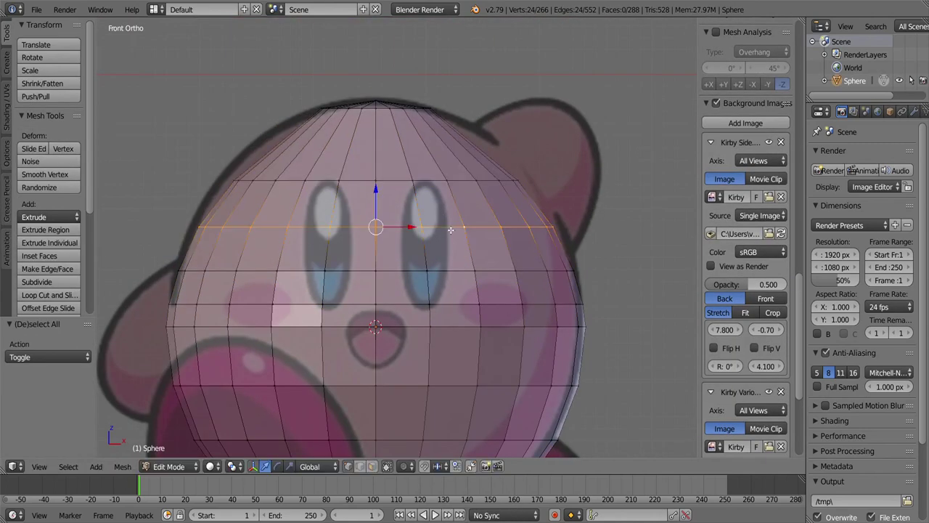
- Zoom the view out and back in on the Kirby body mesh
scroll(422, 120, "down", 1)
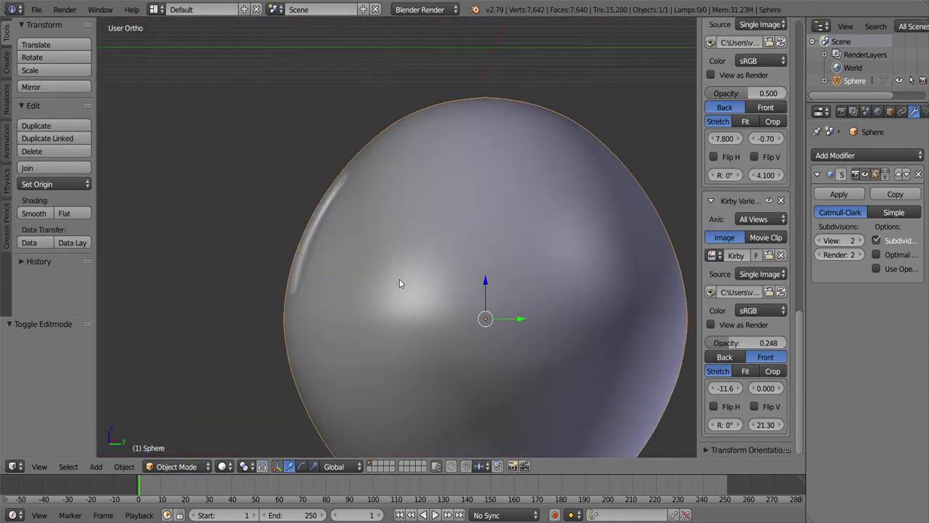
scroll(465, 311, "up", 1)
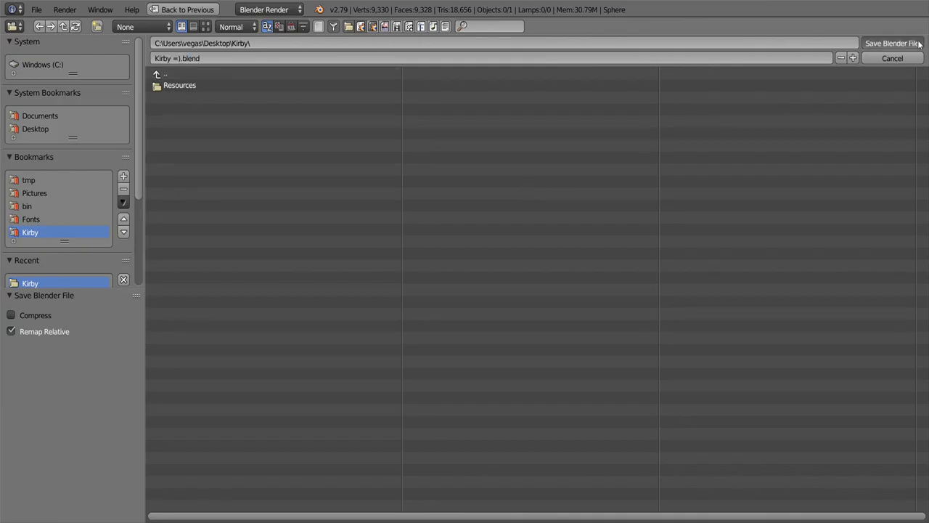
- Save Kirby =).blend and flatten the new foot sphere along the Z axis
left_click(919, 43)
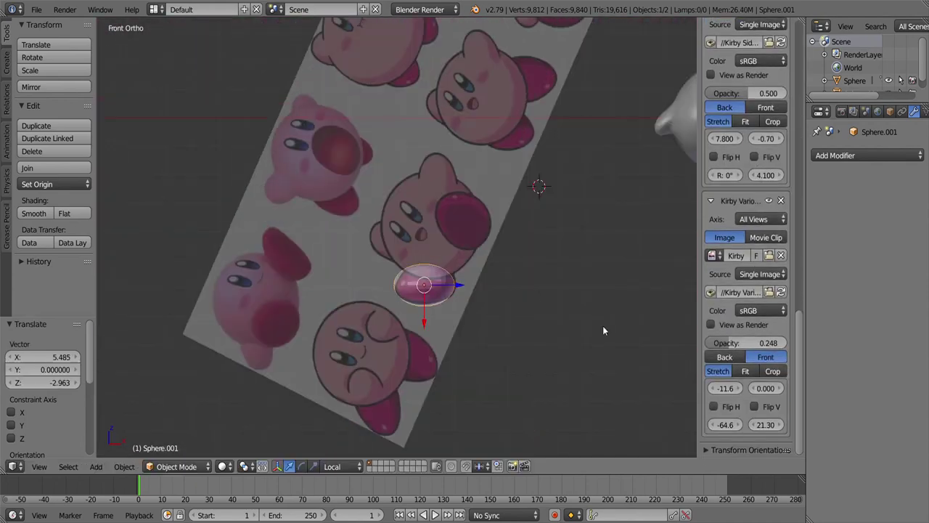
key("s")
key("z")
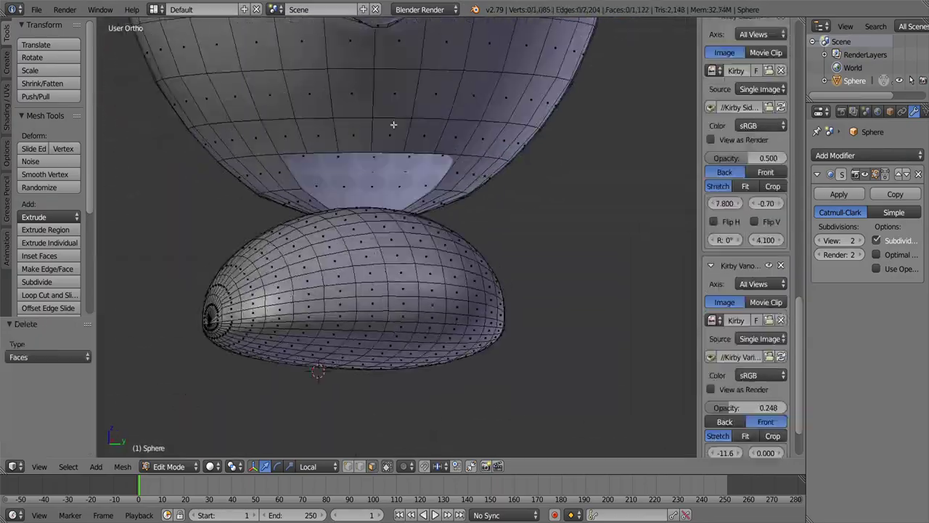
- Grow the foot-top face selection, bridge it to the body and add a neck edge loop
middle_click_drag(393, 125, 423, 397)
key("ctrl+KP_Add")
middle_click_drag(358, 225, 558, 225)
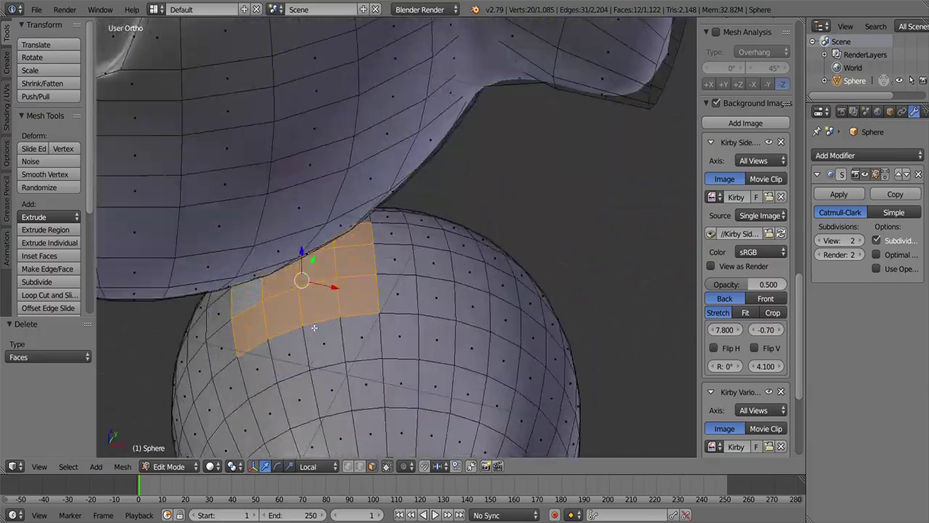
mouse_move(318, 174)
middle_mouse_down()
mouse_move(514, 207)
mouse_move(536, 249)
mouse_move(437, 224)
middle_mouse_up()
key("ctrl+r")
left_click(438, 224)
- Move a neck vertex to smooth the leg shape, then deselect and check it
middle_click_drag(405, 318, 383, 232)
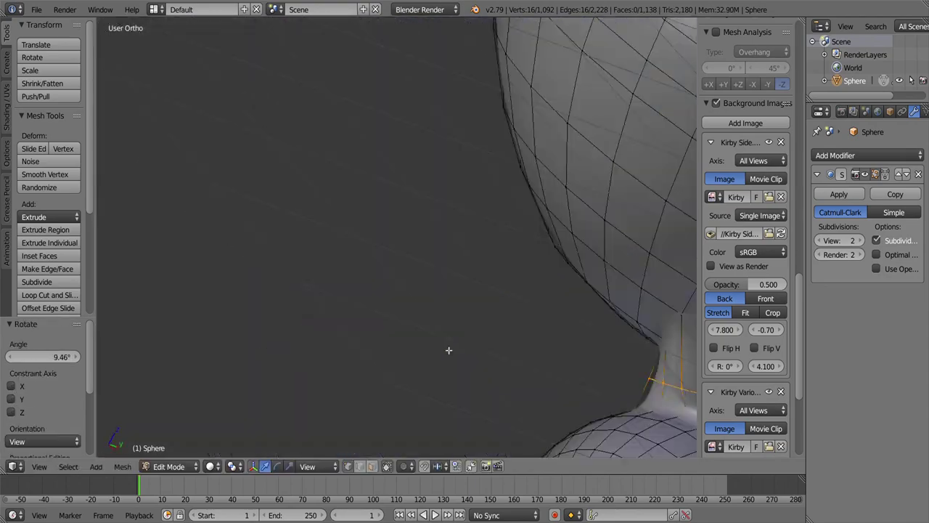
right_click(321, 264)
middle_click_drag(321, 263, 394, 223)
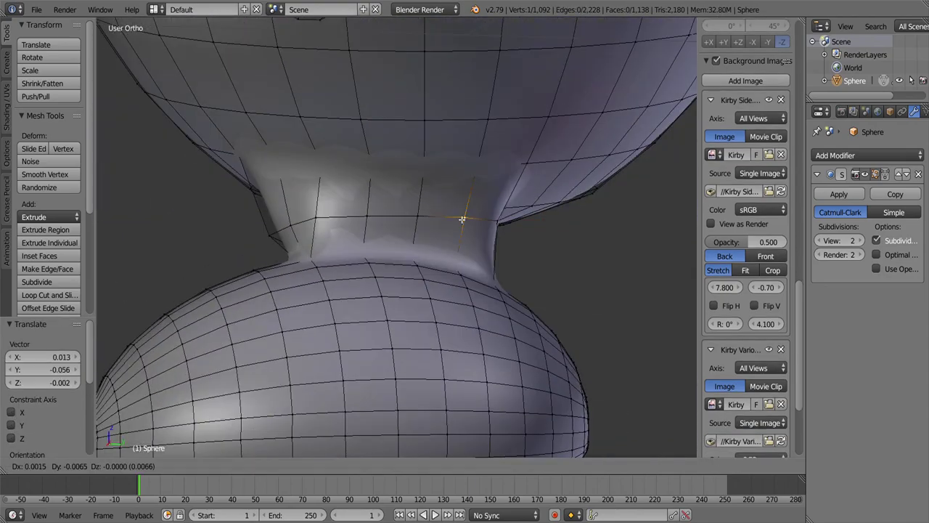
left_click(462, 219)
key("a")
middle_click_drag(463, 218, 403, 230)
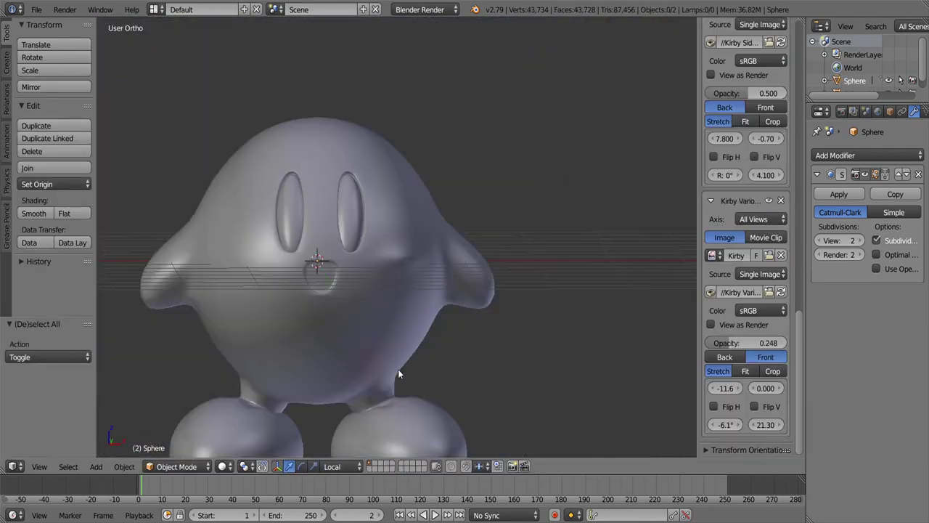
- Open the interaction mode menu to return the finished Kirby to Object Mode
left_click(170, 466)
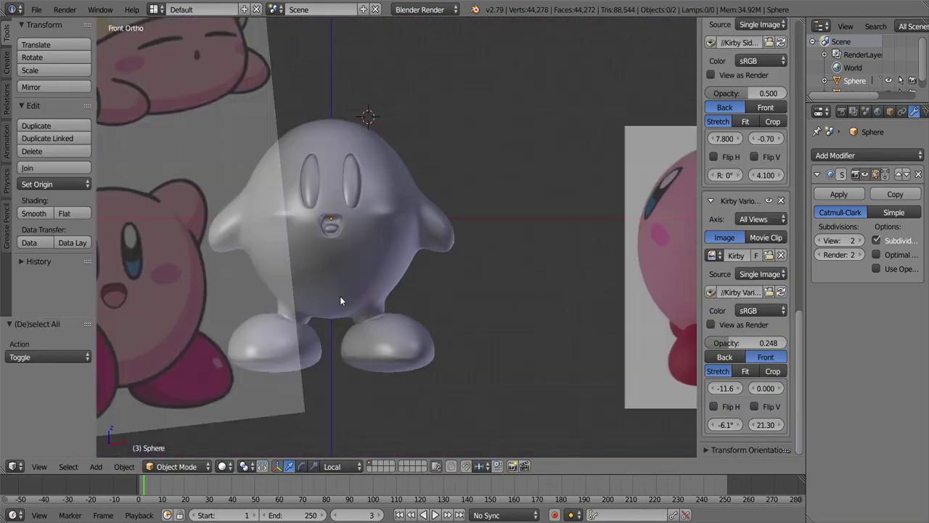
- Save the file under the new name Kirby2 =).blend
left_click(36, 10)
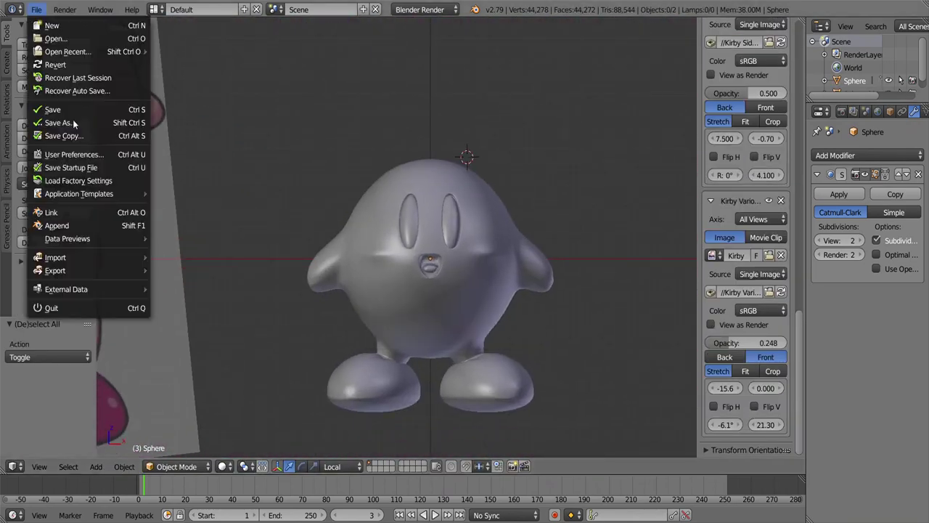
left_click(45, 124)
type("2")
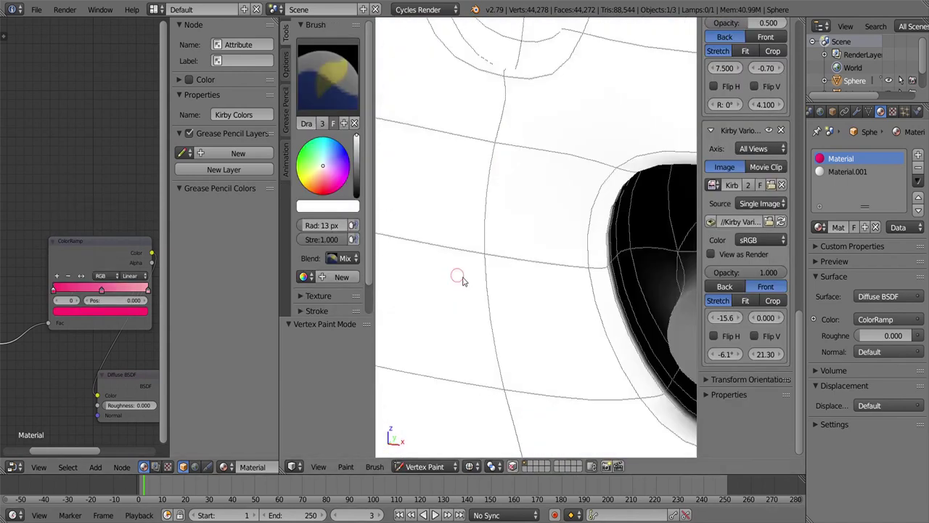
- Orbit the view to inspect Kirby's black vertex-painted mouth
middle_click_drag(460, 270, 553, 363)
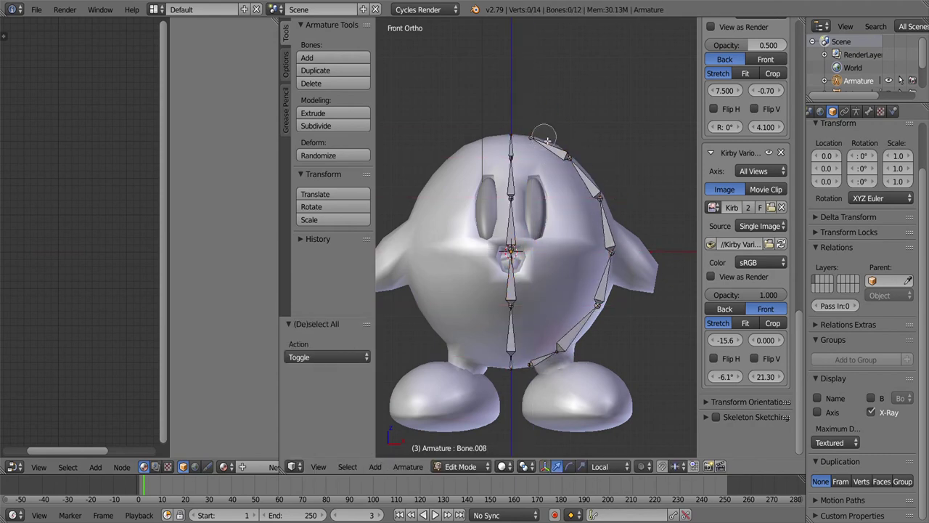
- Delete stray bones and duplicate the arm bone chain, moving it along Z in top view
scroll(776, 292, "down", 5)
key("Delete")
key("KP_7")
key("shift+d")
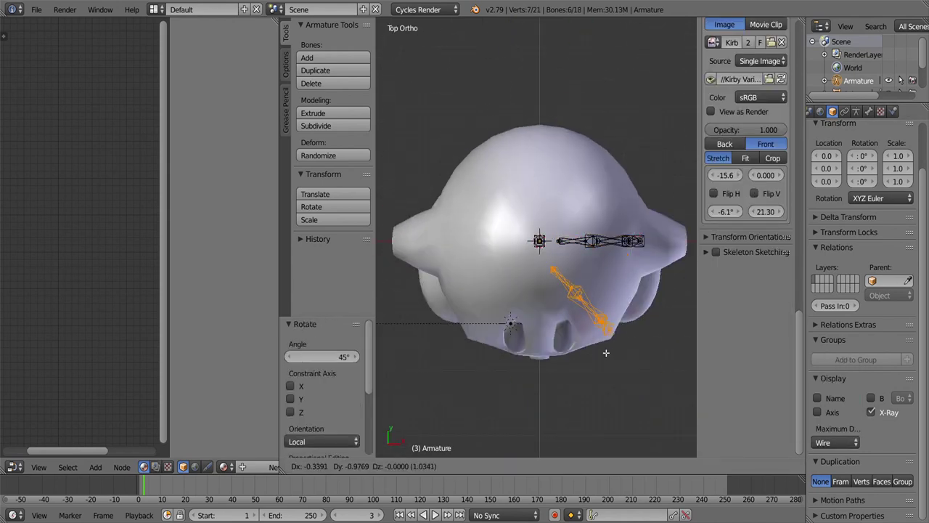
scroll(625, 322, "down", 1)
scroll(537, 240, "up", 3)
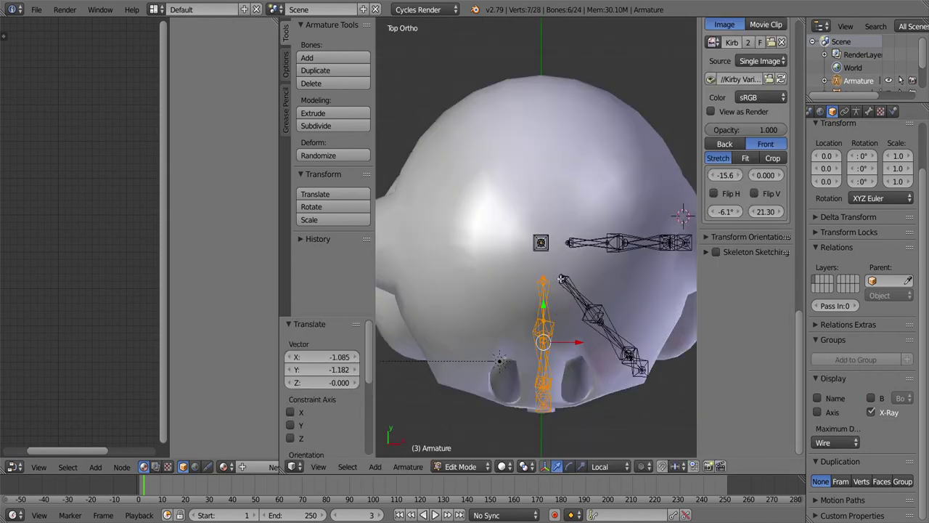
key("z")
scroll(748, 145, "up", 5)
- Apply the bone property value to all selected bones with Copy To Selected
right_click(540, 283, "shift")
middle_click_drag(540, 291, 508, 326)
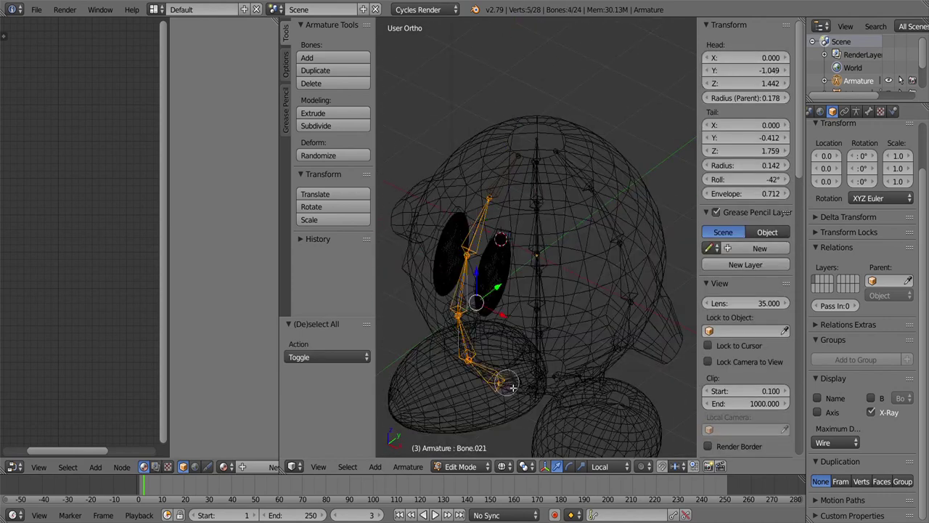
right_click(718, 58)
left_click(697, 104)
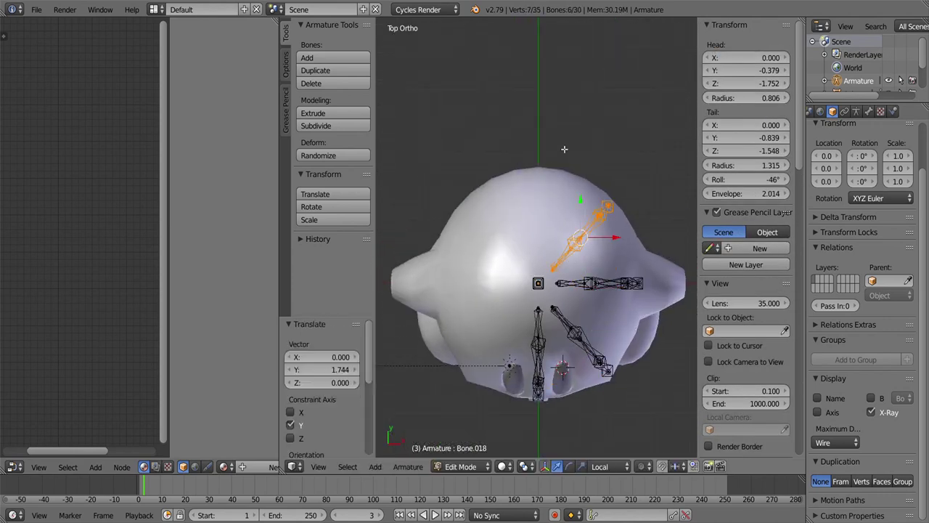
- Mirror the selected bones across Y and auto-name them Left/Right
key("y")
key("Return")
key("a")
middle_click_drag(550, 344, 423, 342)
key("w")
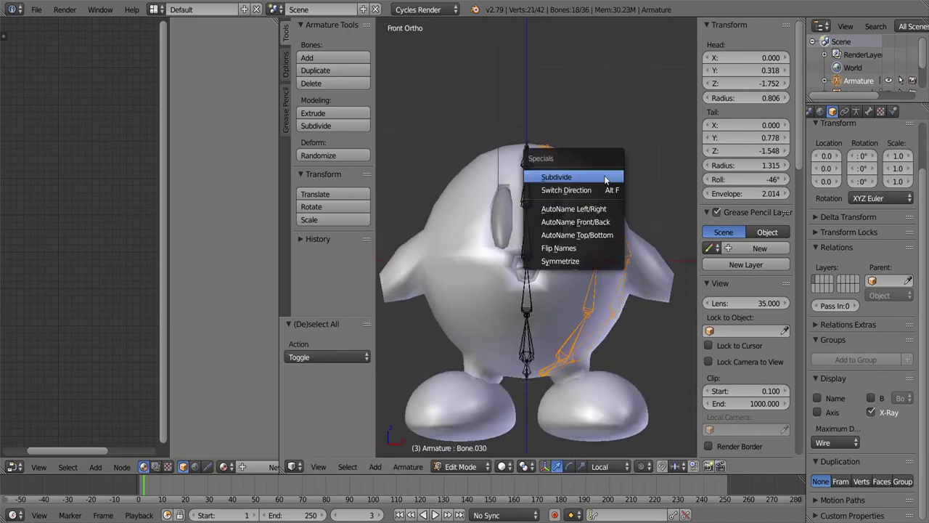
left_click(638, 215)
left_click(882, 111)
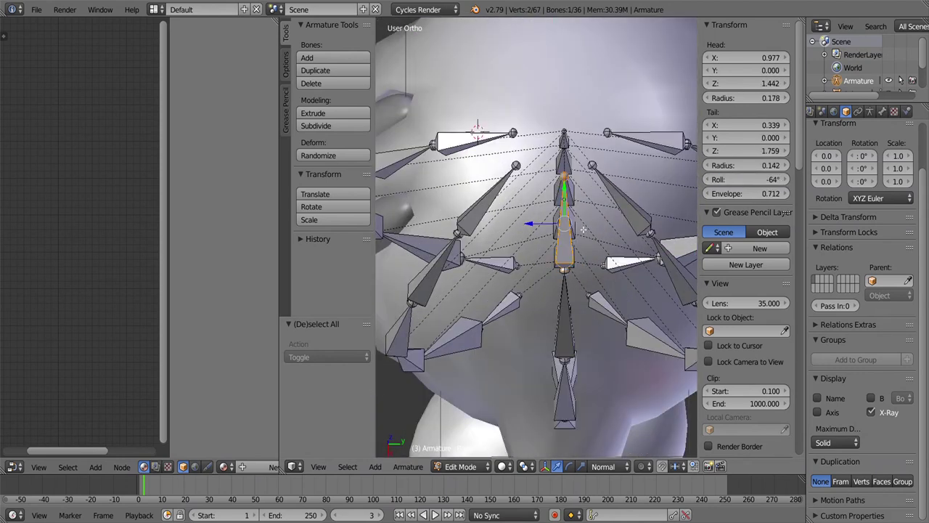
- Place a newly extruded mouth bone and check it from the side view
middle_click_drag(602, 232, 551, 306)
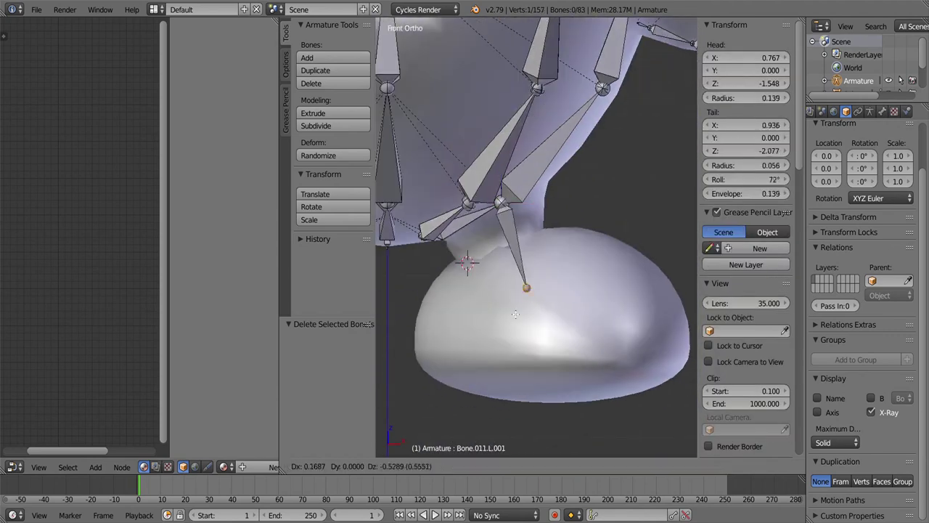
left_click(514, 313)
key("KP_3")
scroll(628, 276, "up", 3)
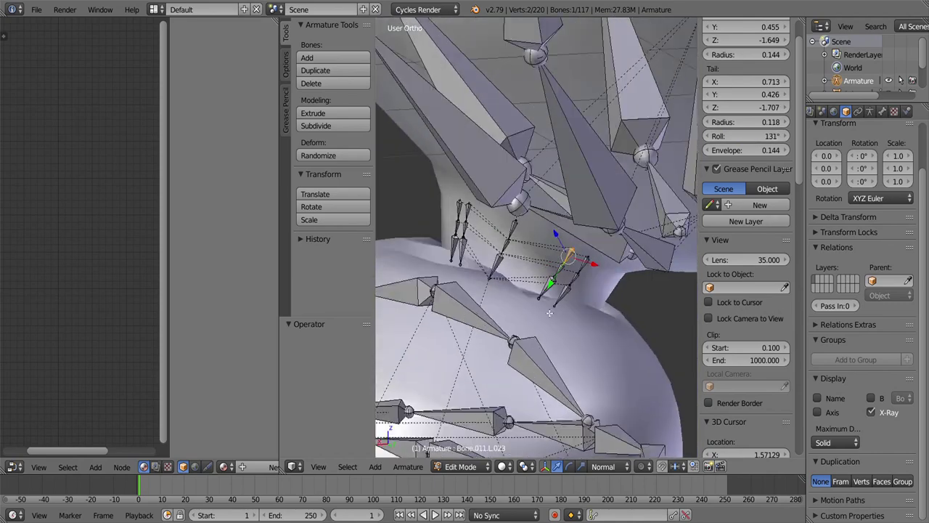
- Select all bones, widen the 3D viewport and orbit away from the front
key("a")
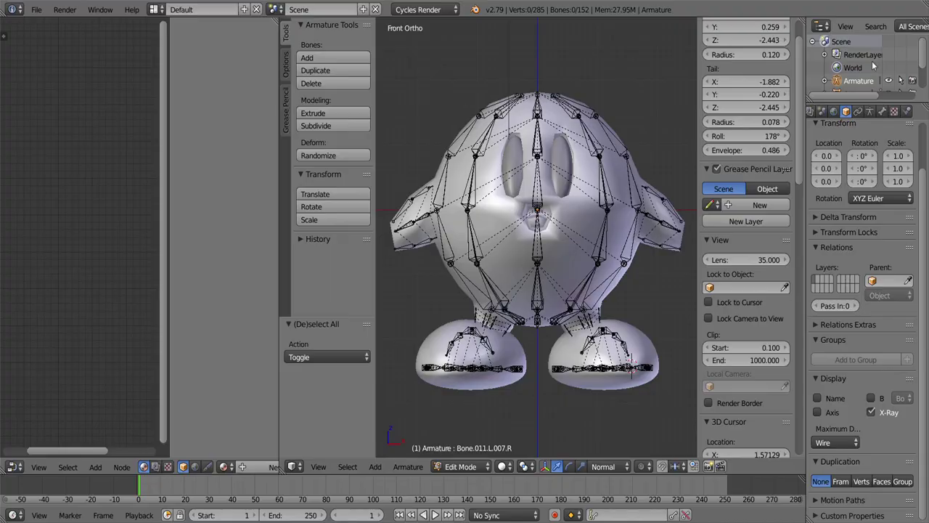
left_click_drag(281, 134, 179, 133)
middle_click_drag(435, 217, 407, 203)
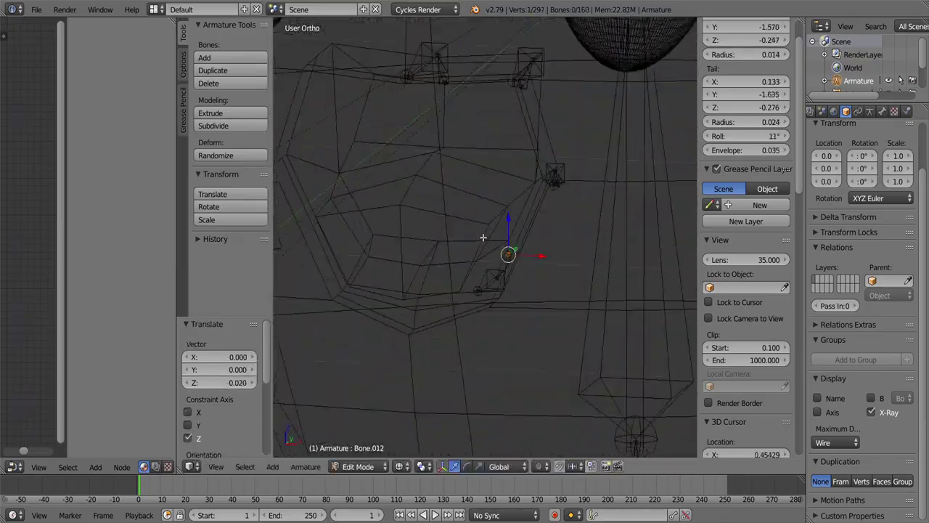
- Orbit and zoom around the face to inspect the mouth bones
middle_click_drag(500, 278, 504, 257)
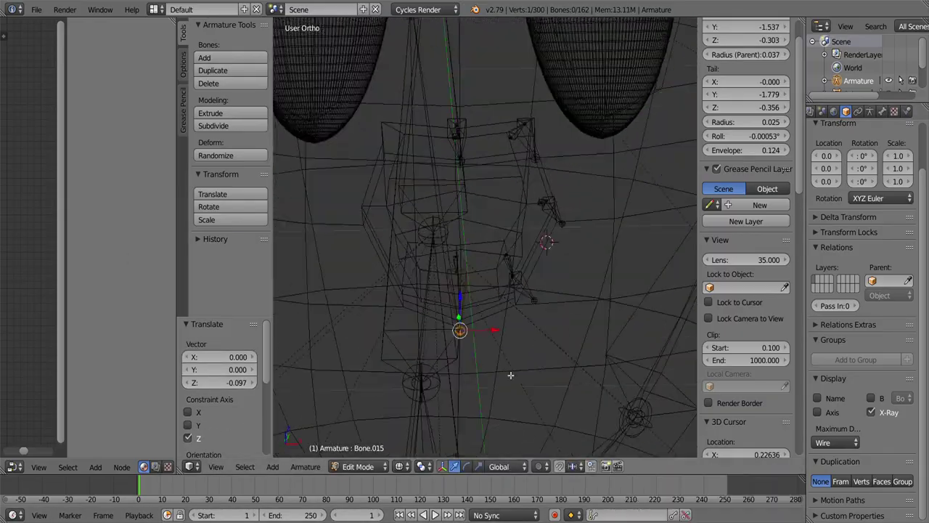
key("a")
middle_click_drag(510, 376, 444, 259)
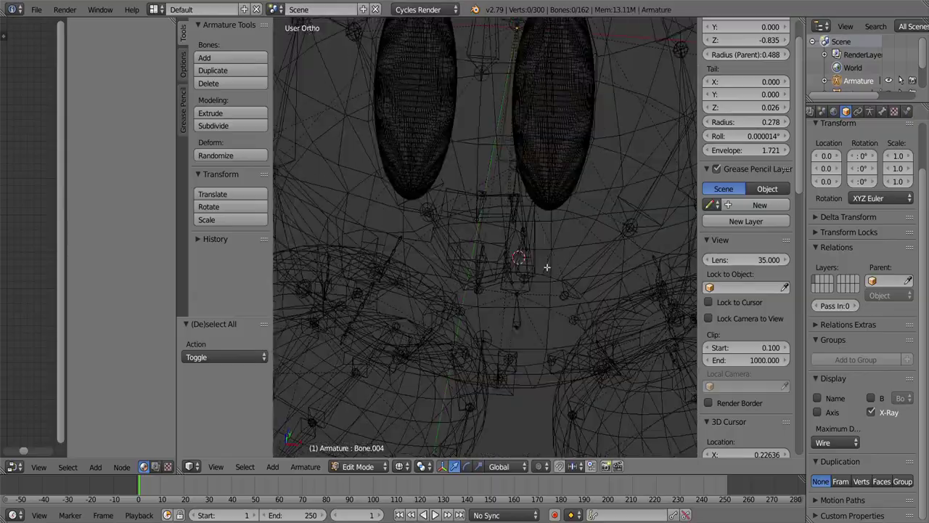
key("a")
middle_click_drag(546, 267, 537, 210)
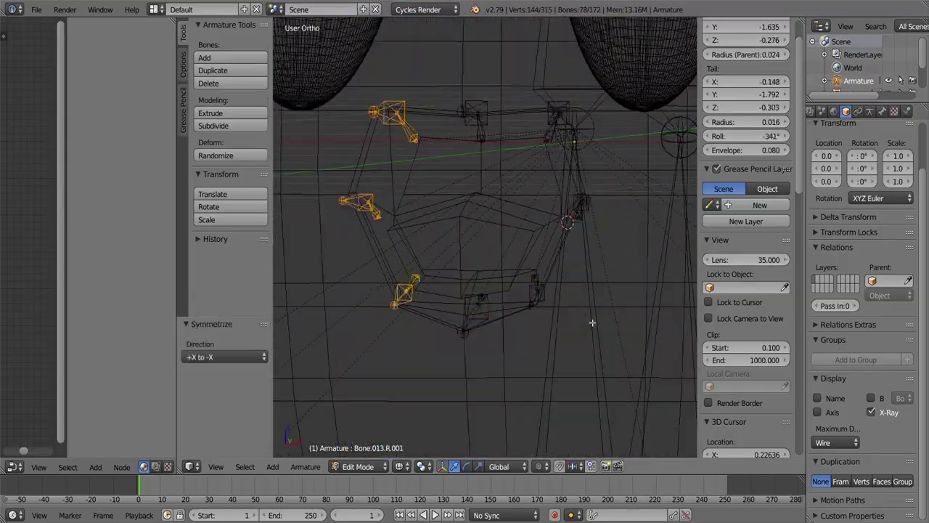
middle_click_drag(622, 313, 501, 305)
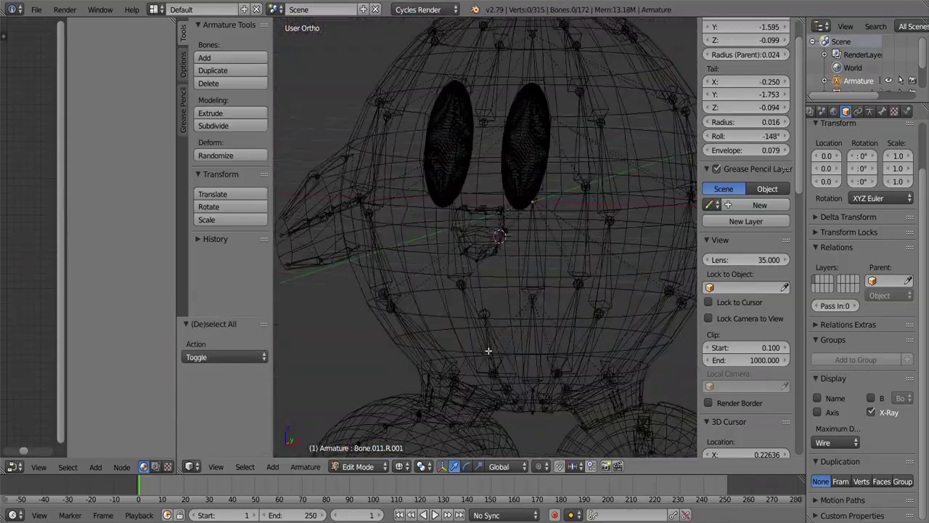
scroll(501, 305, "up", 4)
- Select bones in the mouth chain, including one on the left side of the mouth
middle_click_drag(384, 455, 463, 72)
right_click(463, 72)
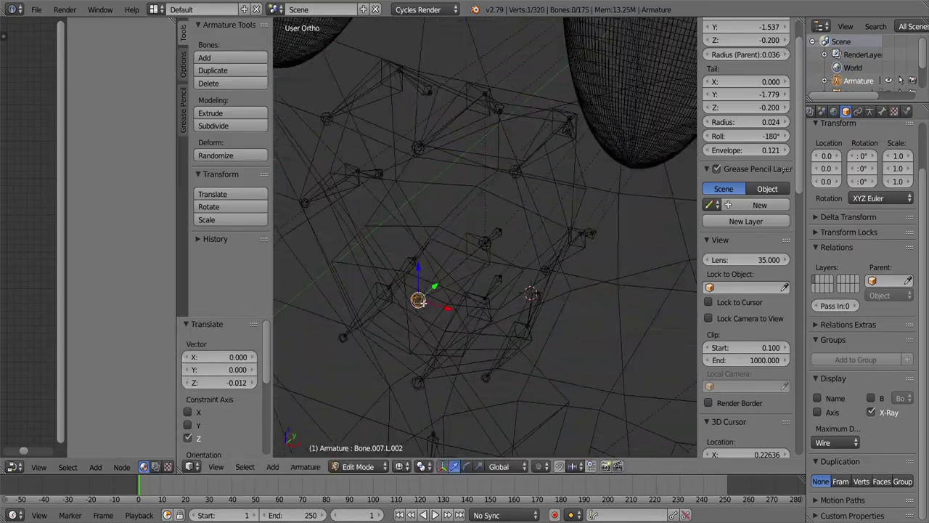
right_click(470, 294)
middle_click_drag(469, 293, 442, 252)
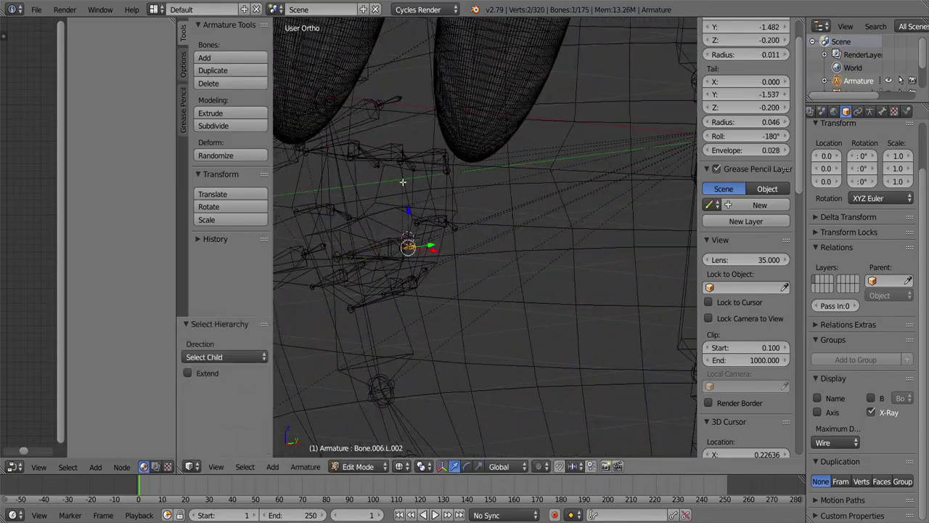
middle_click_drag(403, 181, 470, 227)
key("a")
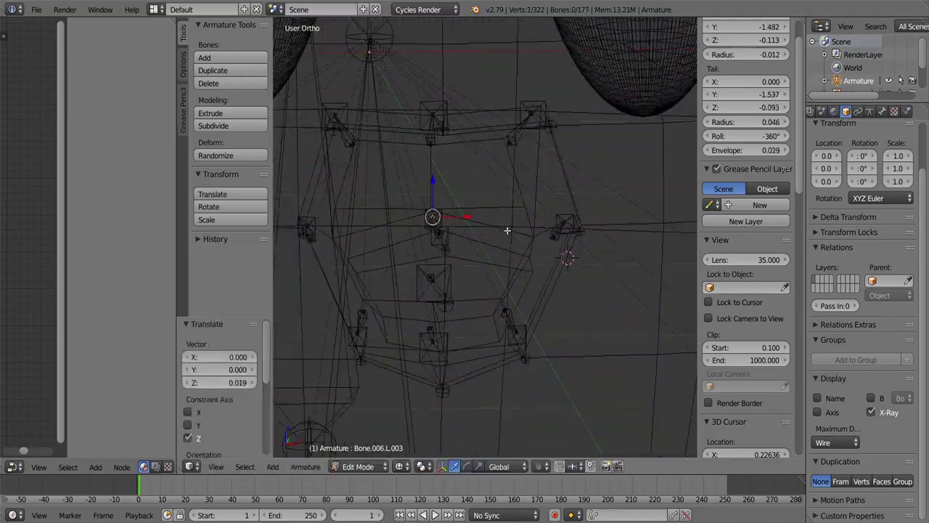
- Extrude additional mouth bones and parent them with Keep Offset
key("e")
mouse_move(508, 244)
middle_mouse_down()
mouse_move(489, 339)
mouse_move(519, 215)
middle_mouse_up()
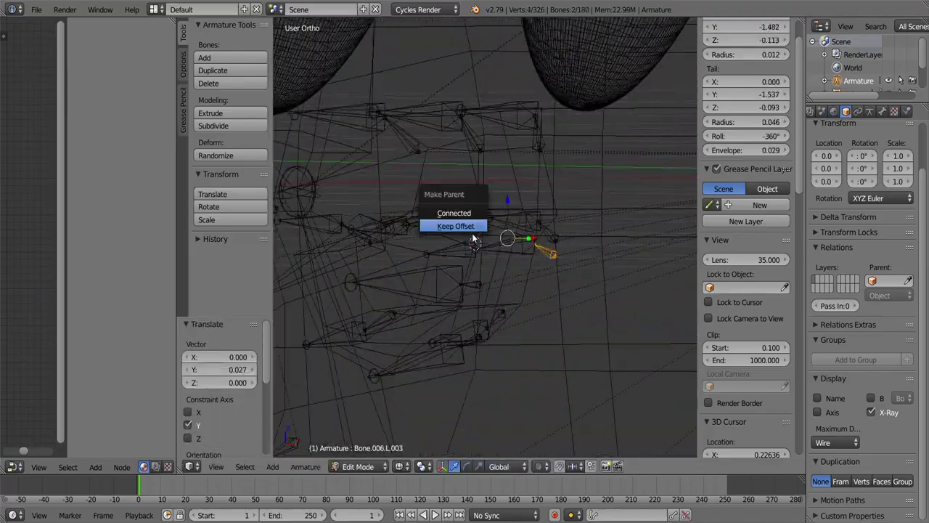
left_click(456, 226)
middle_click_drag(472, 238, 578, 324)
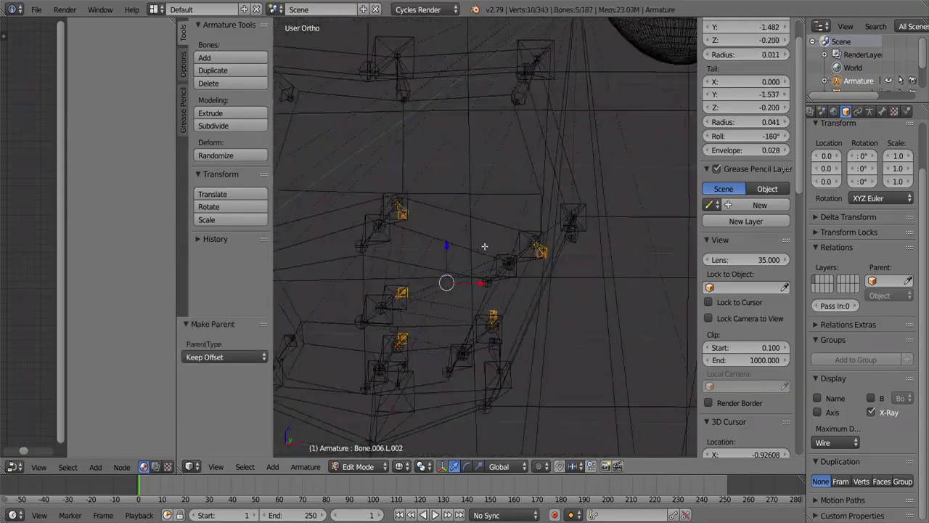
- Delete the unwanted bones, bringing the armature from 250 down to 242 bones
key("Tab")
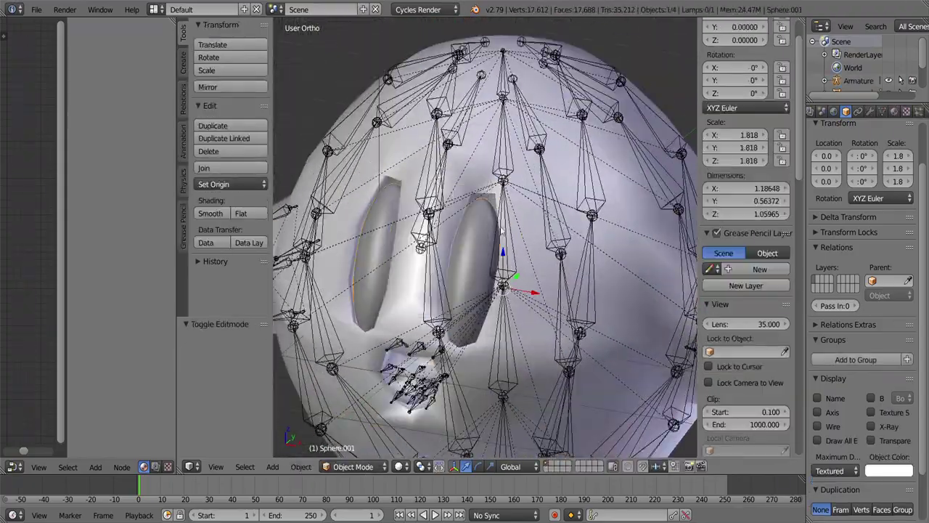
key("x")
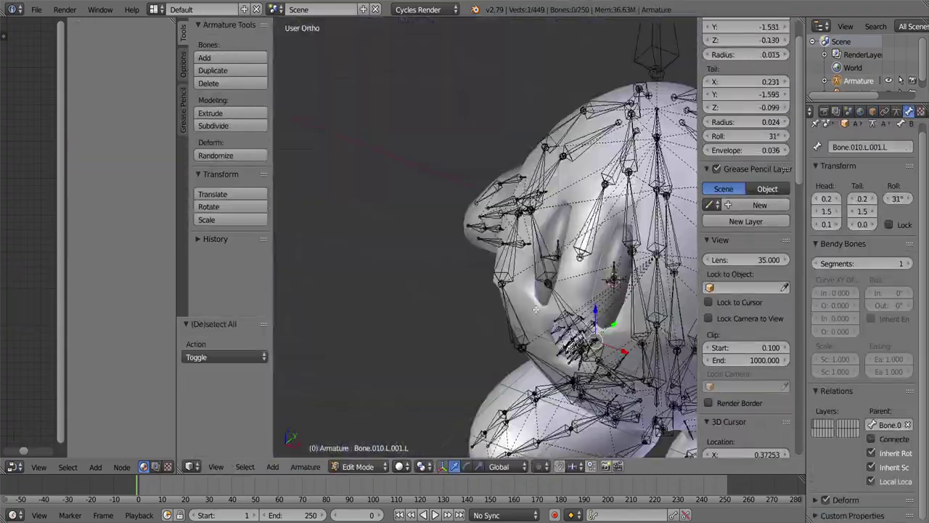
key("x")
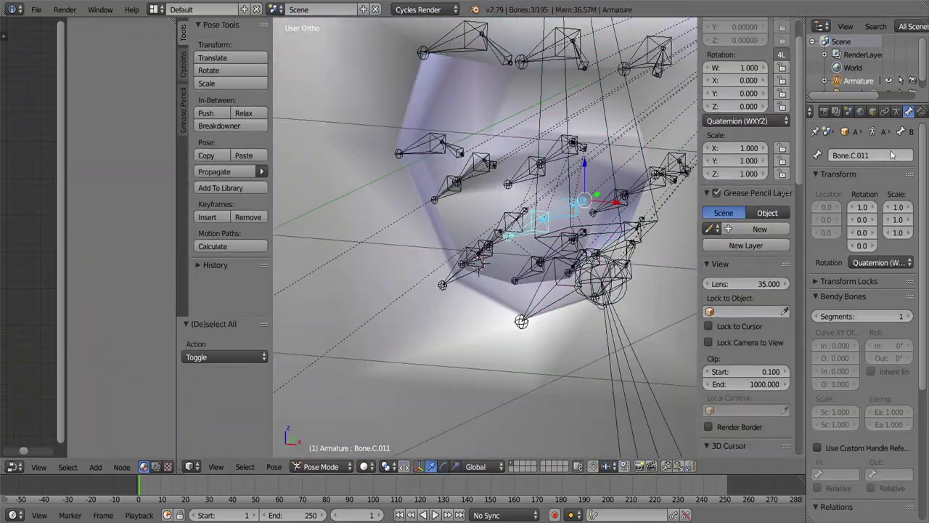
- Orbit the view around Kirby's armature
middle_click_drag(551, 319, 490, 350)
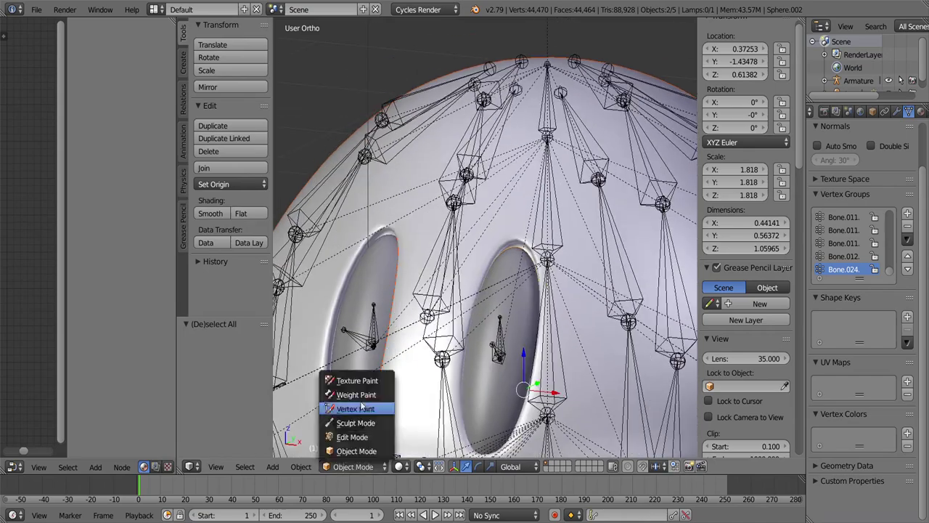
- Put the body sphere into Weight Paint mode to paint its bone weights
left_click(356, 394)
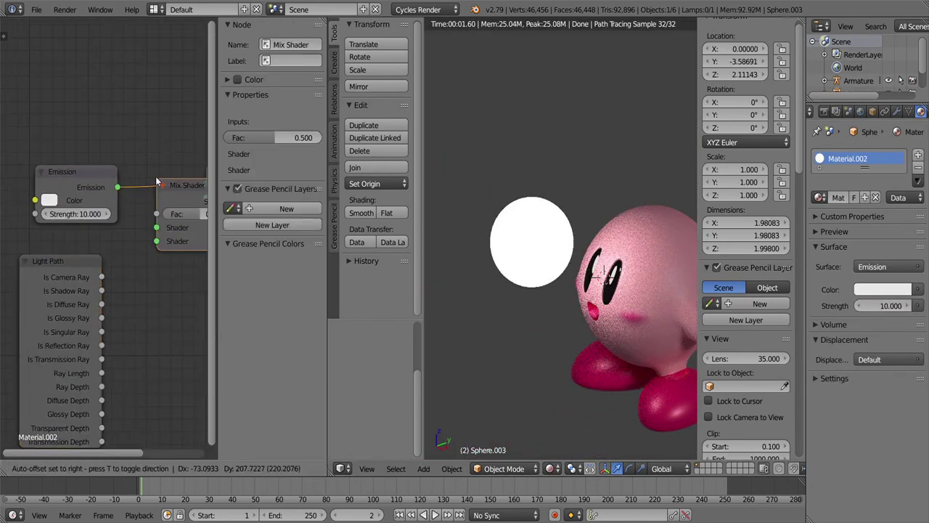
- Insert a Mix Shader into the emission link and rotate root bone Bone.001 around Z
left_click(156, 181)
left_click(95, 468)
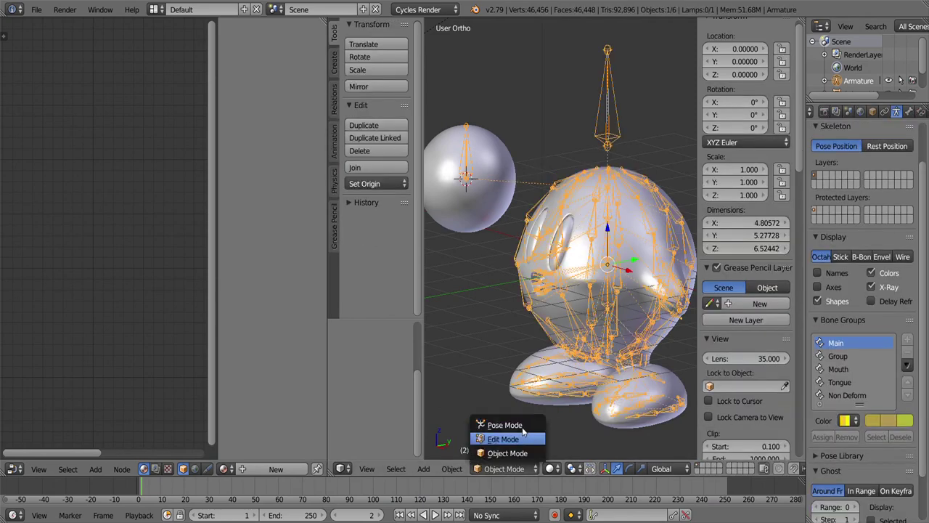
right_click(622, 222)
key("r")
key("z")
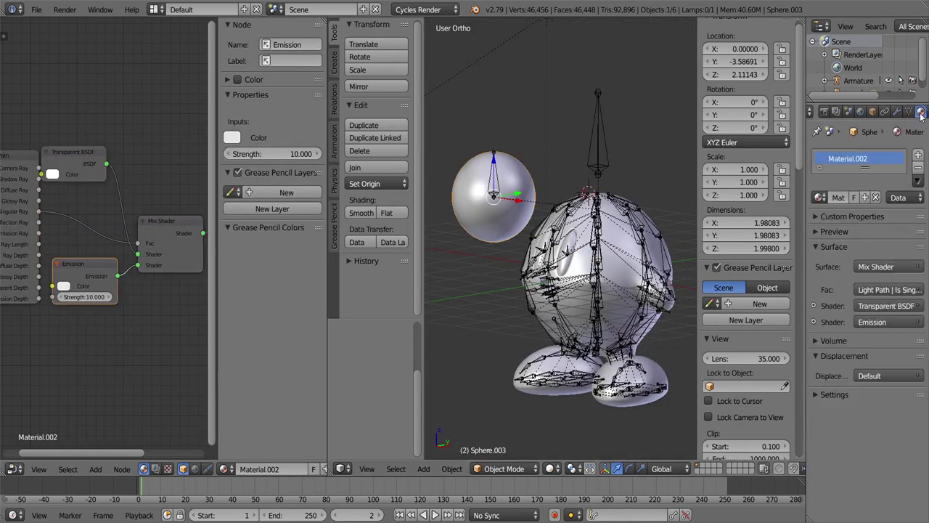
- Feed the Add value into the mix factor and add Dot Product, ColorRamp and Arccosine nodes
left_click(95, 469)
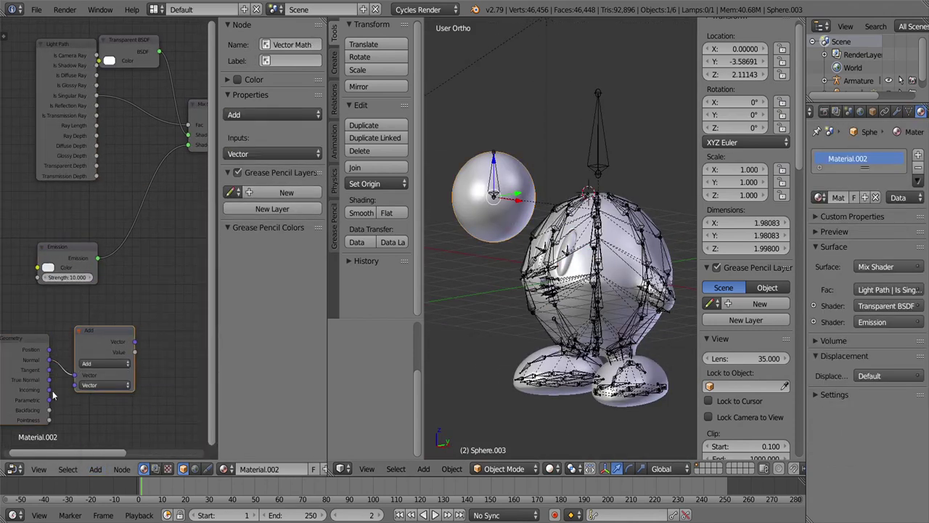
left_click_drag(116, 352, 122, 238)
left_click(73, 267)
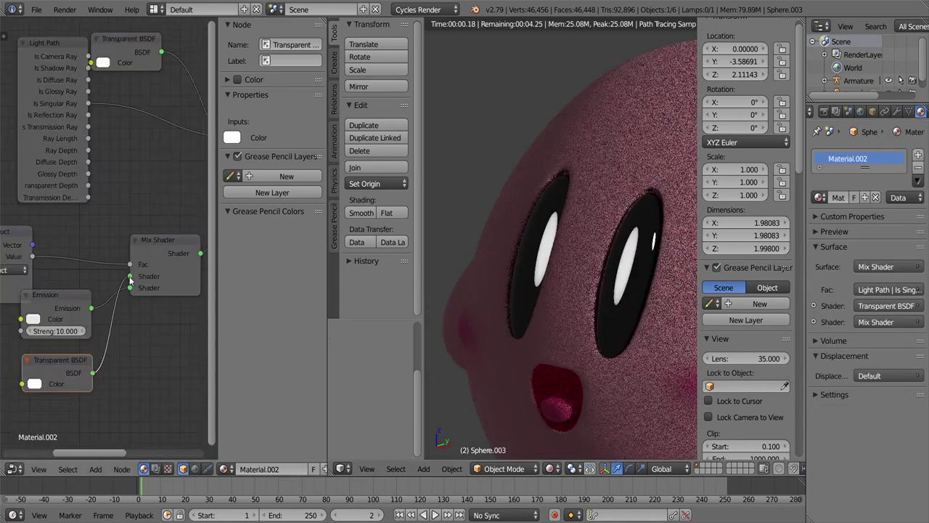
left_click(95, 469)
left_click(174, 220)
left_click(136, 317)
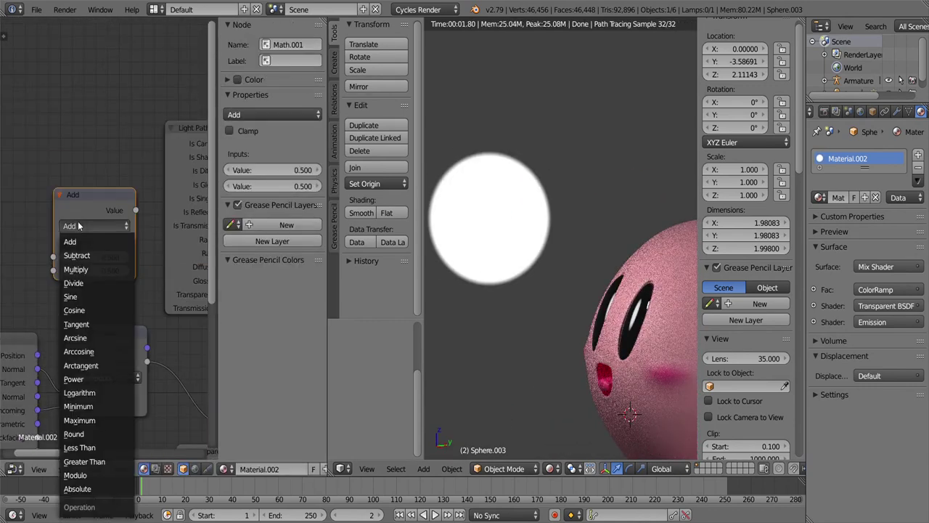
left_click(94, 351)
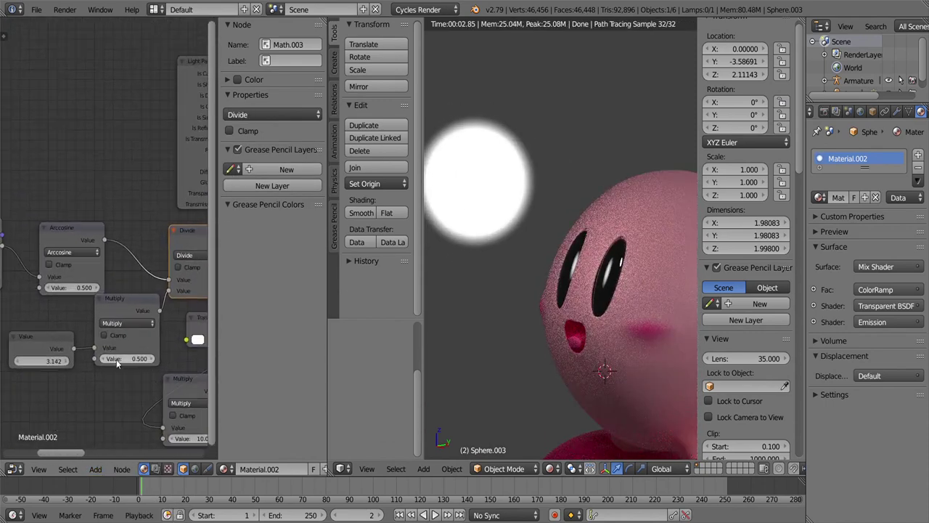
middle_click_drag(117, 360, 19, 336)
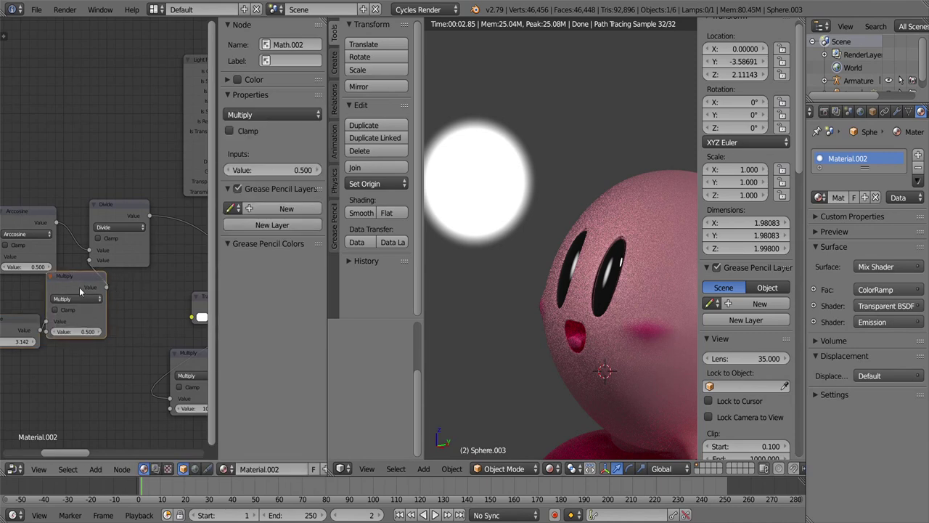
scroll(79, 290, "down", 2)
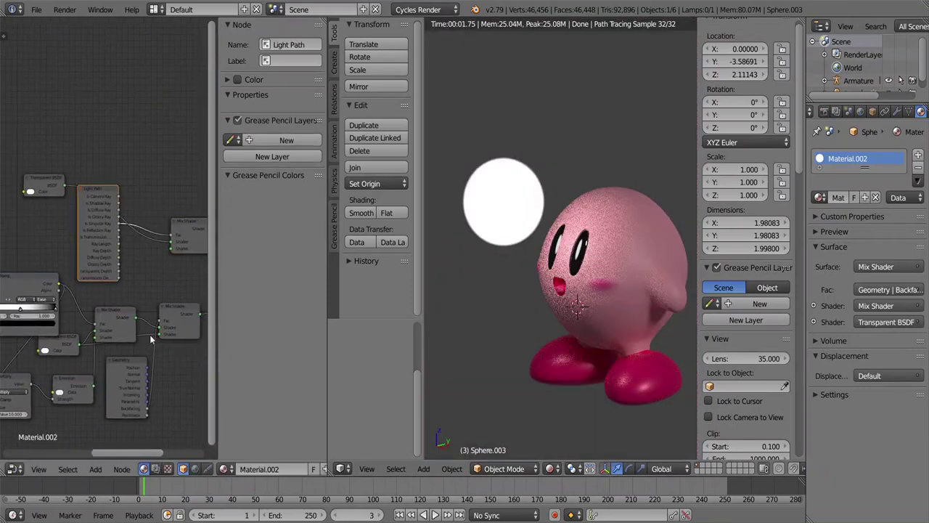
- Add a Math node, shift a ColorRamp stop, and nudge the Kirby body copy along Z
key("shift+a")
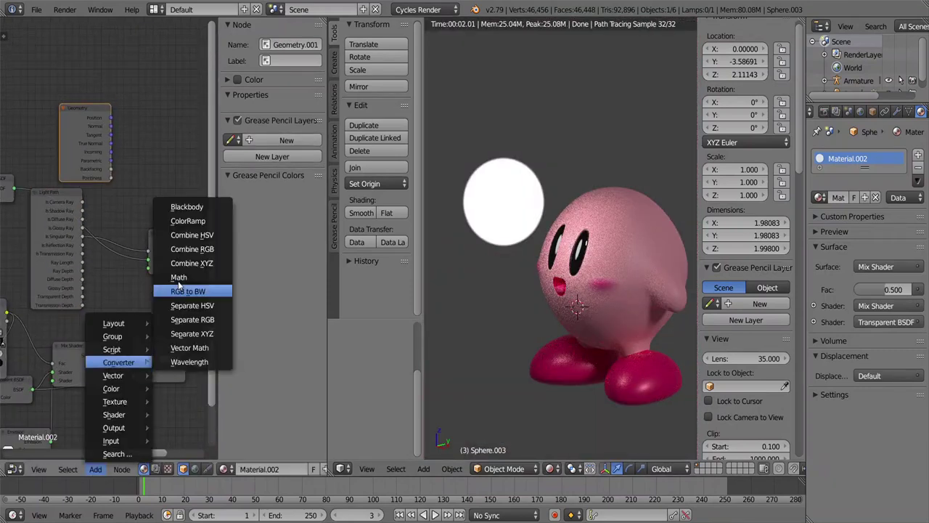
left_click(207, 230)
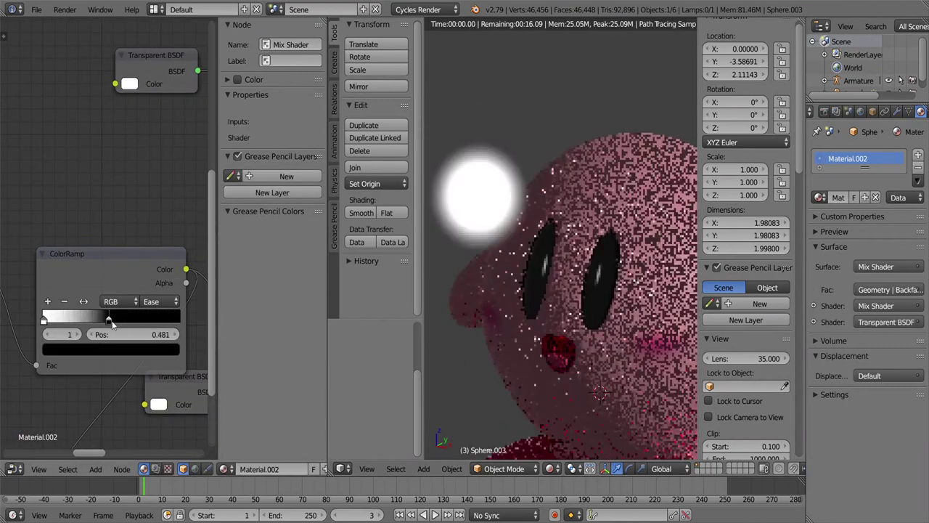
left_click_drag(73, 319, 64, 319)
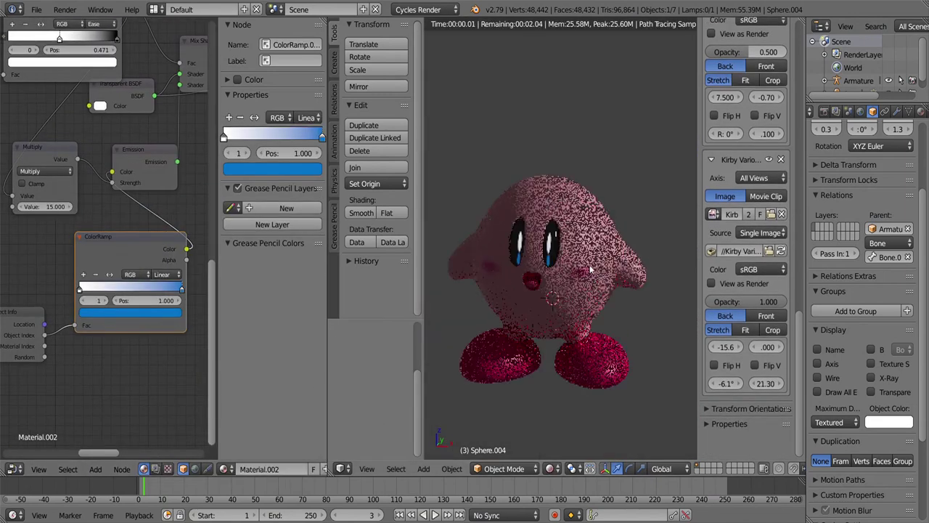
key("g")
key("z")
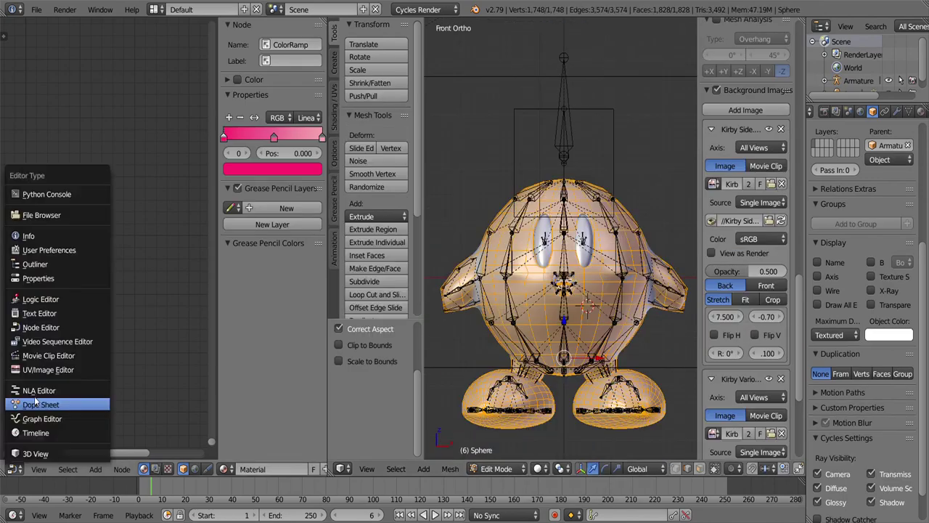
- Open an image editor above the node graph, return to object mode, and sharpen the noise ColorRamp
left_click(46, 355)
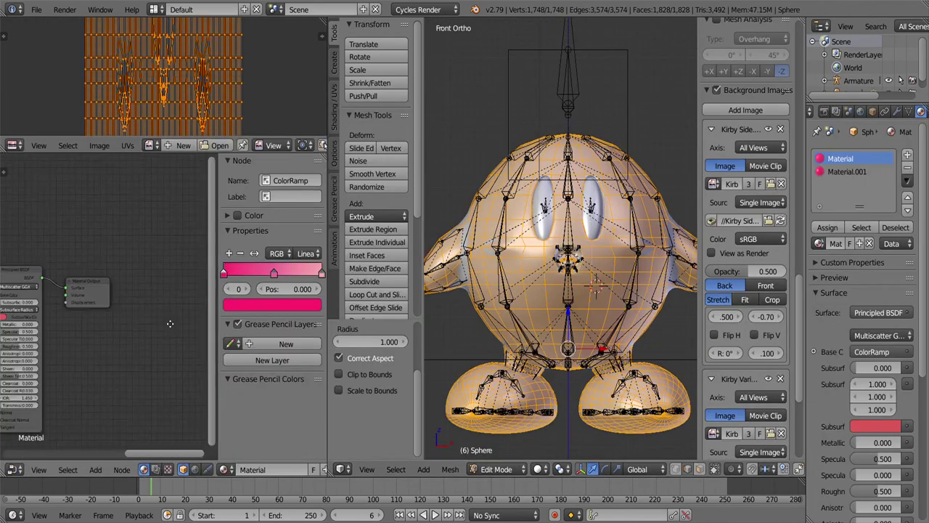
left_click(504, 453)
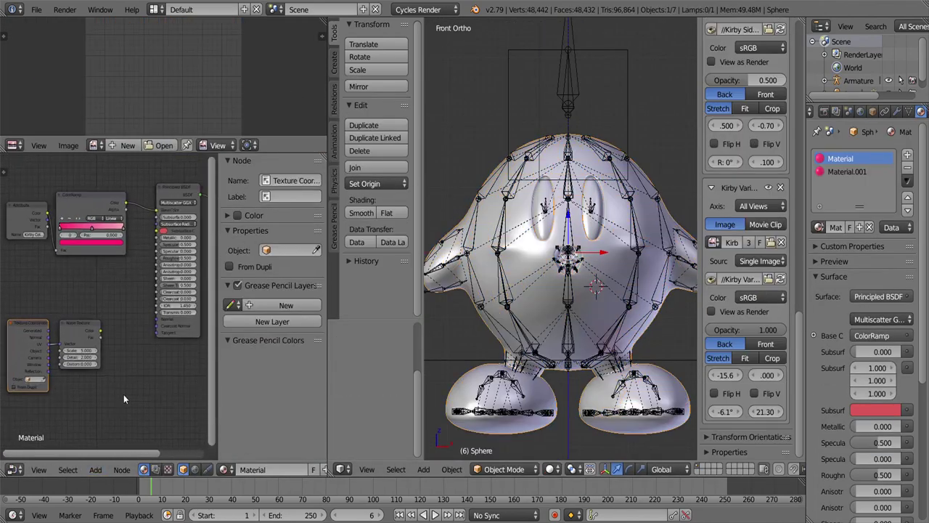
left_click_drag(87, 330, 113, 331)
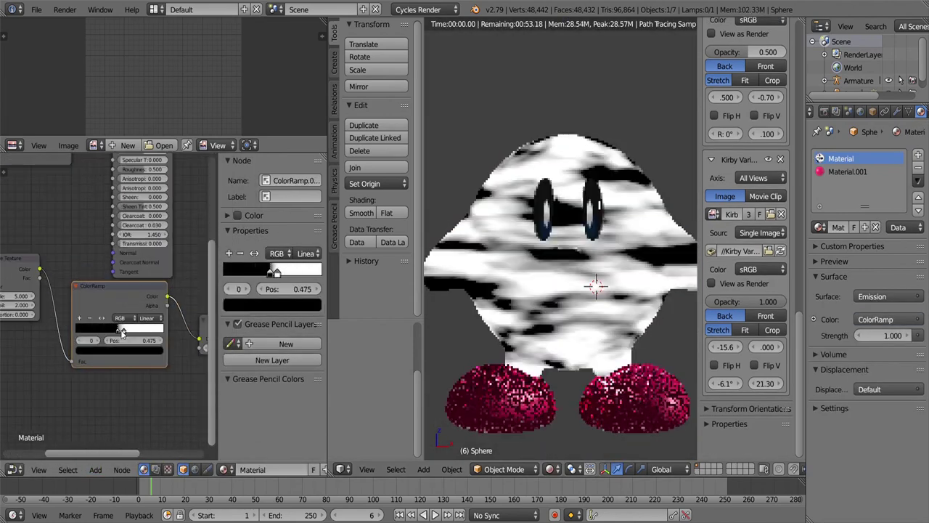
- Add a Mapping node feeding the Noise Texture, with X scale 40
left_click(95, 468)
left_click(179, 391)
left_click(72, 320)
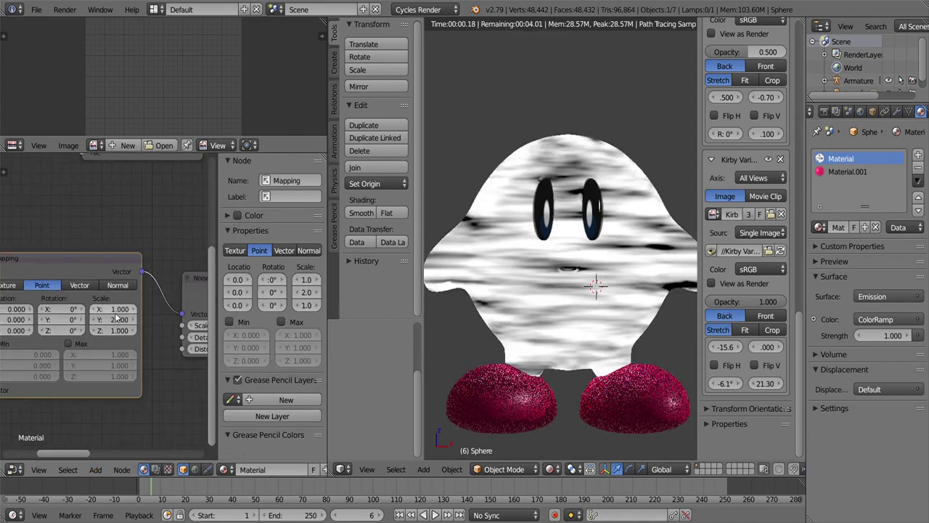
double_click(115, 309)
type("40")
key("Return")
scroll(116, 307, "up", 2)
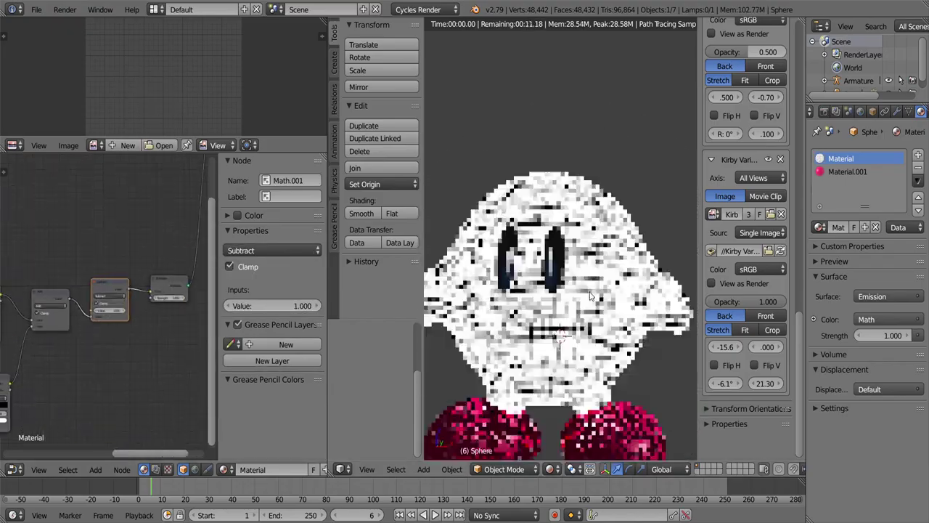
- Add a second Noise Texture wired into the Mix node, then add another node
left_click(95, 469)
mouse_move(114, 401)
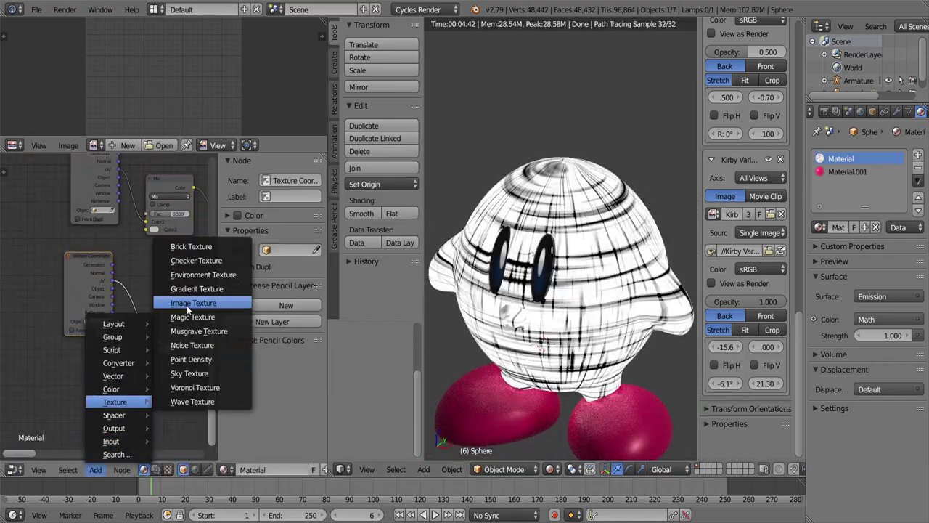
left_click(187, 303)
left_click_drag(117, 351, 116, 352)
scroll(133, 390, "up", 2)
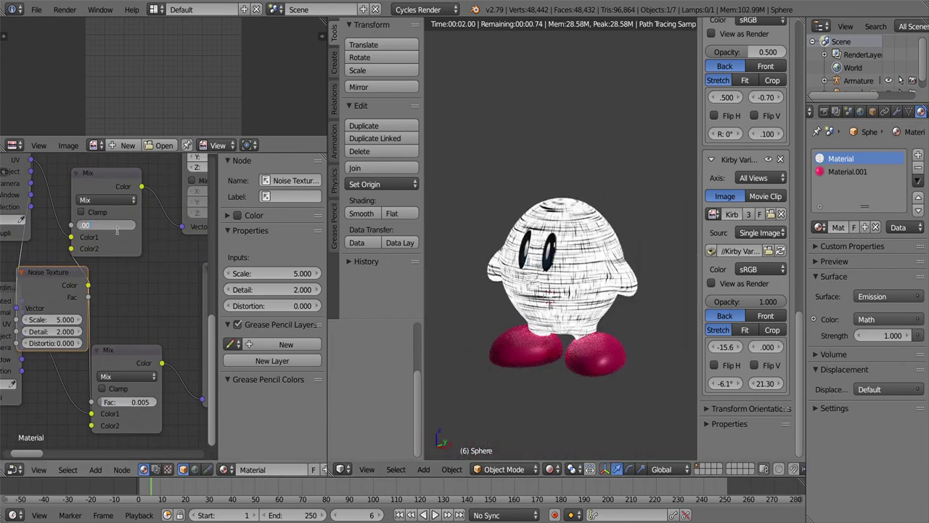
scroll(110, 287, "down", 5)
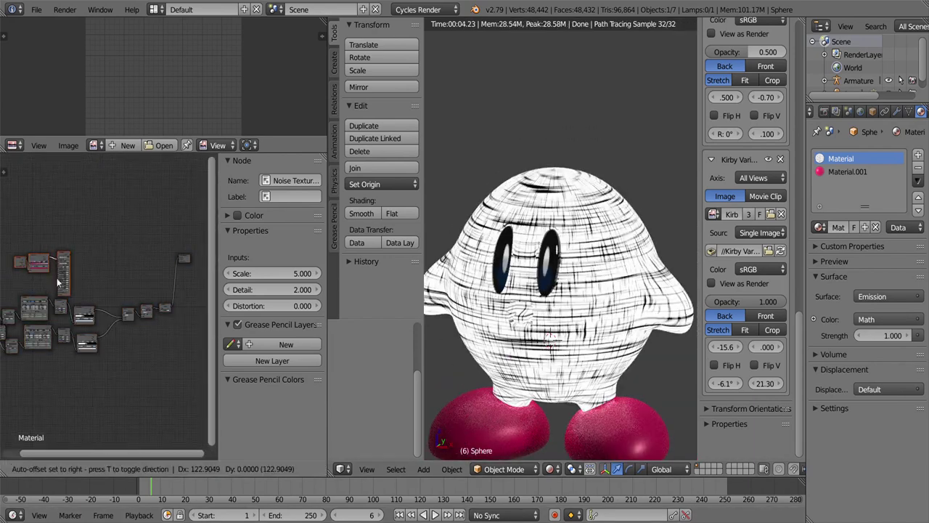
left_click(188, 376)
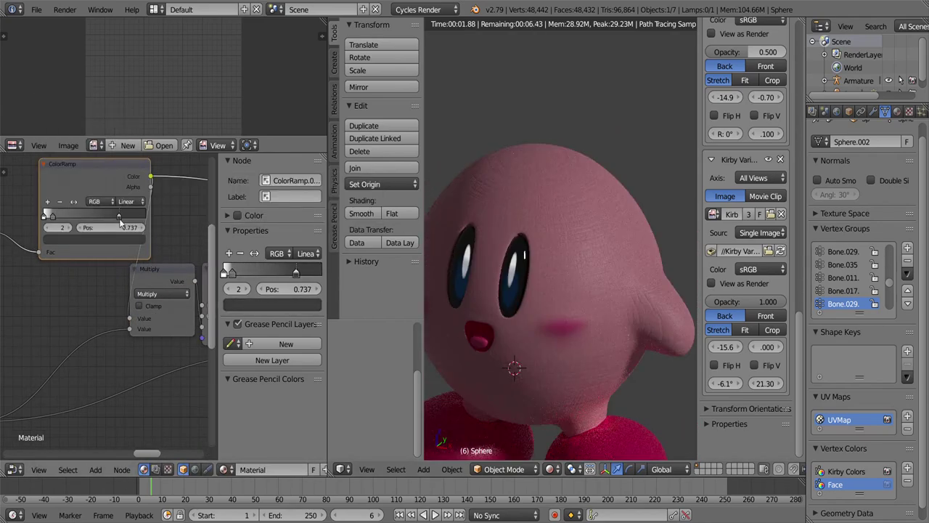
- Move the ColorRamp stops to 0.493 and 0.362 while turning the view of Kirby
left_click_drag(83, 218, 93, 217)
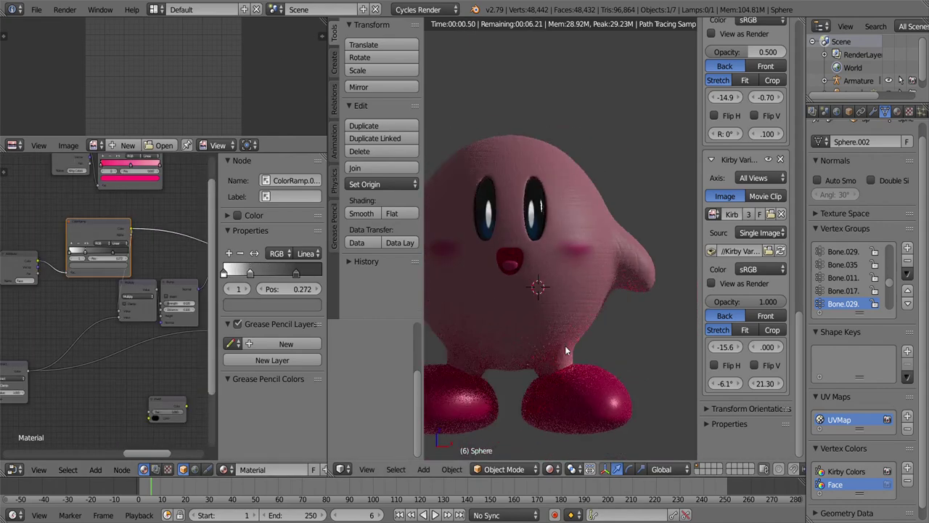
middle_click_drag(566, 349, 630, 371)
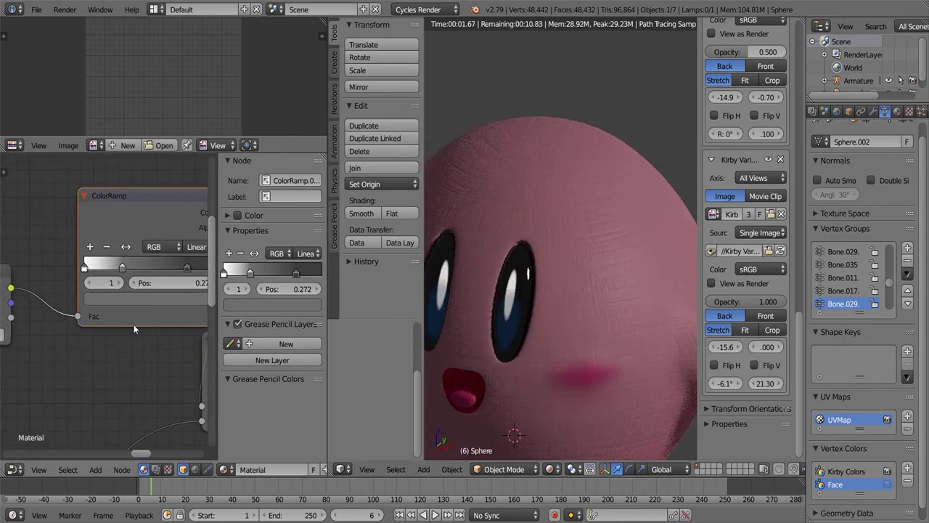
left_click_drag(49, 285, 67, 288)
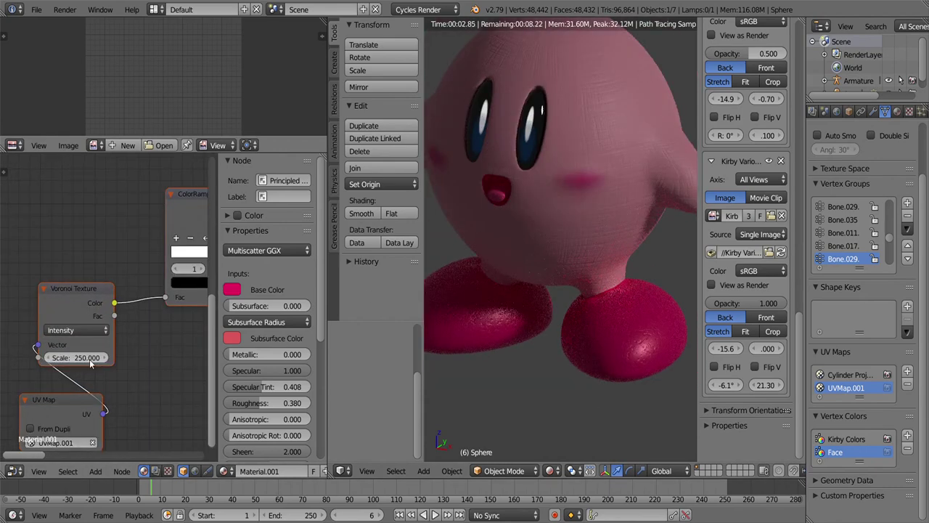
scroll(546, 332, "down", 3)
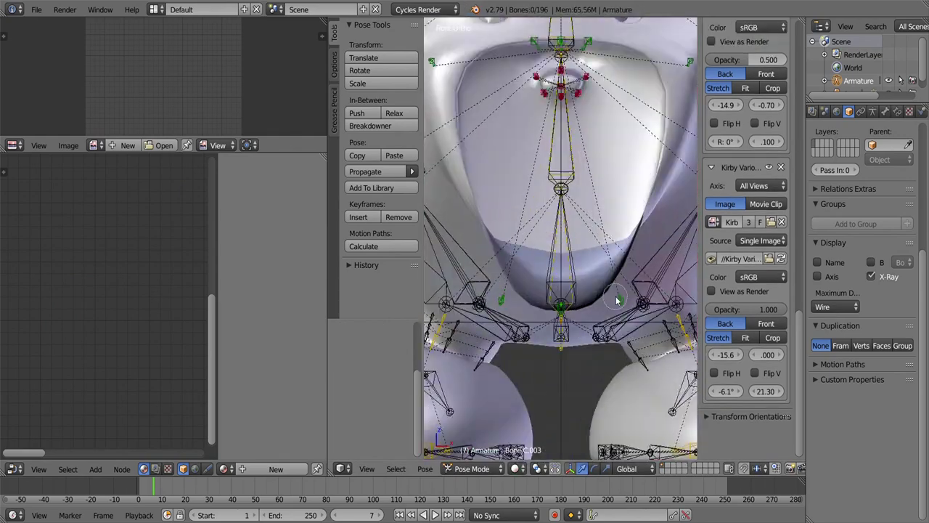
- Copy the current pose and orbit to view the rig from above
key("ctrl+c")
middle_click_drag(612, 311, 561, 405)
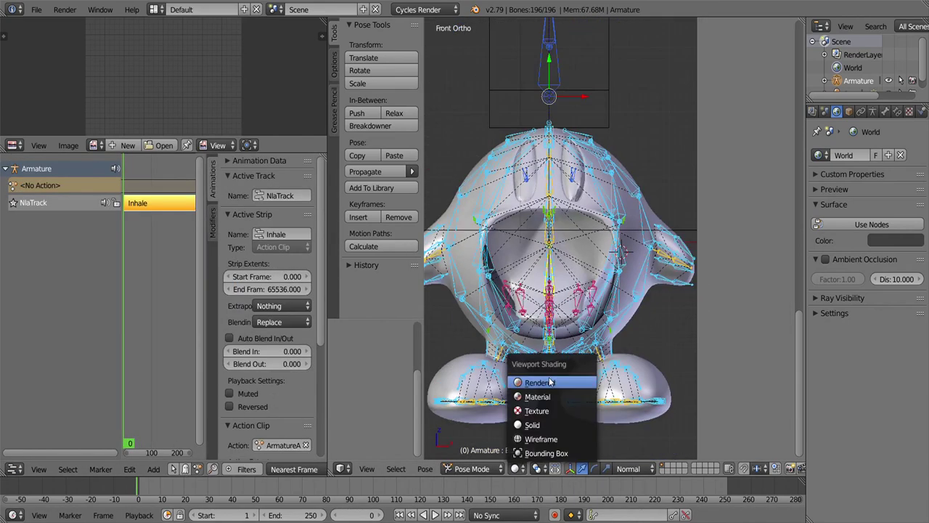
- Return the viewport to solid shading and shift the action's bone keyframes in time
middle_click_drag(567, 206, 534, 337)
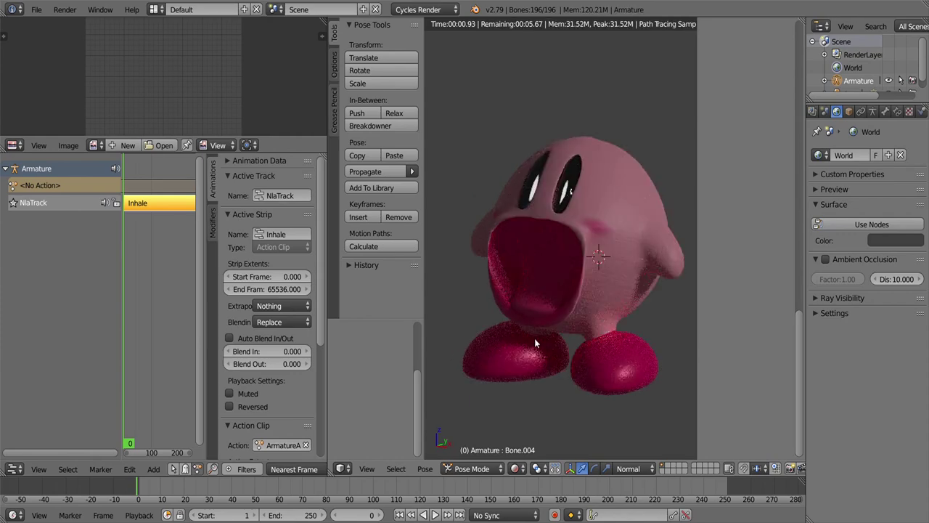
key("shift+z")
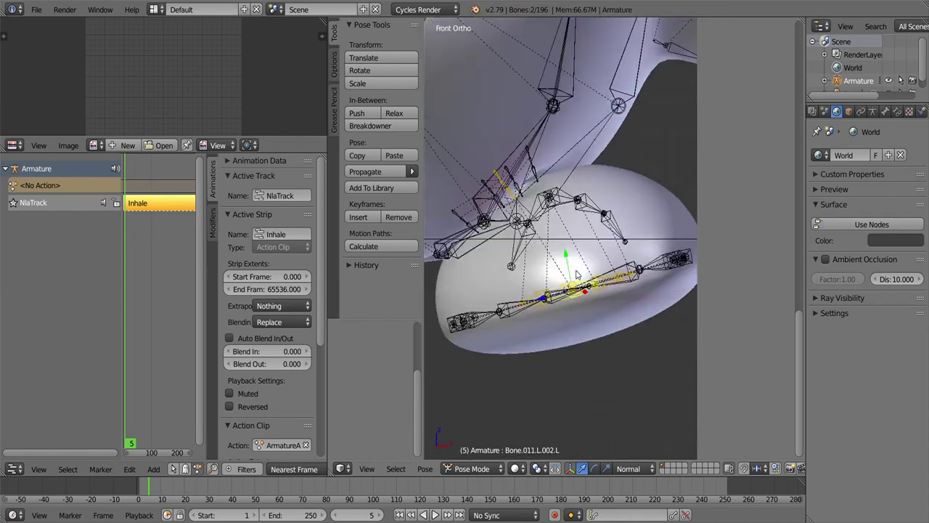
key("shift+F12")
key("g")
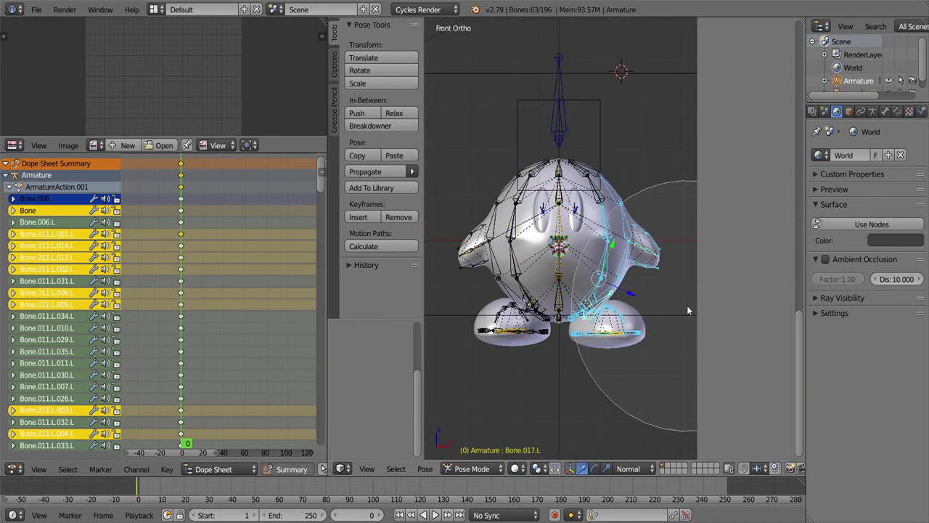
- Select all bones, rename the new NLA strip to Default, and return to solid shading in side view
key("a")
left_click(514, 468)
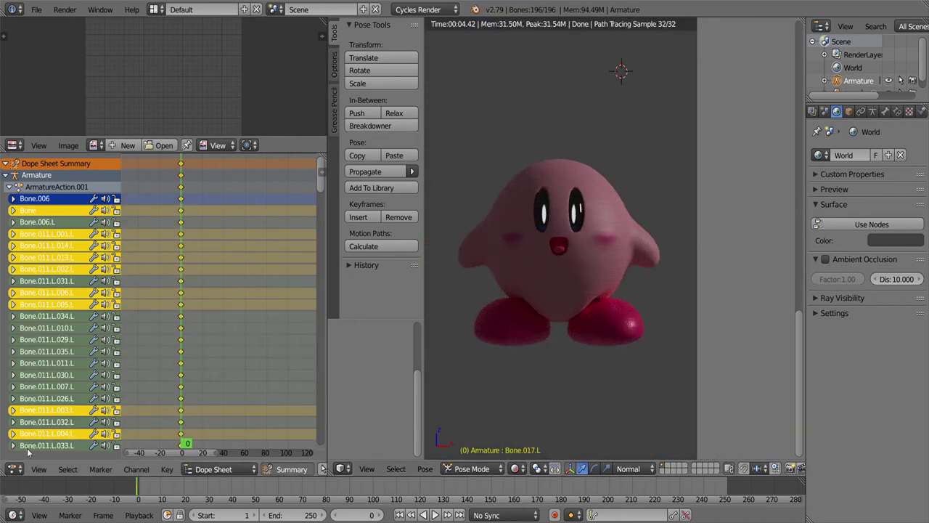
double_click(294, 235)
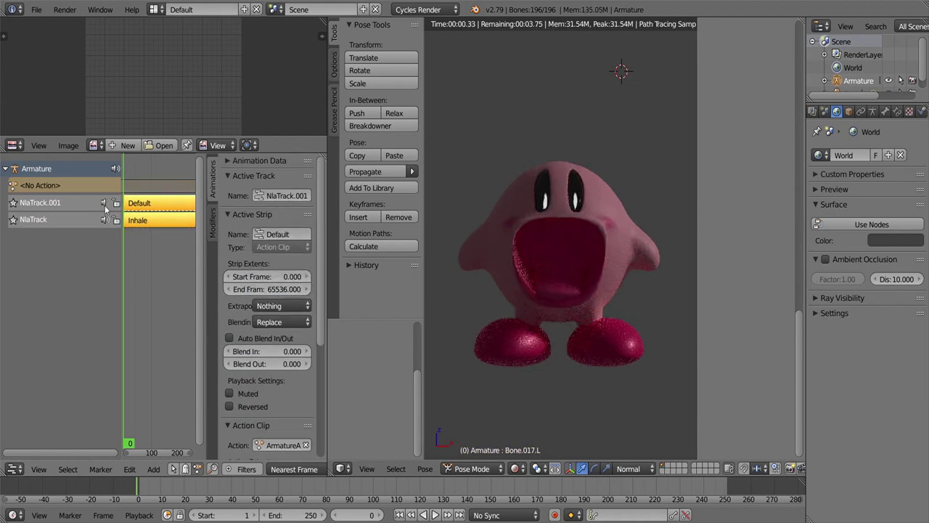
left_click(515, 468)
left_click(535, 434)
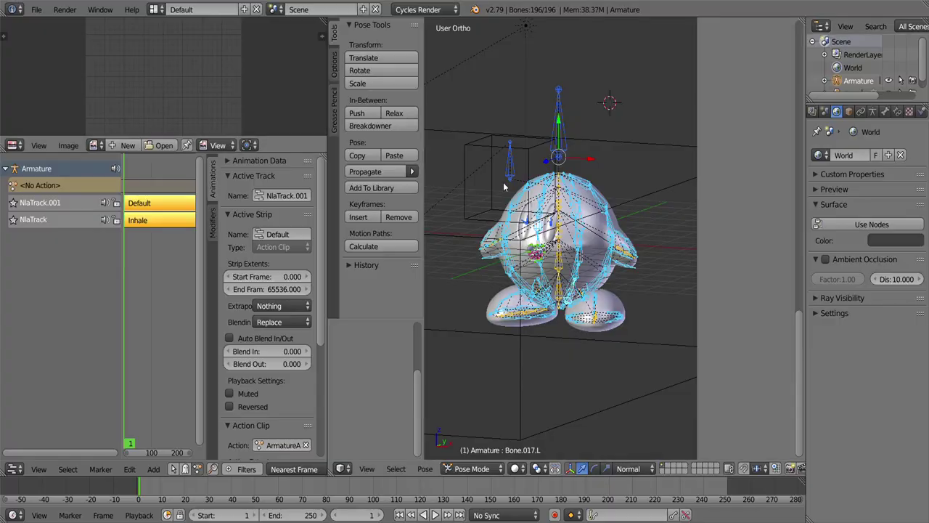
scroll(504, 186, "up", 5)
key("KP_3")
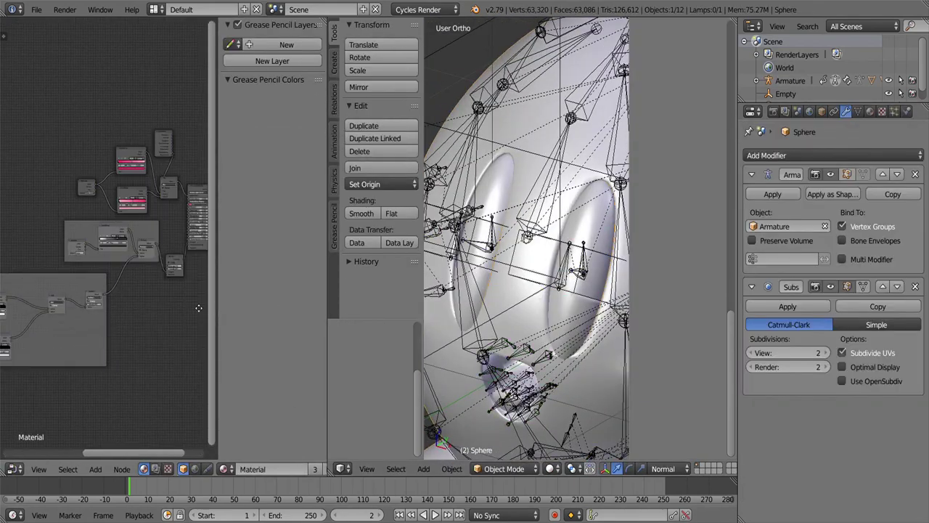
- Pan the material node tree, then scale the eyelid's UVs vertically along Y
middle_click_drag(198, 308, 142, 335)
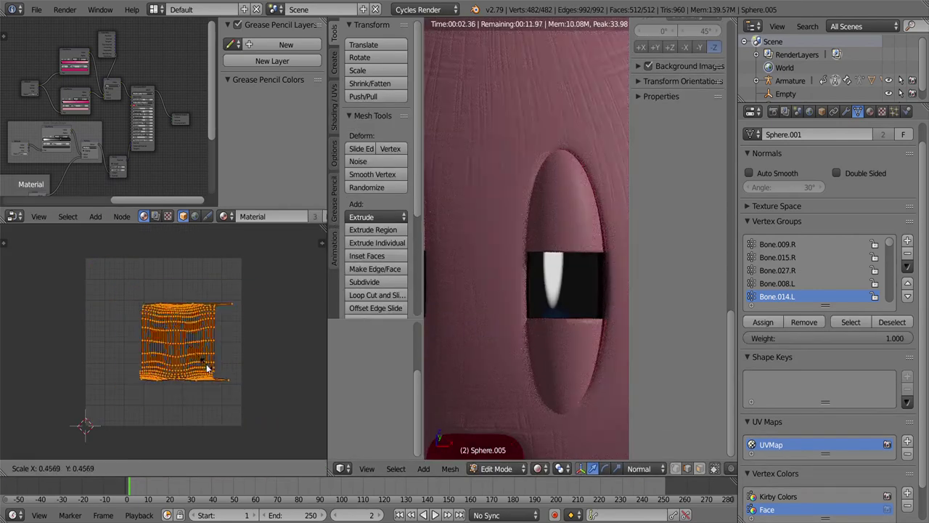
key("s")
key("y")
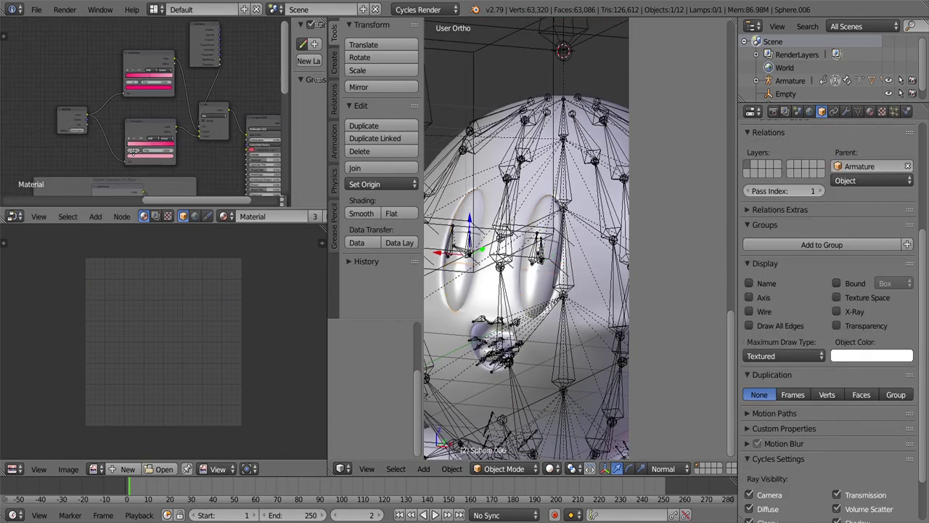
- Open the Node Editor's Add menu to browse the input node types
left_click(95, 216)
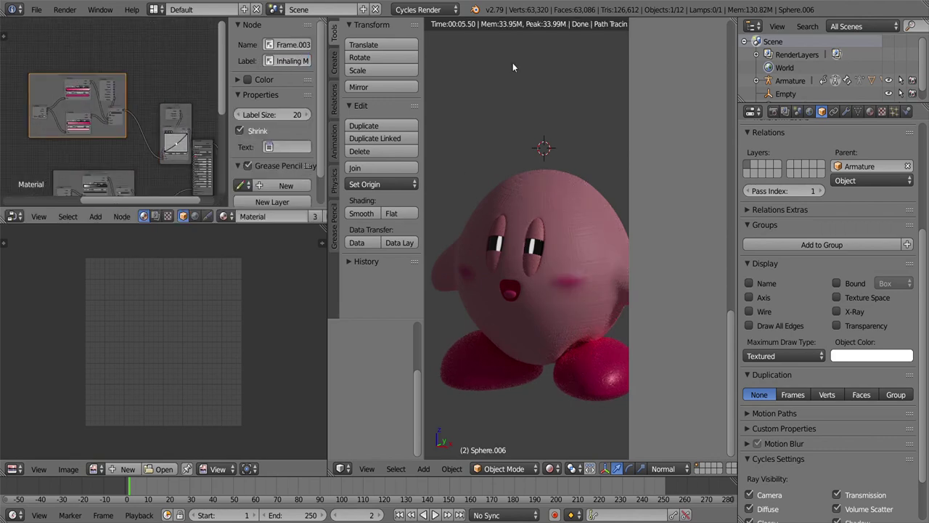
- Recentre the node view and preview the viewport in Rendered shading
scroll(590, 287, "up", 3)
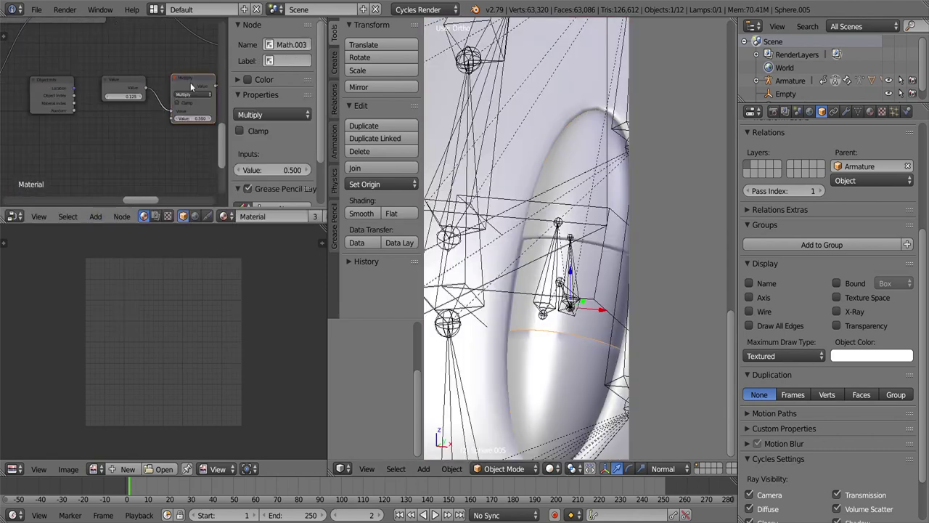
key("Home")
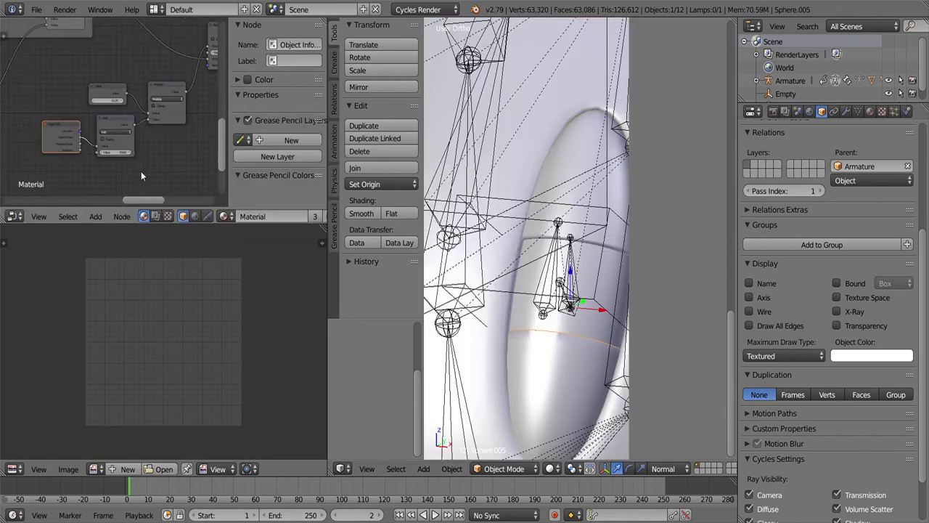
key("shift+z")
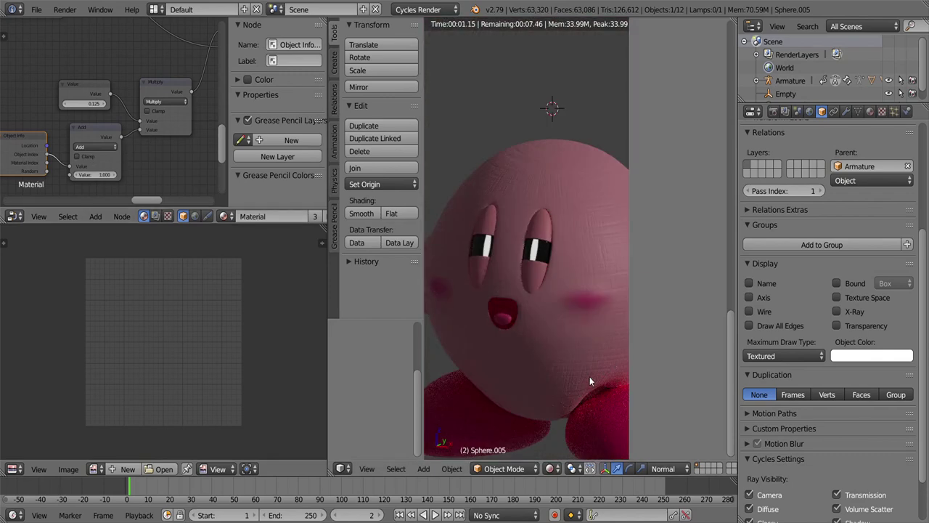
- Restore the Add node to 1.000 and edit the 0.063 value multiplier
scroll(174, 187, "up", 1)
scroll(99, 187, "up", 1, "ctrl")
scroll(100, 191, "down", 1)
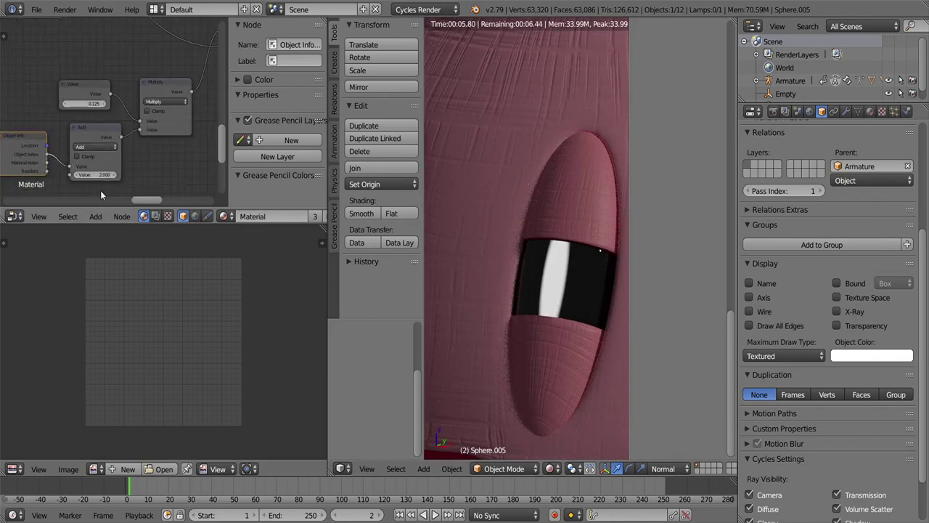
key("ctrl+z")
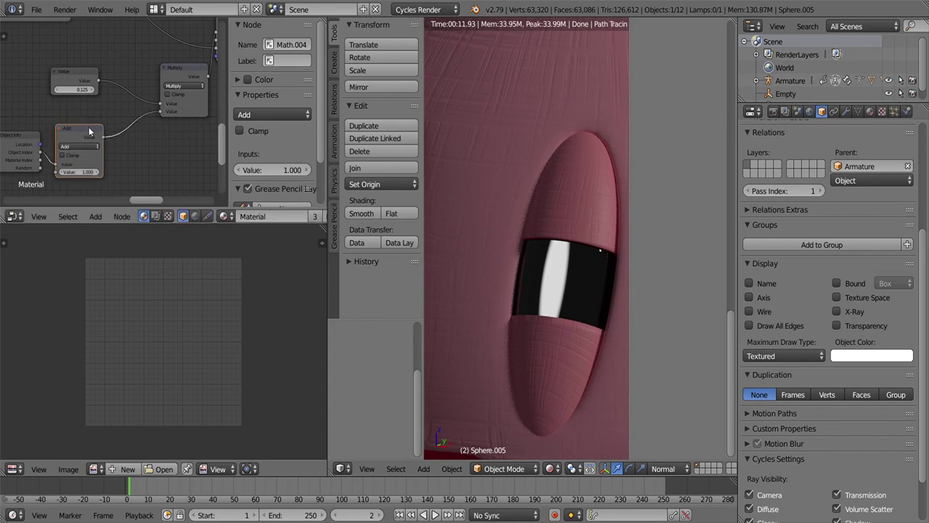
scroll(511, 237, "down", 3)
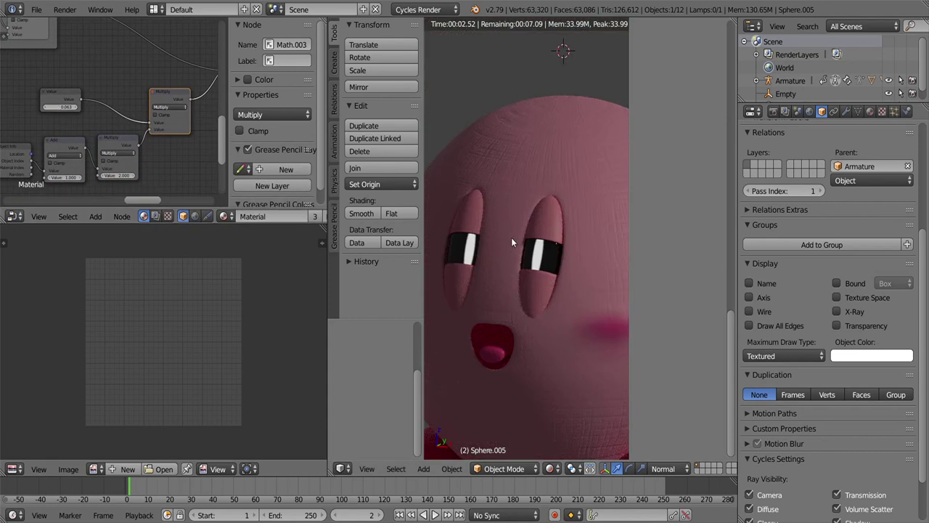
scroll(445, 219, "up", 3)
scroll(91, 88, "up", 1)
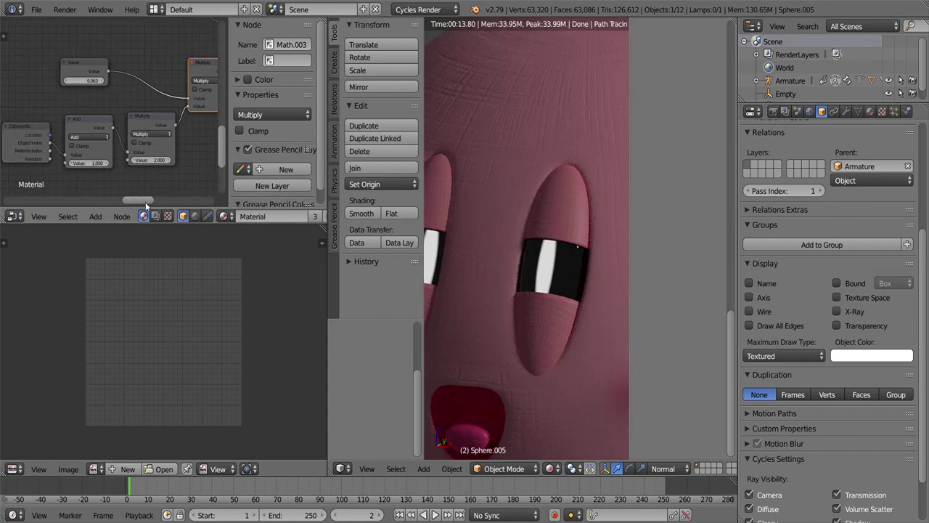
left_click(93, 81)
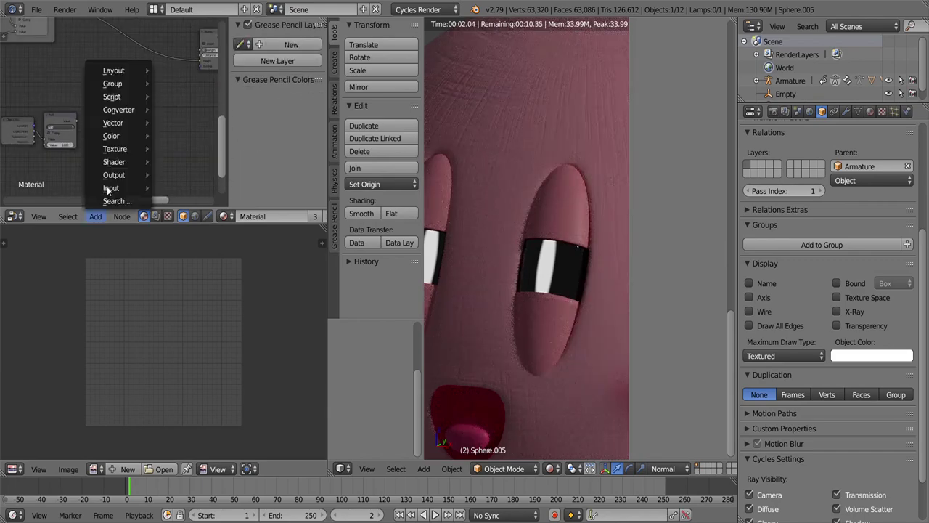
- Place an Object Info node in the eyelid material and set the ColorRamp's right colour stop
left_click(182, 131)
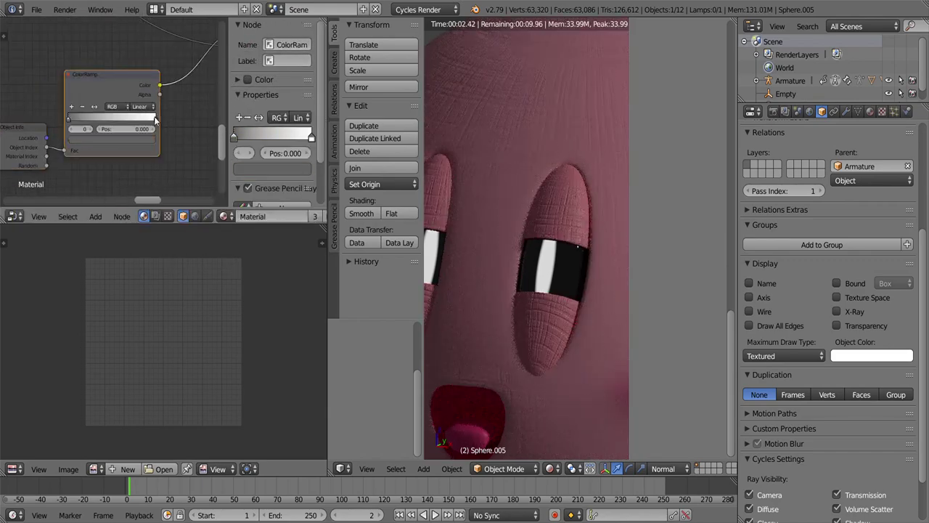
left_click(155, 120)
scroll(569, 349, "down", 3)
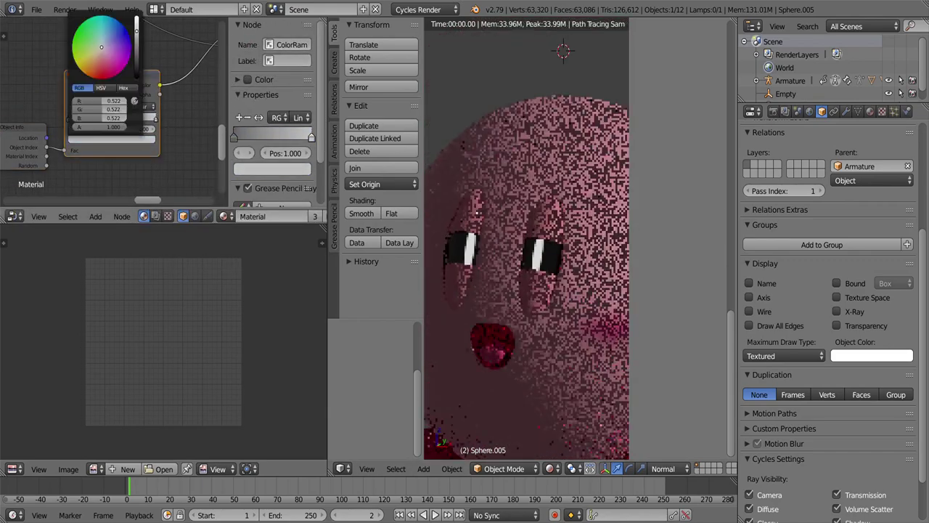
left_click(95, 216)
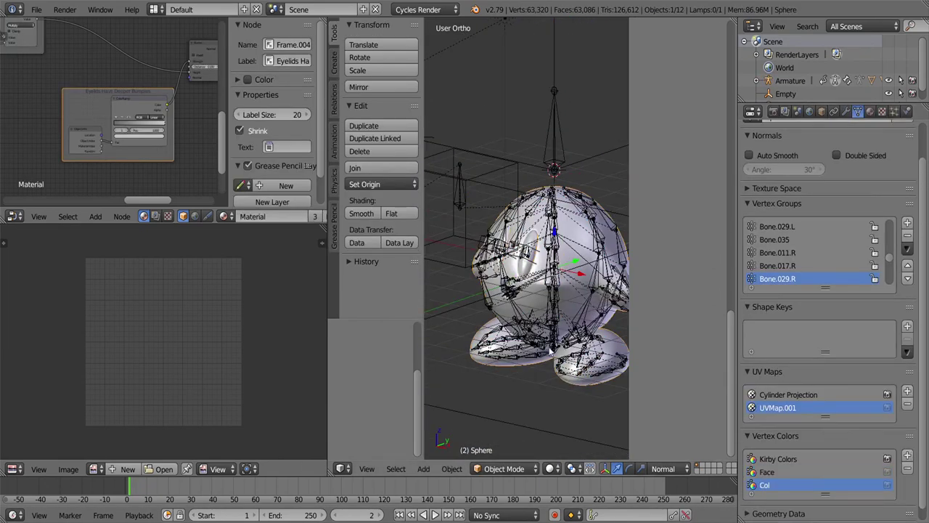
- Switch to Vertex Paint mode and add a vertex colour layer named Flush
left_click(503, 468)
left_click(508, 410)
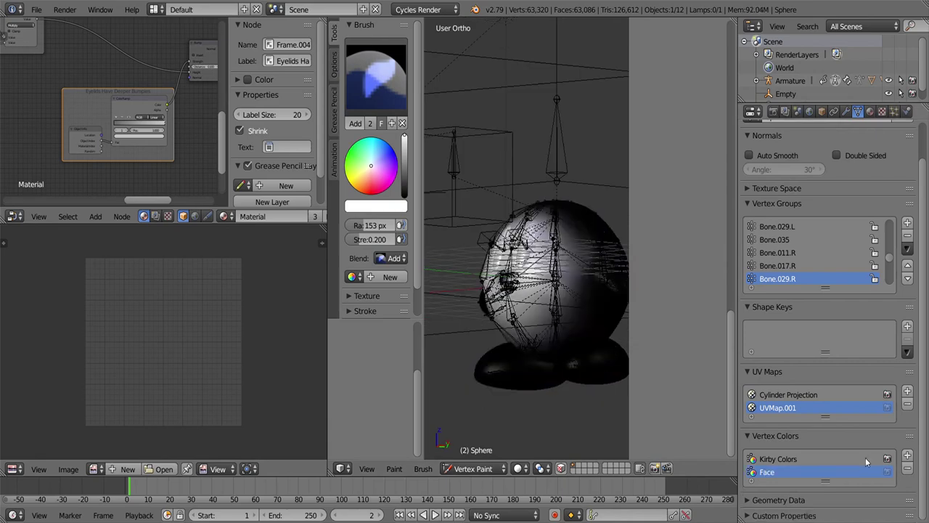
type("Flush")
key("Return")
scroll(560, 294, "up", 4)
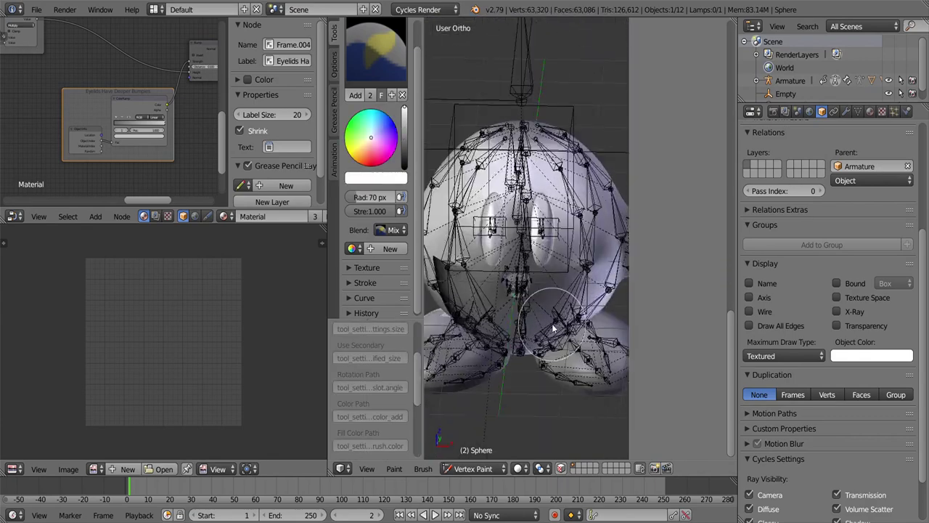
- Enter Edit Mode on the body, select the whole mesh, and bring up UV unwrapping
key("a")
key("a")
left_click(858, 111)
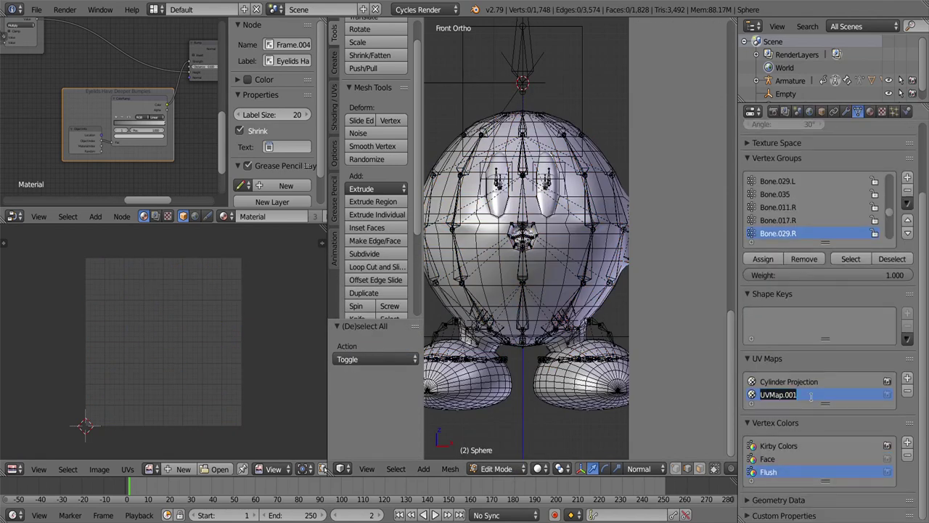
key("a")
key("u")
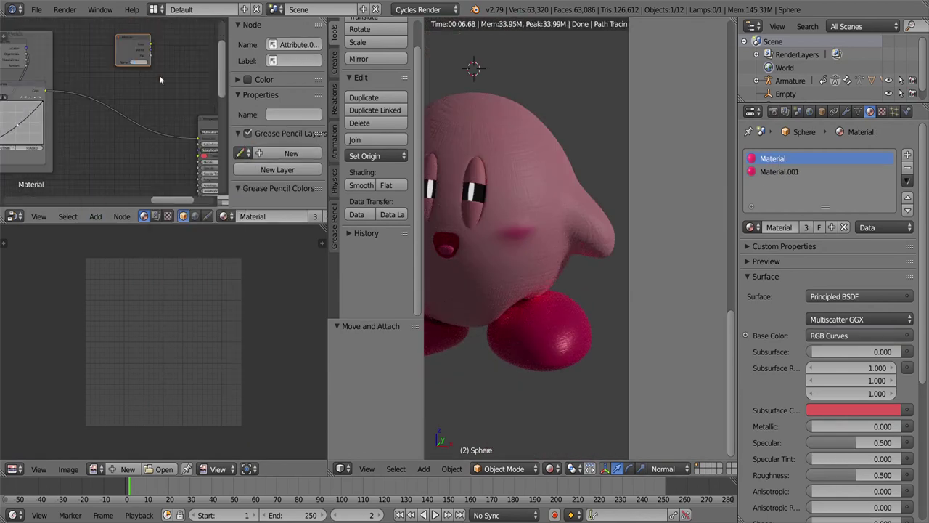
- Insert an RGB Curves node on the link, reshape its curve, and add a ColorRamp node
key("shift+a")
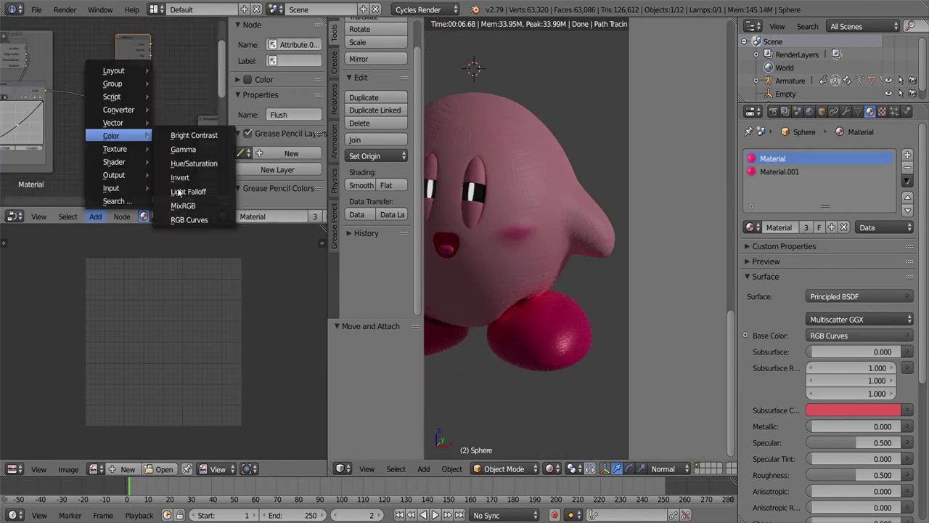
left_click(195, 215)
left_click(151, 140)
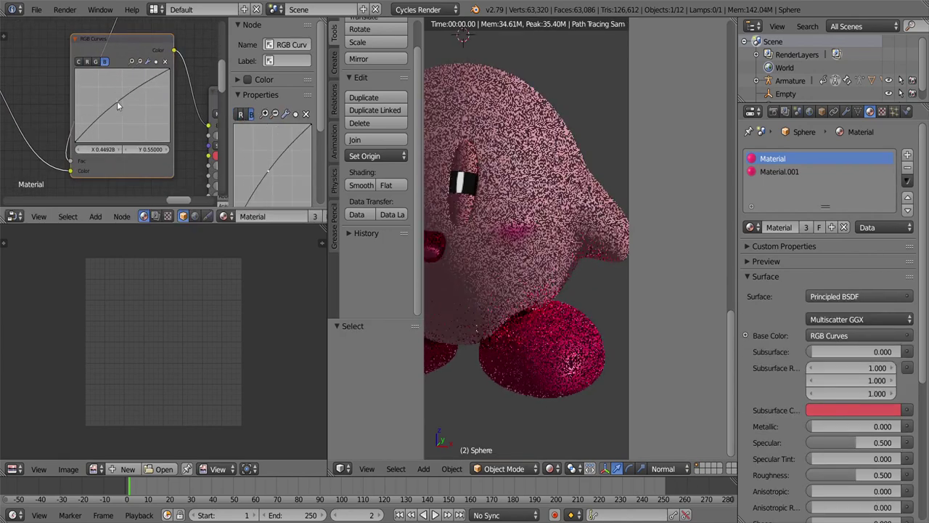
left_click(95, 216)
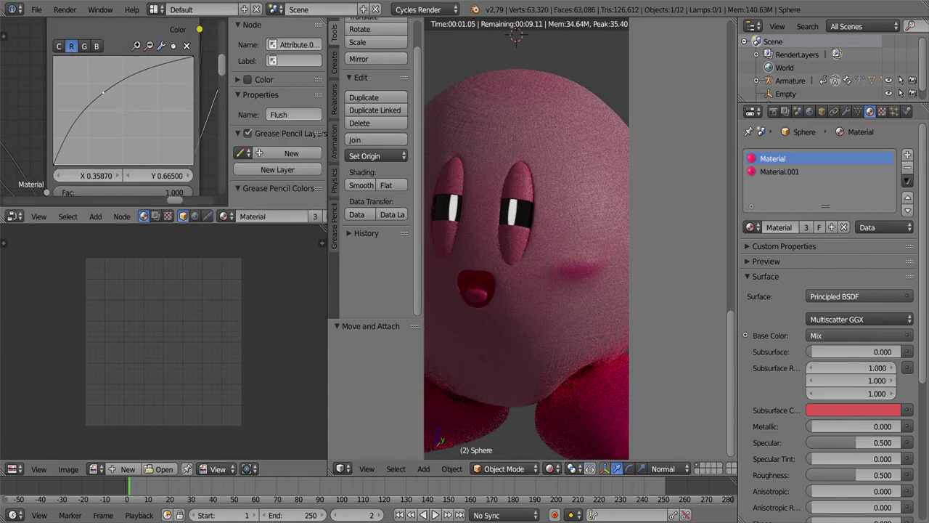
left_click_drag(103, 93, 120, 104)
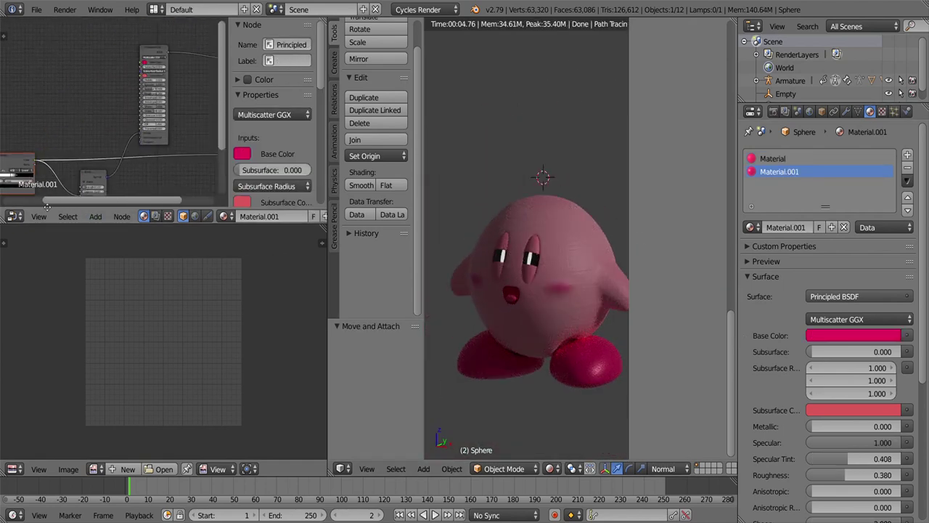
left_click(167, 124)
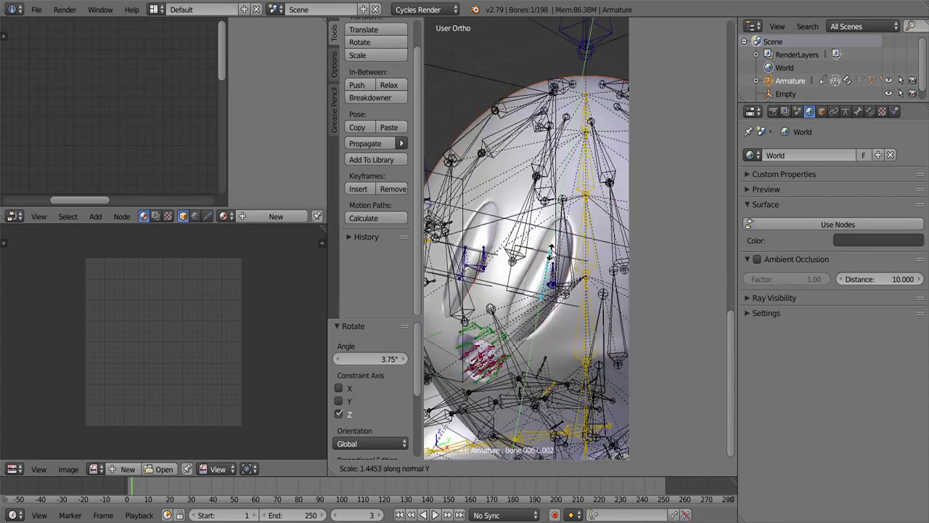
- Save the blend file from the File menu
left_click(36, 10)
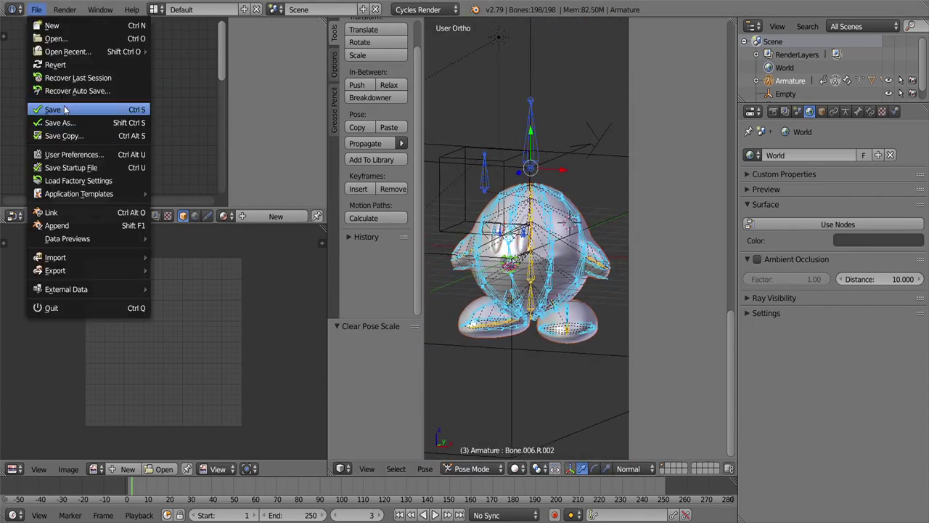
left_click(54, 109)
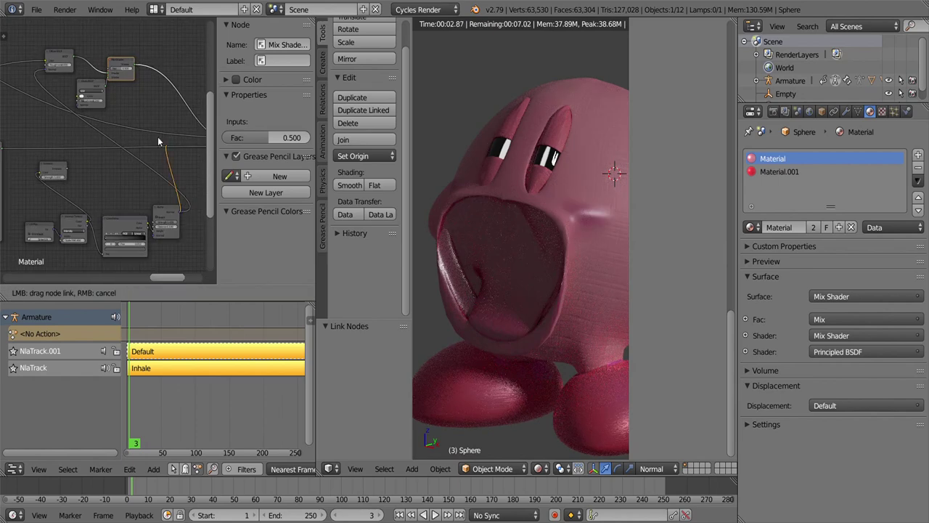
- Insert an RGB Curves node before the Diffuse BSDF
left_click(189, 297)
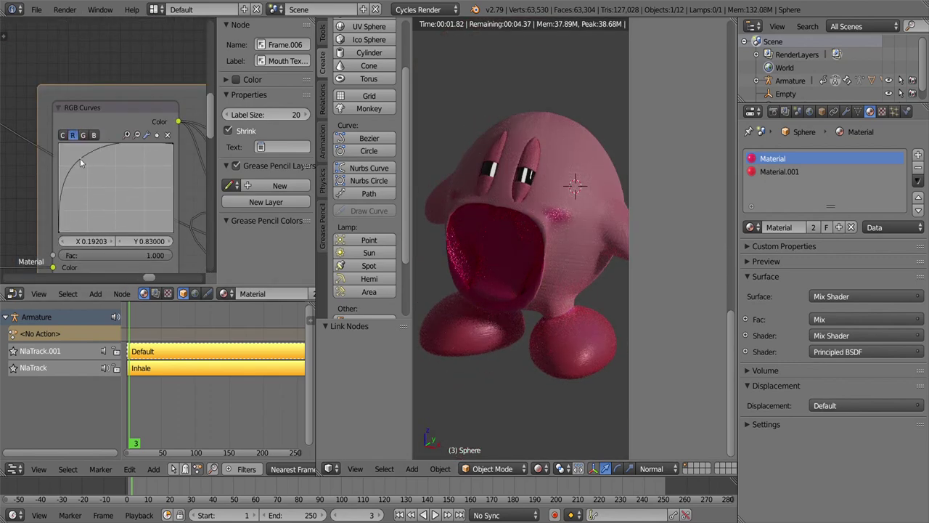
middle_click_drag(535, 363, 557, 353)
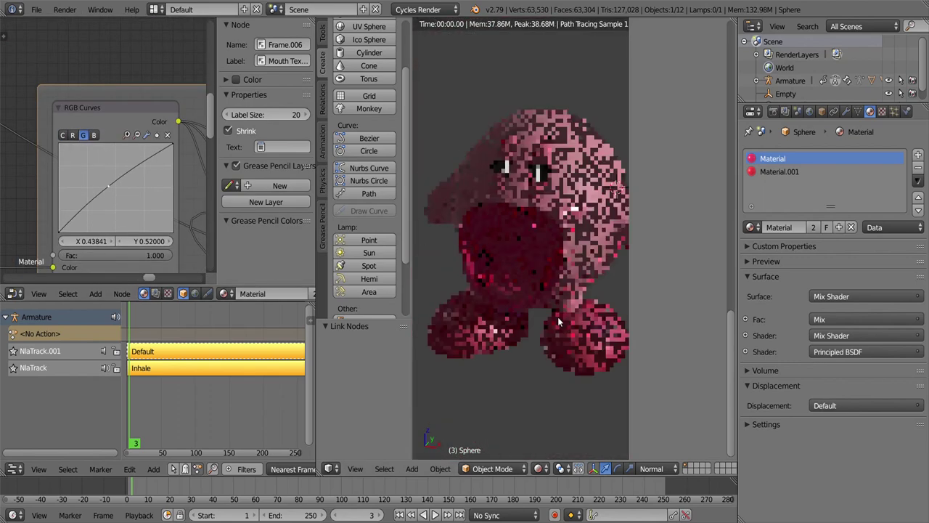
scroll(77, 209, "down", 5)
- Add Light Path and Math nodes, wire Math into the Mix Shader factor, and use Solid shading
key("shift+a")
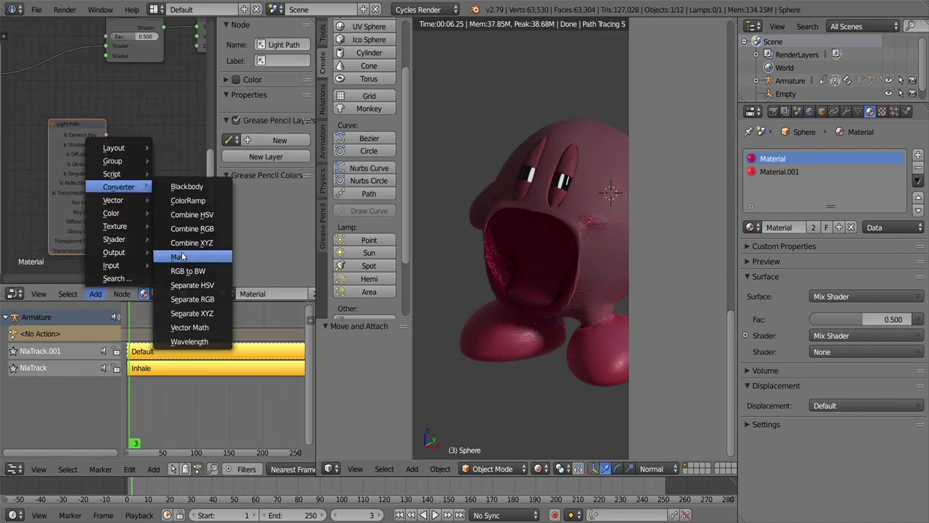
left_click_drag(177, 151, 179, 102)
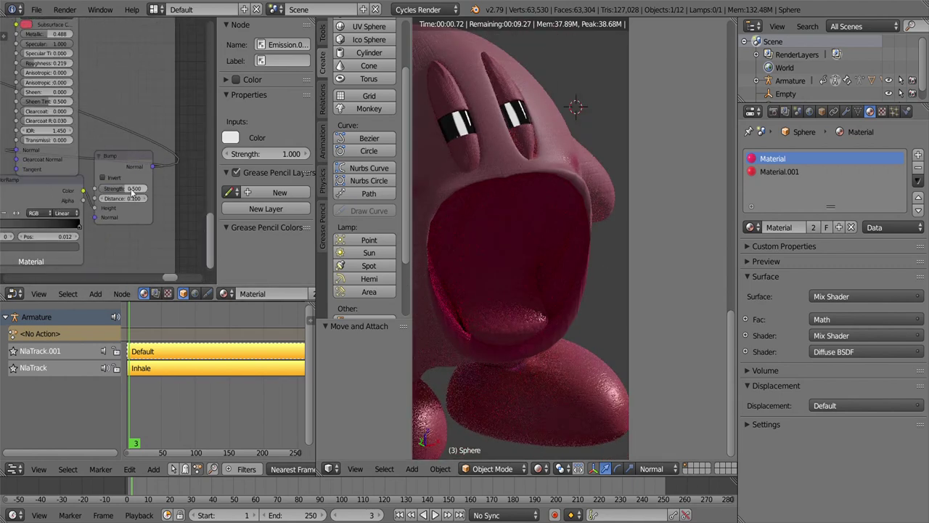
left_click_drag(96, 127, 87, 163)
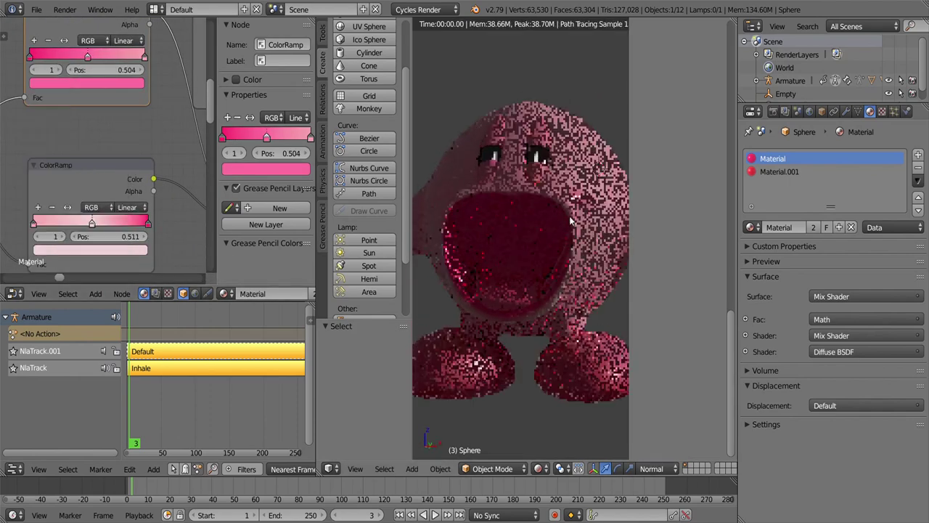
left_click(540, 468)
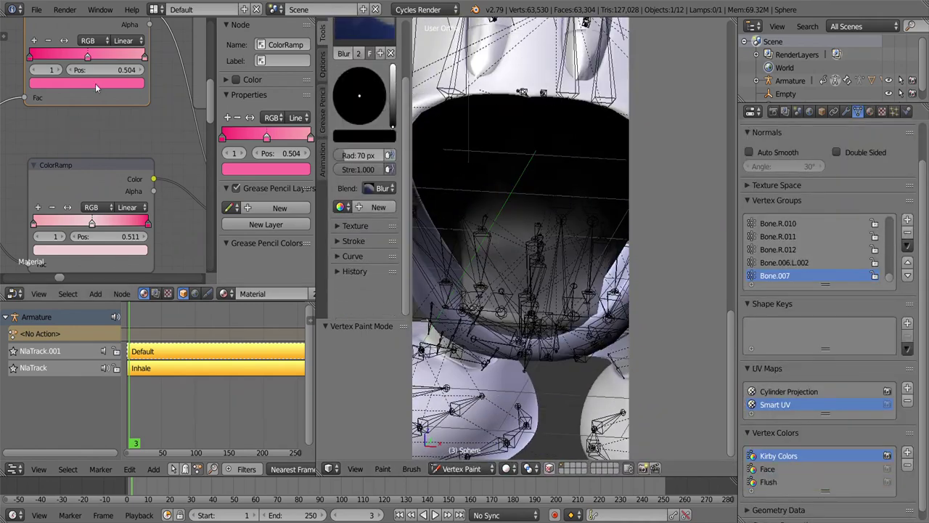
- Set the ColorRamp stop to light pink at position 0.5
left_click(95, 85)
type("0.5")
key("Return")
left_click(95, 83)
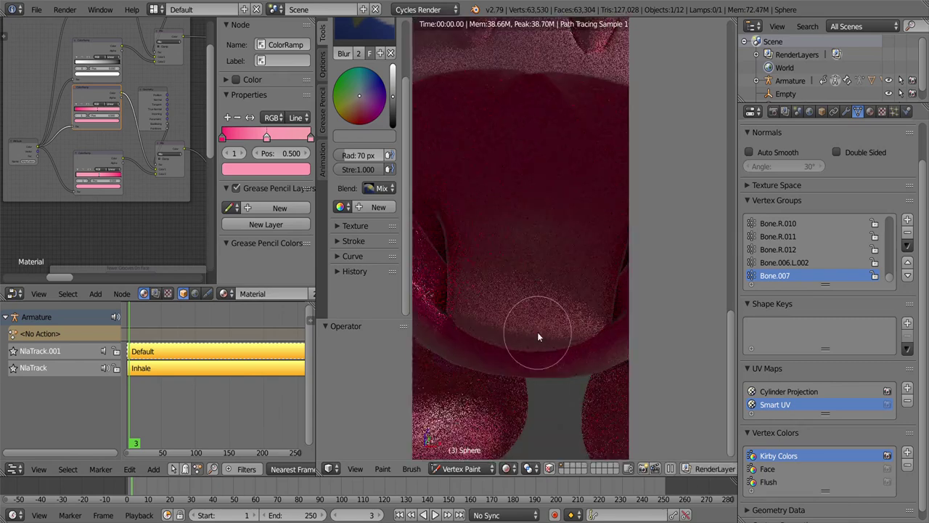
- Resize the vertex paint brush radius to 32 px
key("f")
left_click(498, 264)
scroll(440, 319, "down", 5)
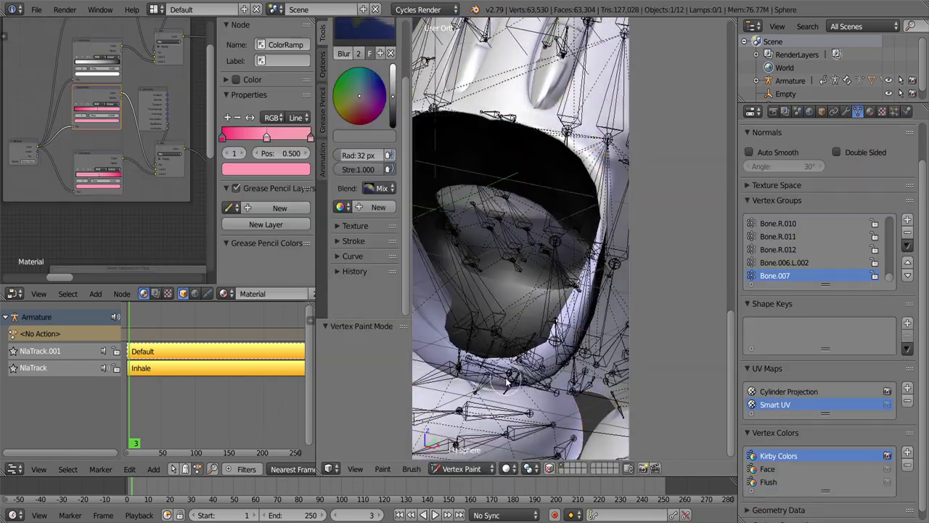
left_click(505, 468)
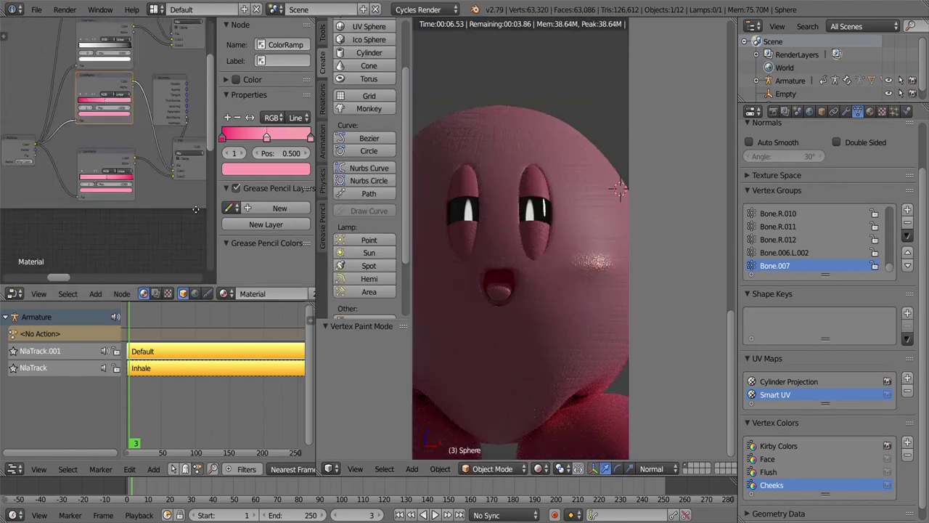
- Reposition the Geometry node and select the Cheeks attribute and Mix Shader nodes
mouse_move(195, 209)
middle_mouse_down()
mouse_move(72, 234)
mouse_move(207, 173)
middle_mouse_up()
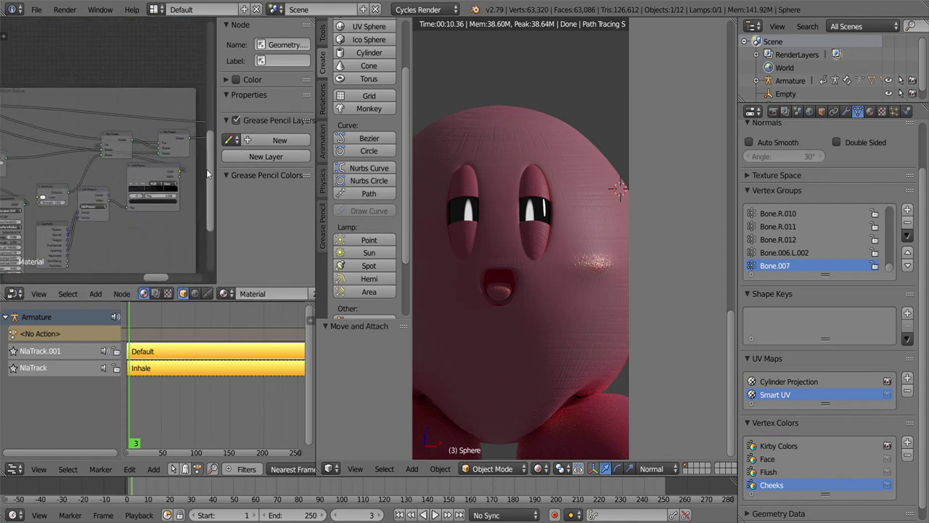
middle_click_drag(175, 204, 178, 192)
scroll(148, 72, "down", 2)
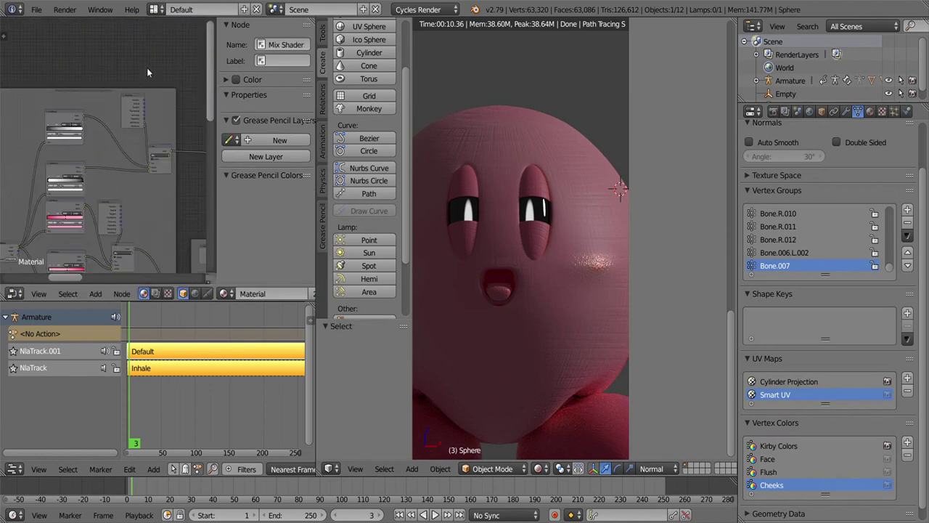
left_click(85, 85)
left_click(192, 180)
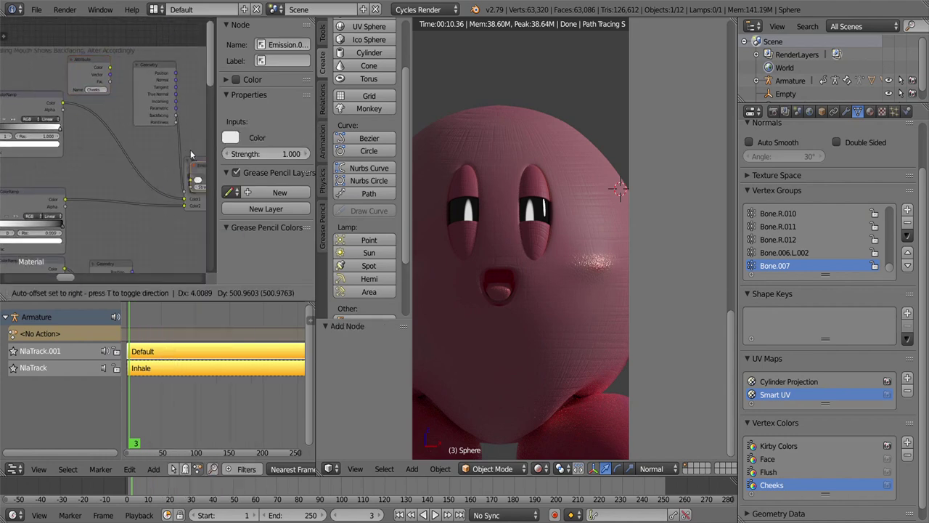
scroll(42, 178, "down", 2)
scroll(42, 178, "down", 3)
- Add a ColorRamp onto the link, wire it into the tree, and bend the RGB curve upward
key("shift+a")
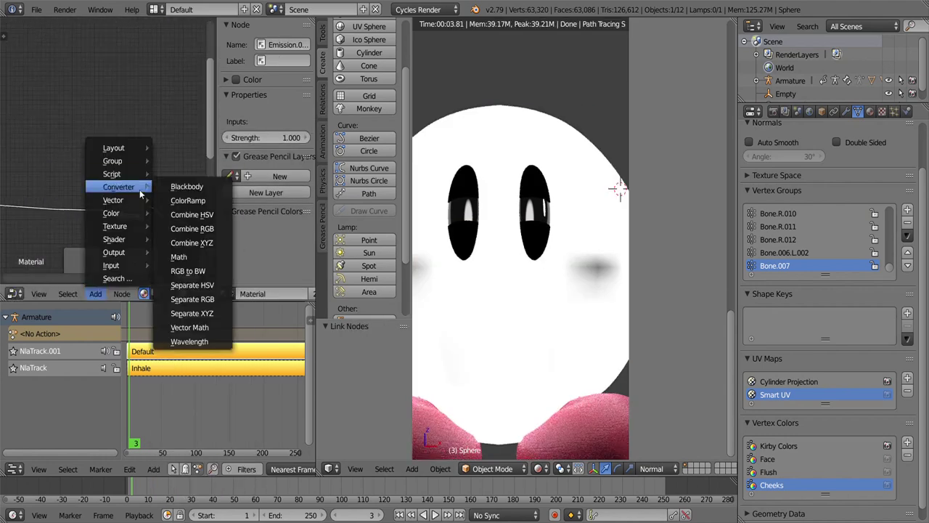
left_click(196, 206)
left_click(153, 109)
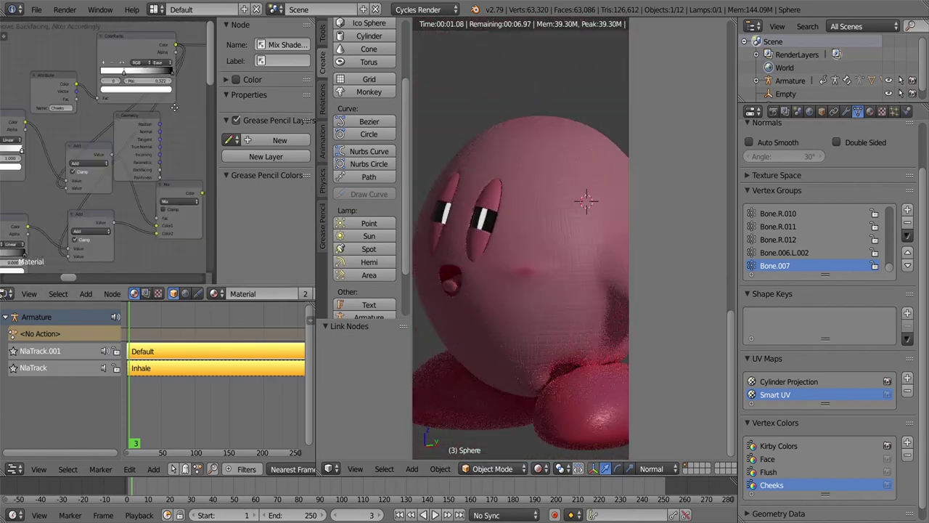
left_click_drag(136, 46, 76, 225)
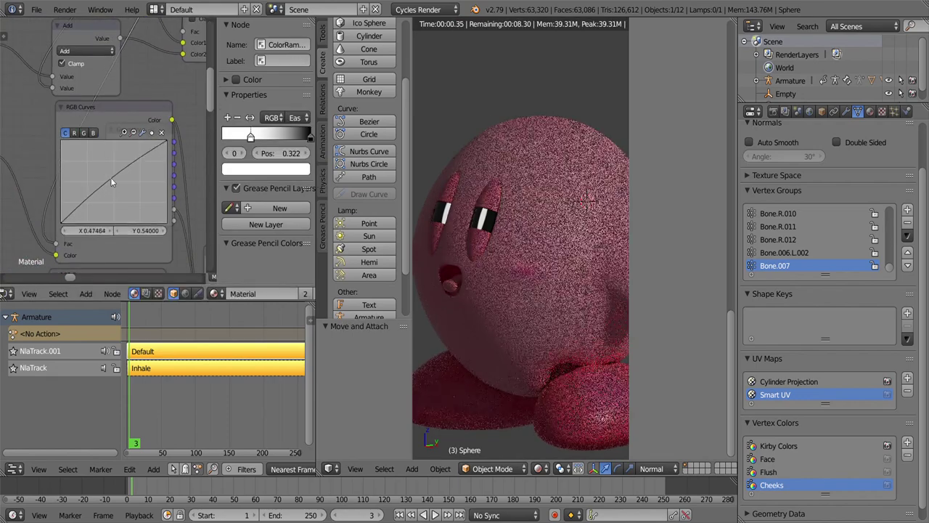
left_click_drag(114, 187, 99, 171)
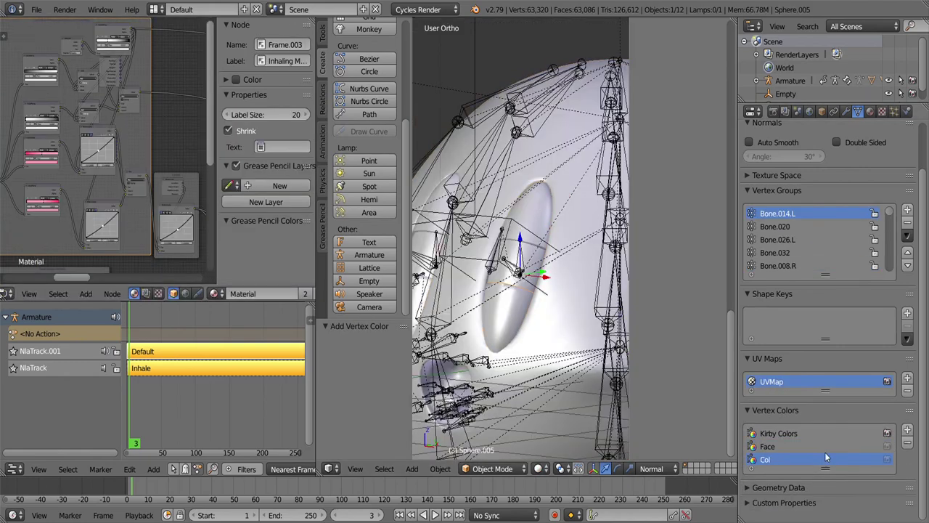
- Switch to Rendered shading and align the view to the camera
key("shift+z")
scroll(577, 330, "down", 5)
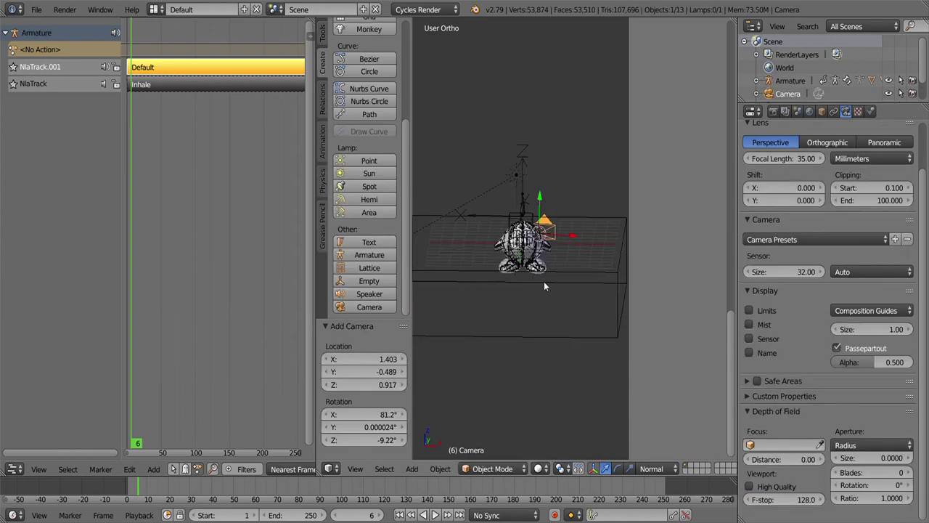
key("ctrl+alt+KP_0")
key("z")
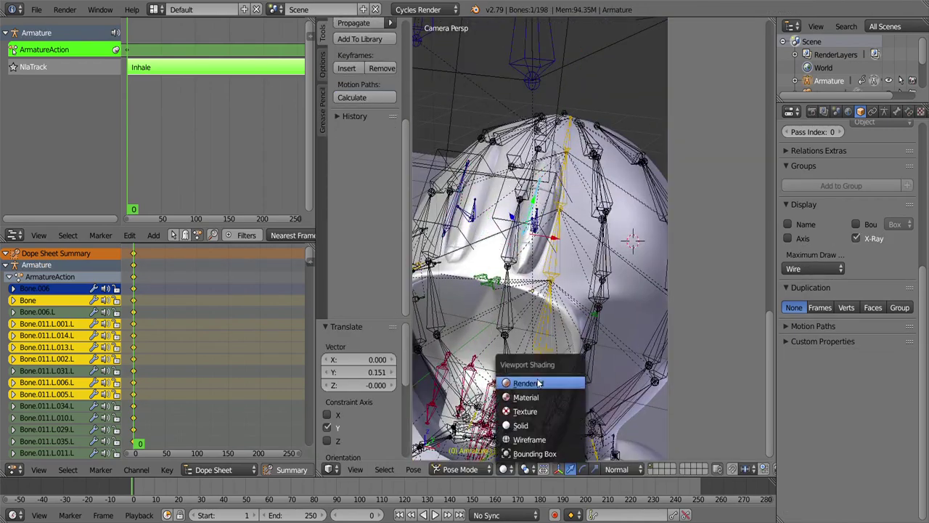
- Switch the viewport to rendered shading
left_click(537, 382)
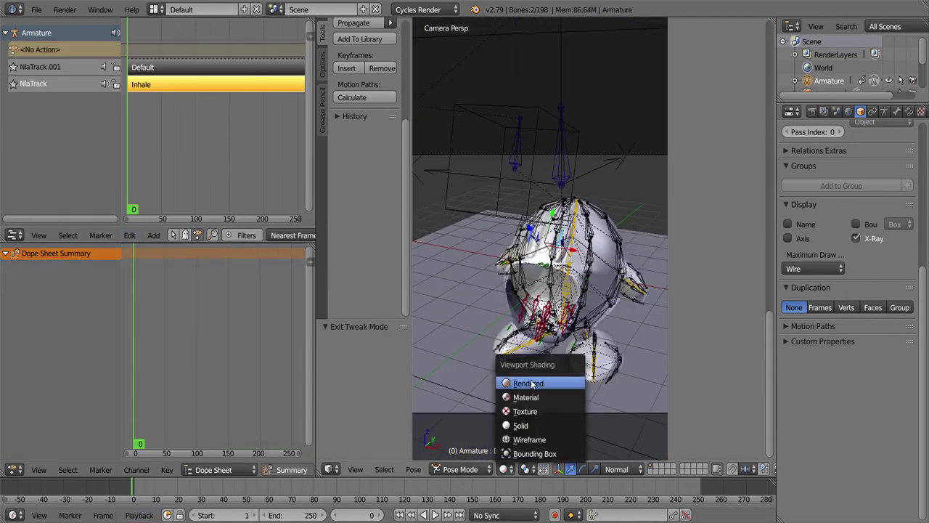
left_click(532, 384)
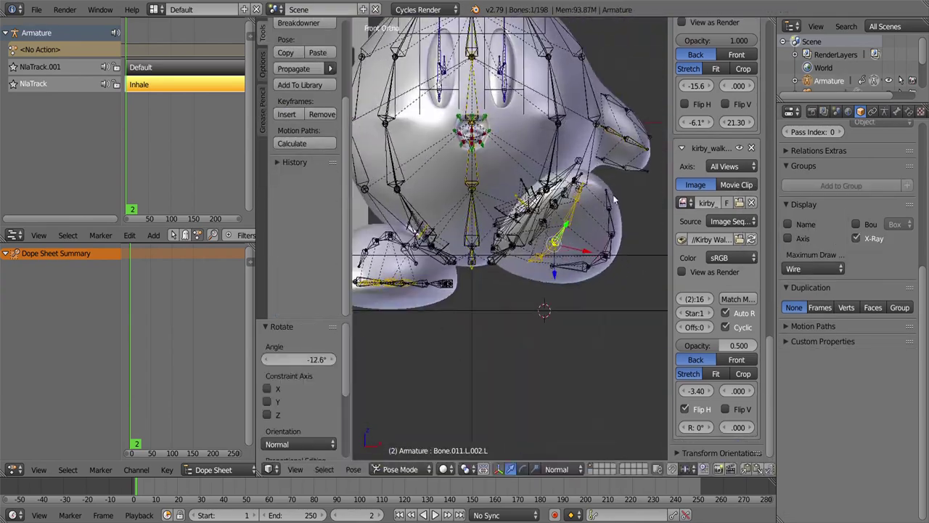
- Rotate a leg bone from a top-down view and keyframe all bones
middle_click_drag(615, 157, 632, 306)
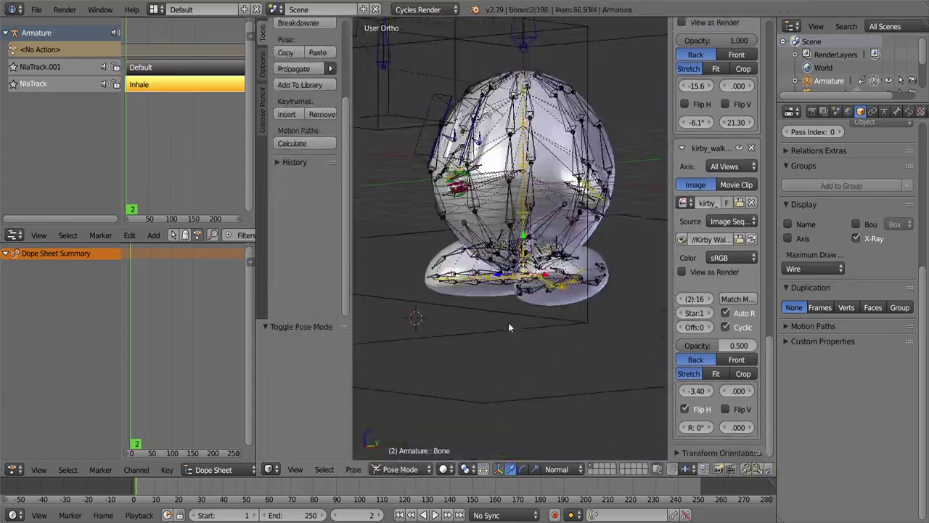
key("r")
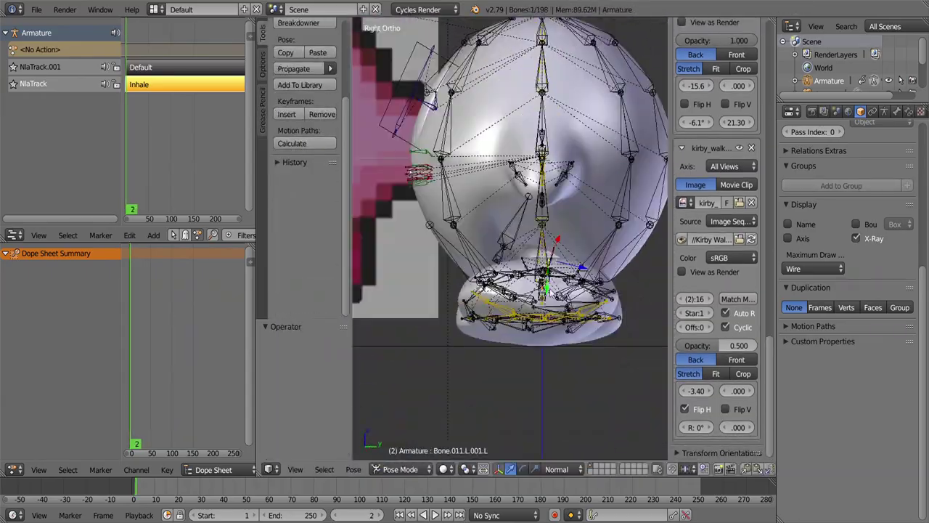
left_click(576, 245)
key("a")
key("i")
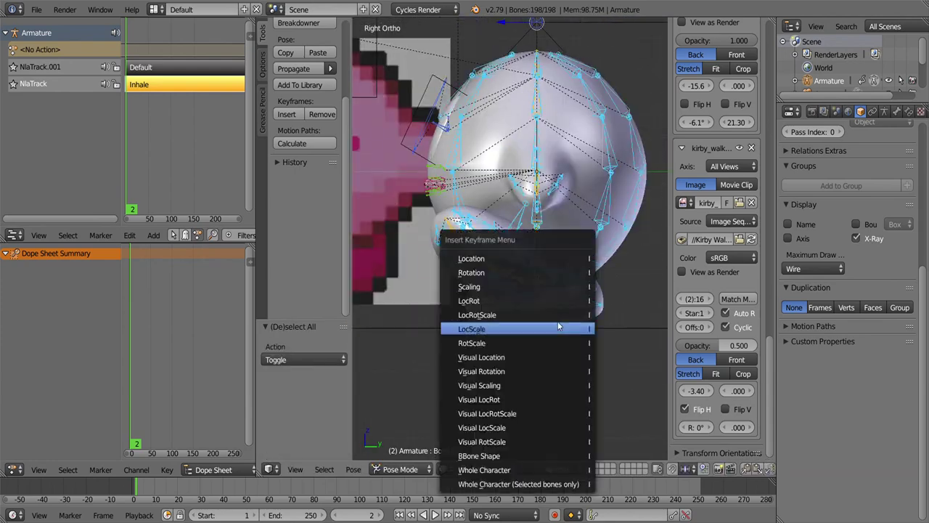
left_click(560, 327)
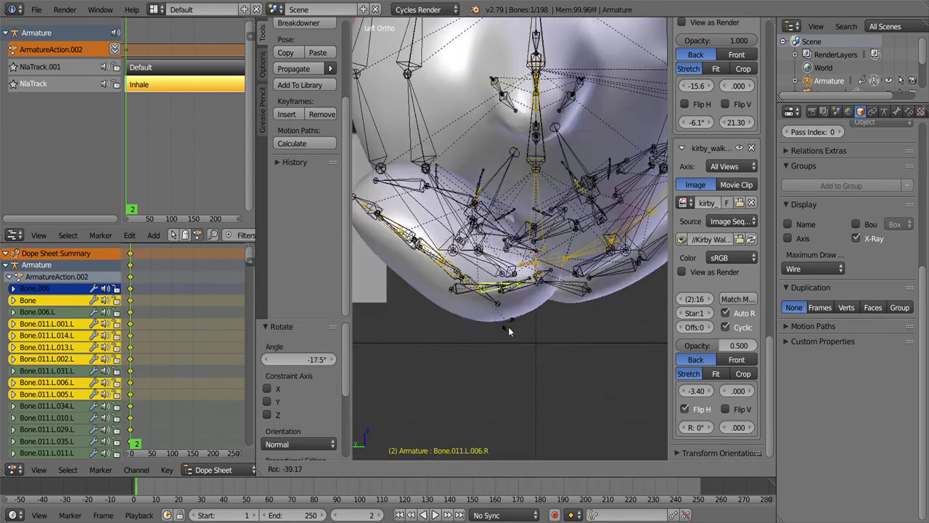
- Finish another bone rotation, clear the selection and reframe Kirby from the front
left_click(563, 305)
key("a")
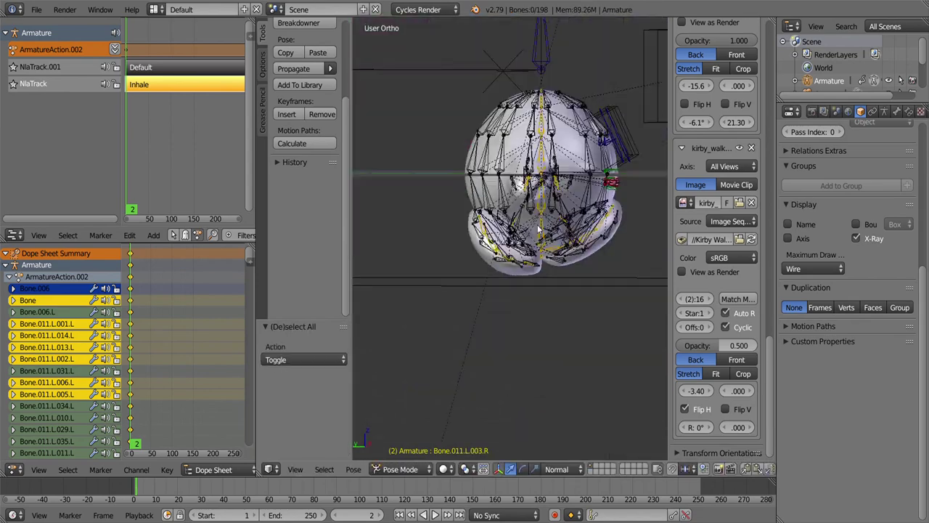
middle_click_drag(508, 218, 527, 187)
key("KP_1")
scroll(527, 159, "down", 2)
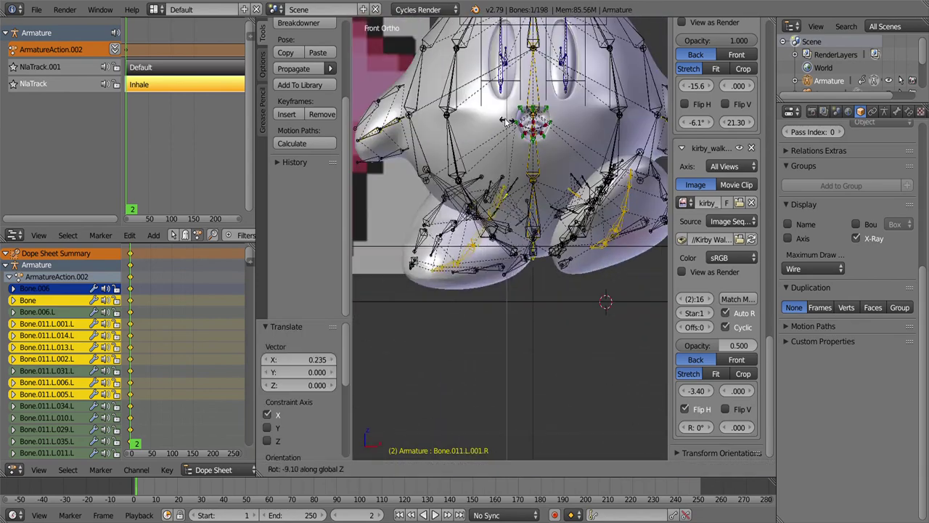
key("a")
scroll(526, 125, "down", 4)
scroll(508, 160, "up", 8)
scroll(489, 195, "down", 5)
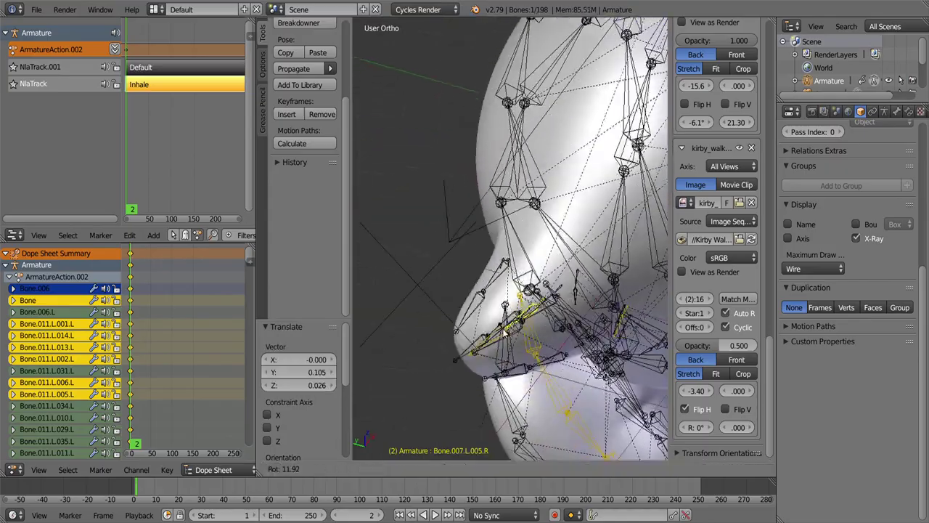
middle_click_drag(494, 303, 564, 242)
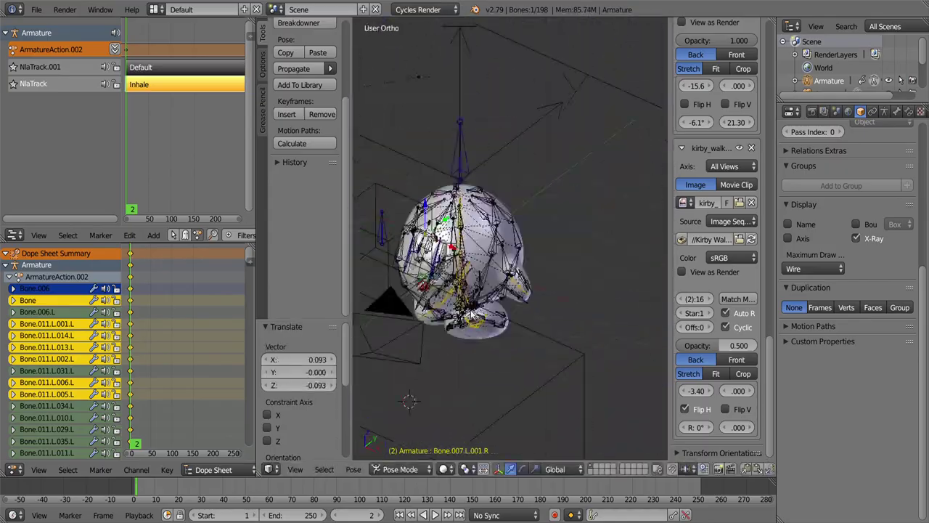
- Rotate the foot bone around Z, then paste its connected chain's pose mirrored
key("r")
key("z")
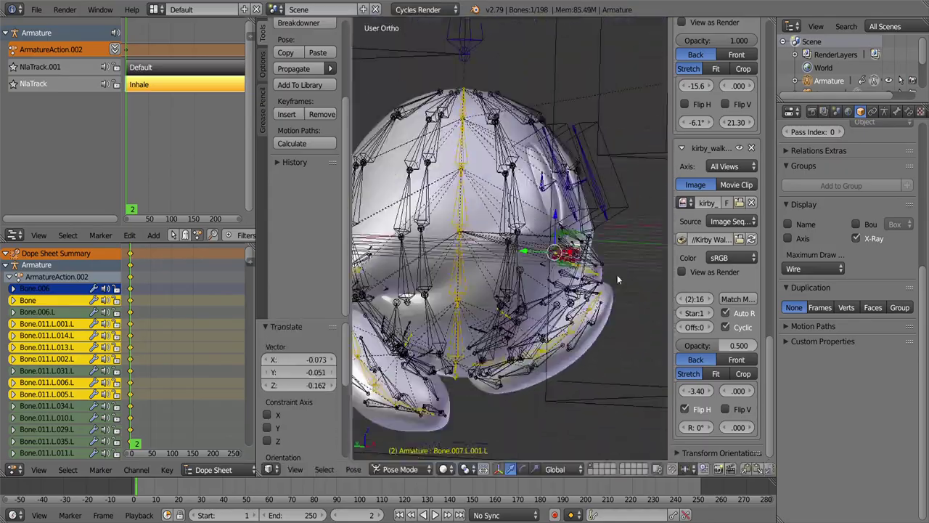
key("a")
key("l")
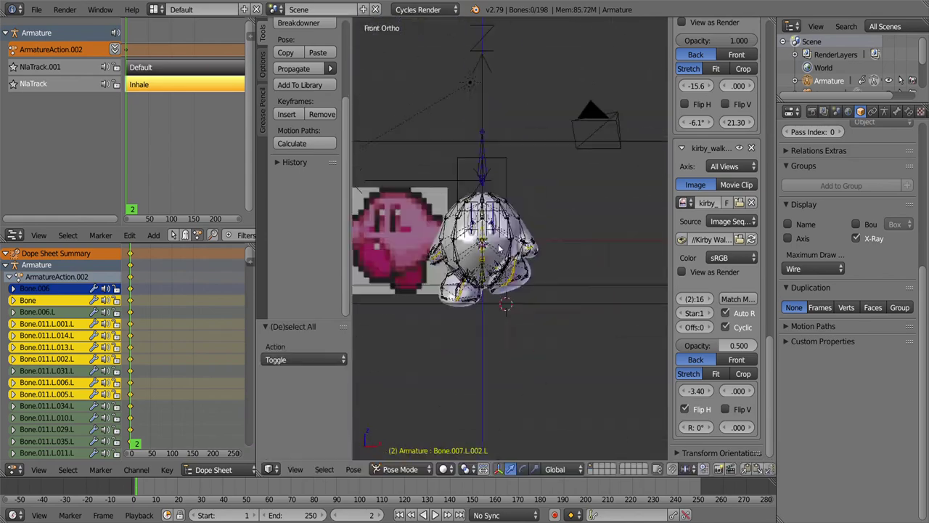
key("space")
key("Escape")
key("ctrl+shift+v")
- Keyframe every bone of the armature at frame 13
key("KP_0")
key("shift+z")
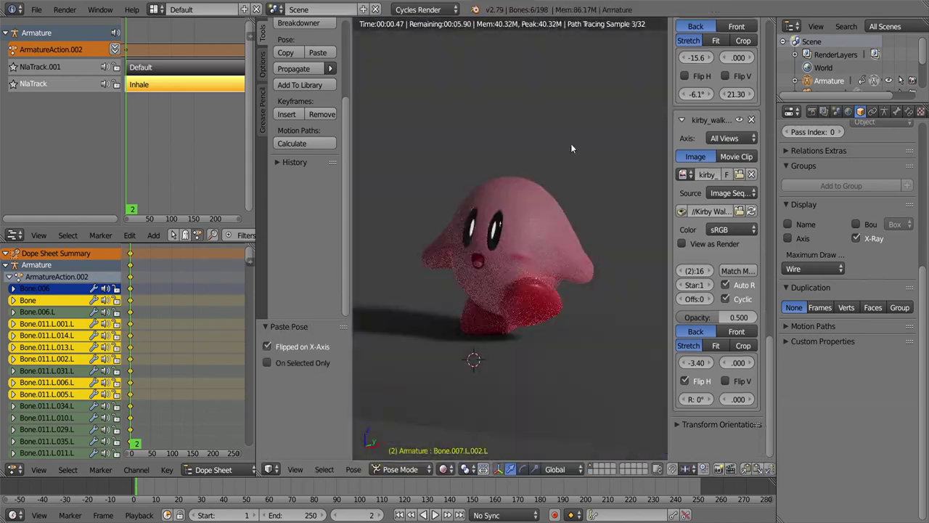
left_click(470, 421)
key("a")
key("i")
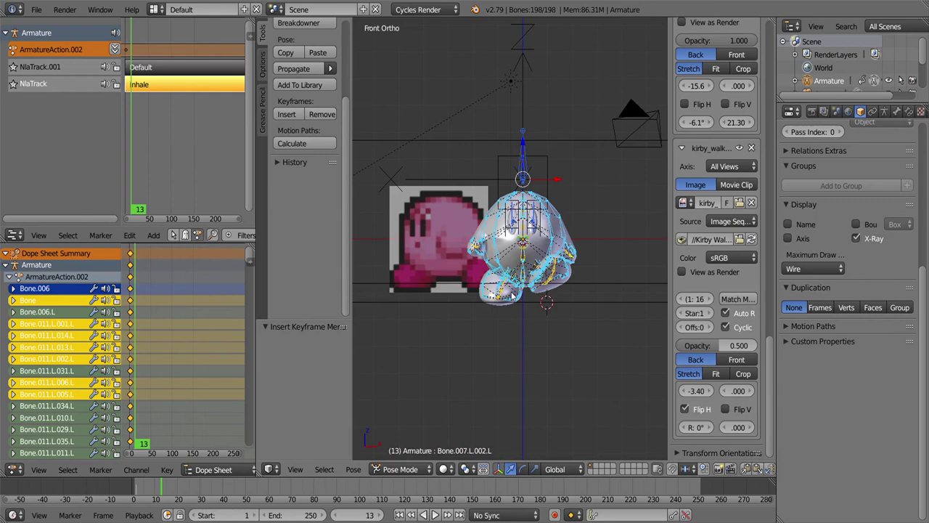
- Move a foot bone in side view and paste its pose mirrored onto the other side
key("KP_3")
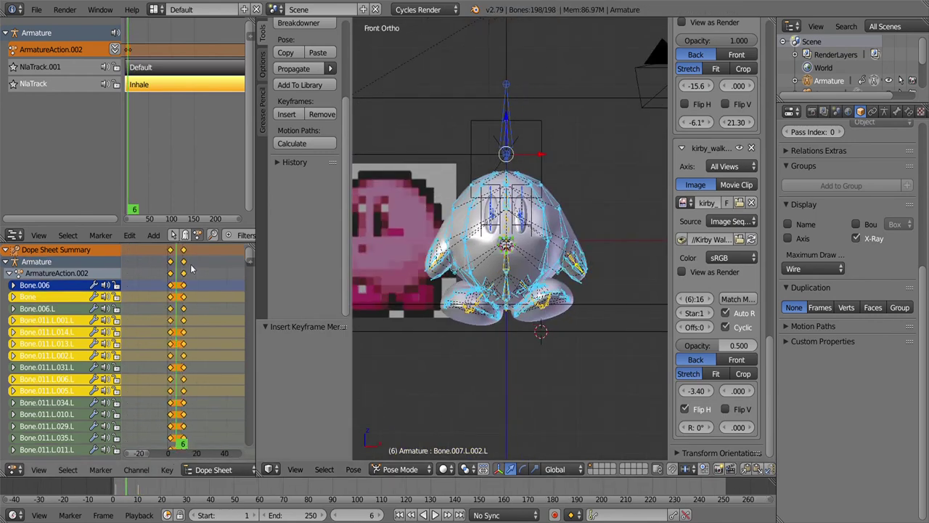
left_click(536, 225)
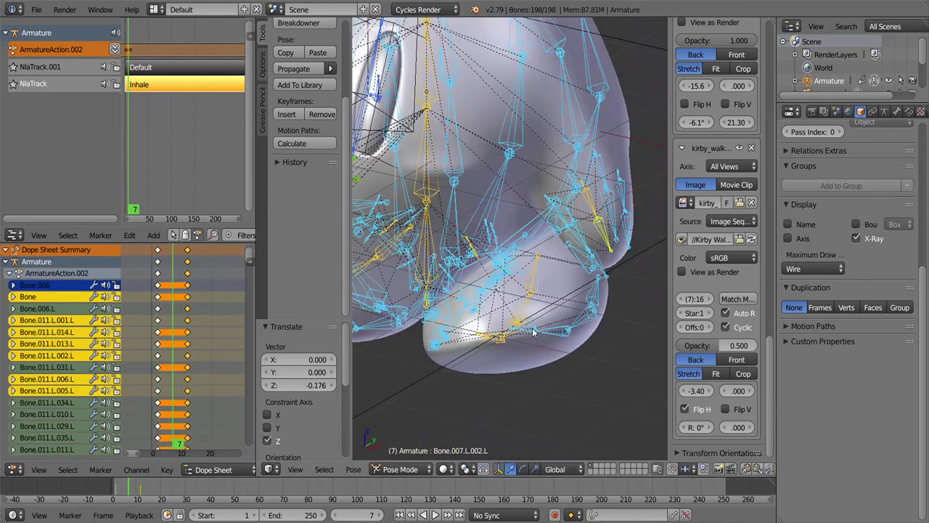
mouse_move(535, 226)
middle_mouse_down()
mouse_move(619, 311)
mouse_move(474, 296)
mouse_move(478, 311)
mouse_move(499, 227)
middle_mouse_up()
key("ctrl+c")
key("ctrl+shift+v")
scroll(577, 323, "up", 5)
- Select a lower-body bone and orbit back to a front view of Kirby
key("a")
right_click(479, 311)
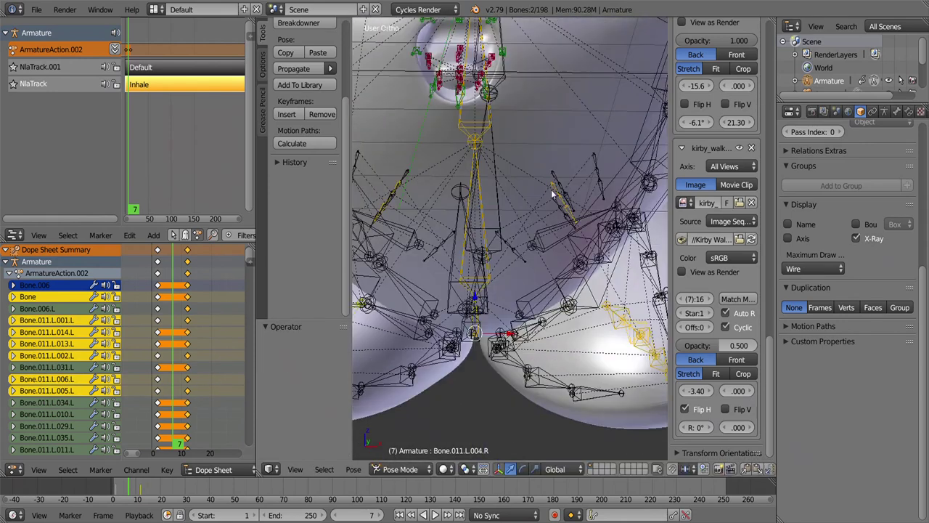
scroll(538, 283, "up", 5)
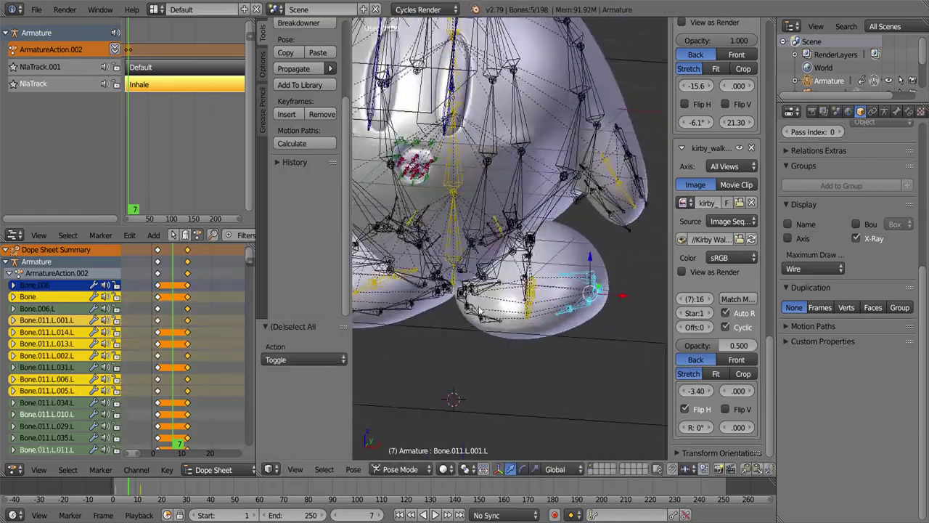
scroll(538, 283, "up", 3)
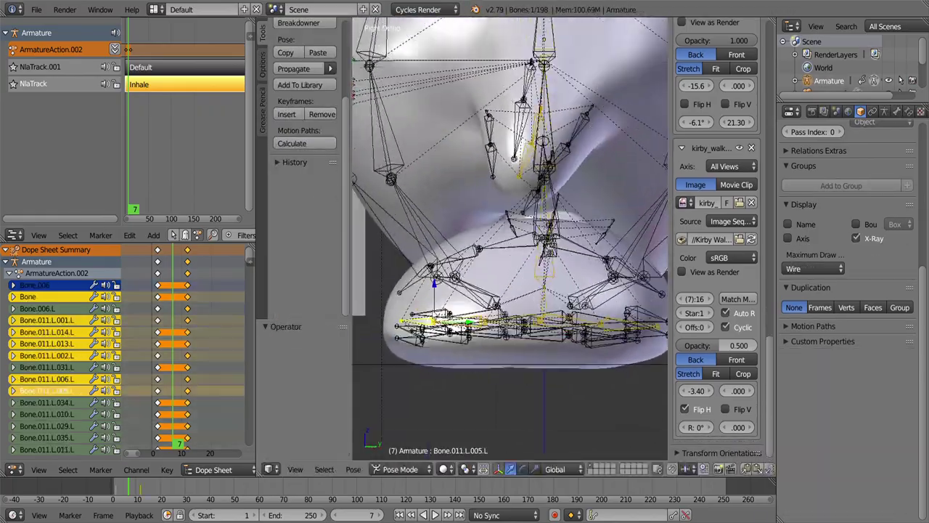
middle_click_drag(508, 290, 540, 328)
- Lower a toe bone along Z and mirror the pose onto the other foot
key("a")
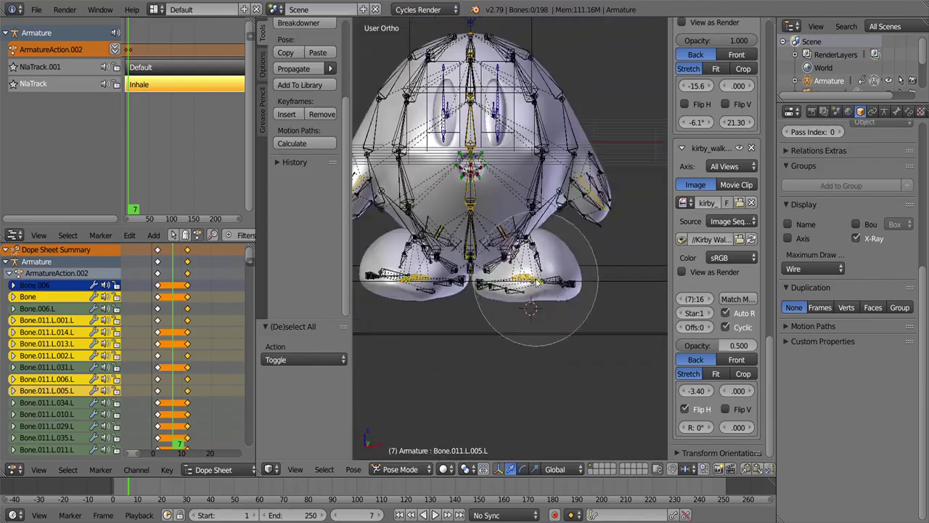
right_click(506, 298)
scroll(508, 346, "up", 3)
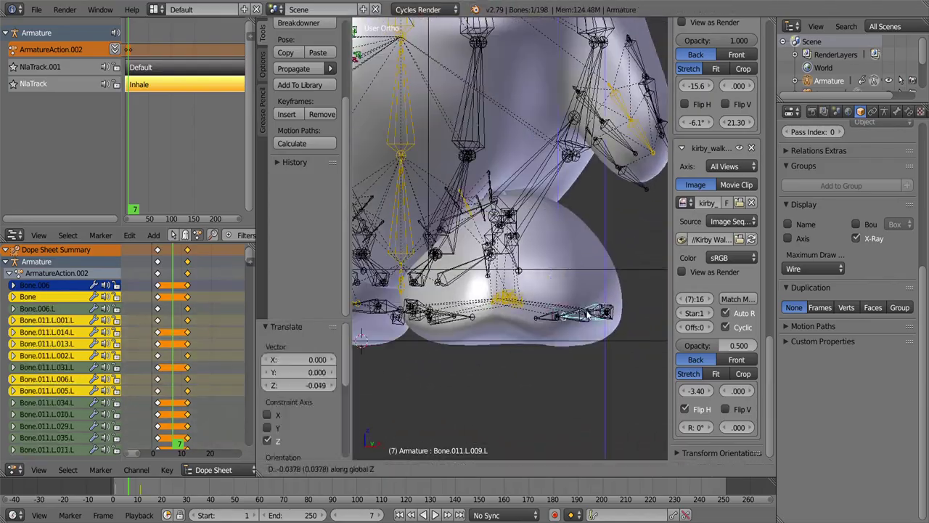
left_click(587, 313)
key("KP_3")
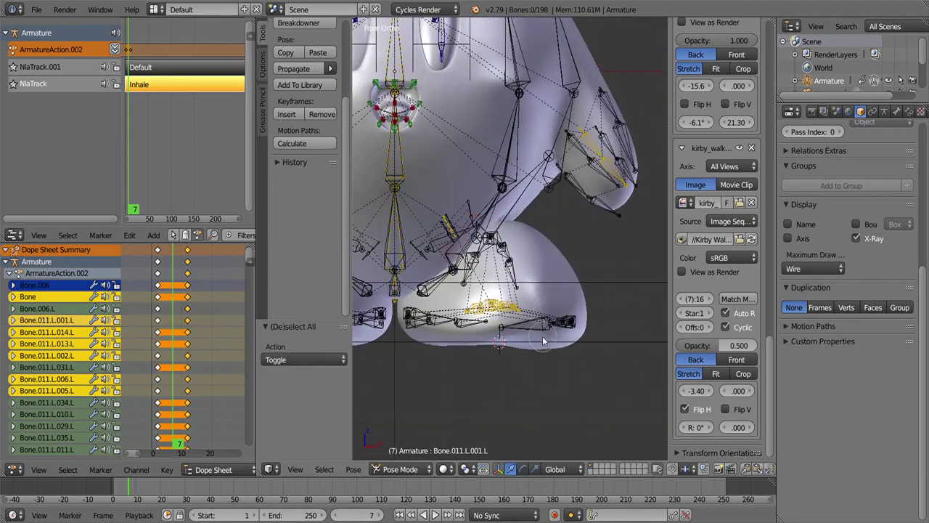
key("KP_1")
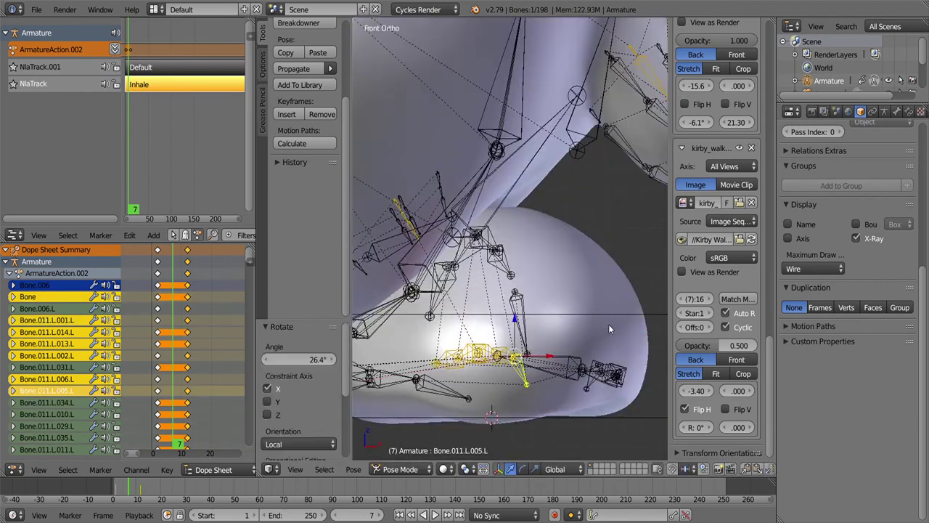
key("ctrl+c")
key("ctrl+shift+v")
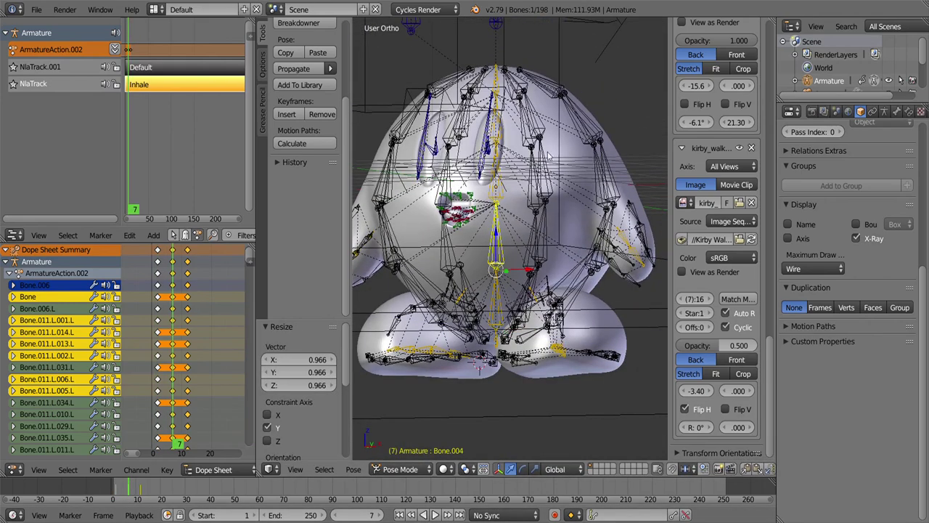
- Check the pose from an angled view, then finish the transform and deselect all bones
middle_click_drag(523, 189, 597, 298)
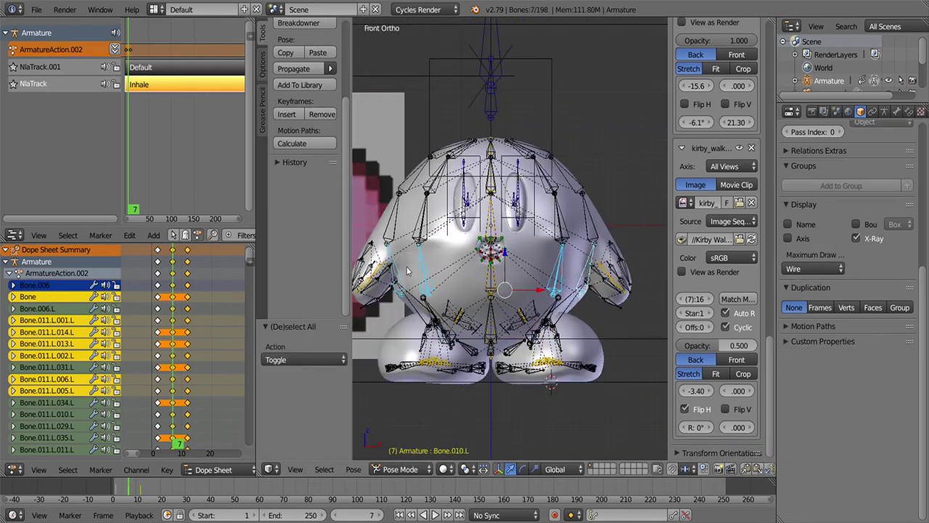
key("Escape")
key("a")
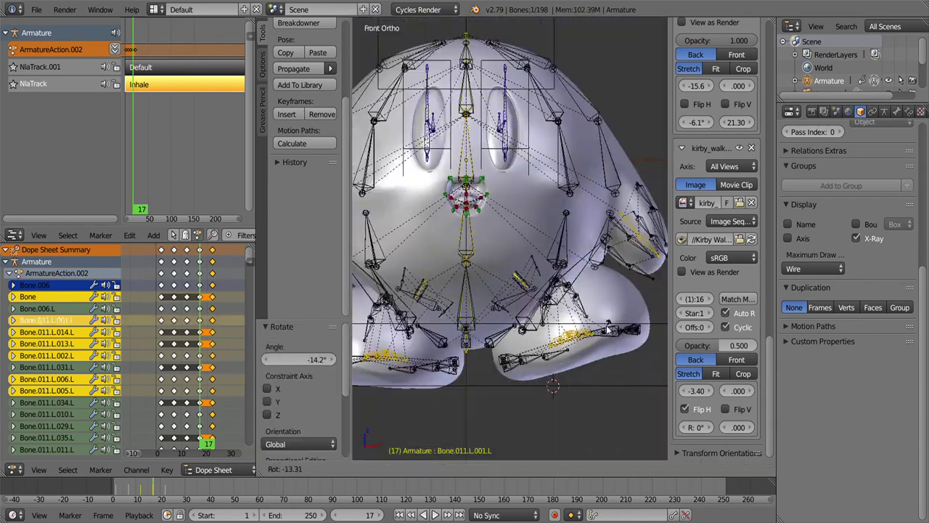
- Orbit to a side view of the feet and select a toe bone on the left foot
middle_click_drag(591, 291, 592, 334)
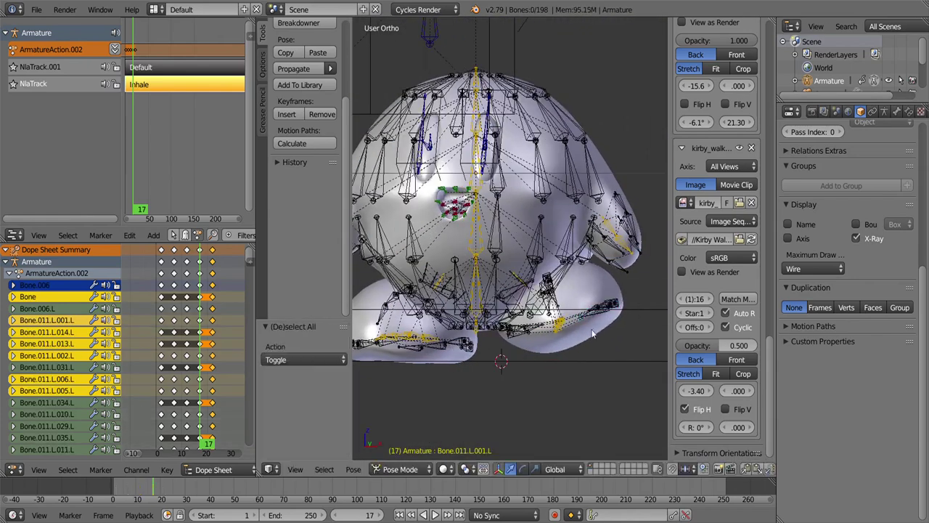
middle_click_drag(435, 290, 458, 300)
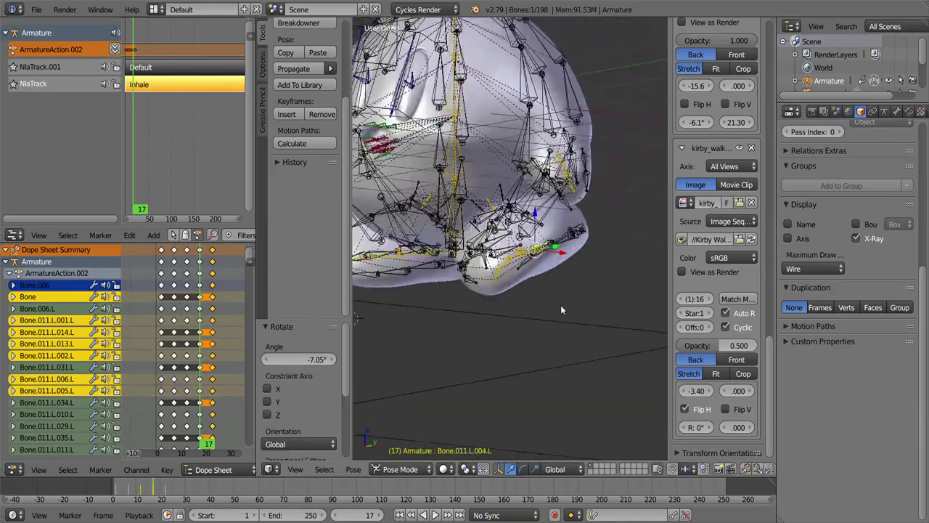
mouse_move(560, 305)
middle_mouse_down()
mouse_move(639, 296)
mouse_move(528, 210)
middle_mouse_up()
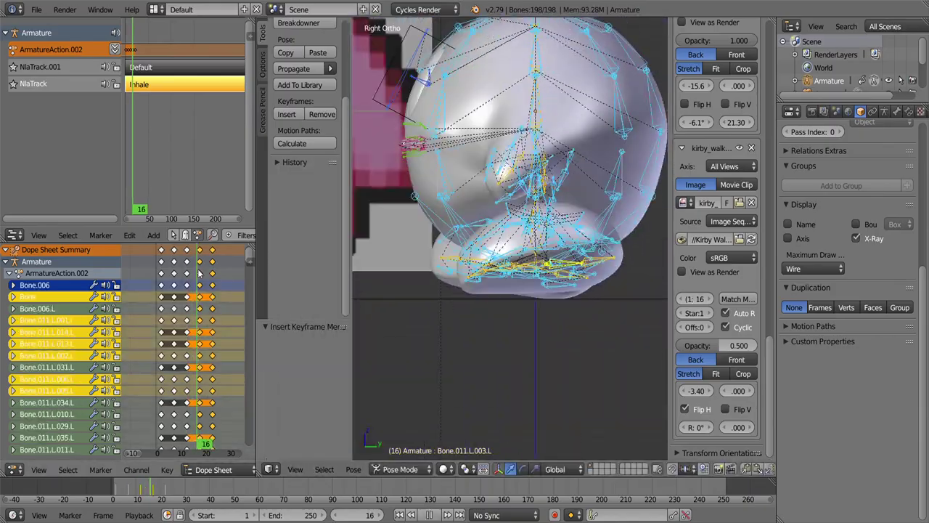
right_click(528, 211)
key("a")
key("KP_3")
right_click(527, 210)
- Rotate the left toe bone, then select every bone of the armature
key("r")
left_click(551, 196)
key("g")
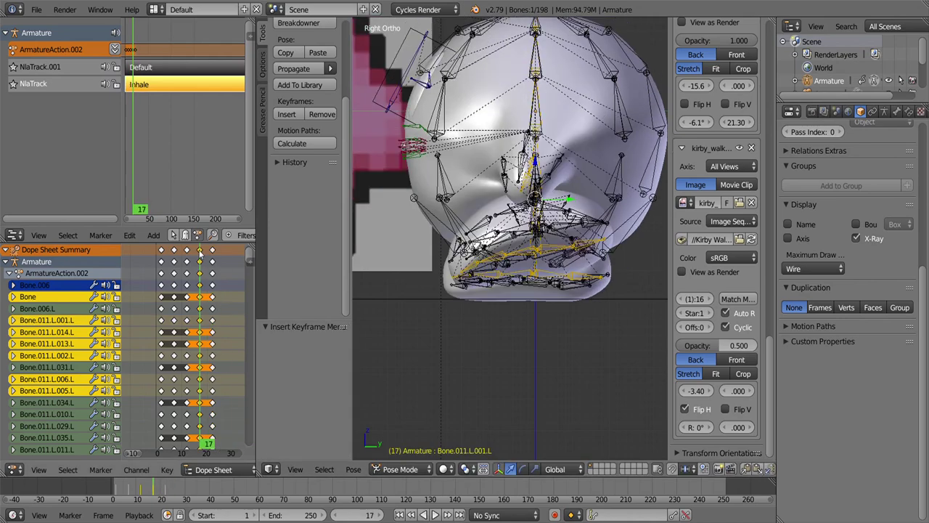
left_click_drag(200, 250, 174, 250)
key("a")
middle_click_drag(508, 218, 569, 244)
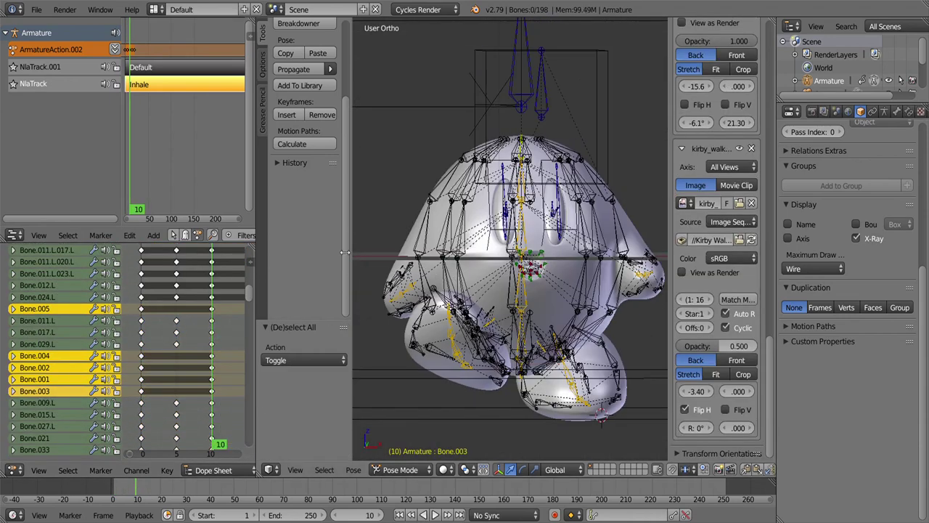
- Box-select two columns of keyframes in the Dope Sheet
middle_click_drag(435, 275, 568, 320)
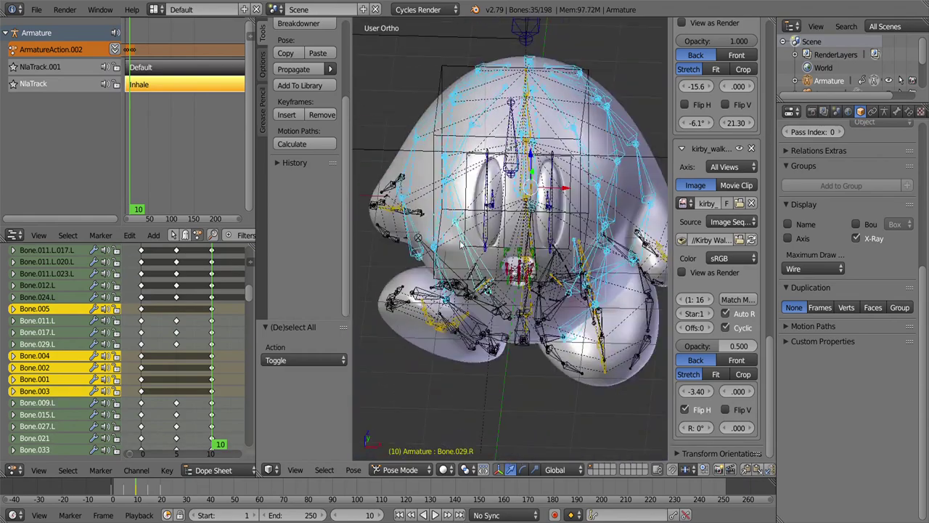
middle_click_drag(502, 317, 551, 363)
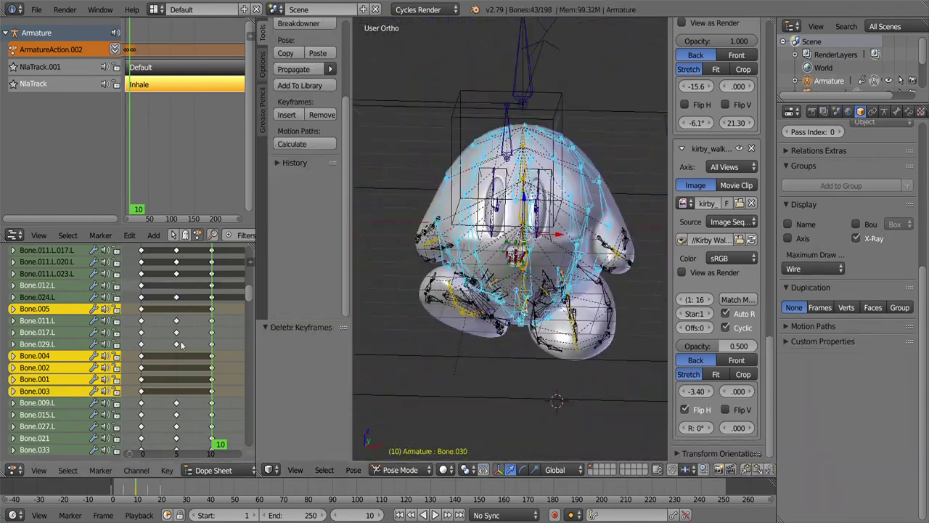
left_click_drag(134, 289, 194, 309)
scroll(168, 435, "down", 5)
scroll(187, 411, "down", 5)
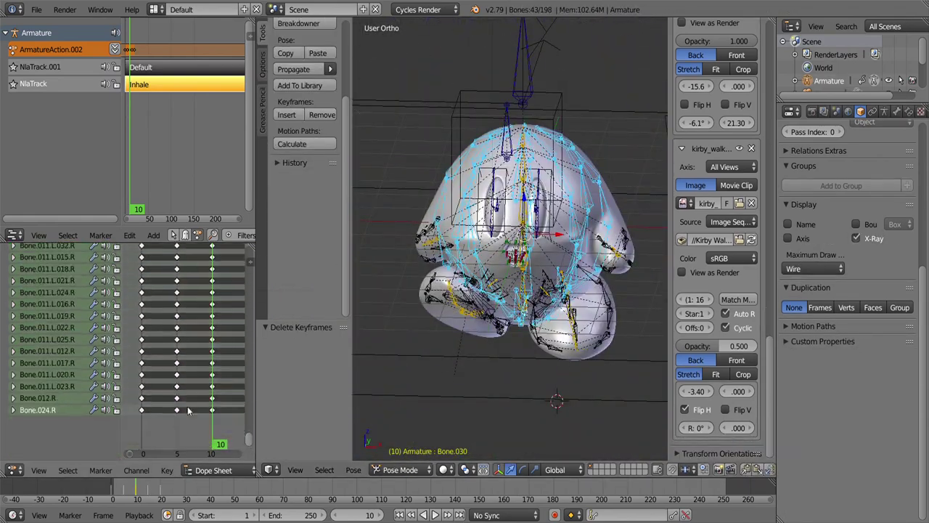
scroll(248, 304, "up", 10)
- Jump to frames 5 and 15 and copy the full armature pose
left_click(182, 256)
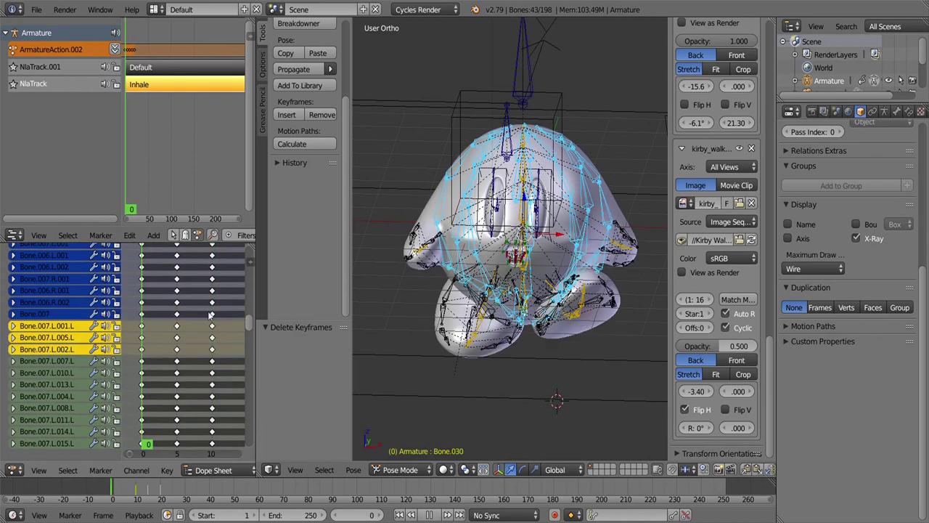
left_click(211, 255)
key("a")
key("a")
key("ctrl+c")
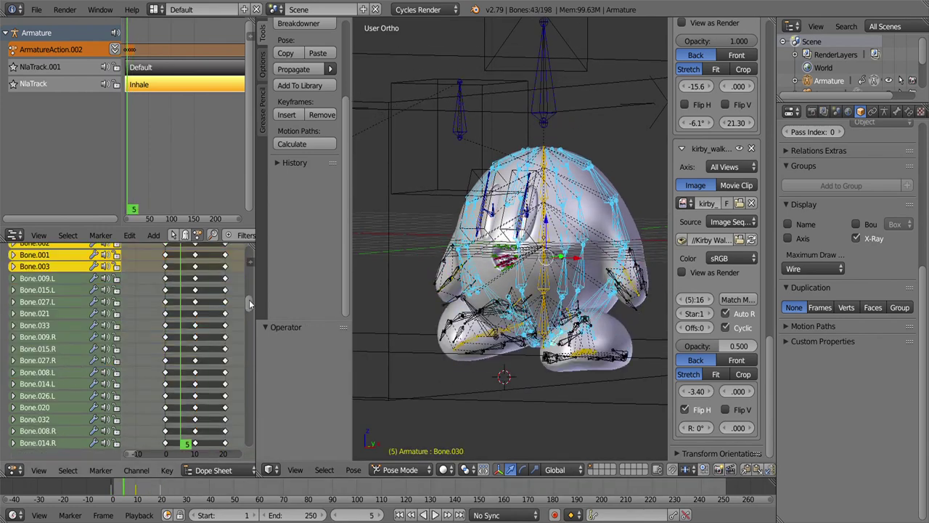
key("a")
key("KP_1")
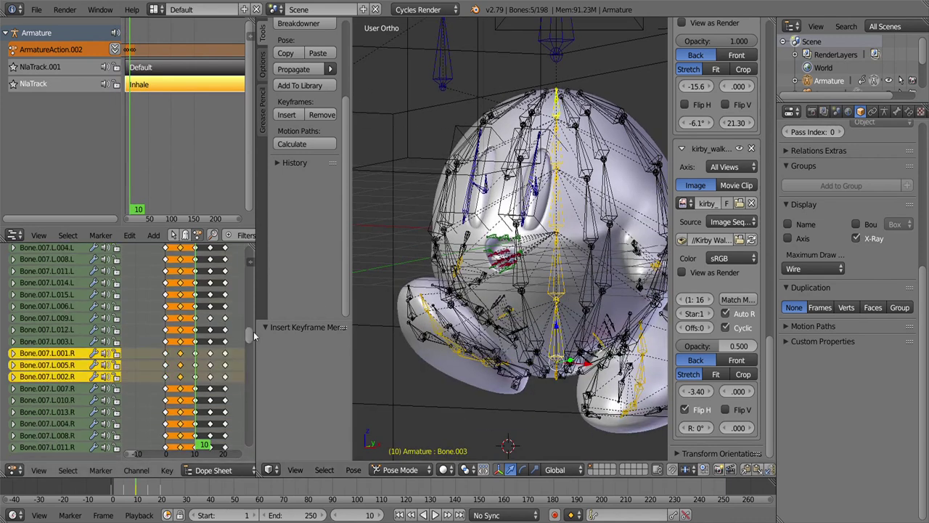
- Delete the selected keyframes and deselect all remaining keys
left_click_drag(249, 334, 249, 290)
scroll(216, 383, "up", 1)
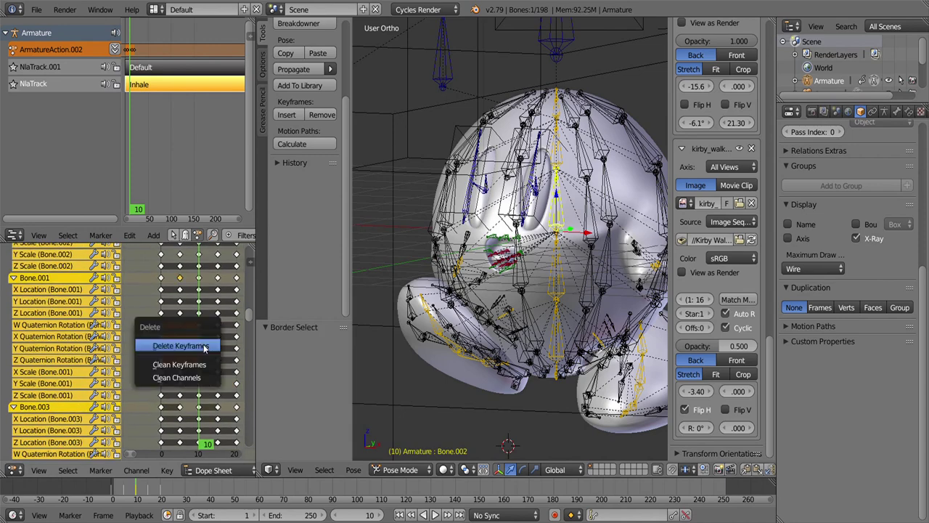
left_click(225, 359)
scroll(161, 321, "up", 5)
key("a")
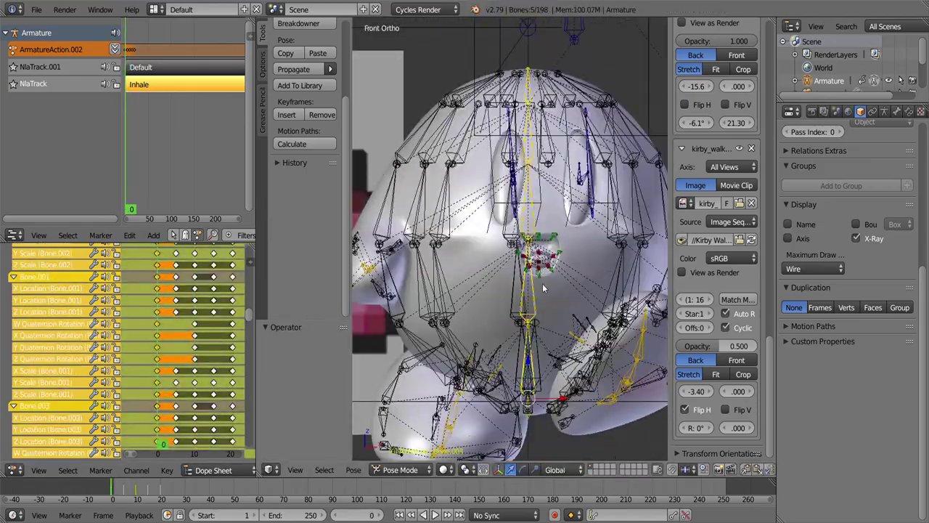
- Keyframe the current pose and play the animation to preview it
key("i")
scroll(506, 305, "down", 5)
key("alt+a")
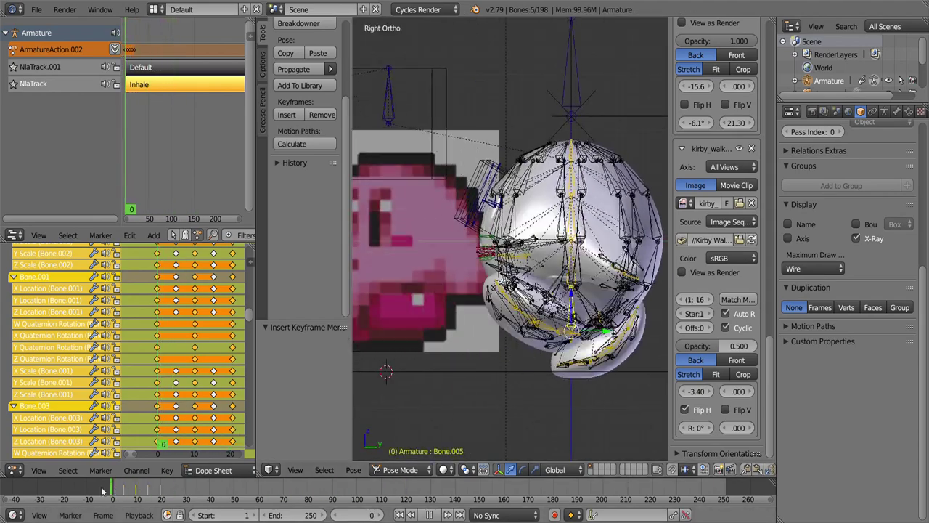
scroll(508, 290, "up", 8)
- Reposition a left-foot bone and select the connected leg bone chain
key("a")
right_click(592, 328)
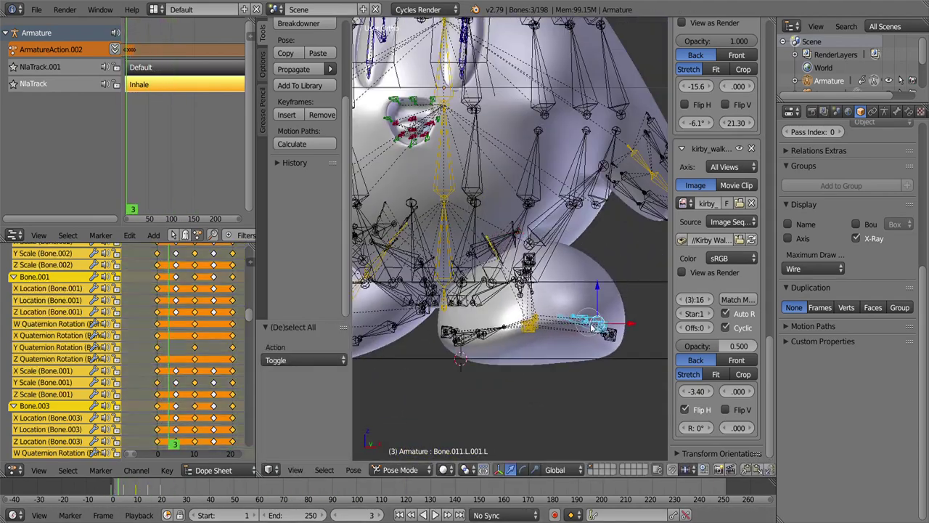
right_click(531, 331)
middle_click_drag(531, 332, 520, 441)
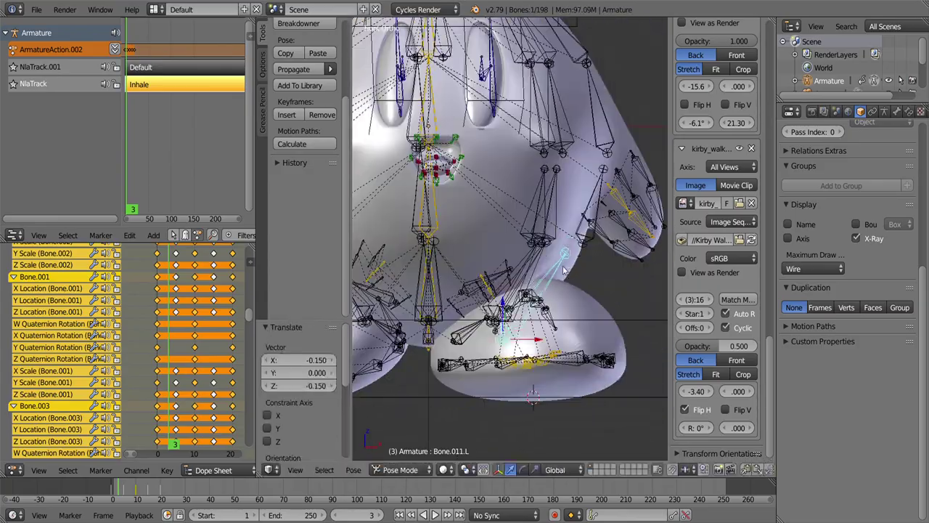
mouse_move(564, 270)
middle_mouse_down()
mouse_move(539, 216)
mouse_move(524, 210)
middle_mouse_up()
right_click(538, 216)
key("l")
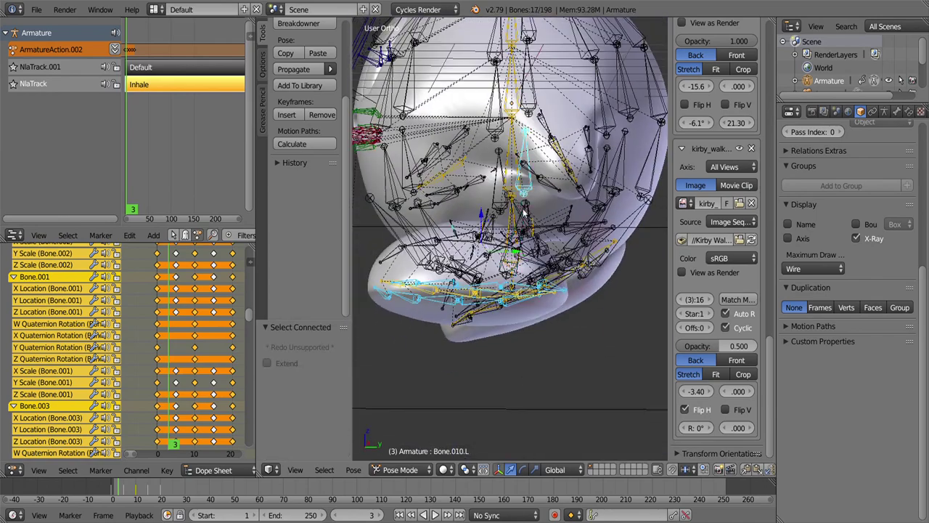
key("a")
key("KP_3")
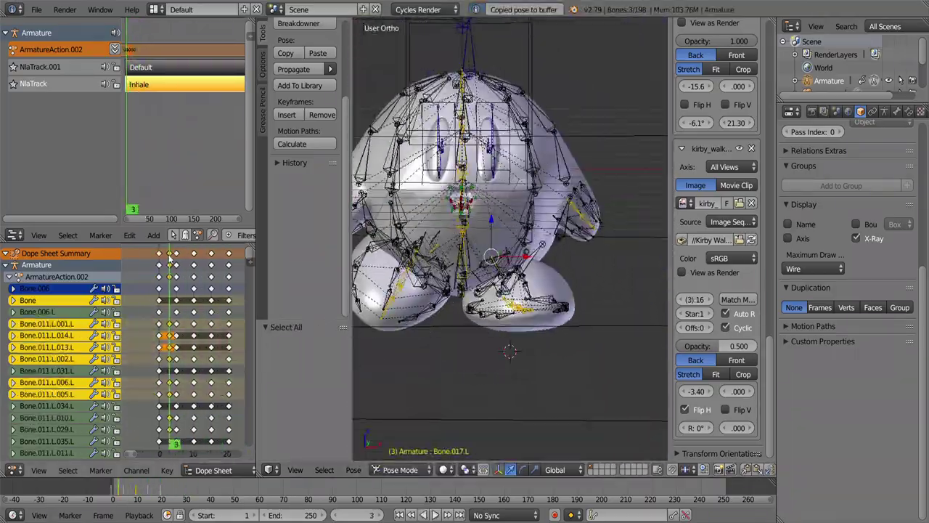
- Select the leg channels including Bone.011.L.007.L and paste the mirrored pose at frame 18
left_click(67, 469)
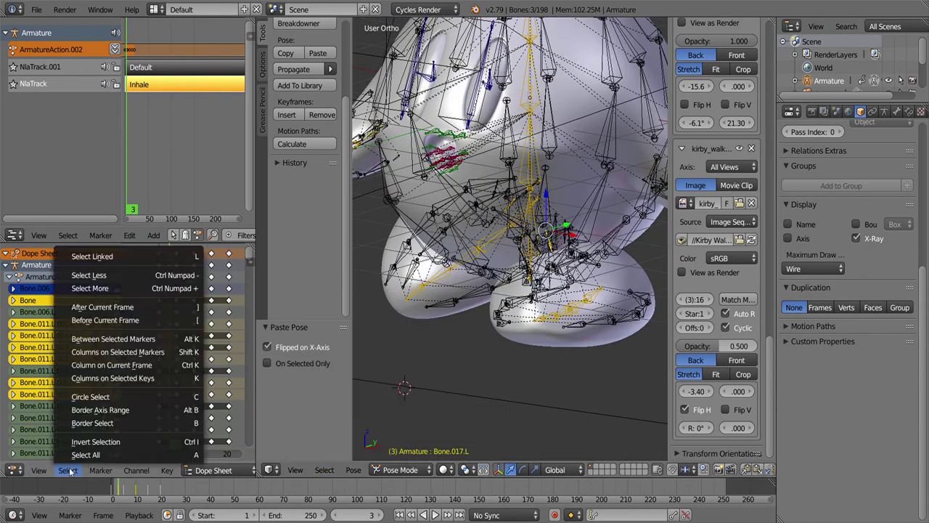
left_click(324, 470)
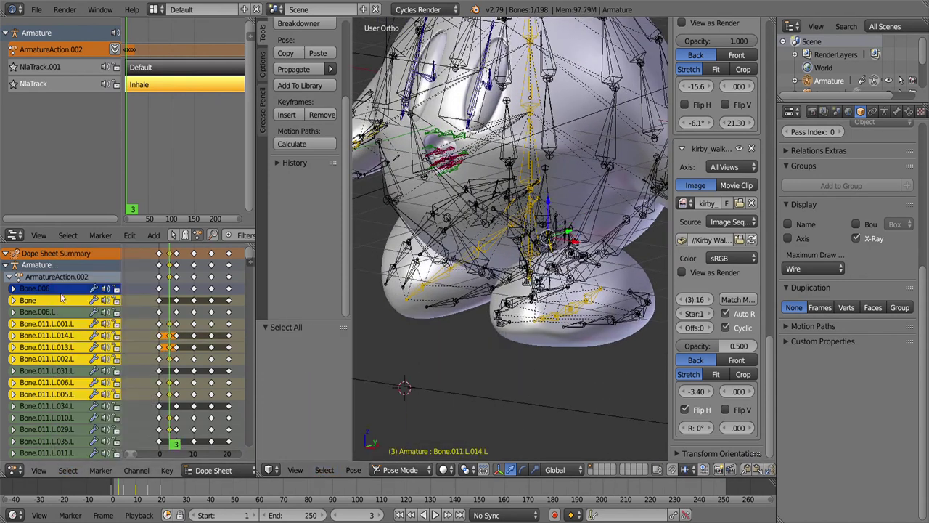
left_click(67, 470)
left_click(54, 353)
scroll(54, 354, "down", 5)
left_click(55, 354)
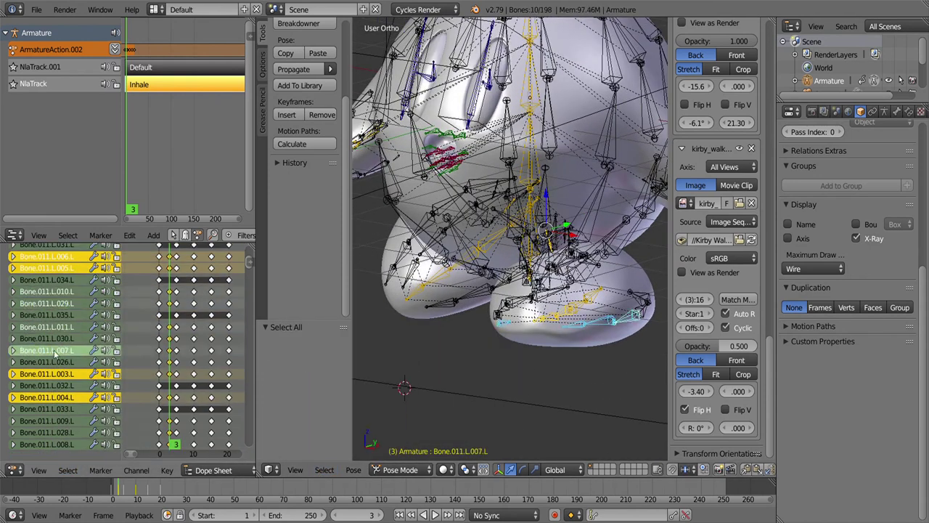
left_click_drag(250, 259, 253, 369)
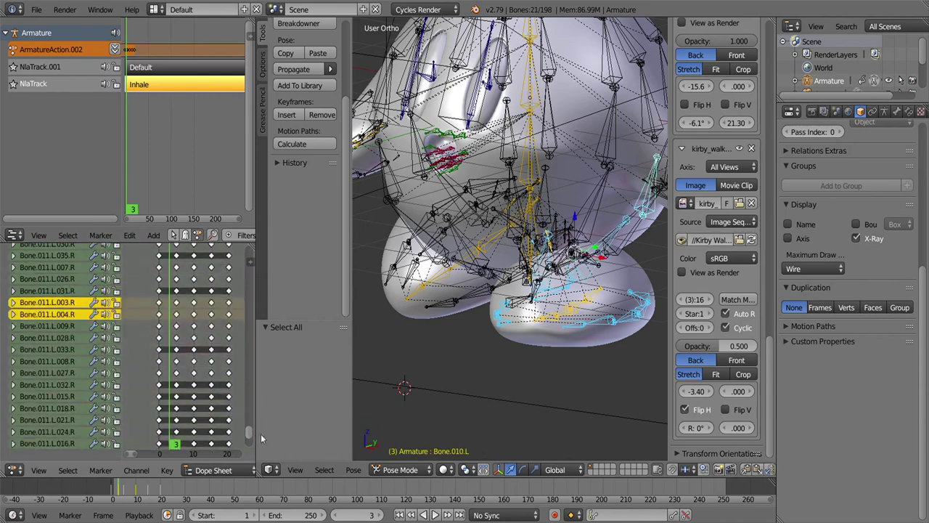
left_click(324, 469)
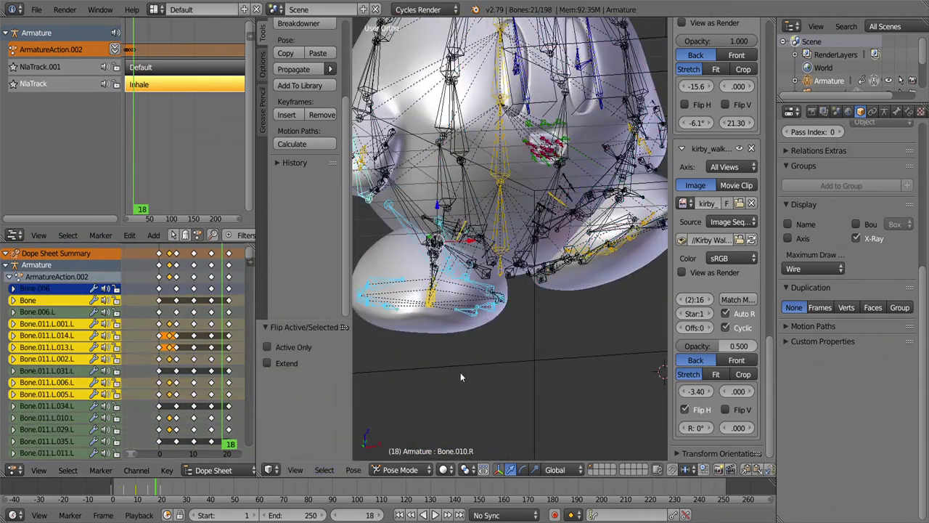
left_click_drag(225, 300, 206, 276)
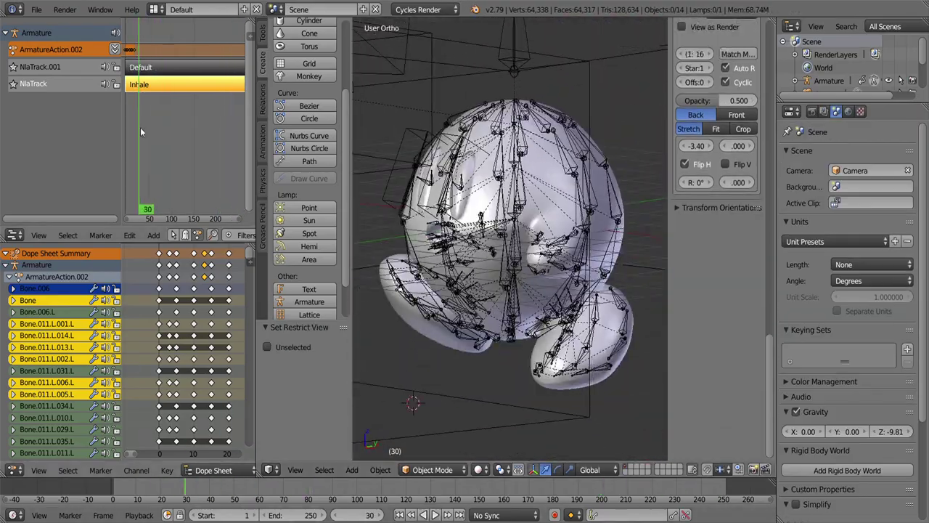
- Enter tweak mode on the Walk Cycle strip, fit all keys in view and preview the walk
scroll(392, 120, "up", 5)
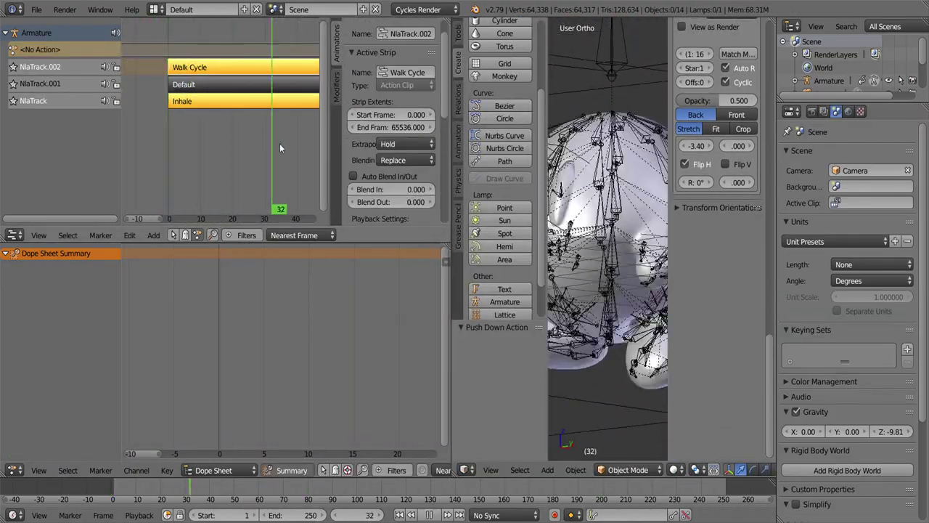
key("Tab")
key("a")
key("Home")
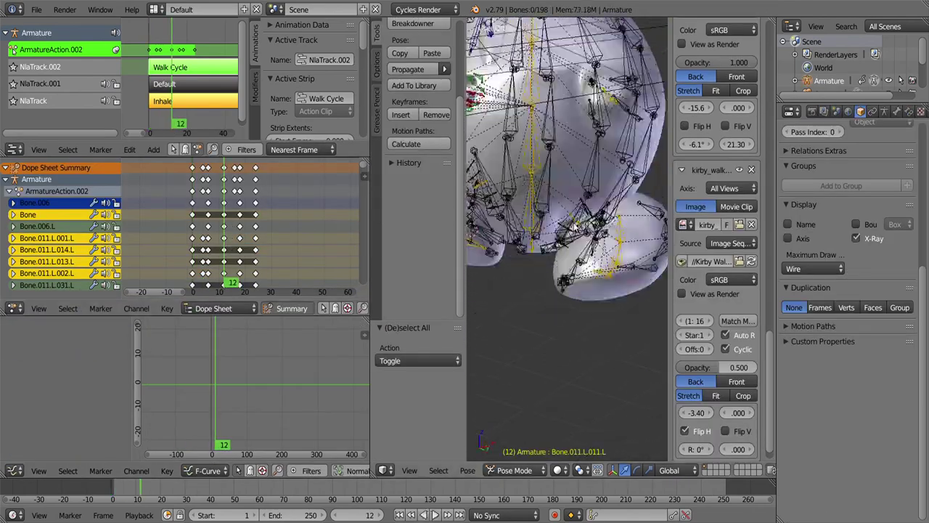
left_click(574, 228)
middle_click_drag(574, 227, 526, 285)
key("alt+a")
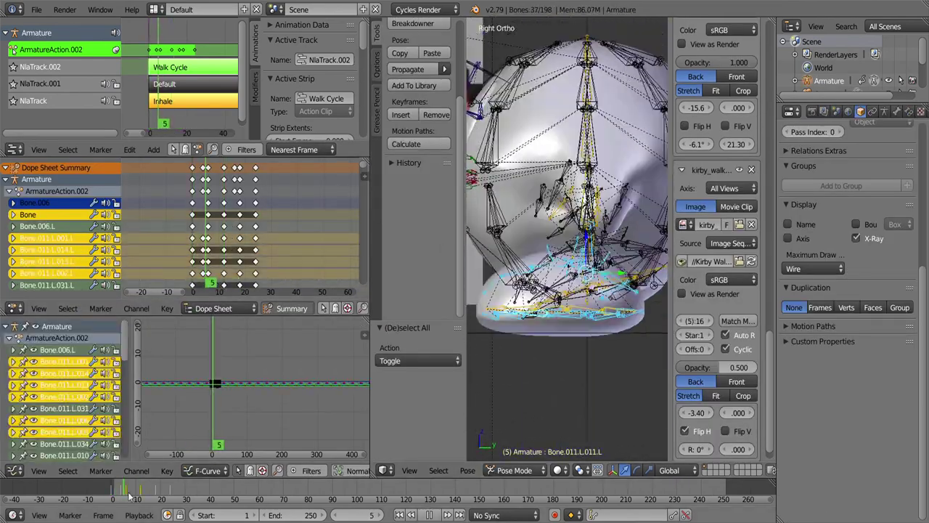
- Box-select a range of keyframes and scale their timing by 2
left_click(68, 470)
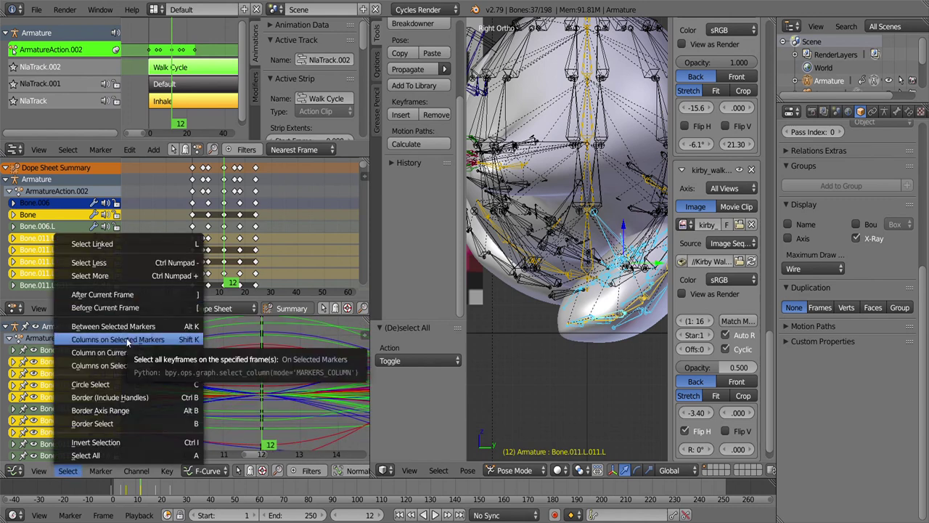
left_click(84, 409)
scroll(246, 208, "down", 5)
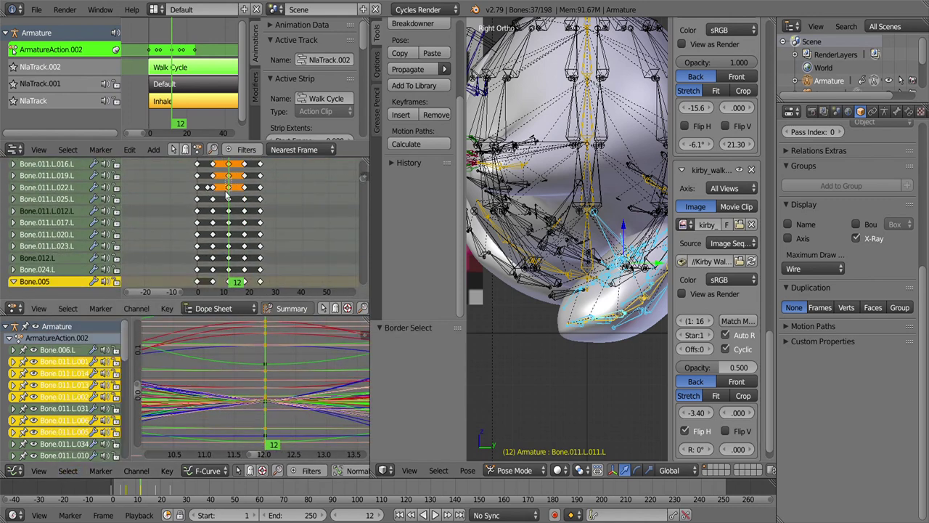
scroll(239, 244, "down", 1)
scroll(206, 253, "up", 5)
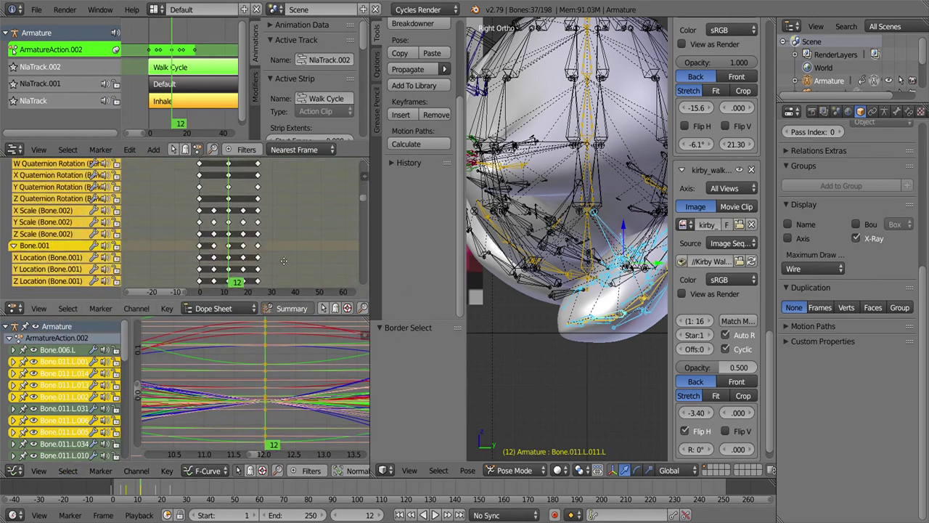
key("ctrl+KP_Subtract")
type("s2")
key("Return")
key("alt+a")
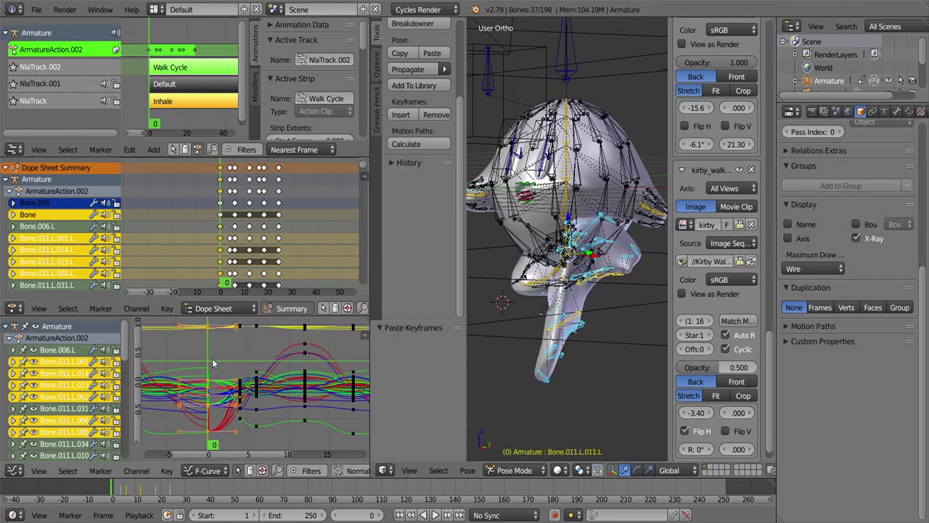
- Copy the frame-12 pose, return to frame 0 and switch to the mirrored right-side bones
left_click_drag(213, 363, 305, 372)
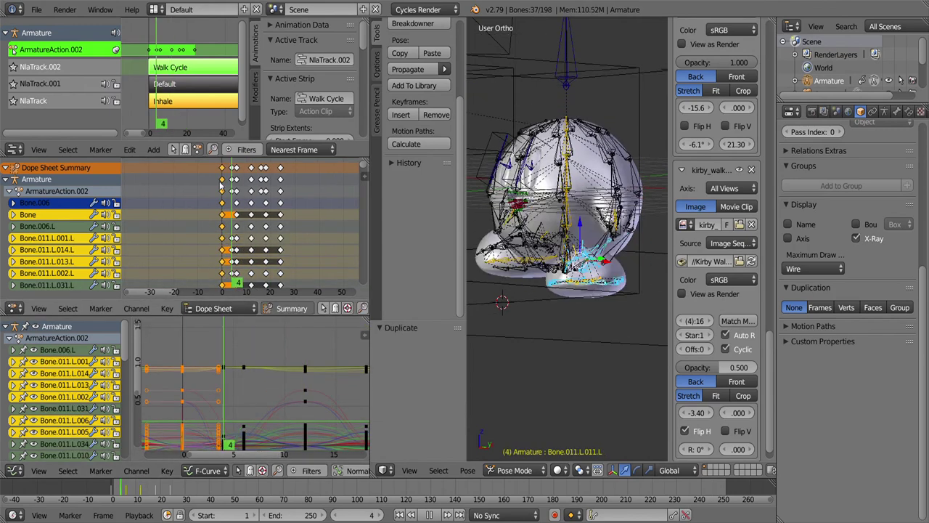
key("ctrl+c")
left_click(217, 205)
key("ctrl+shift+m")
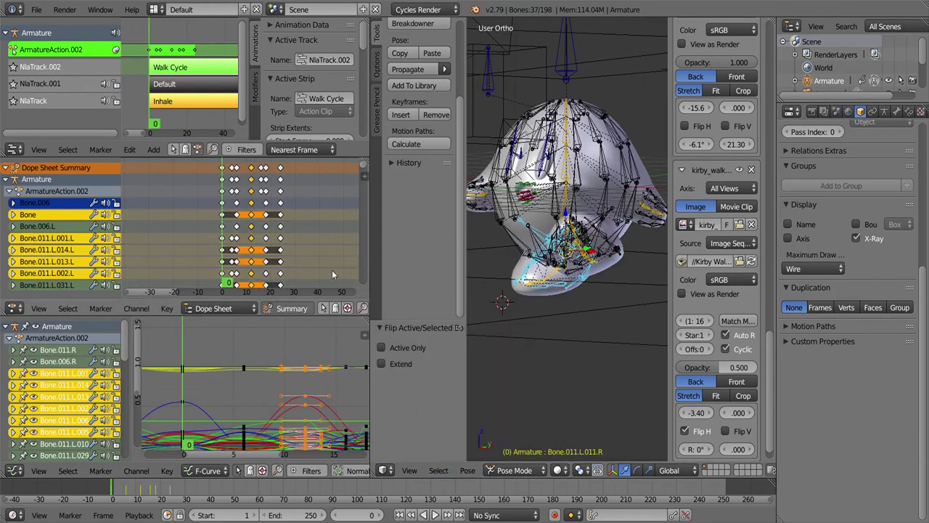
left_click(68, 471)
left_click(87, 445)
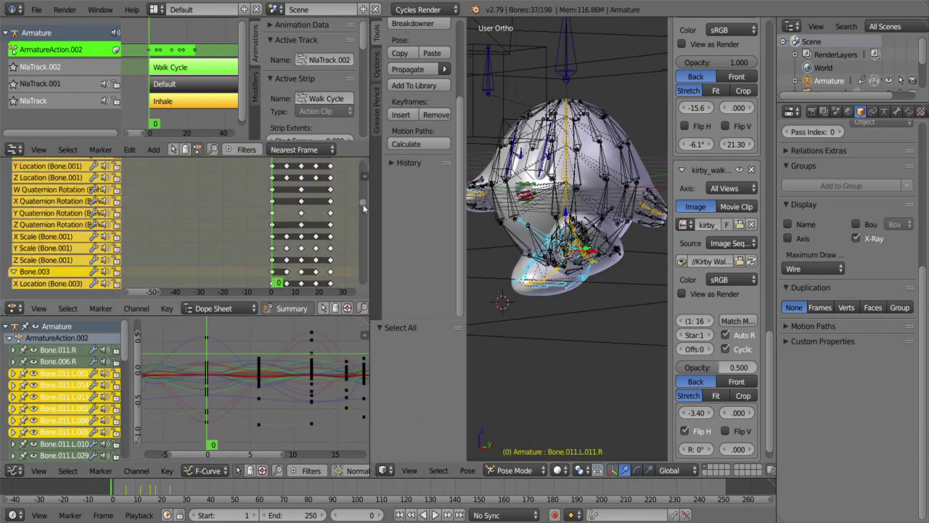
- Paste the flipped pose, then duplicate the selected keys and stretch them in time
scroll(272, 208, "down", 5)
key("ctrl+shift+v")
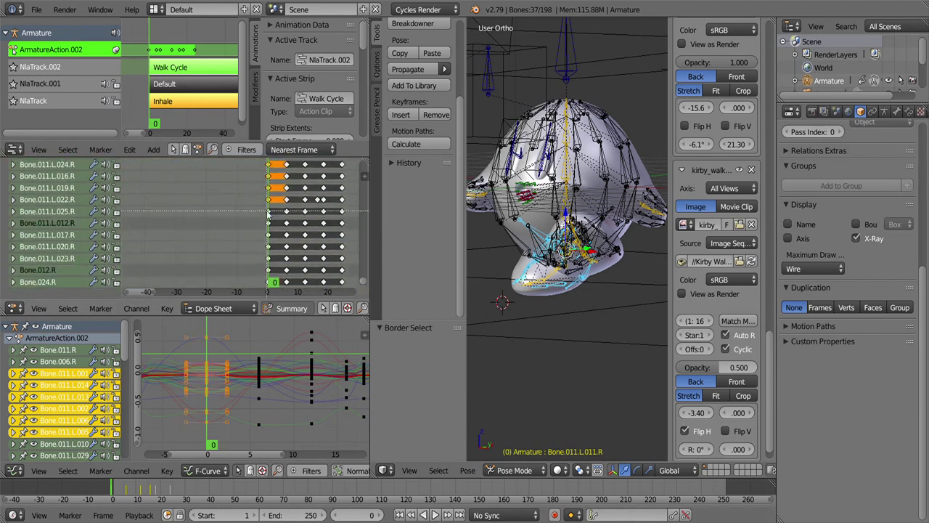
scroll(280, 242, "up", 10)
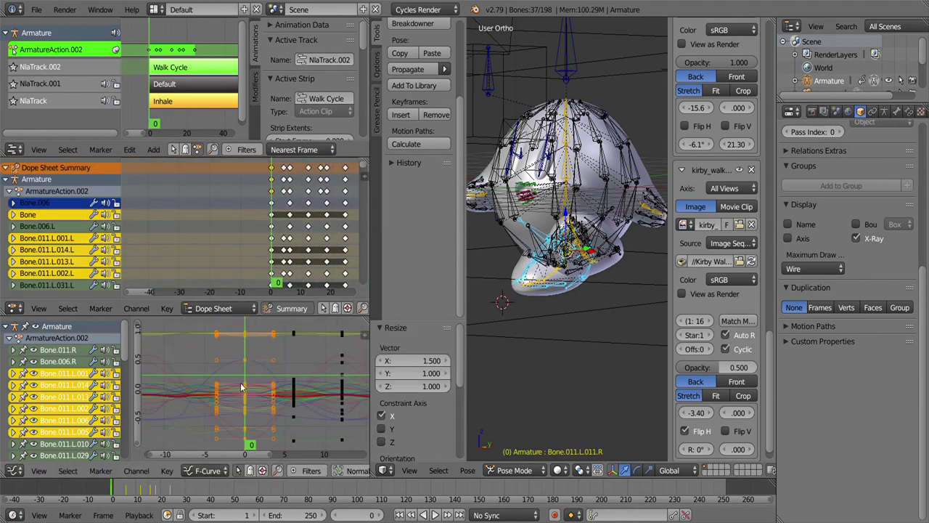
key("alt+a")
key("shift+d")
left_click(606, 232)
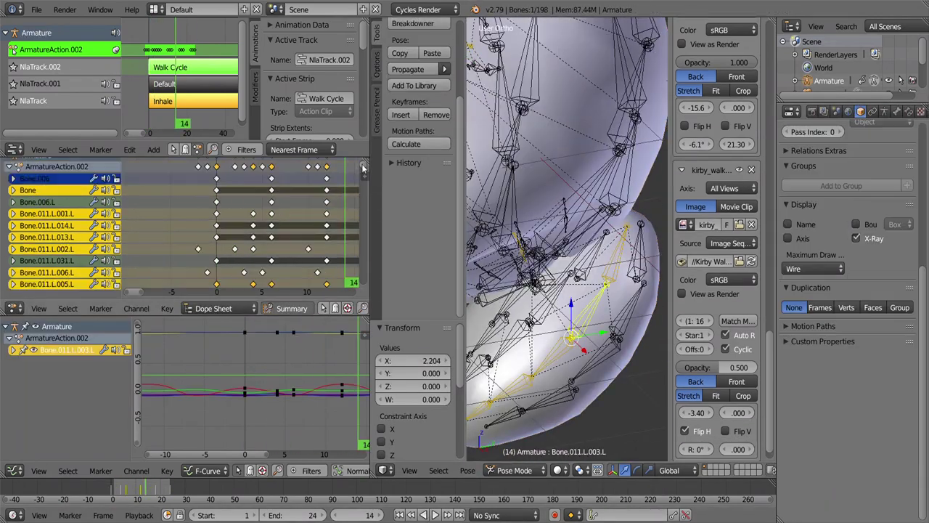
- Select the Bone.011.L.004.L channel and start tweaking the Walk Cycle strip's action
scroll(363, 168, "down", 5)
left_click(216, 221)
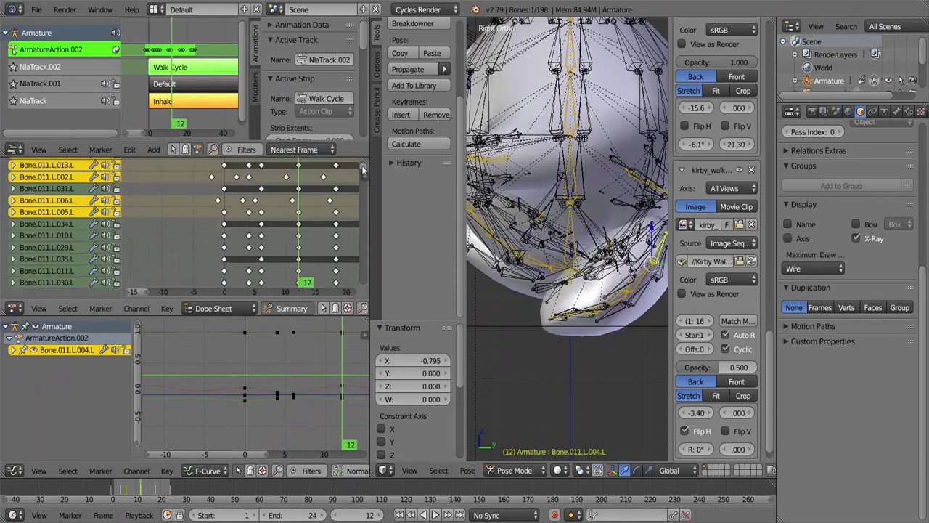
left_click(129, 149)
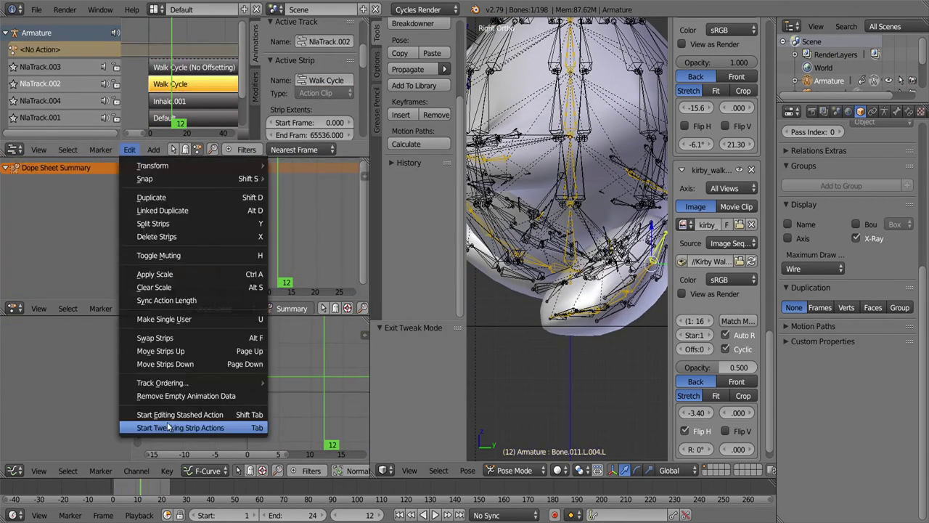
left_click(167, 426)
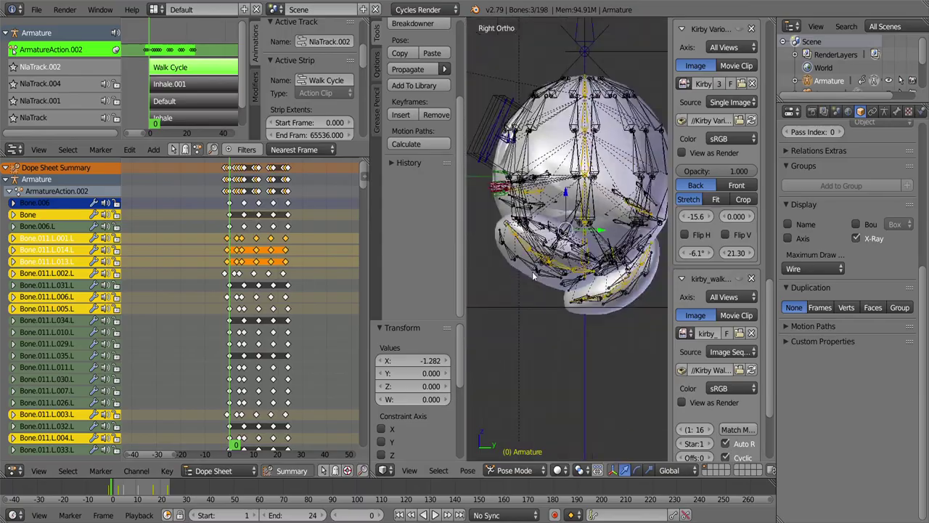
- Key the rig's current pose and preview the walk cycle played backwards
key("KP_3")
key("alt+a")
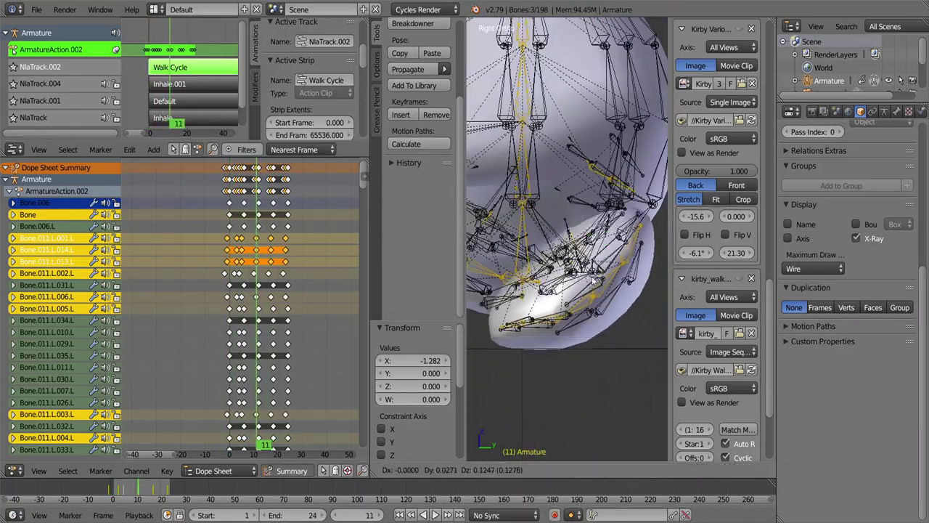
key("i")
left_click(648, 311)
left_click(427, 515)
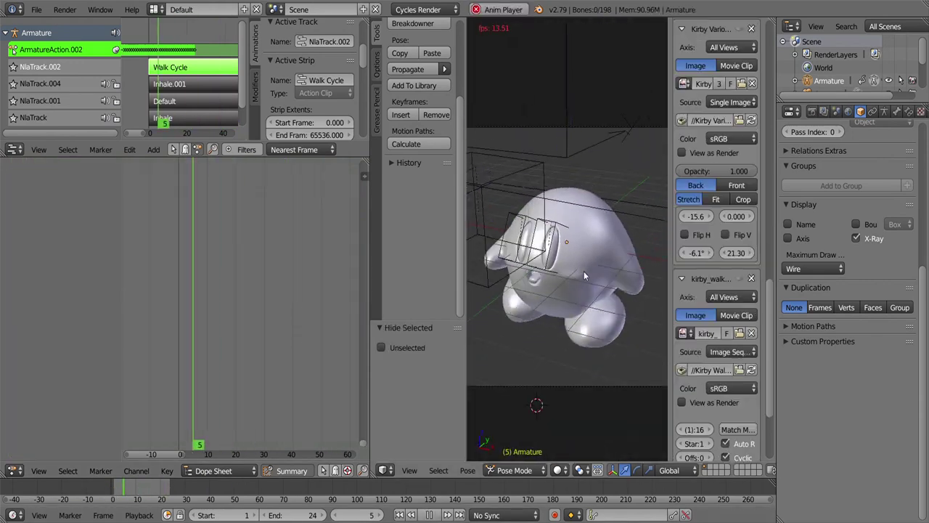
- Reveal and select all bones, restore the deleted Y Location keys, and key the current pose
key("KP_1")
key("alt+h")
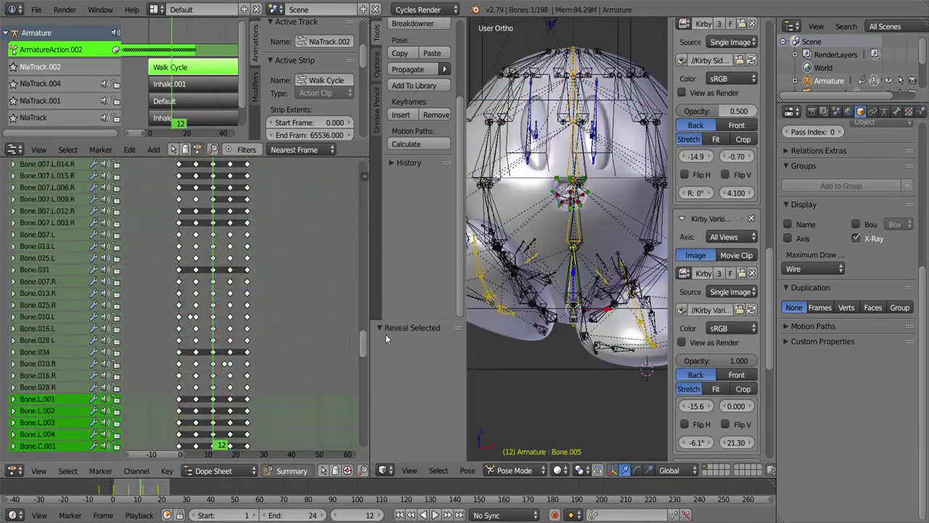
key("a")
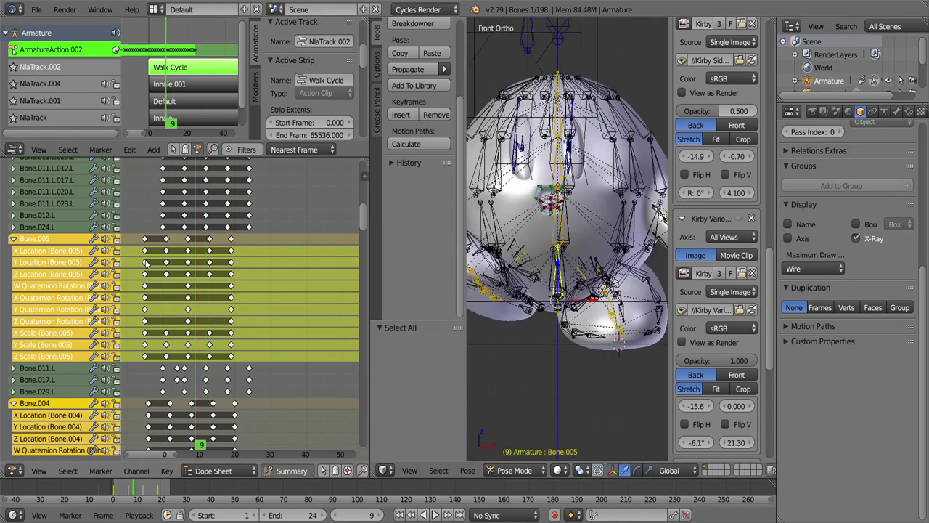
scroll(715, 182, "up", 10)
right_click(694, 66)
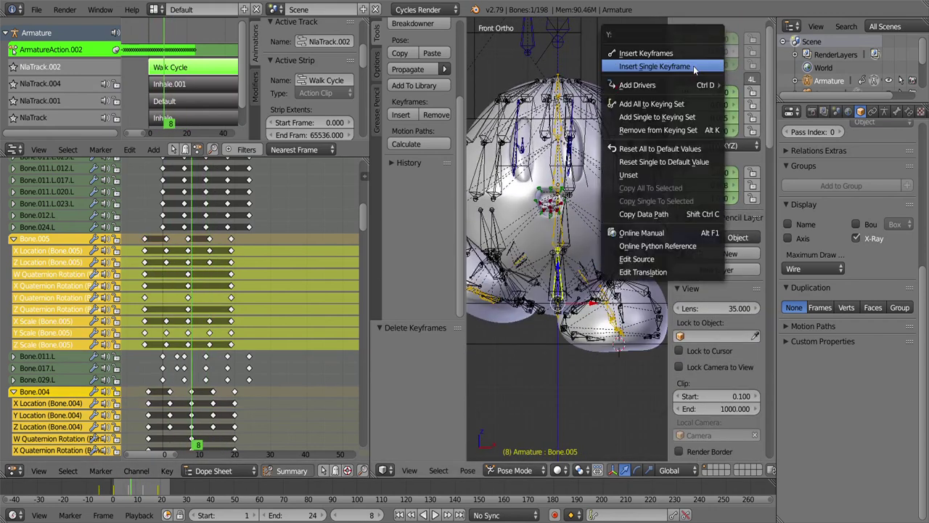
key("ctrl+z")
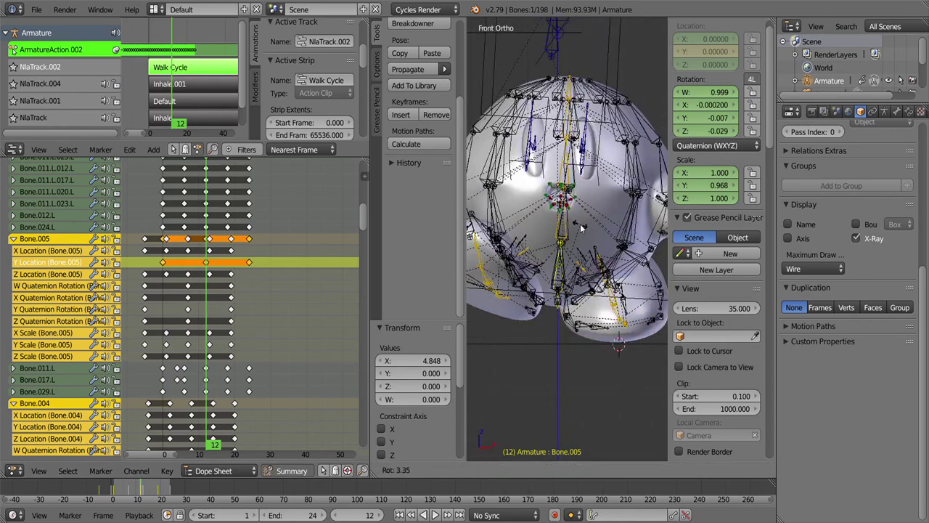
key("i")
left_click(479, 214)
- Duplicate the selected keys and preview the motion through the scene camera with bones hidden
key("shift+d")
key("h")
key("KP_0")
key("alt+a")
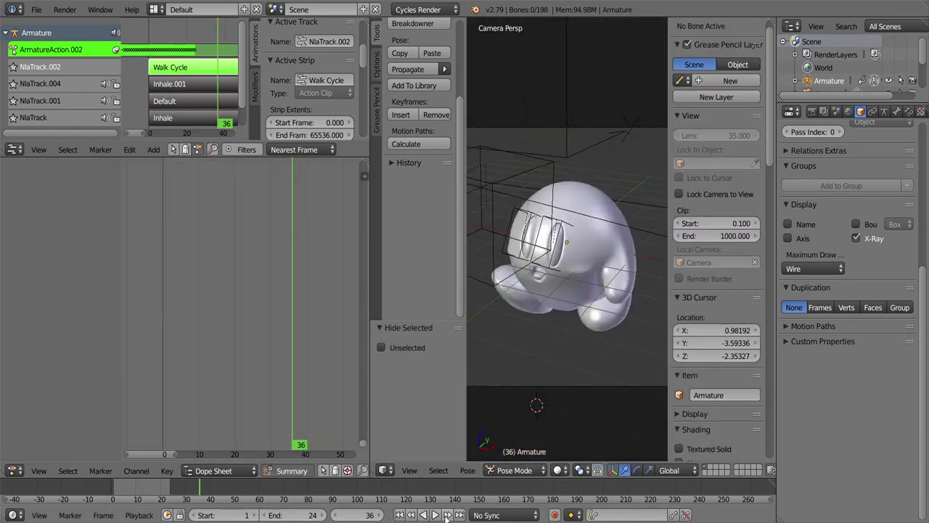
key("alt+h")
key("KP_0")
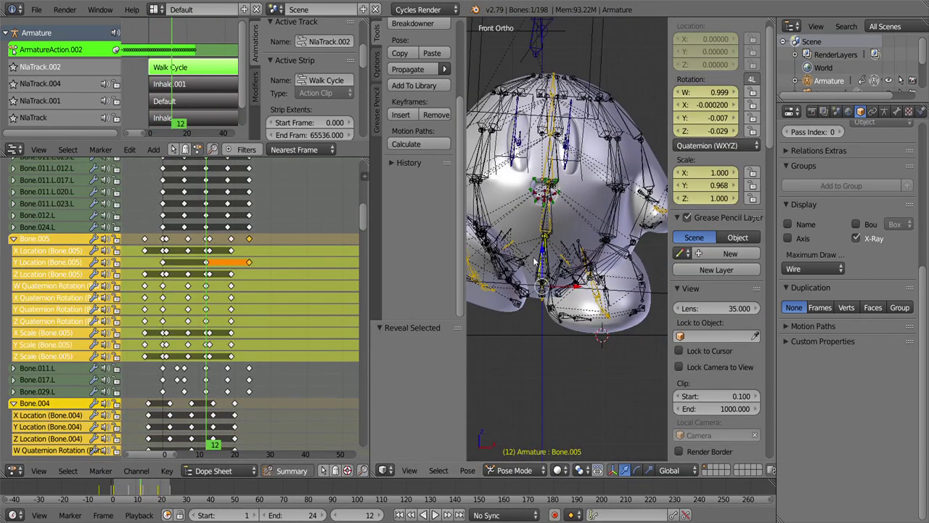
key("Escape")
key("alt+a")
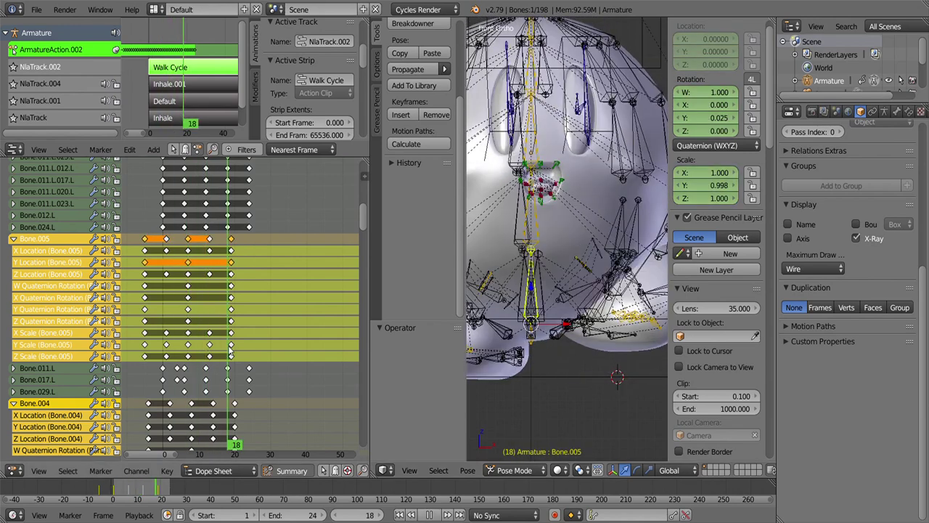
- Shift the duplicated Z Quaternion Rotation keys later and finish editing the Walk Cycle strip
left_click_drag(145, 321, 162, 320)
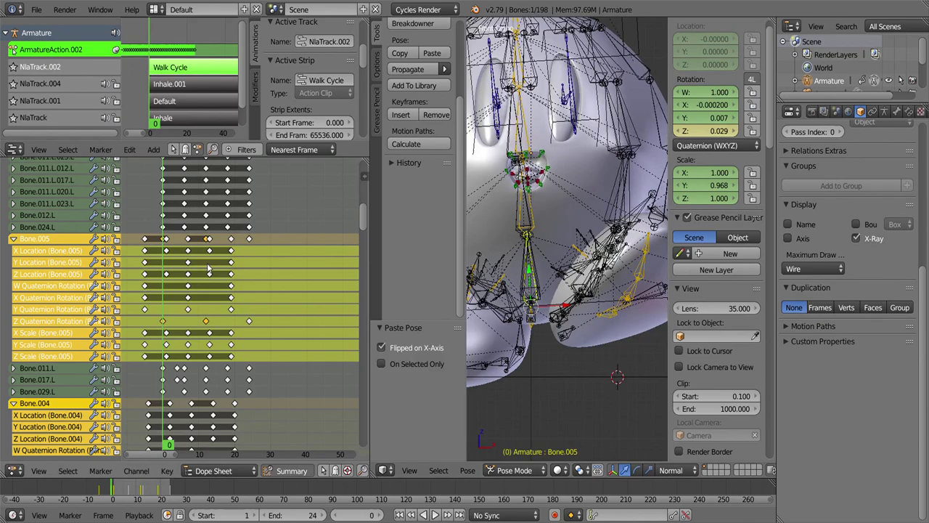
left_click_drag(172, 331, 250, 332)
left_click(250, 331)
key("alt+a")
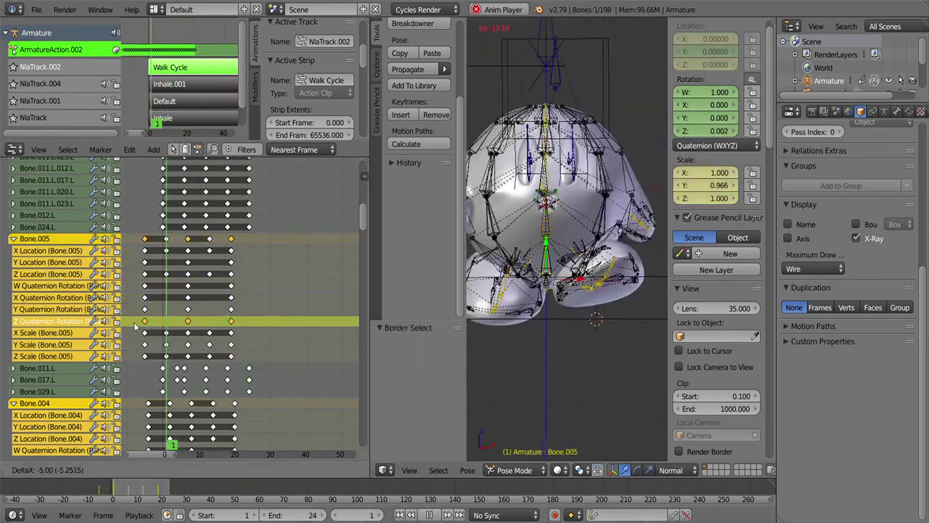
left_click(138, 328)
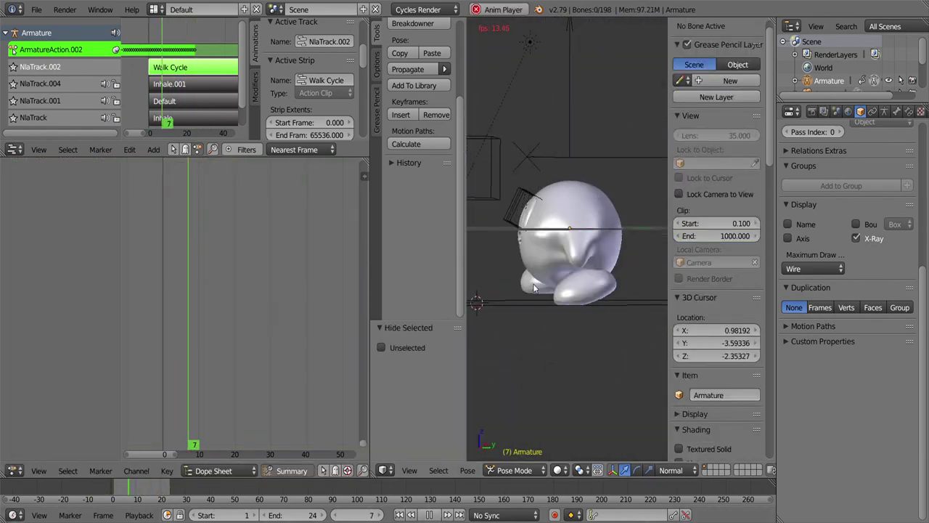
left_click(129, 149)
left_click(192, 427)
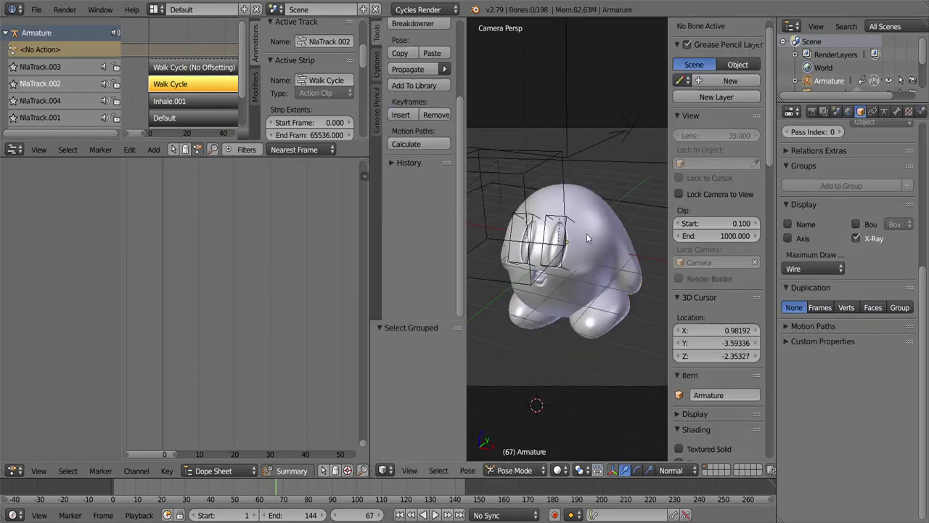
- Key the eye bones in a new action, slide the keys in time, and preview playback
key("i")
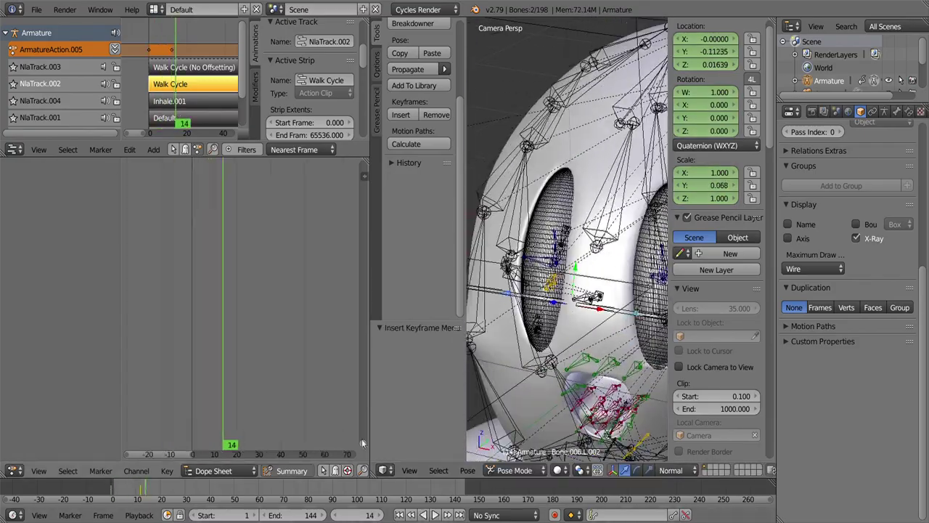
key("g")
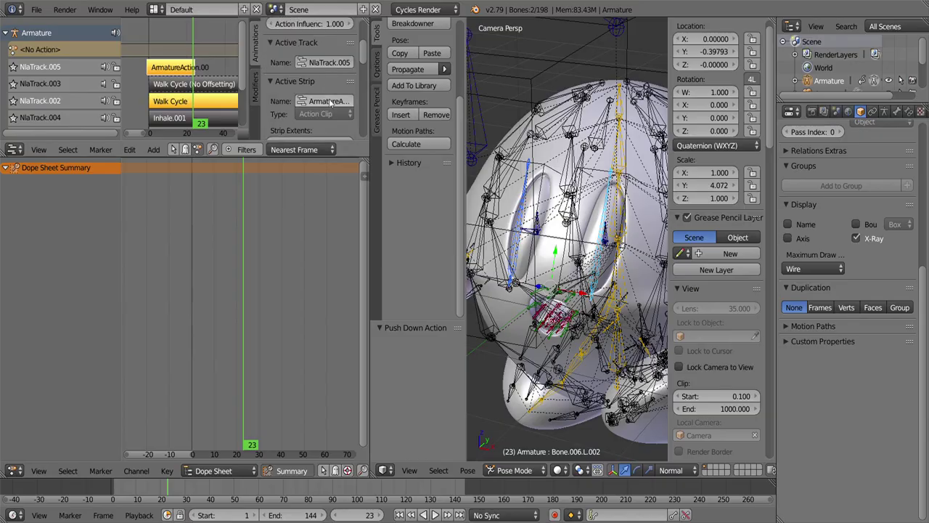
scroll(162, 69, "down", 3)
key("alt+a")
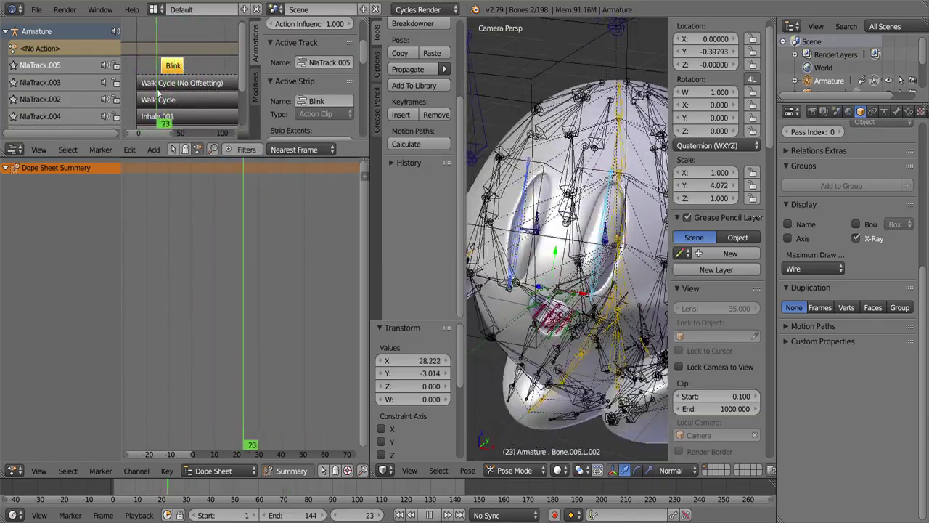
key("alt+a")
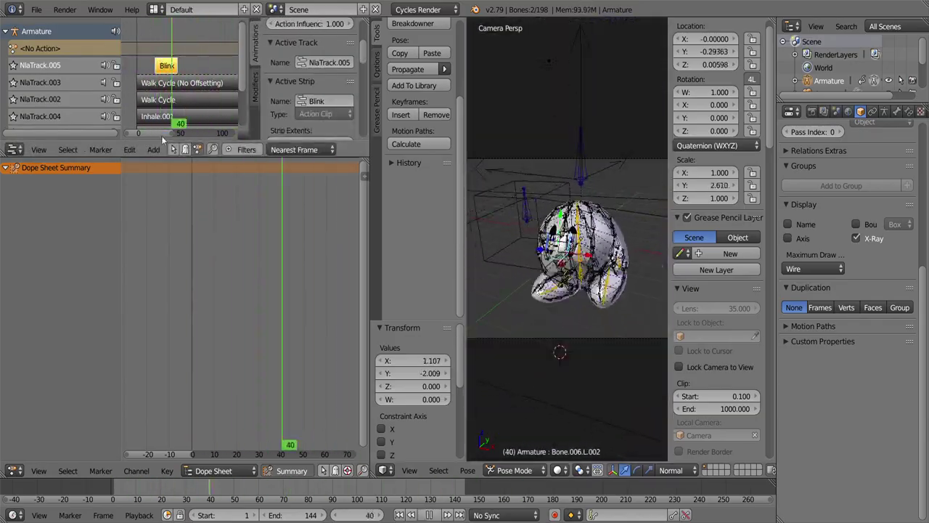
- Save the blend file
left_click(36, 10)
left_click(58, 120)
key("Return")
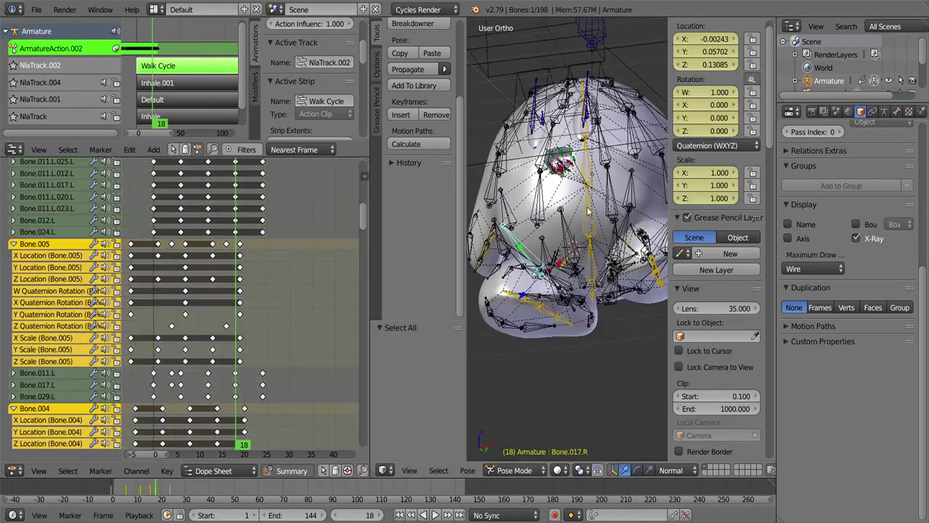
- Preview the walk cycle through the scene camera with bones hidden, then reveal them
scroll(344, 382, "down", 5)
scroll(373, 224, "up", 6)
middle_click_drag(479, 232, 565, 301)
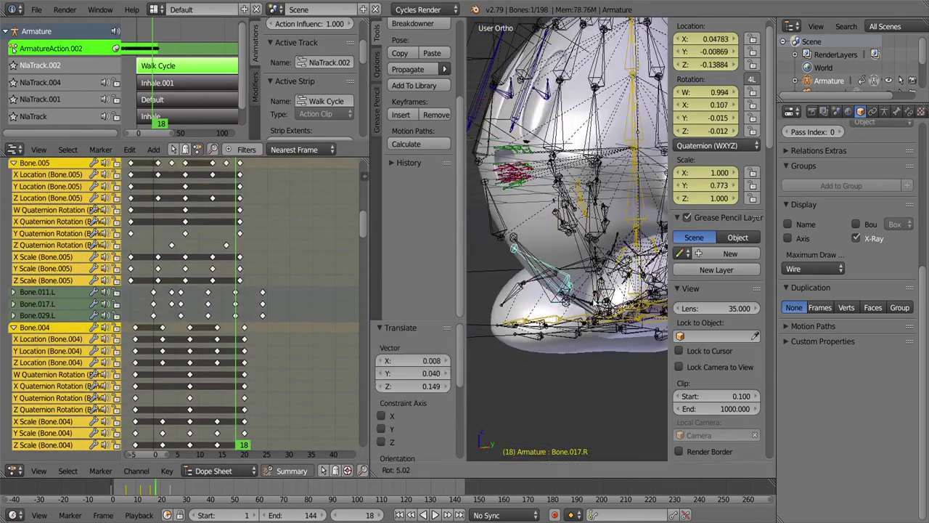
key("shift+alt+a")
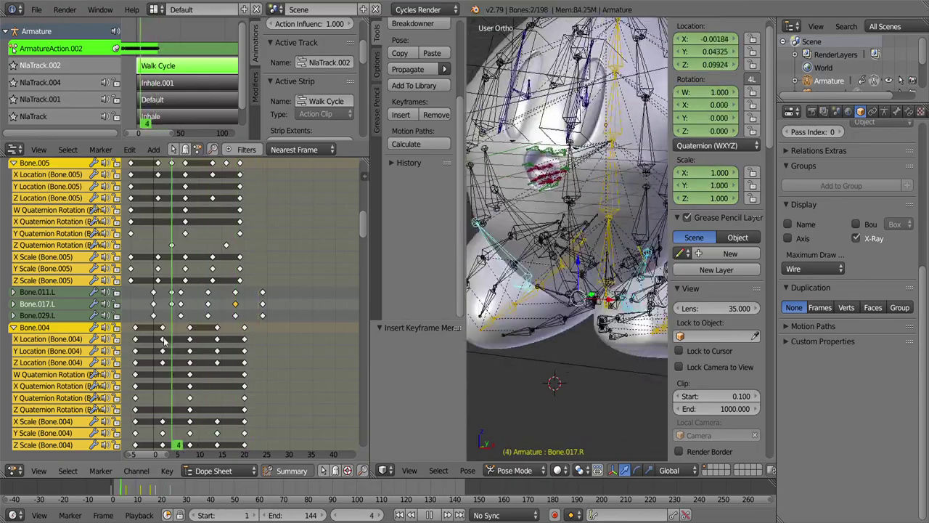
key("h")
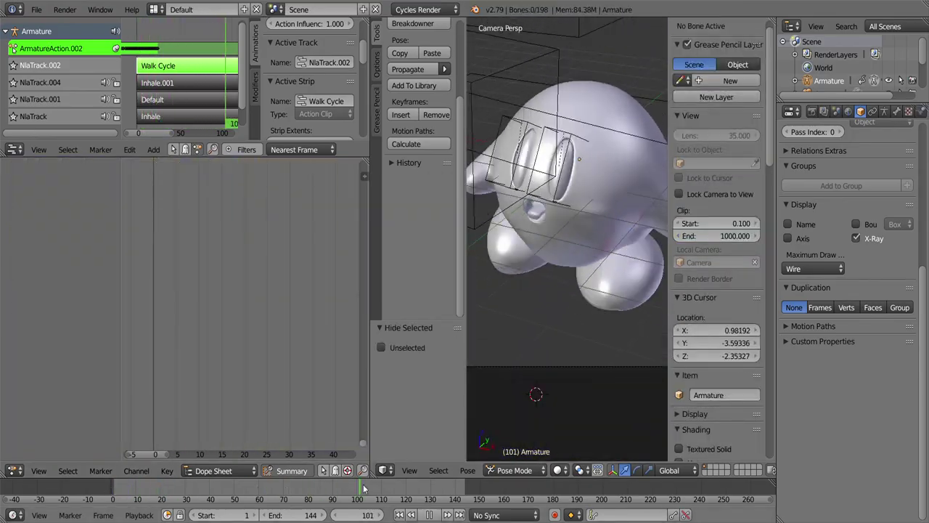
key("KP_0")
key("alt+h")
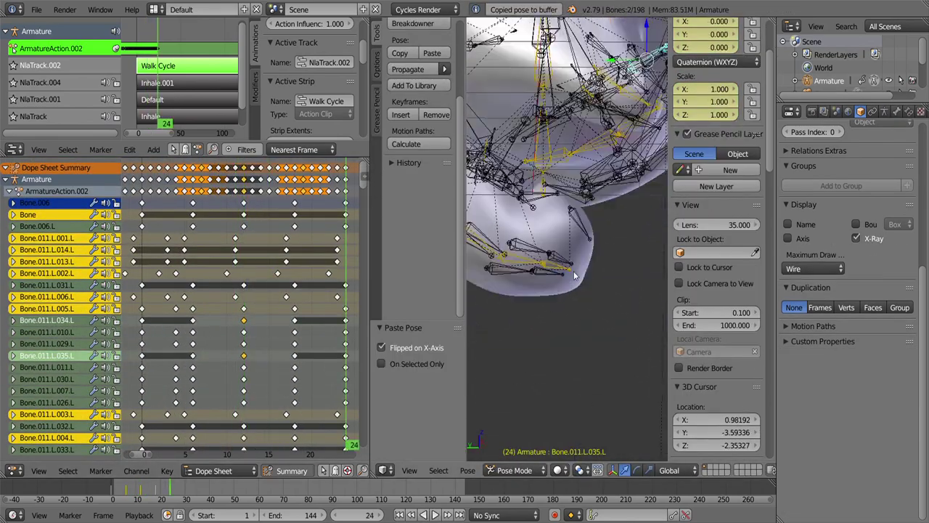
- Key the current pose and stretch the keys to 1.5 times their timing
key("i")
key("alt+a")
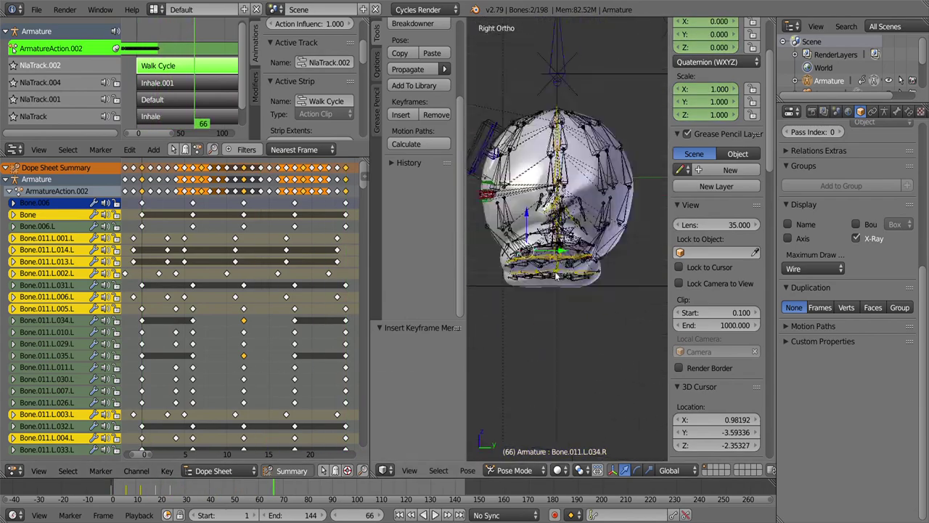
type("as1.5")
key("Return")
key("Home")
key("Escape")
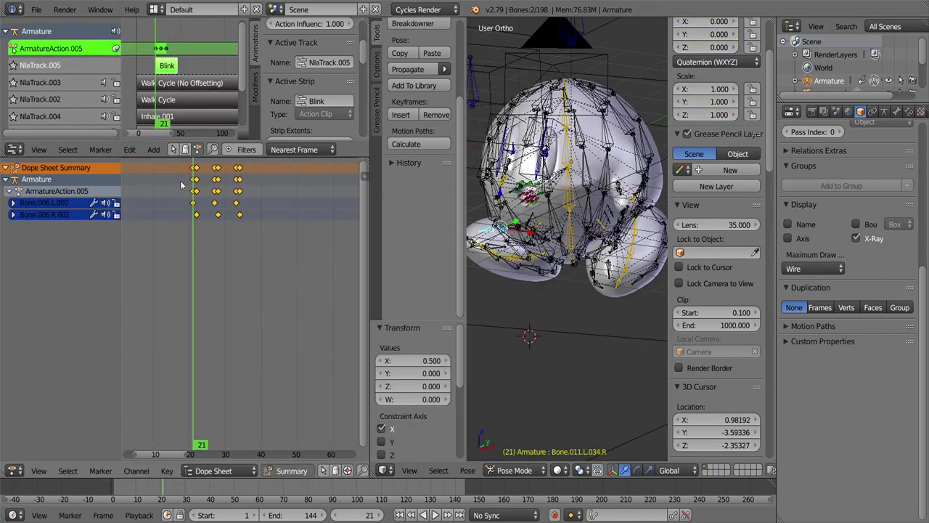
- Confirm the End Frame, move the Blink strip about 30 frames later, and re-enter it
key("Return")
key("Tab")
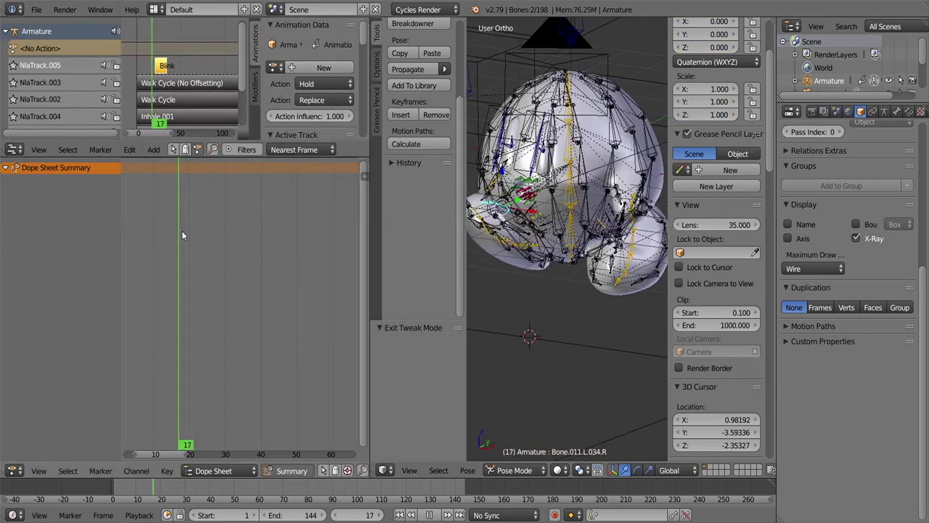
key("g")
left_click(181, 76)
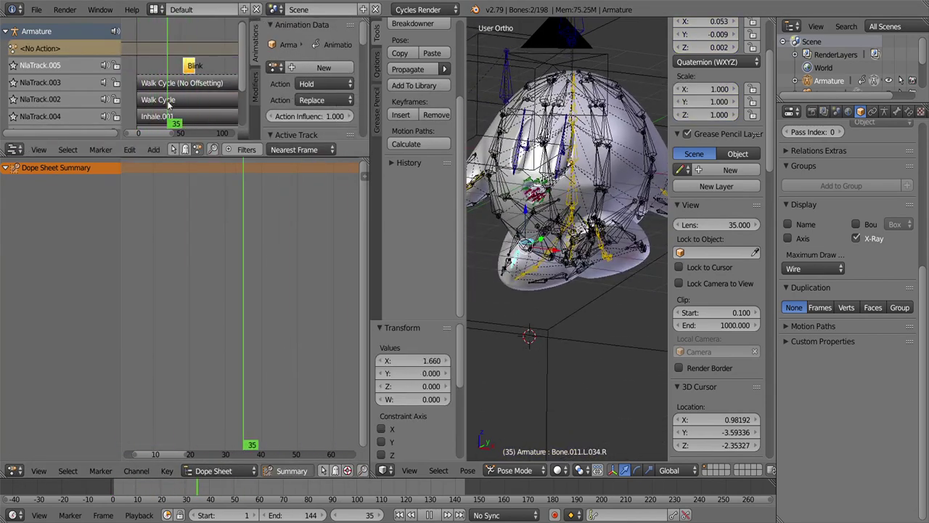
key("Tab")
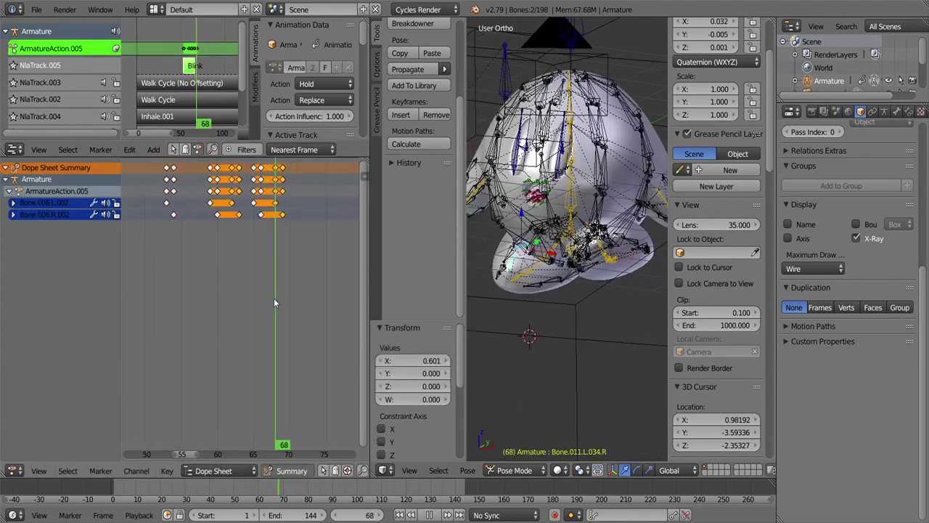
- Key the eye bones' current pose from a head-on view and play the animation
scroll(313, 65, "down", 1)
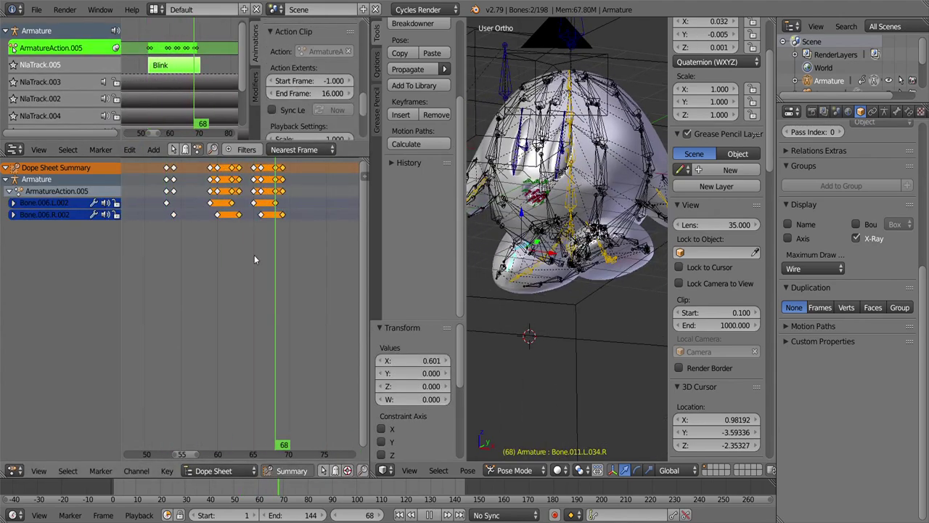
middle_click_drag(522, 233, 664, 194)
middle_click_drag(526, 207, 596, 92)
key("i")
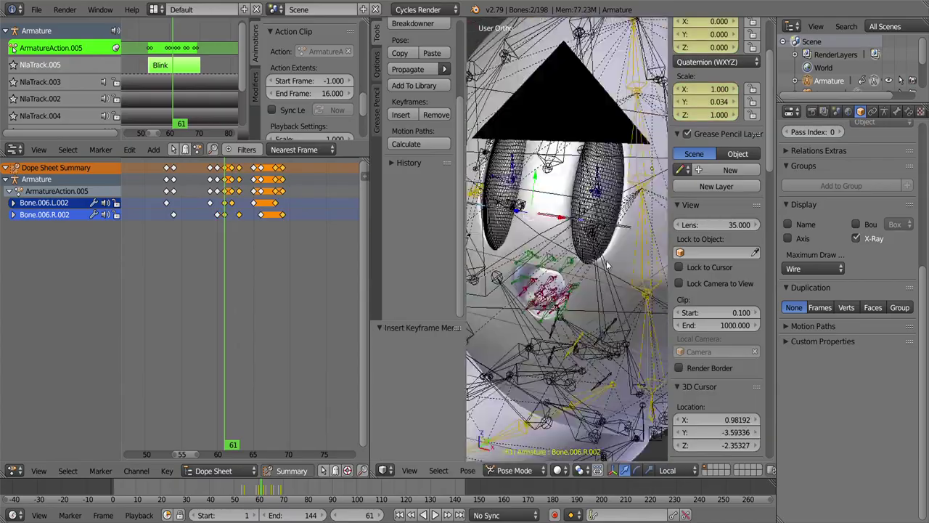
key("alt+a")
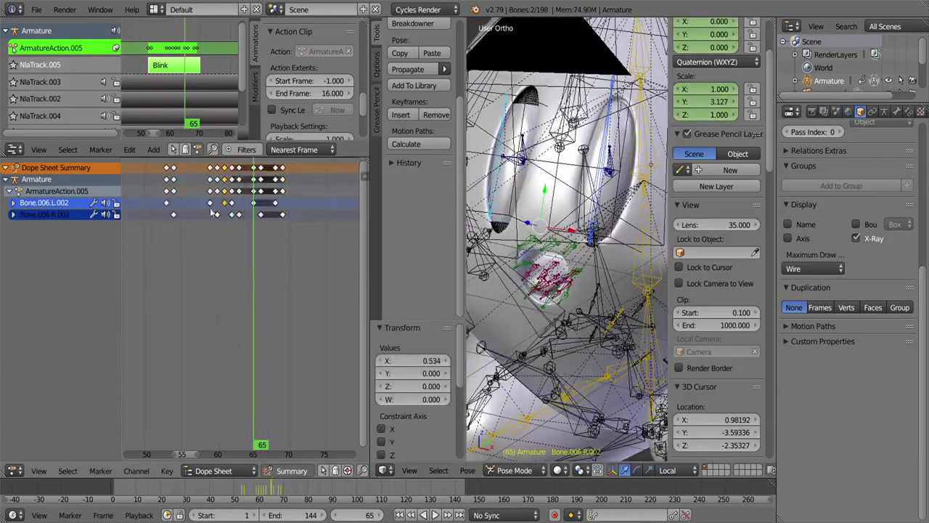
- In a graph view, nudge the Bone.006.R.002 key to frame 63 and scale Bone.006.L.002 keys by 0.5
left_click(13, 470)
left_click(44, 482)
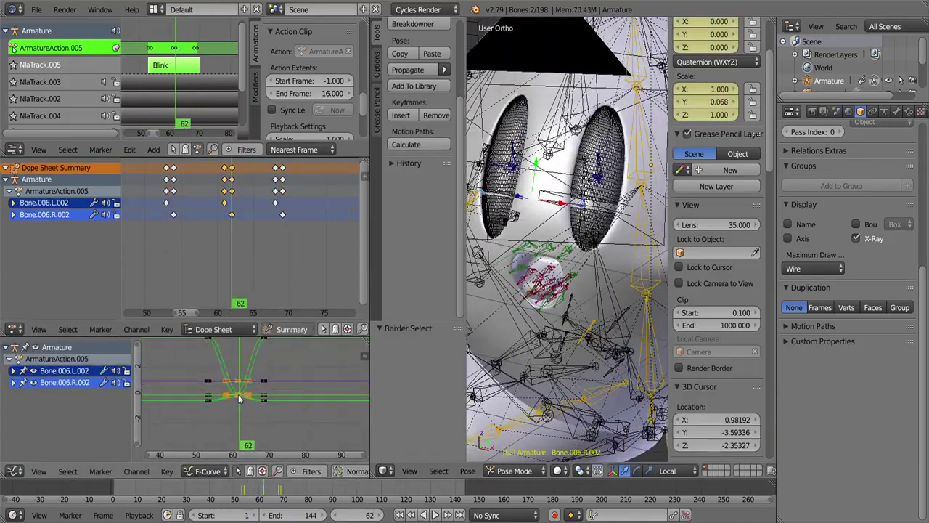
right_click_drag(238, 214, 246, 217)
right_click(224, 202, "shift")
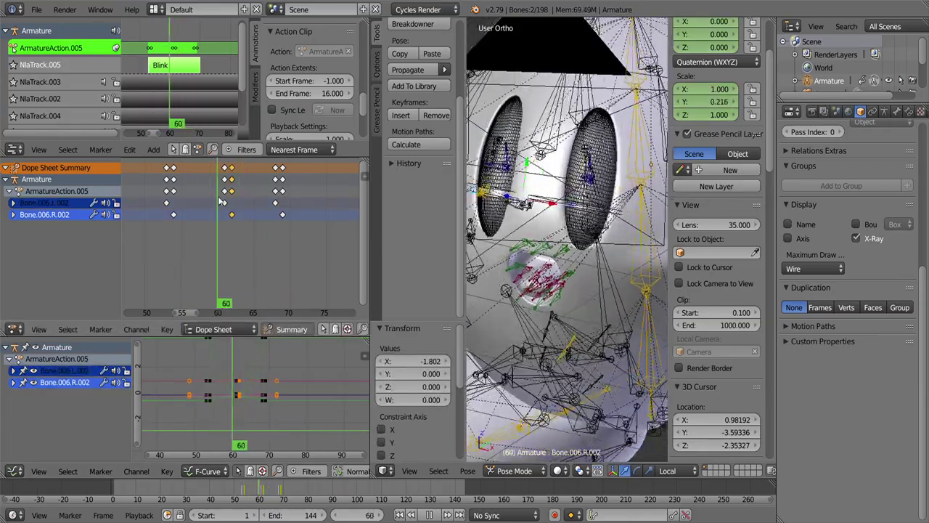
type("s0.5")
key("Return")
- Delete the extra keyframes around frame 65, review the blink, and exit tweaking to view all strips
left_click_drag(218, 290, 250, 296)
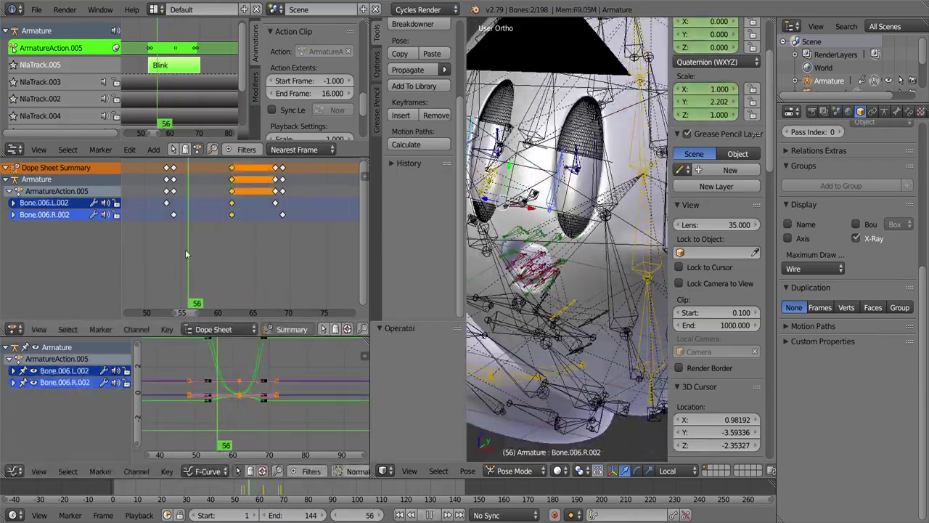
left_click_drag(216, 161, 288, 219)
key("x")
left_click(259, 224)
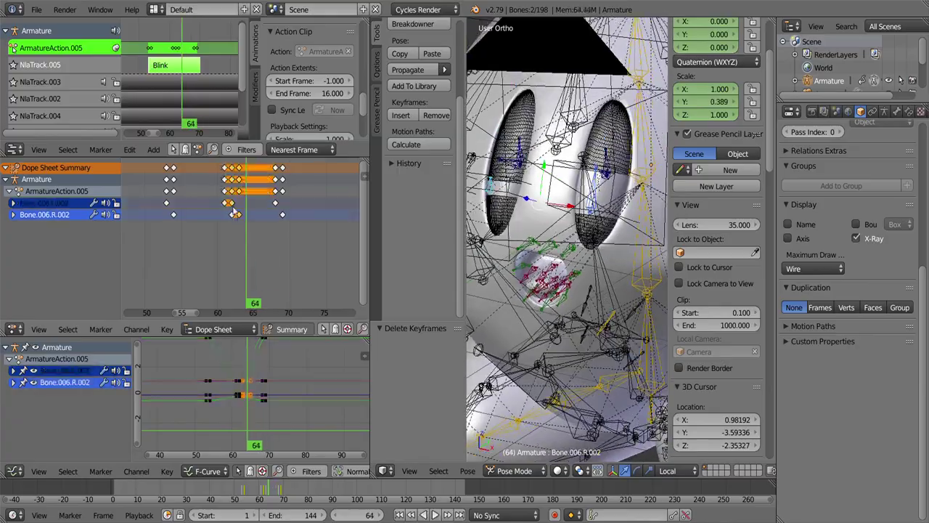
mouse_move(250, 290)
left_mouse_down()
mouse_move(226, 290)
mouse_move(203, 261)
left_mouse_up()
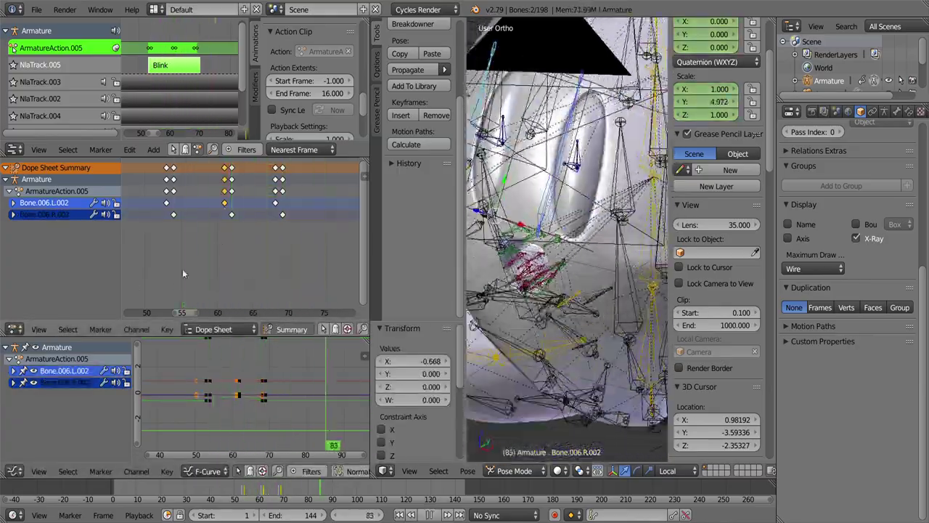
key("Tab")
key("Home")
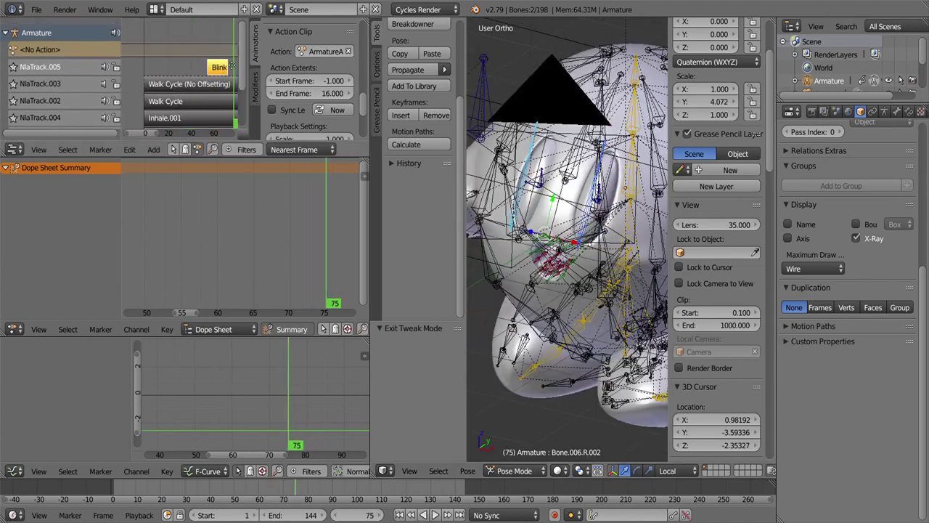
scroll(514, 171, "up", 5)
- Key the selected hand bones at frame 72, then step to frame 78 with the finger bones selected
middle_click_drag(570, 270, 485, 208)
key("i")
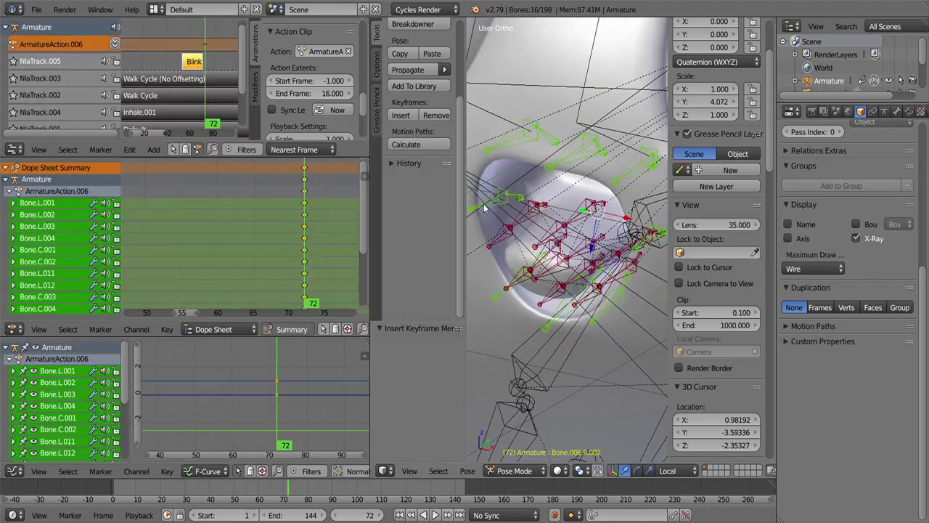
key("KP_1")
key("a")
key("l")
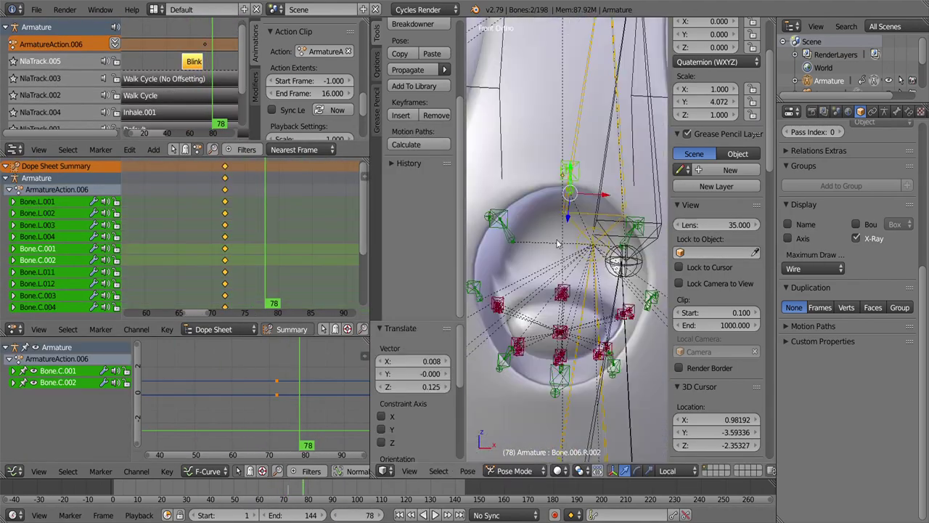
key("Right")
key("Right")
key("Right")
key("l")
- Shrink the hand bones and key the hand pose at frame 78
scroll(618, 401, "down", 3)
key("s")
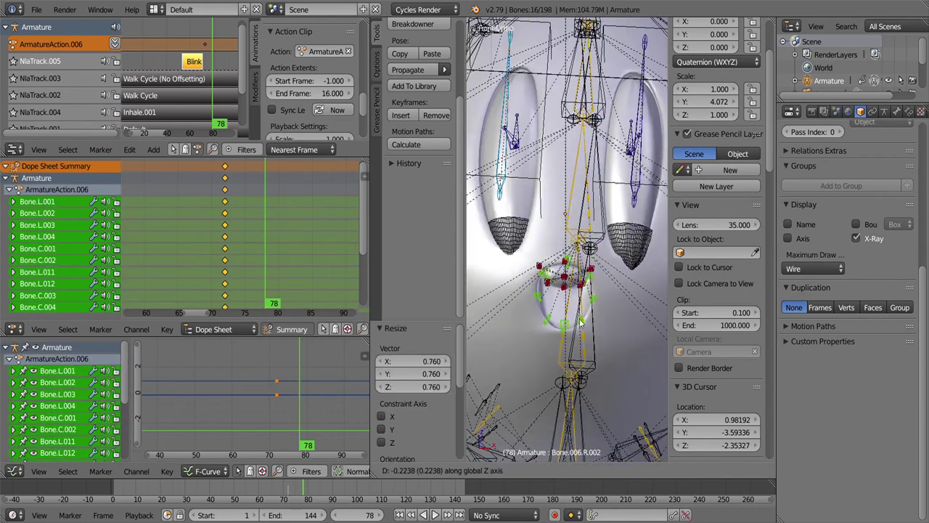
key("Return")
middle_click_drag(580, 323, 608, 265)
key("a")
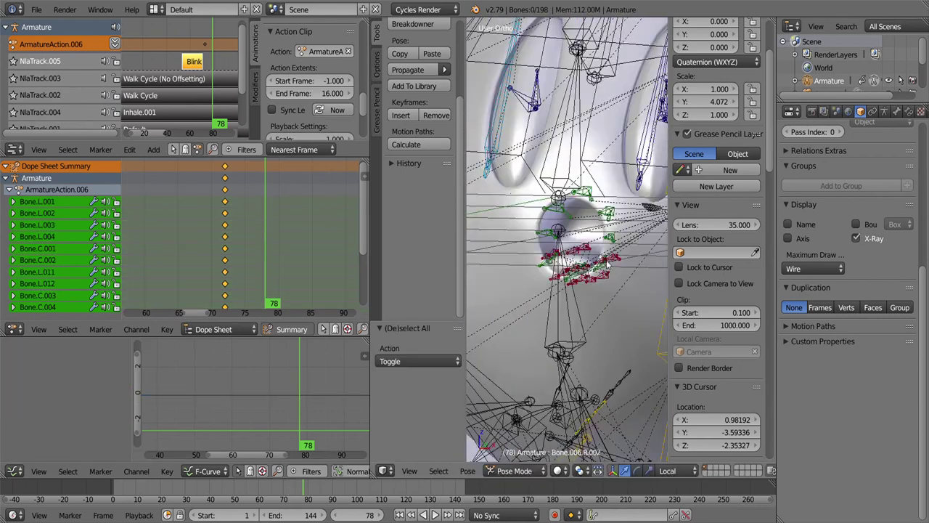
scroll(507, 207, "up", 3)
key("l")
key("alt+a")
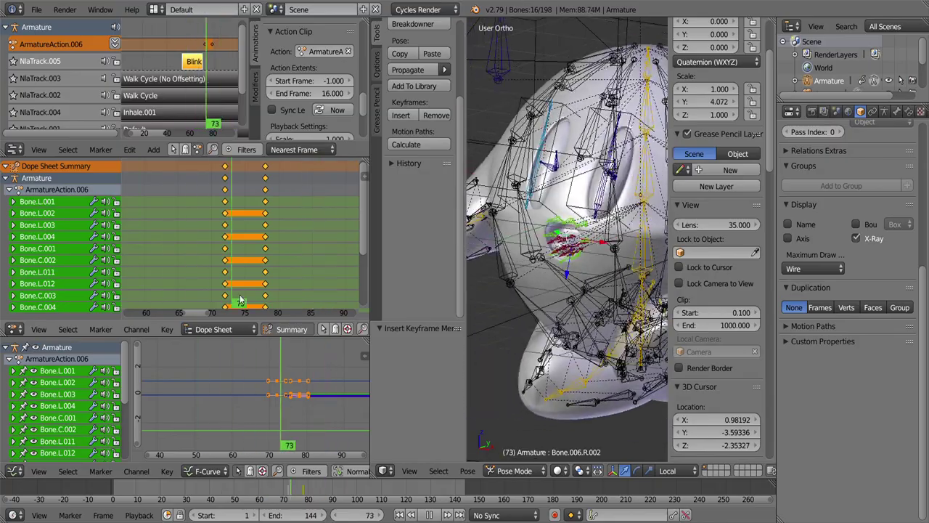
- Duplicate the hand keyframes and move them later, out to about frame 110
key("shift+d")
left_click(286, 243)
key("alt+a")
key("g")
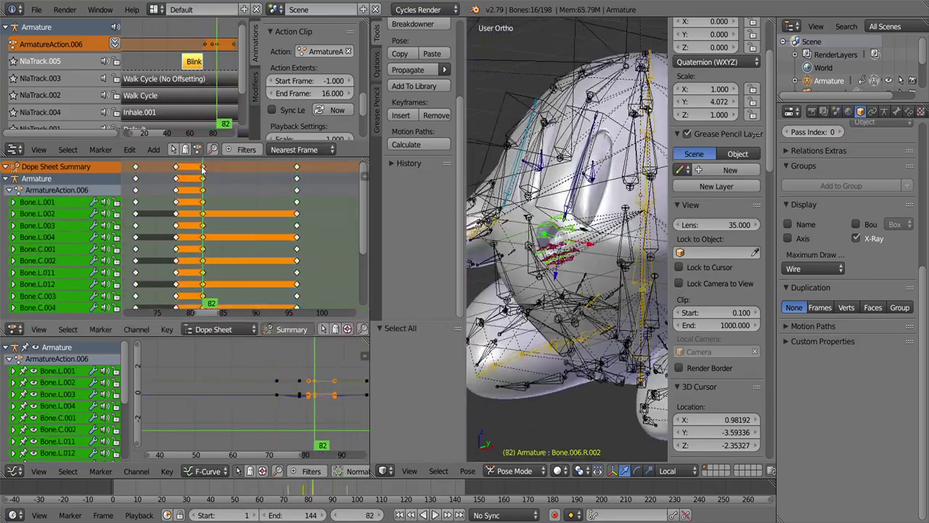
left_click(295, 174)
scroll(295, 174, "down", 2)
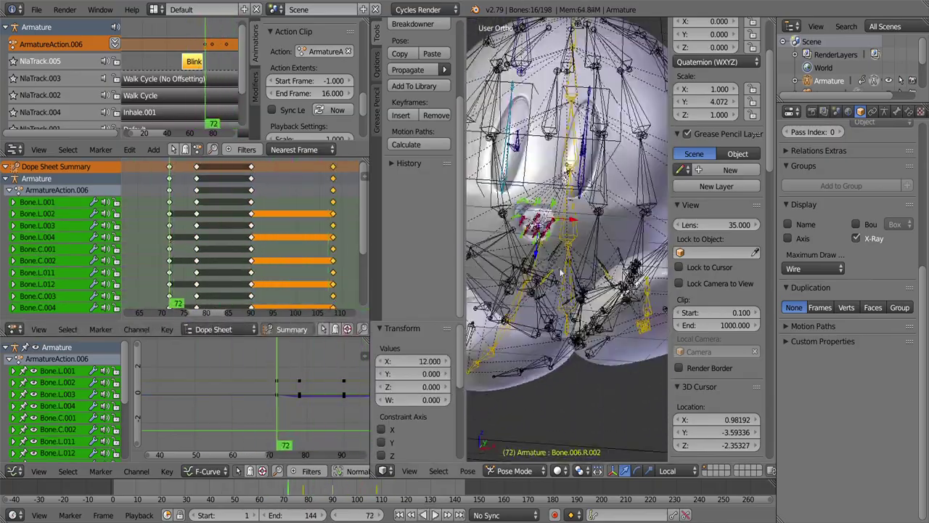
- Back at frame 72, rotate the Bone.005 body bone forward around the X axis
key("a")
key("KP_1")
key("r")
key("x")
left_click(580, 282)
key("KP_0")
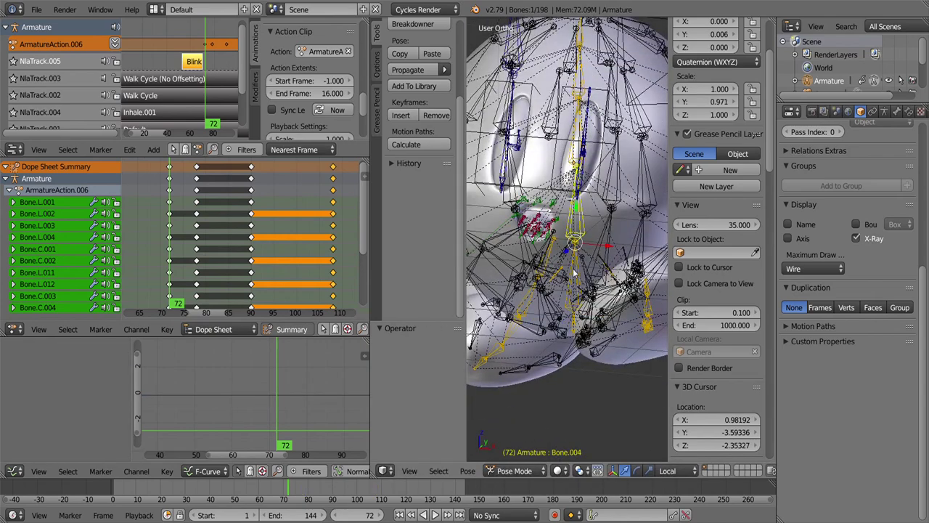
- Key Bone.005's location, rotation and scale, duplicate its keys later, and preview the animation
key("i")
left_click(617, 180)
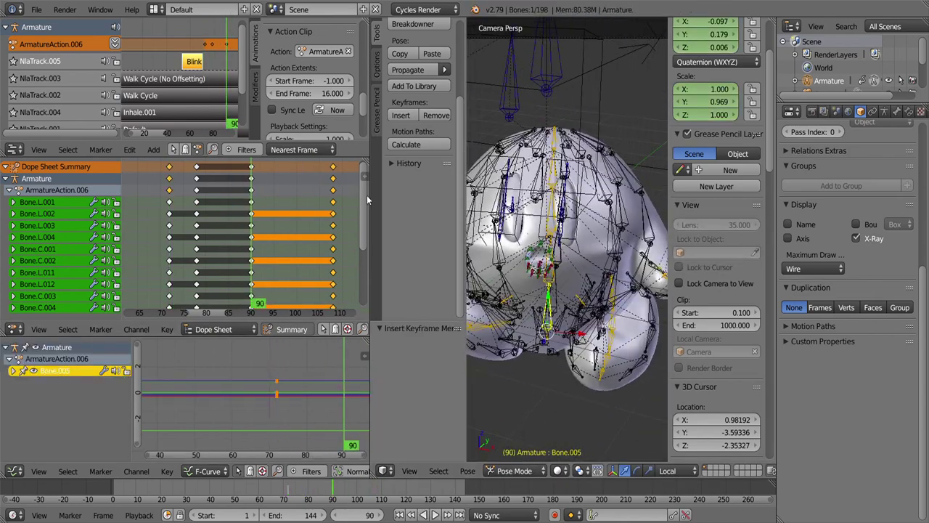
key("shift+d")
left_click(270, 213)
scroll(280, 231, "down", 2)
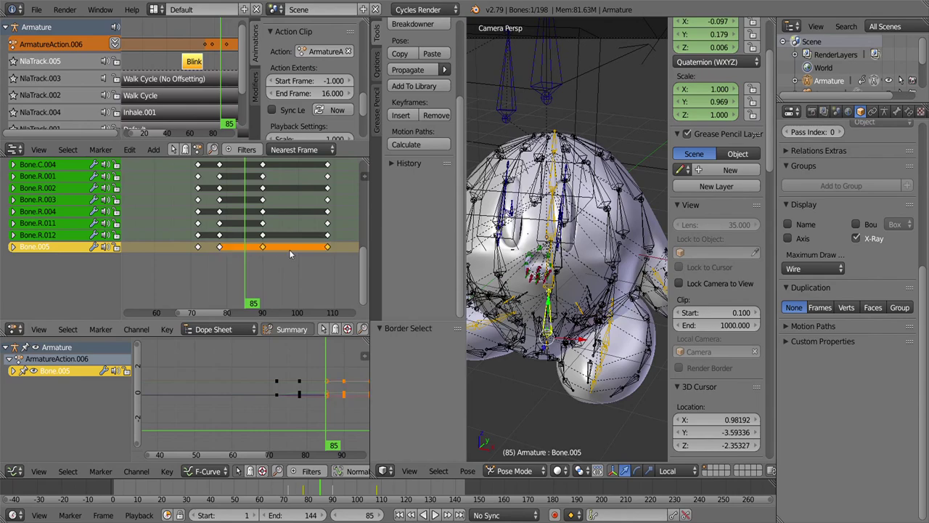
key("alt+a")
key("alt+a")
right_click(268, 283)
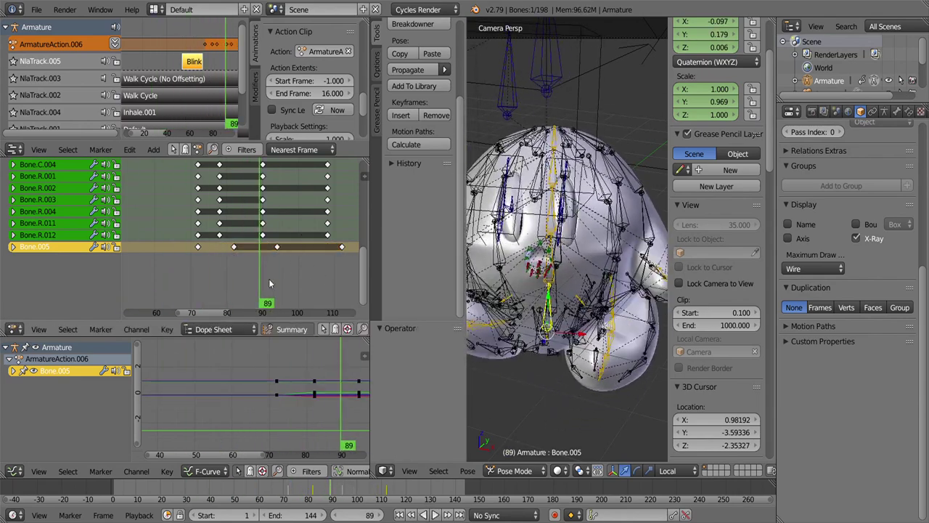
- Rotate the selected bones about local Y and key the pose around frames 72–78
key("r")
key("y")
key("y")
key("Return")
key("Right")
key("Right")
key("Right")
key("r")
key("y")
key("y")
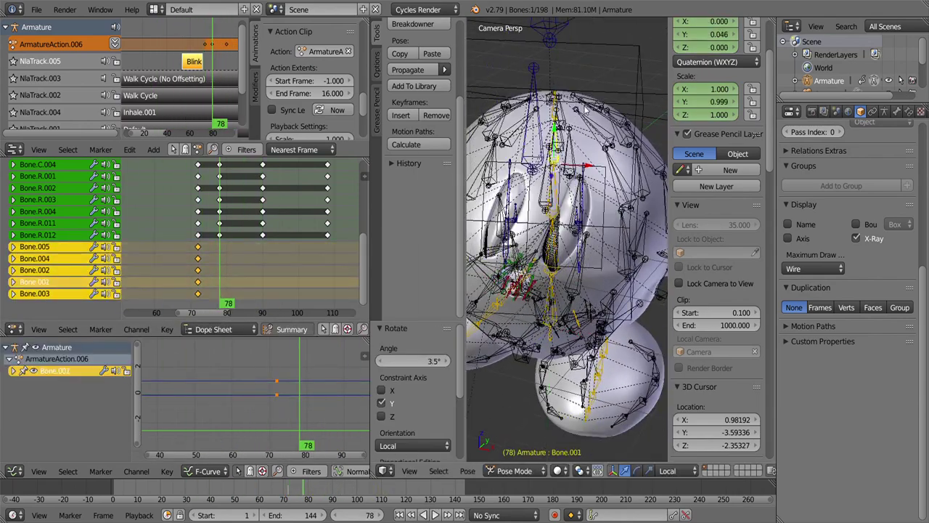
key("Return")
key("Return")
- Delete the unwanted keyframes and reposition the Bone.L.001 finger bone on the hand
key("alt+i")
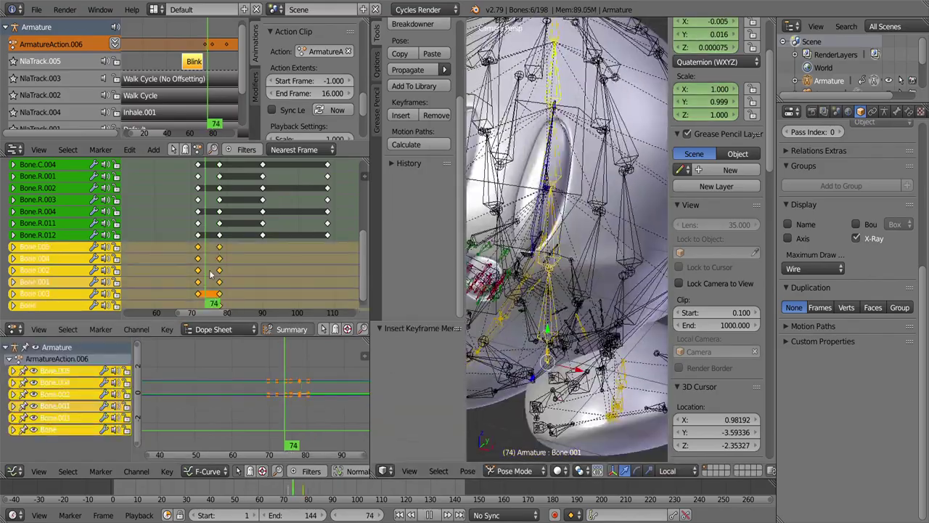
middle_click_drag(621, 72, 560, 274)
scroll(561, 274, "up", 5)
right_click(580, 283)
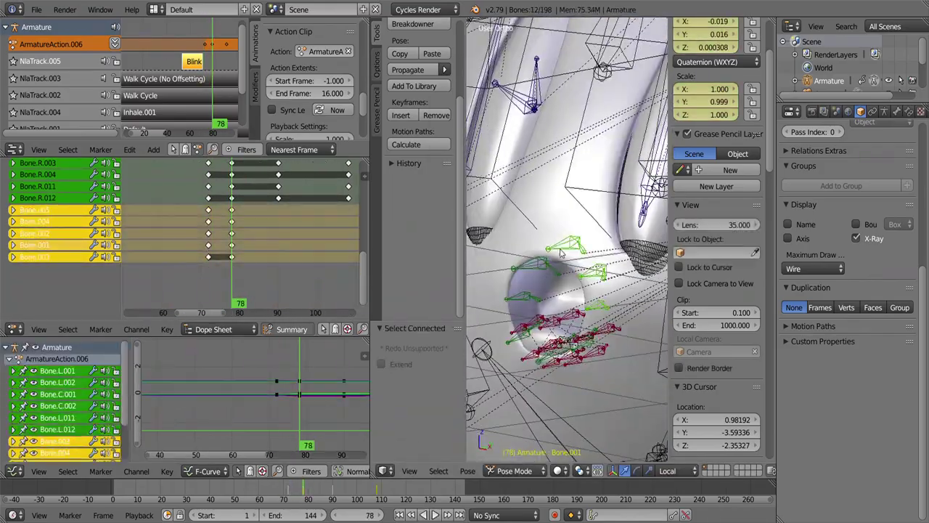
scroll(617, 291, "down", 5)
middle_click_drag(617, 290, 652, 296)
scroll(652, 295, "up", 5)
right_click_drag(546, 252, 552, 258)
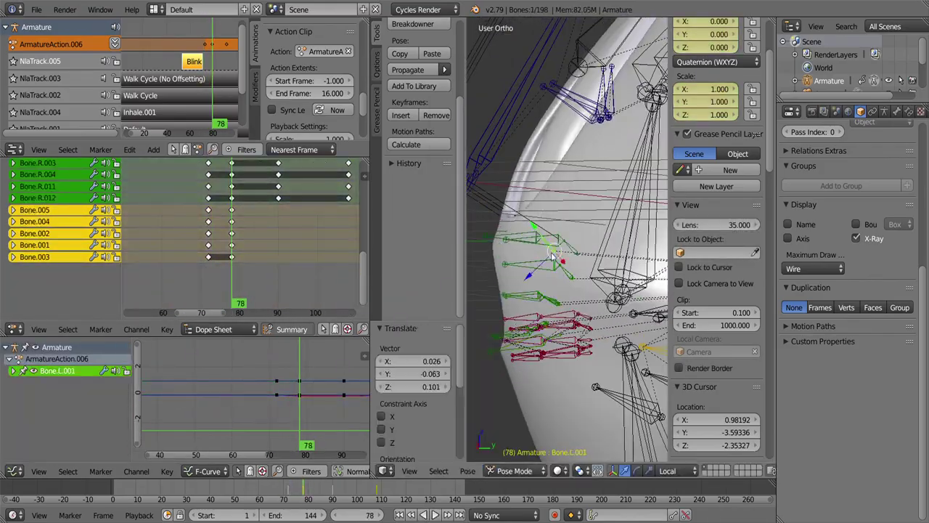
key("a")
- Copy the hand bones' keyframes and paste them at frame 108
mouse_move(564, 285)
middle_mouse_down()
mouse_move(594, 271)
mouse_move(590, 238)
middle_mouse_up()
right_click(594, 271)
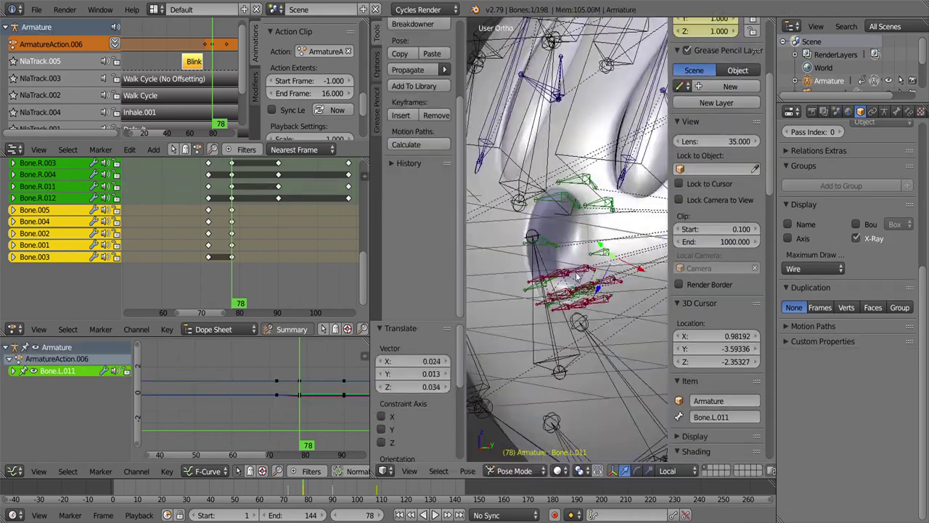
scroll(577, 276, "down", 4)
key("a")
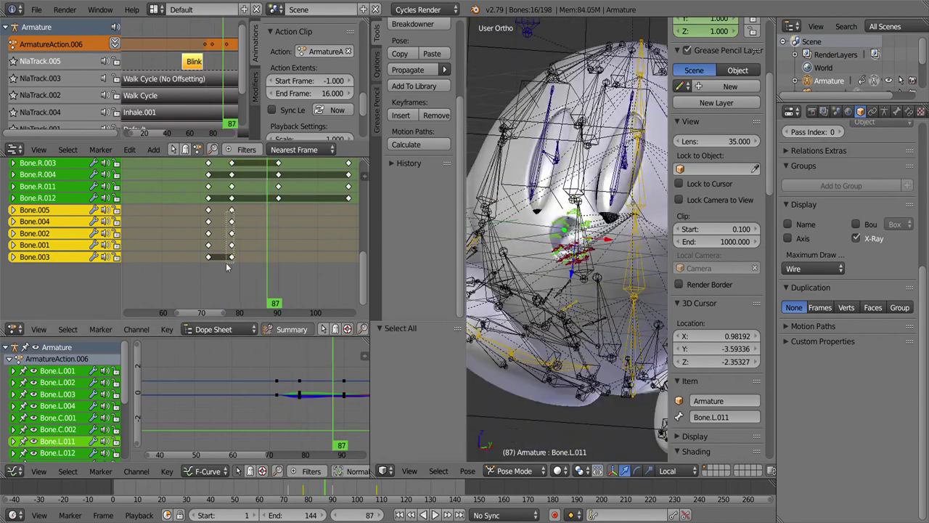
key("alt+a")
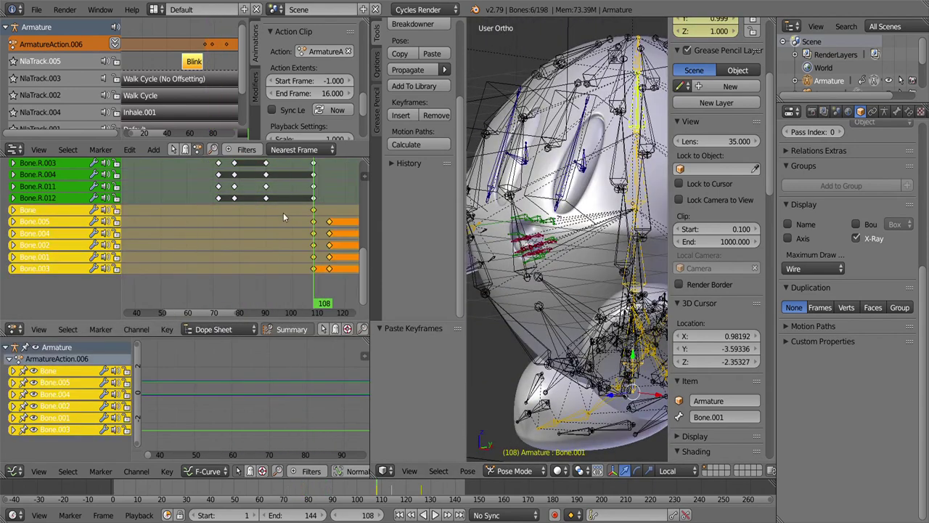
key("Escape")
scroll(253, 276, "down", 2)
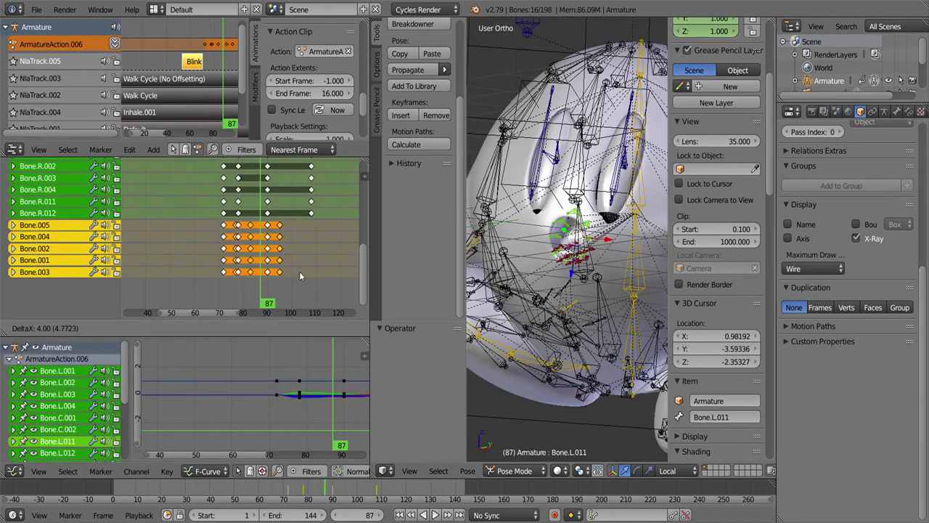
left_click(299, 271)
- Shift the body bone keys about 10 frames later and delete the extra keyframes
key("a")
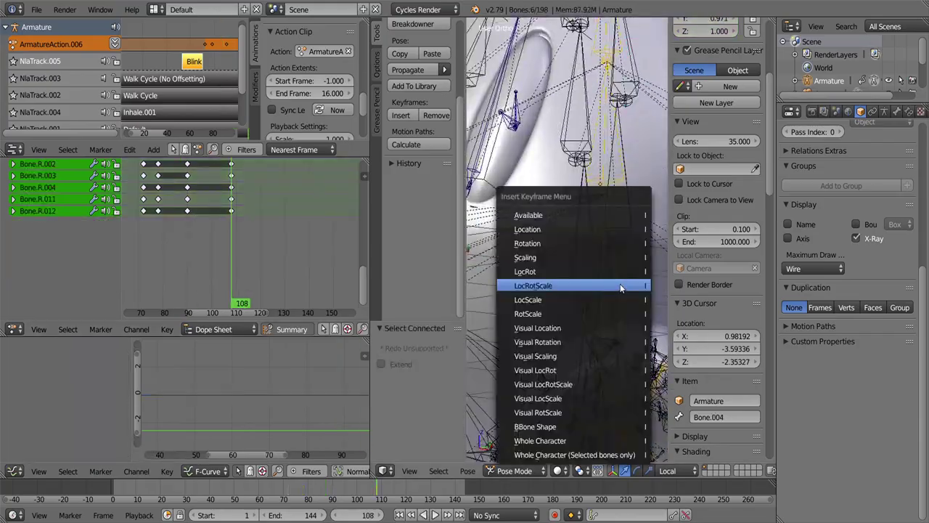
key("a")
scroll(232, 246, "down", 2)
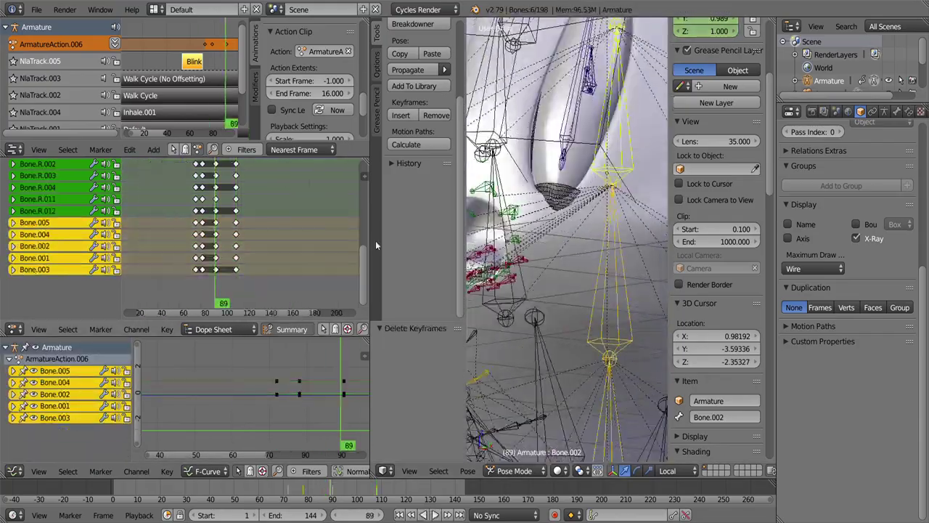
left_click_drag(234, 272, 262, 273)
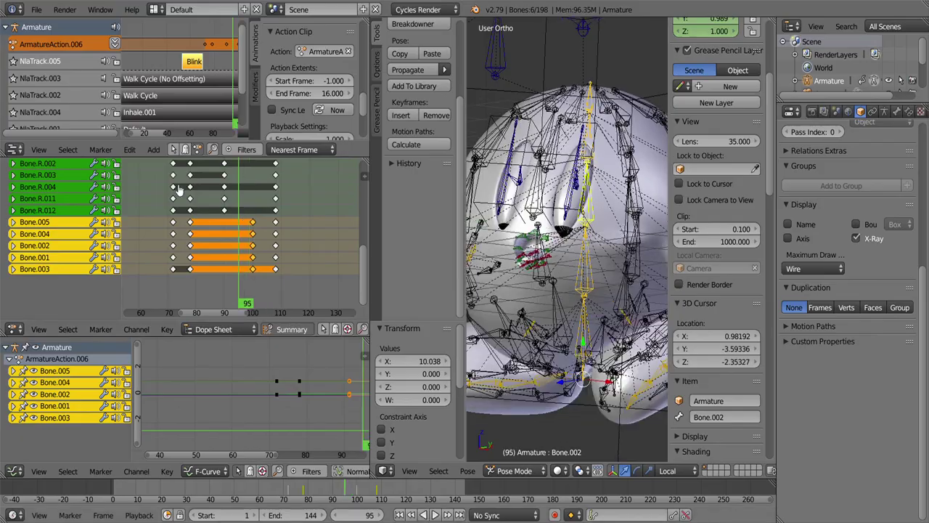
middle_click_drag(551, 254, 576, 194)
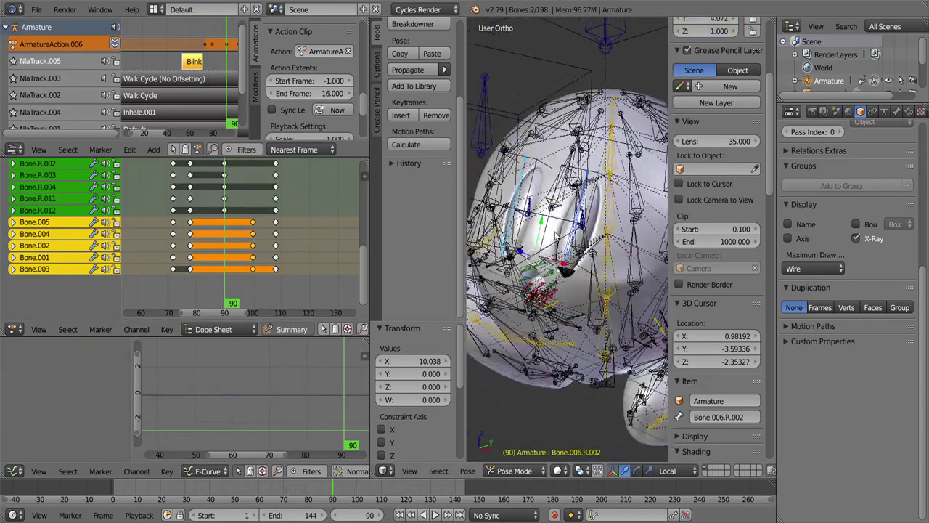
key("Delete")
- Shift the middle keys of the body rows earlier, checking playback from frame 72
key("alt+a")
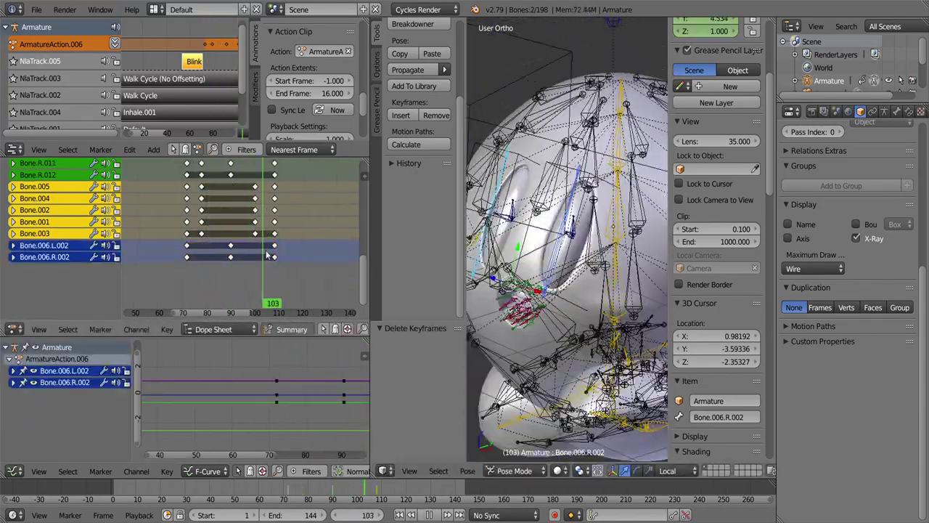
left_click(191, 264)
key("b")
left_click_drag(191, 182, 262, 240)
key("s")
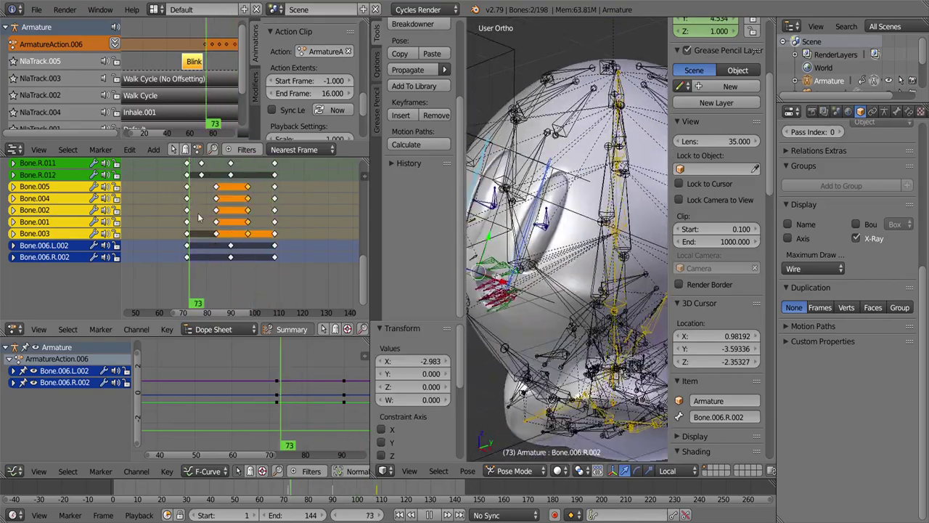
key("b")
key("alt+a")
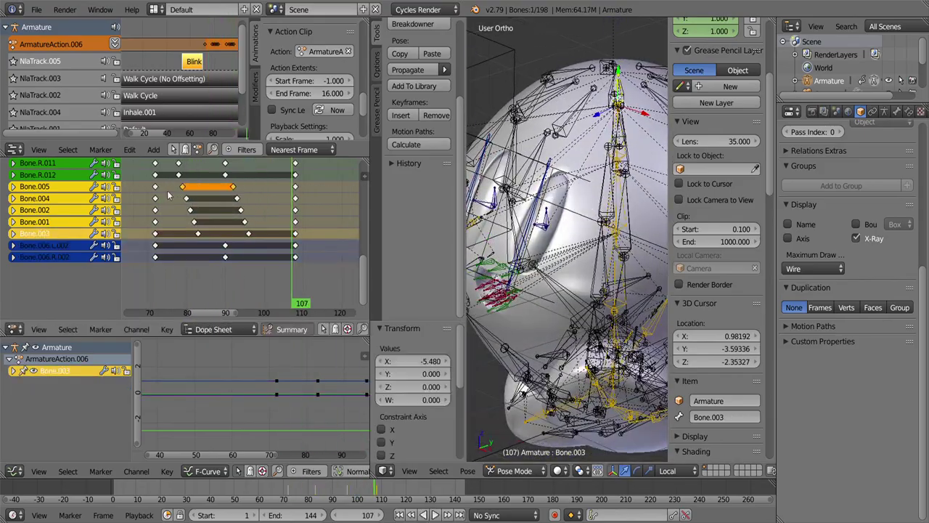
- Select the middle keyframes of the yellow bone rows and play through the camera view
key("b")
left_click_drag(167, 190, 273, 240)
key("alt+a")
key("KP_0")
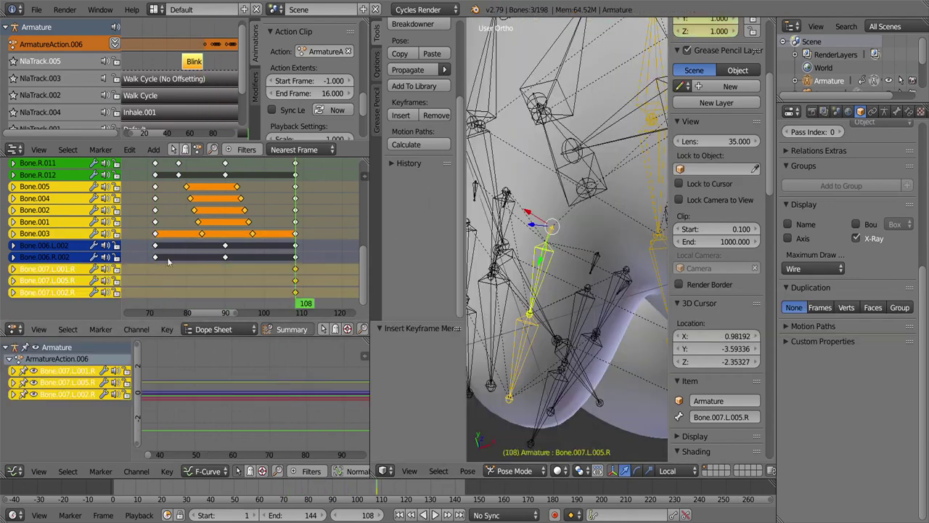
- Move the selected bone and key the Bone.007 bones at frame 90
key("KP_0")
key("g")
left_click(565, 227)
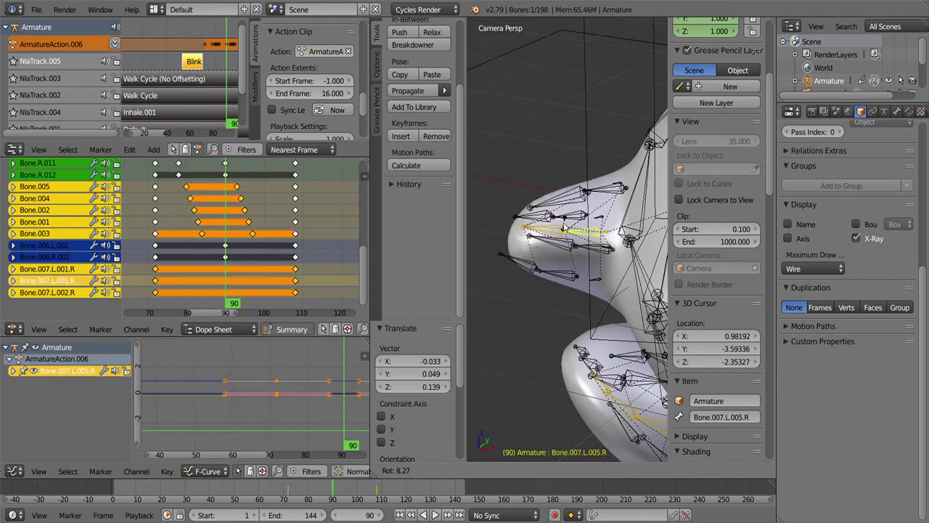
key("i")
left_click(564, 228)
key("alt+a")
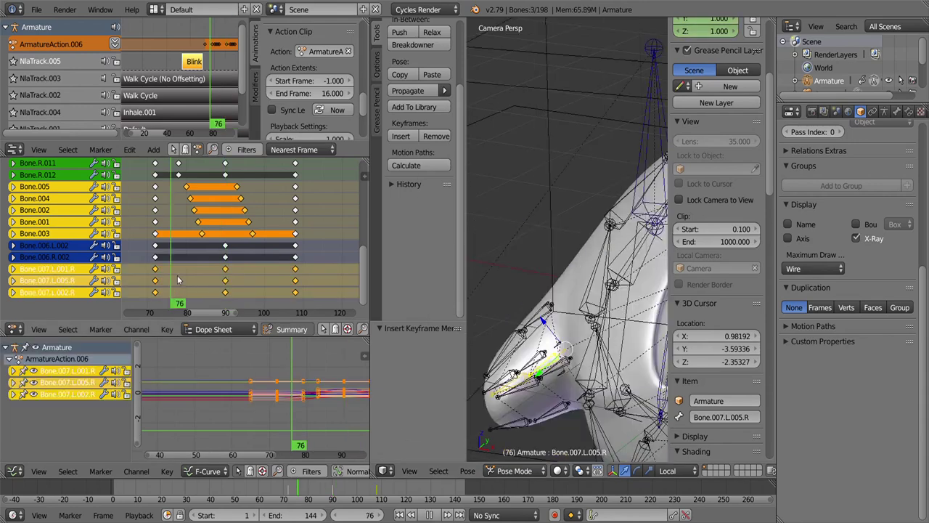
- Rotate Bone.007.L.001.R by -19.9° and key the posed bones at frame 83
key("alt+a")
right_click(552, 203)
key("r")
left_click(538, 259)
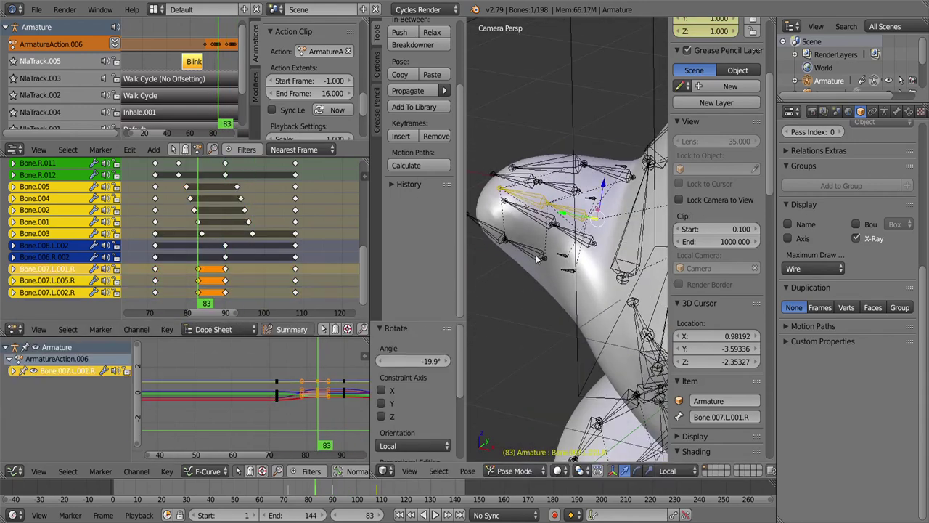
key("i")
key("alt+a")
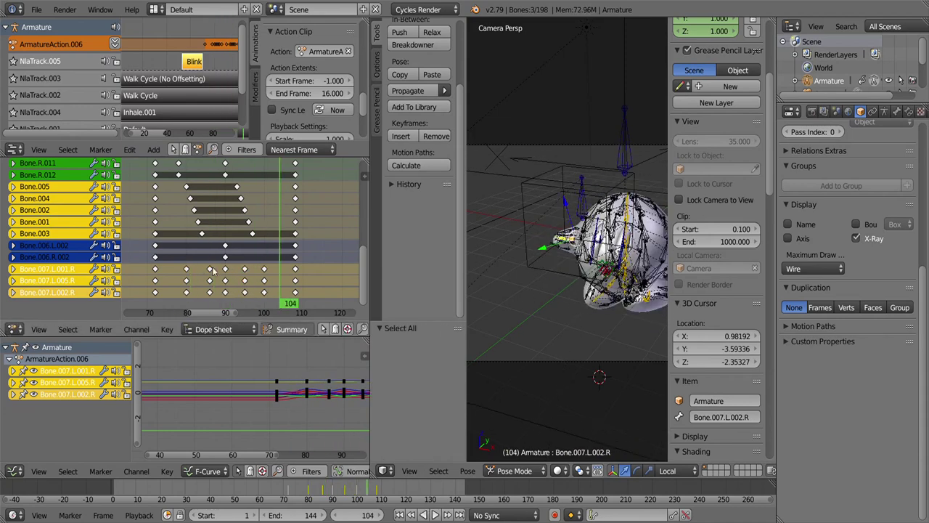
- Shift the Bone.007 keys slightly earlier and stretch them apart by a factor of 1.175
right_click_drag(212, 269, 205, 270)
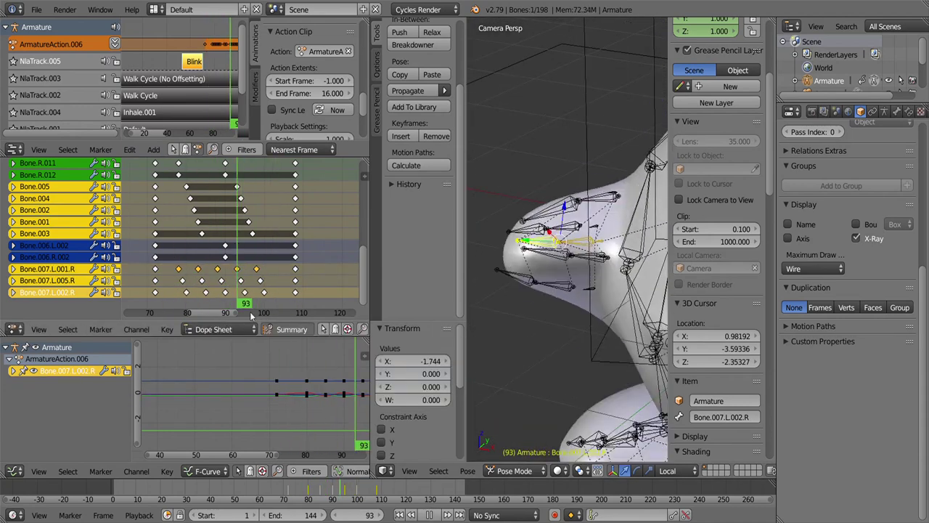
key("s")
left_click(194, 307)
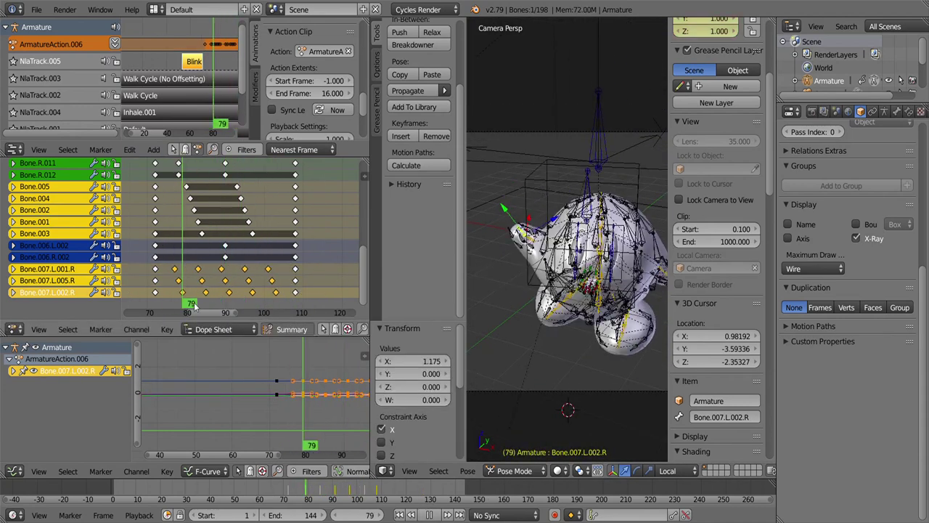
key("shift+z")
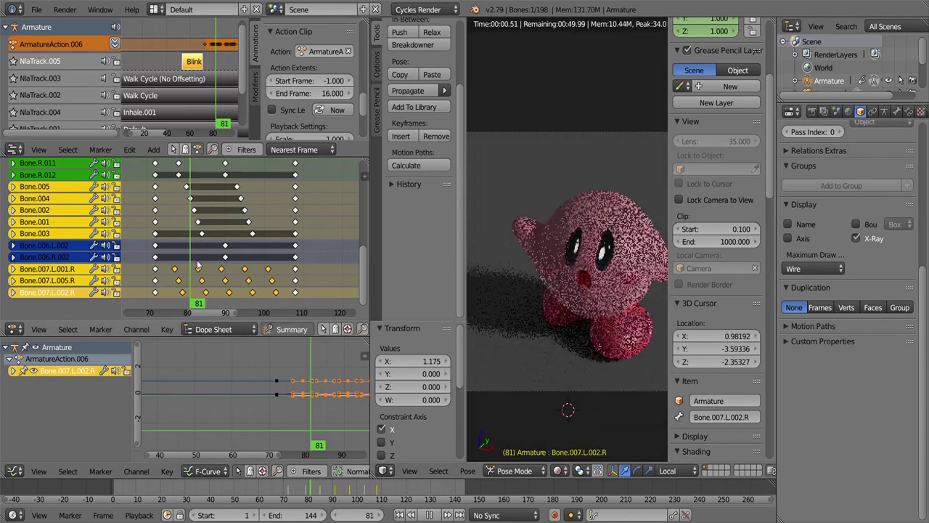
key("shift+z")
scroll(198, 265, "up", 3)
left_click_drag(218, 239, 271, 187)
- Frame Kirby's head and key the face bones connected to the face bone
key("KP_Decimal")
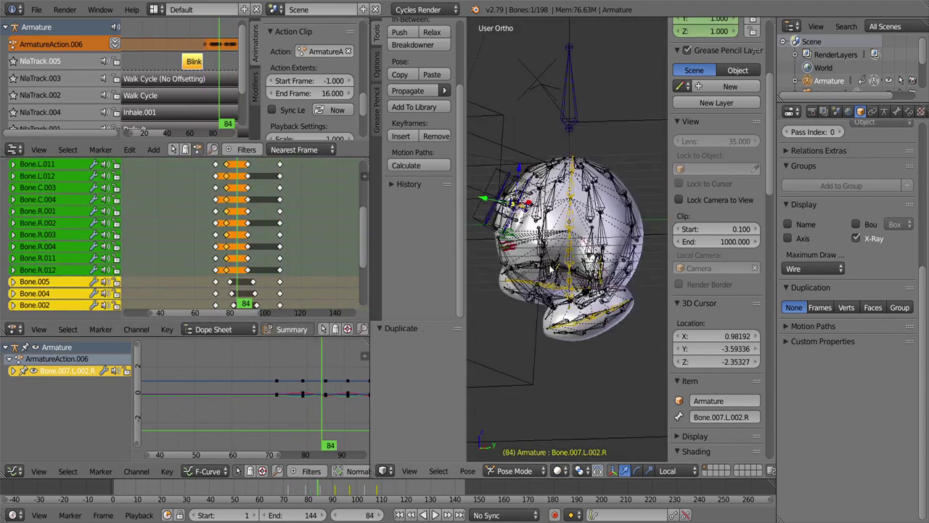
key("l")
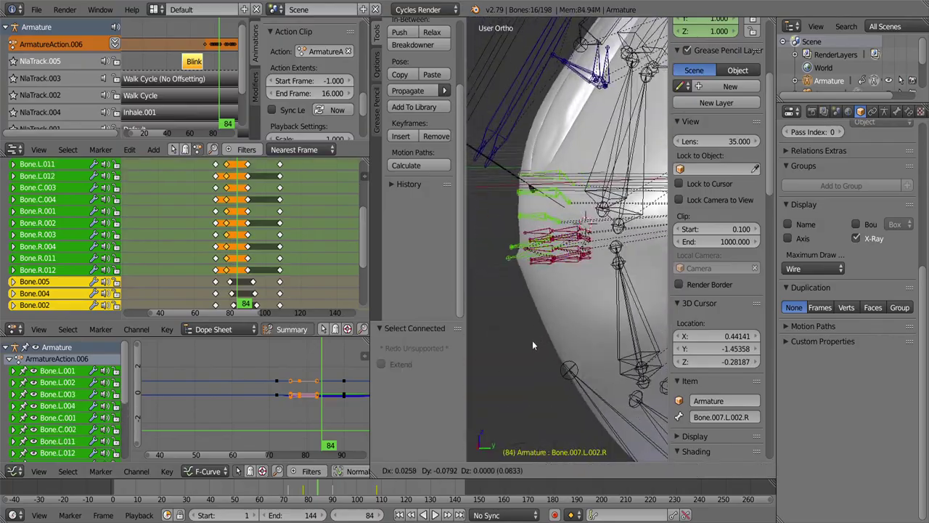
middle_click_drag(595, 247, 603, 305)
key("i")
key("s")
key("Escape")
middle_click_drag(603, 361, 573, 247)
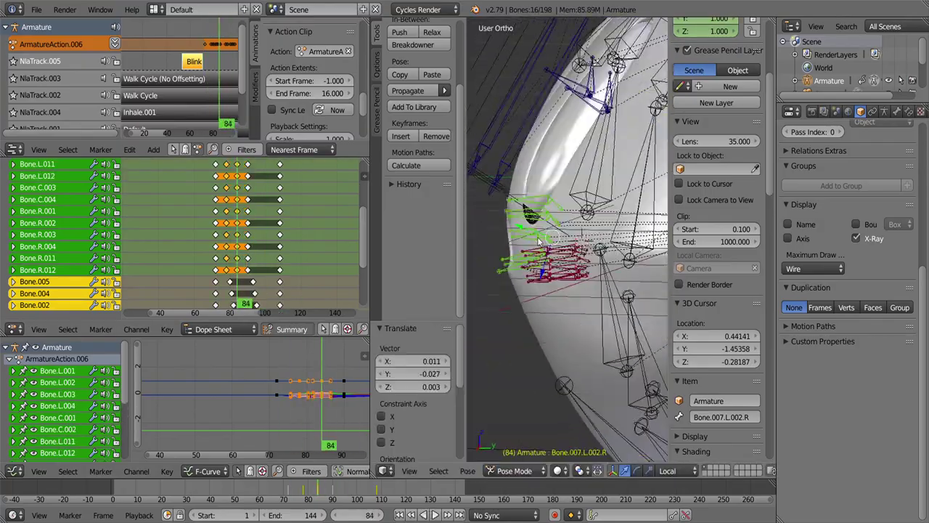
key("a")
- Grow the selection from one face bone to all 16 and key their new pose
right_click(564, 232)
middle_click_drag(557, 209, 544, 222)
key("l")
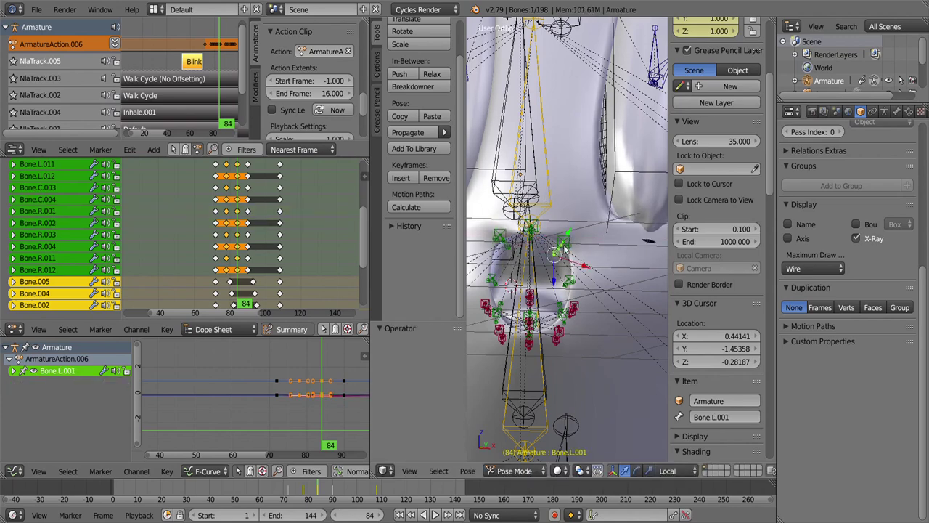
key("l")
scroll(239, 268, "down", 2)
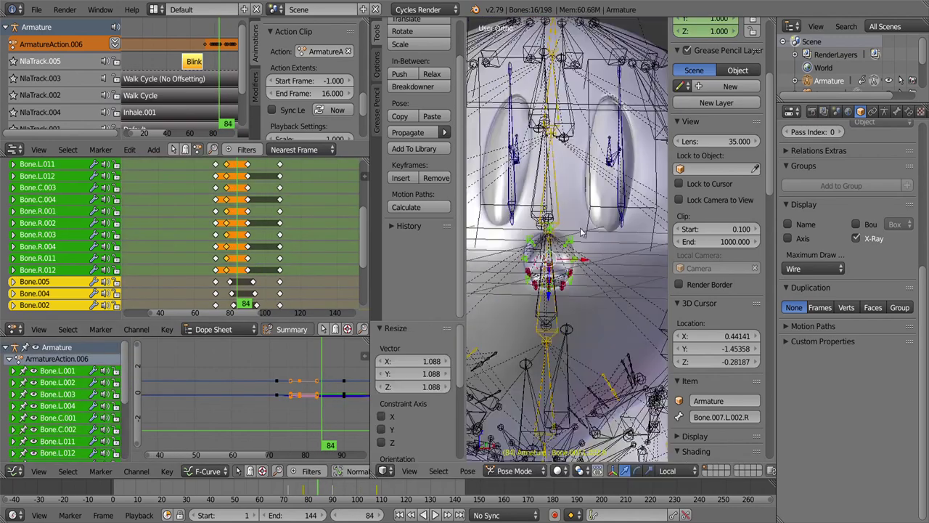
key("alt+a")
key("i")
- Delete the unwanted keyframes and key Bone.006.R.002 at frame 85
key("KP_0")
key("shift+z")
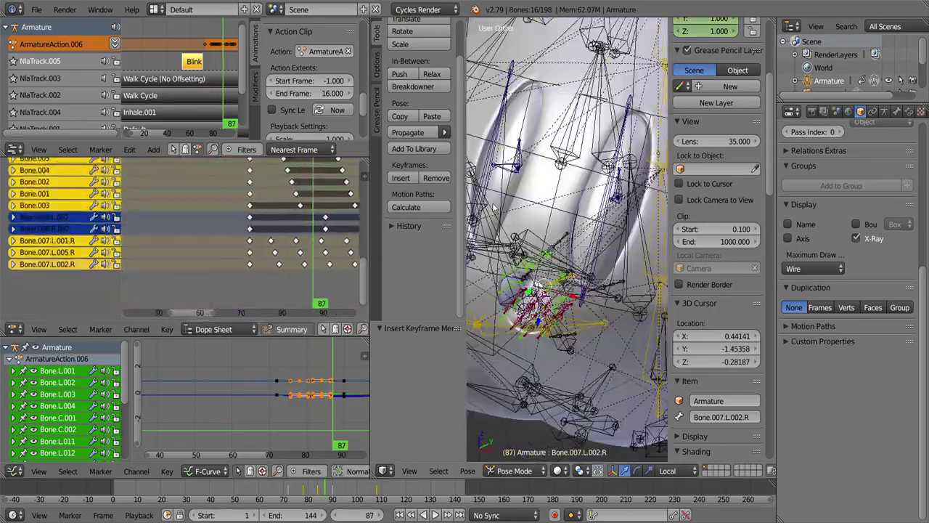
key("Delete")
key("shift+z")
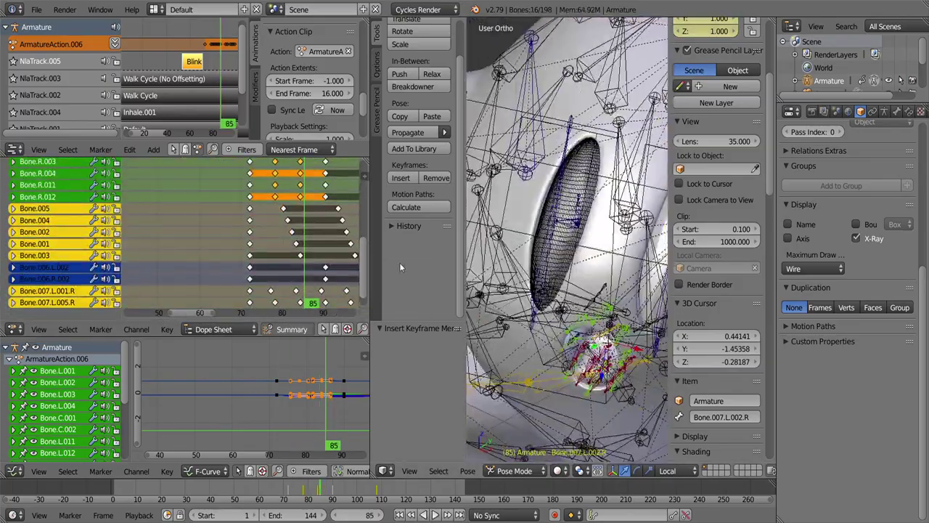
middle_click_drag(556, 228, 496, 238)
right_click(496, 237)
key("i")
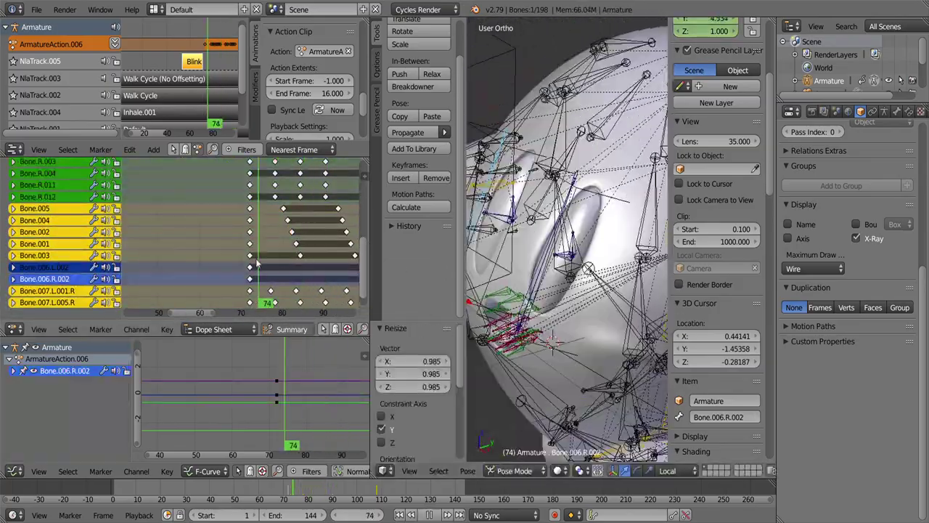
- Copy the Bone.006.L.002/R.002 keys to a new frame, then push the action down to NLA
scroll(278, 280, "down", 2)
right_click(278, 269, "shift")
key("g")
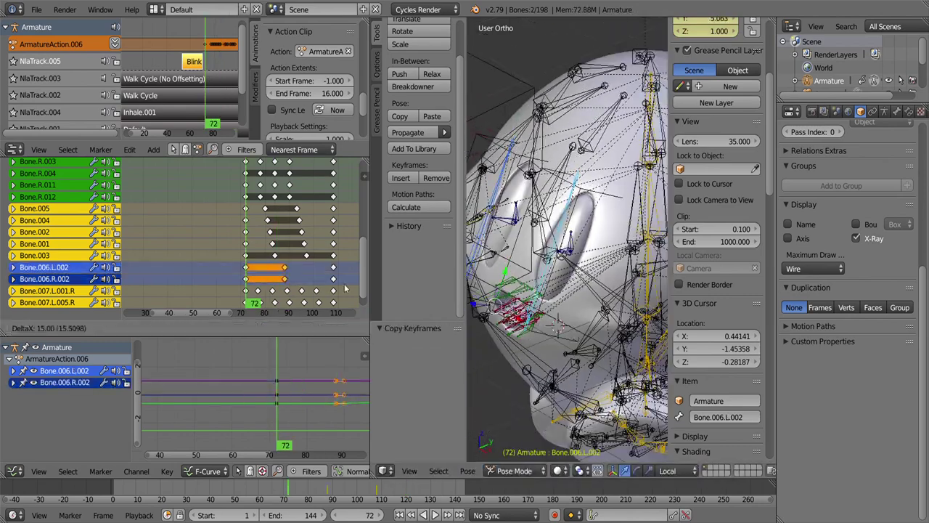
left_click(289, 296)
key("KP_0")
key("alt+a")
key("Escape")
left_click(115, 43)
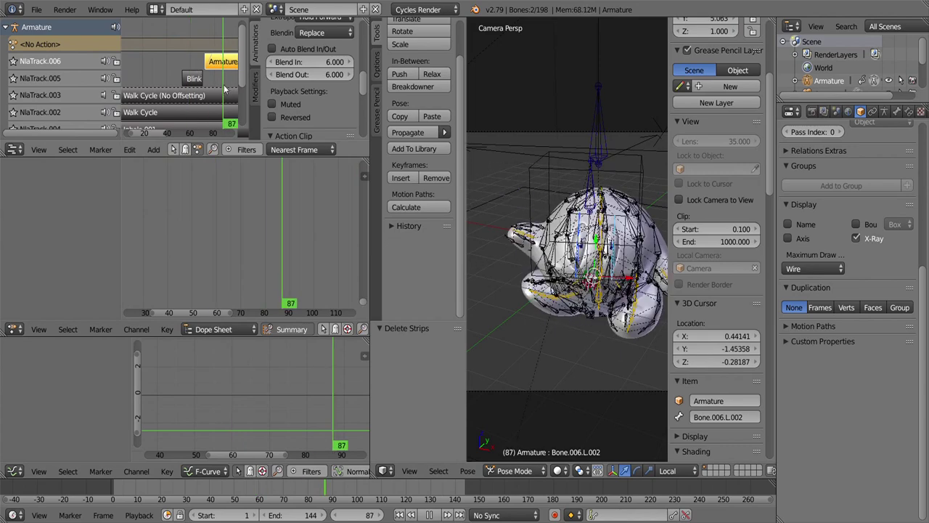
- Undo the extra strip and toggle tweak mode on the Wave strip to review the layered playback
left_click(431, 514)
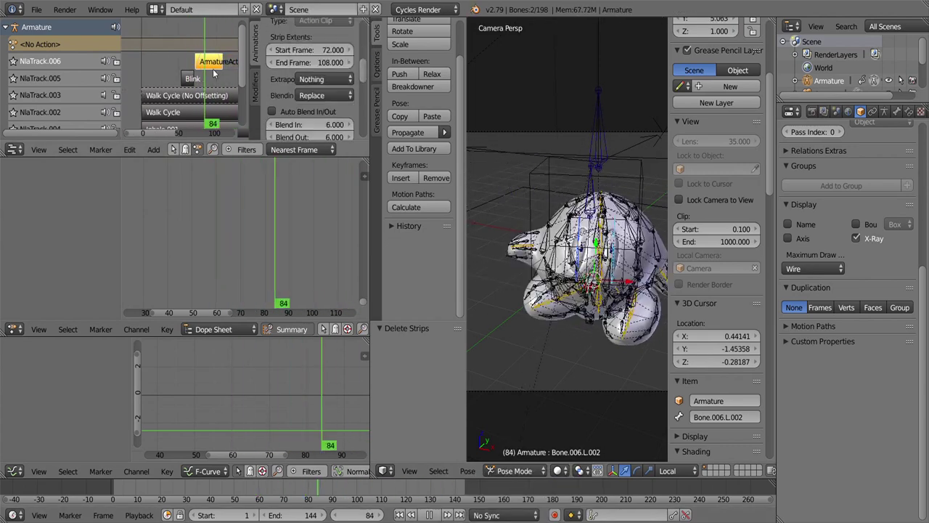
key("ctrl+z")
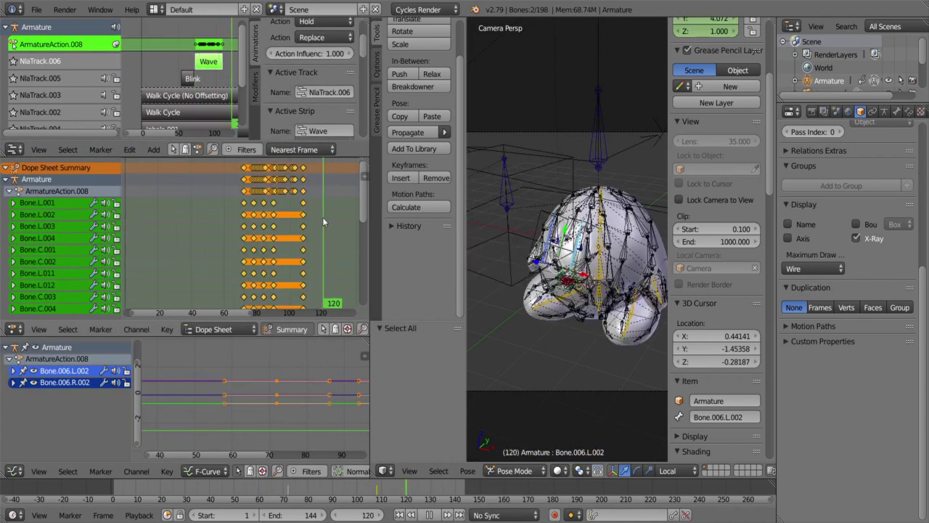
key("Tab")
key("alt+a")
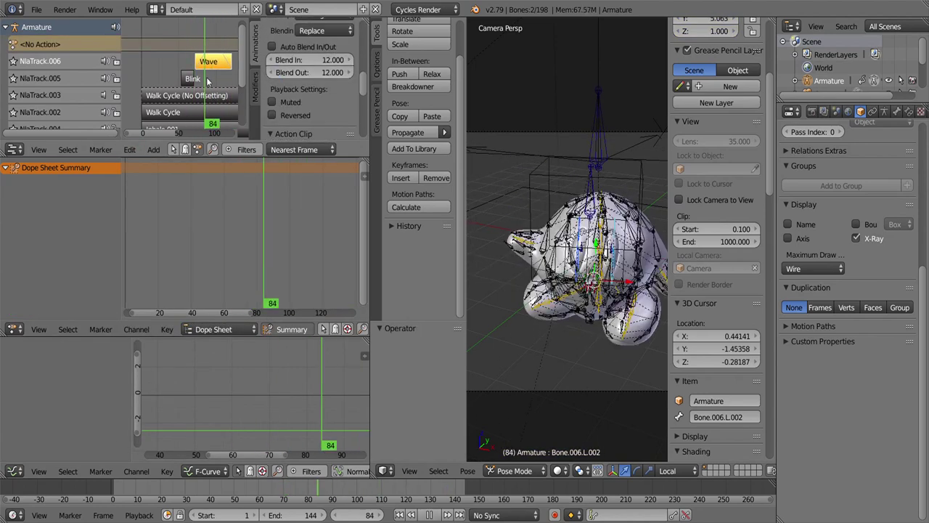
key("ctrl+z")
scroll(545, 249, "up", 8)
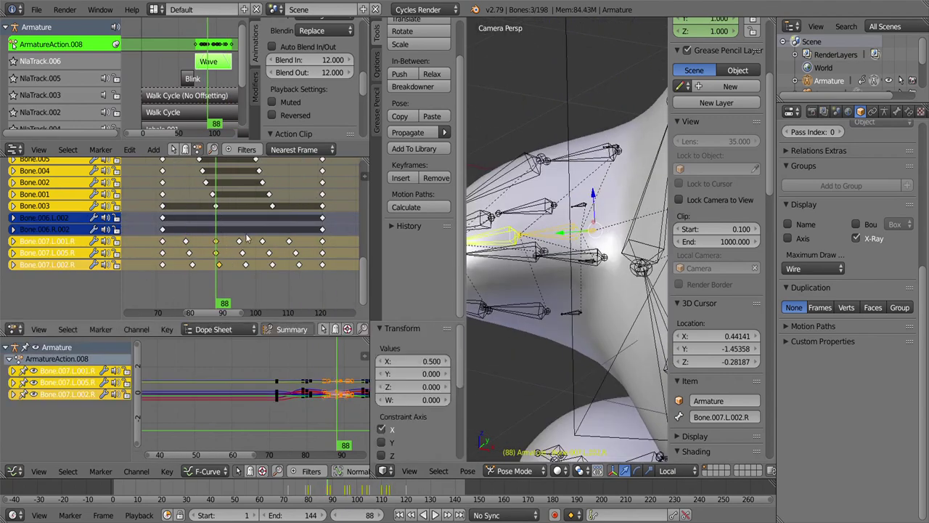
left_click_drag(206, 235, 225, 269)
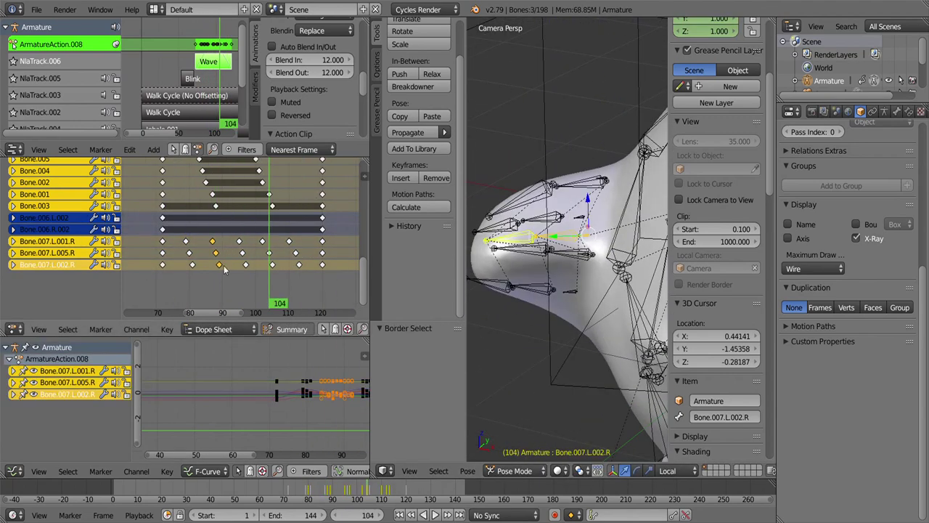
key("alt+a")
key("Tab")
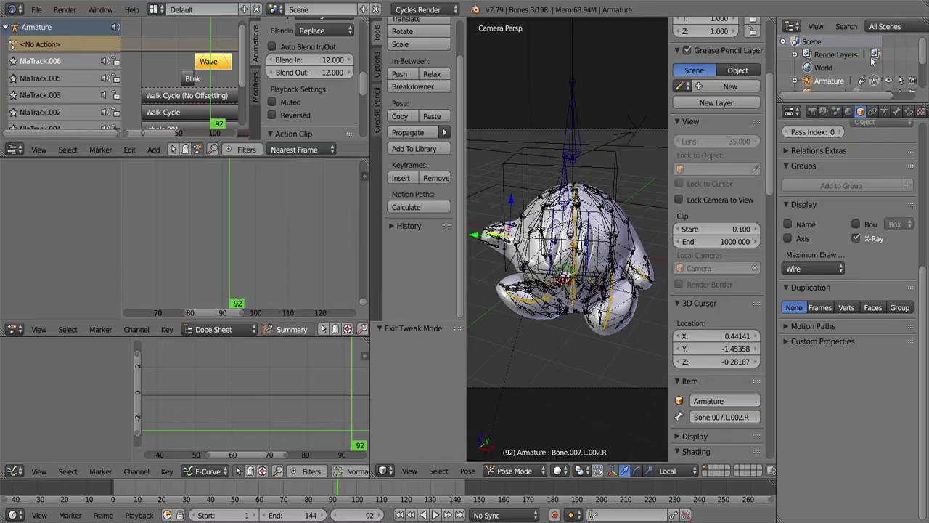
- In tweak mode on the Wave strip, rotate Bone.005 and keyframe its new pose
key("Tab")
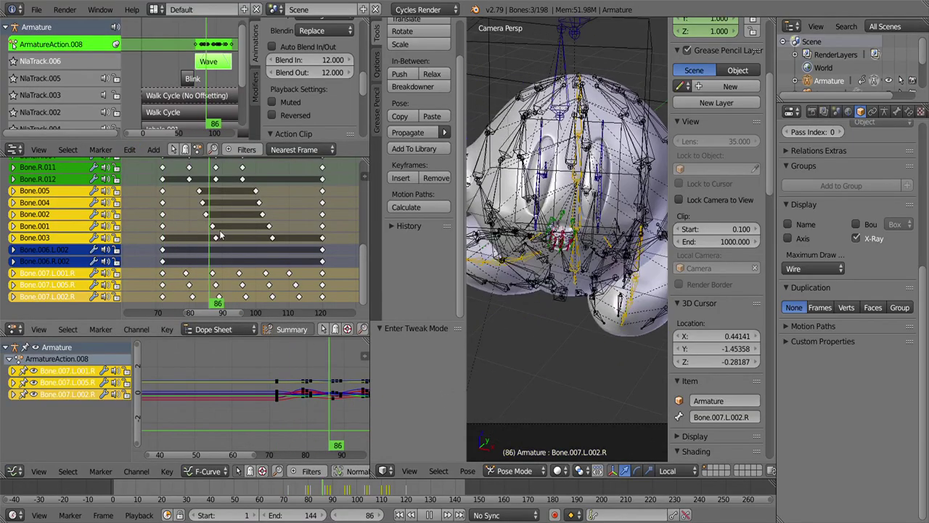
right_click(623, 216)
key("r")
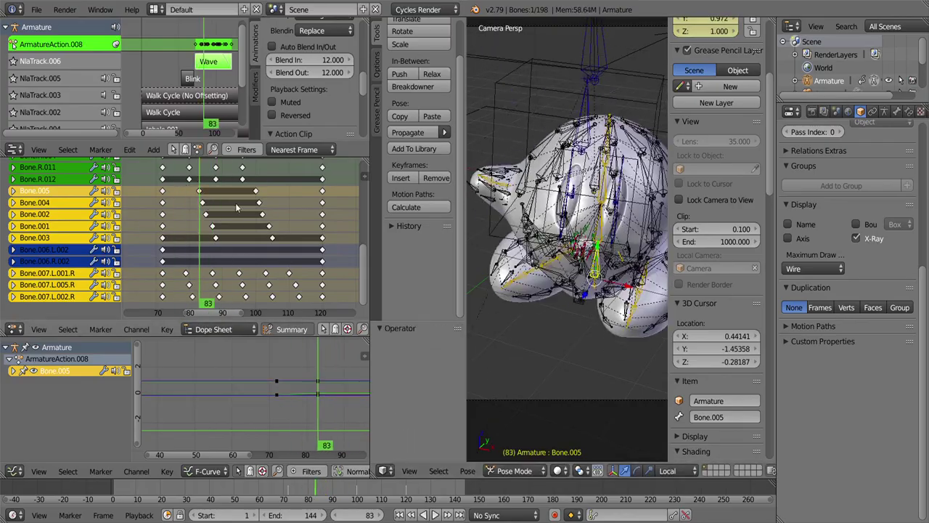
left_click(619, 182)
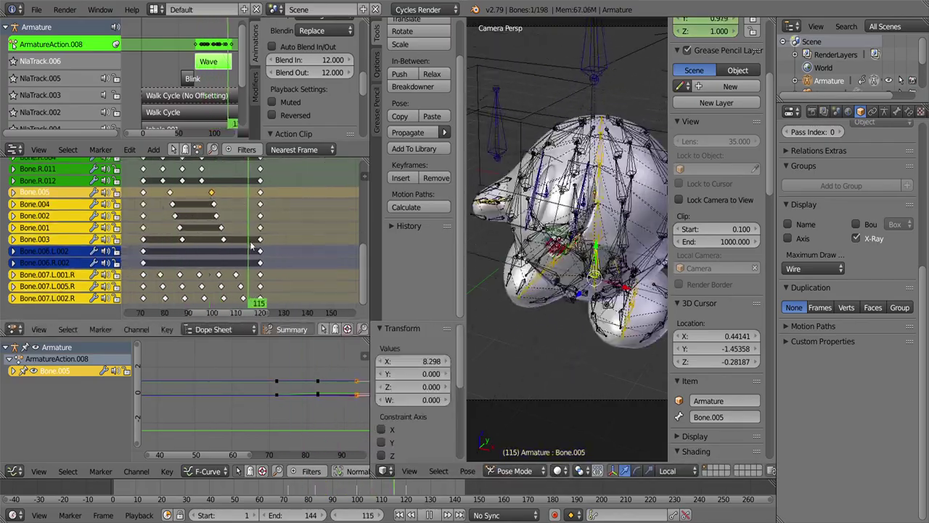
key("i")
left_click(571, 207)
right_click(176, 215)
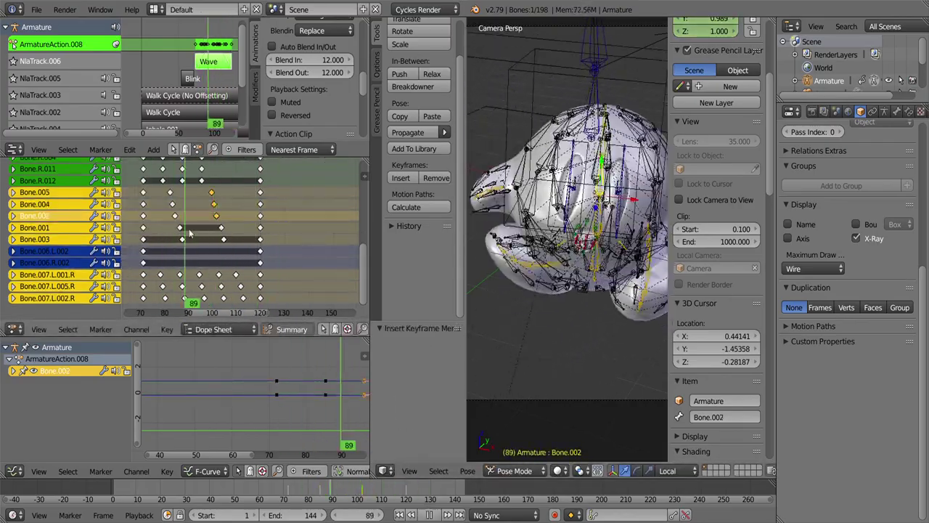
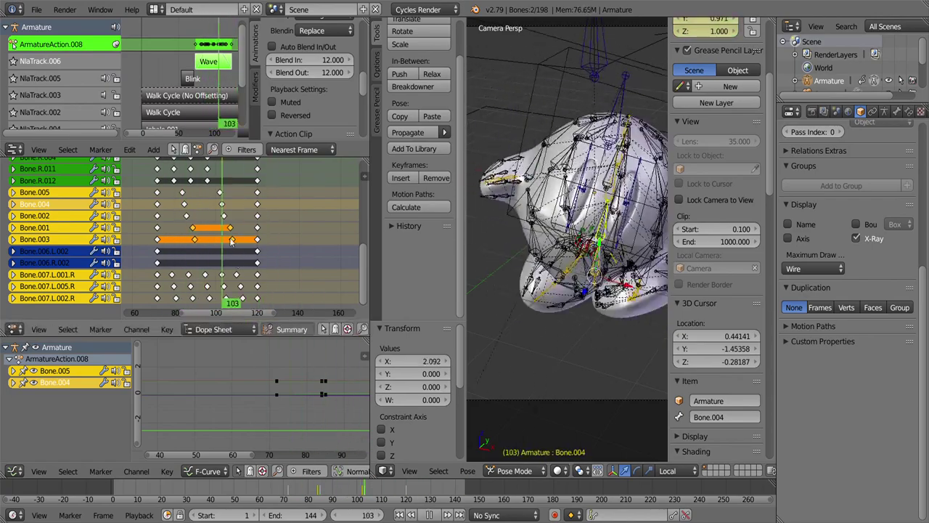
- Leave tweak mode on the current strip and play the animation
left_click(206, 103)
key("Tab")
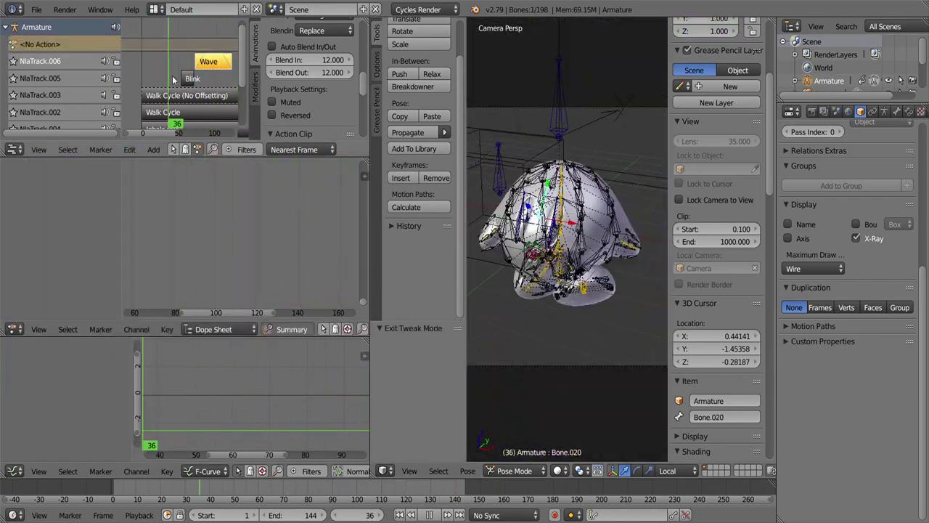
key("alt+a")
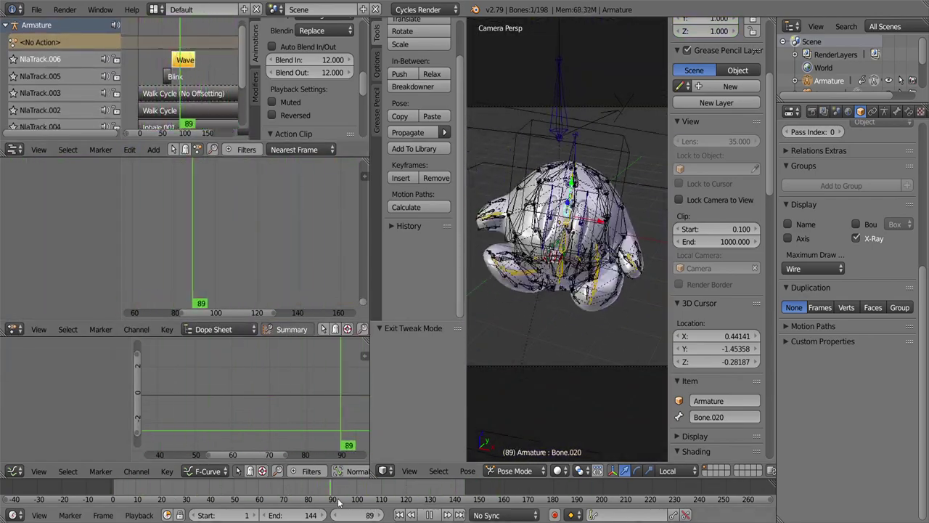
- Duplicate the Inhale strip onto a new NLA track, placed near frame 127
key("shift+d")
left_click(188, 116)
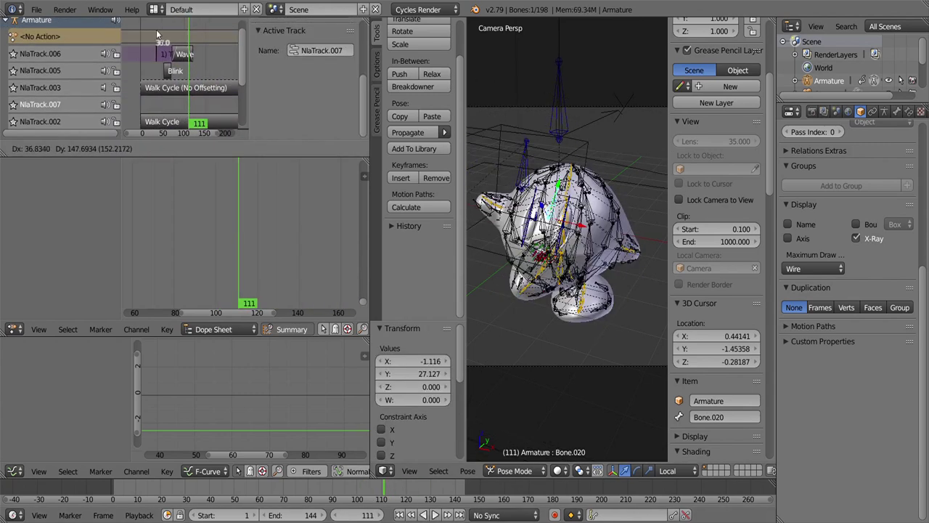
left_click(156, 34)
left_click(223, 96)
- Set the Inhale.003 strip's end frame to 192 in the sidebar
key("n")
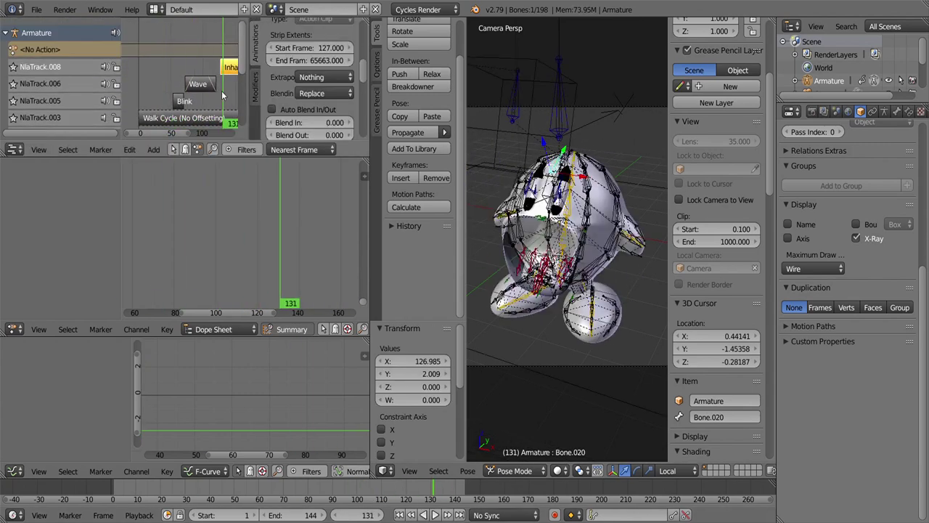
scroll(319, 73, "down", 5)
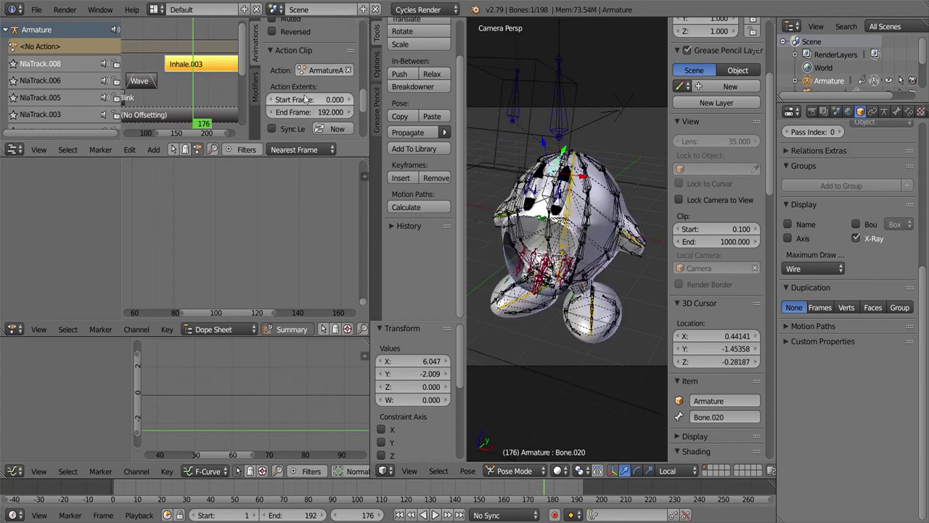
scroll(328, 66, "up", 5)
scroll(325, 88, "up", 2)
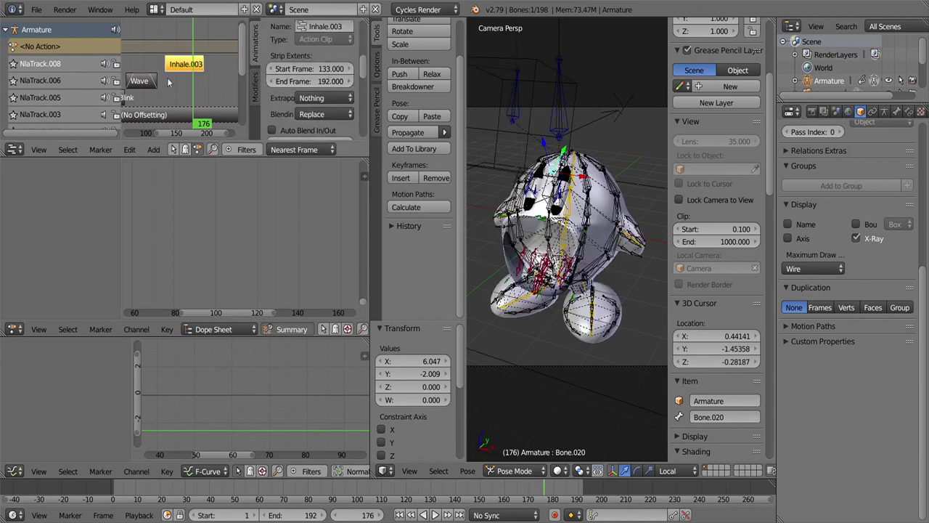
scroll(326, 90, "down", 2)
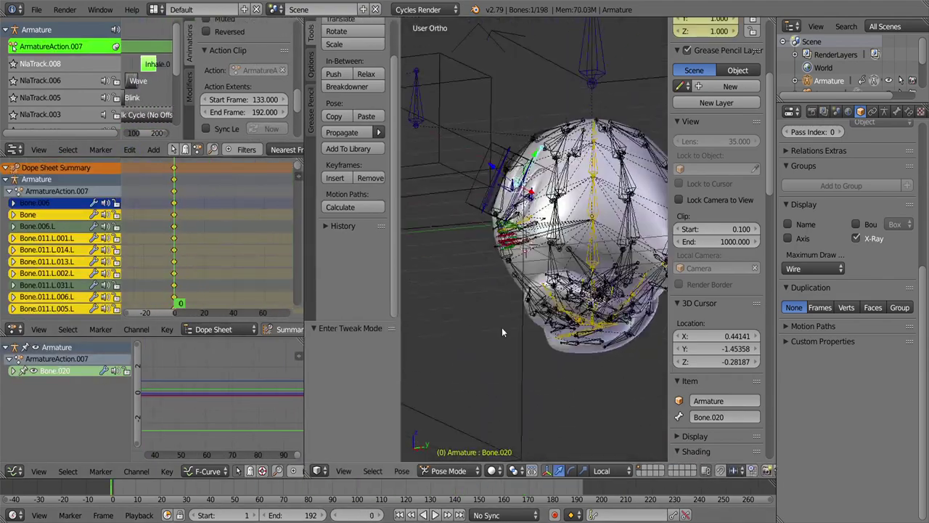
- Box-select the unwanted bone keyframes in the Dope Sheet and delete them
key("a")
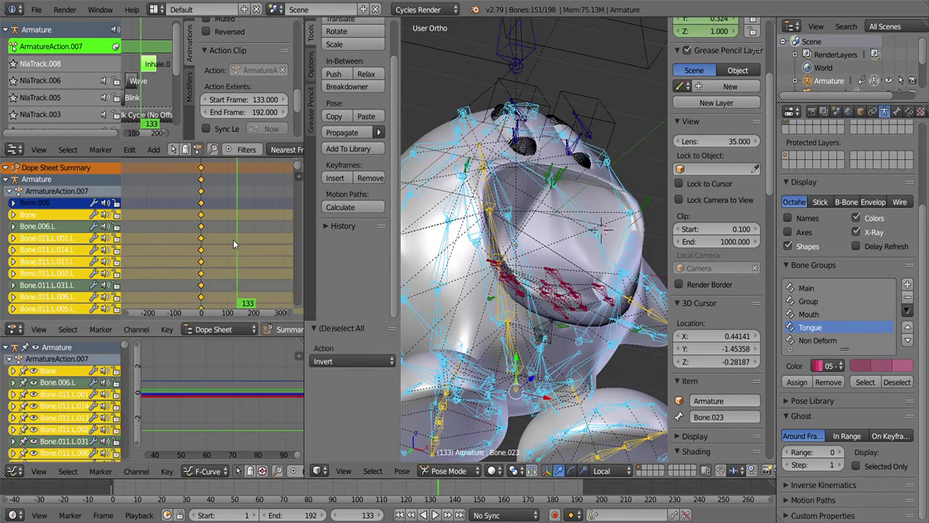
scroll(210, 298, "down", 3)
left_click_drag(237, 209, 203, 306)
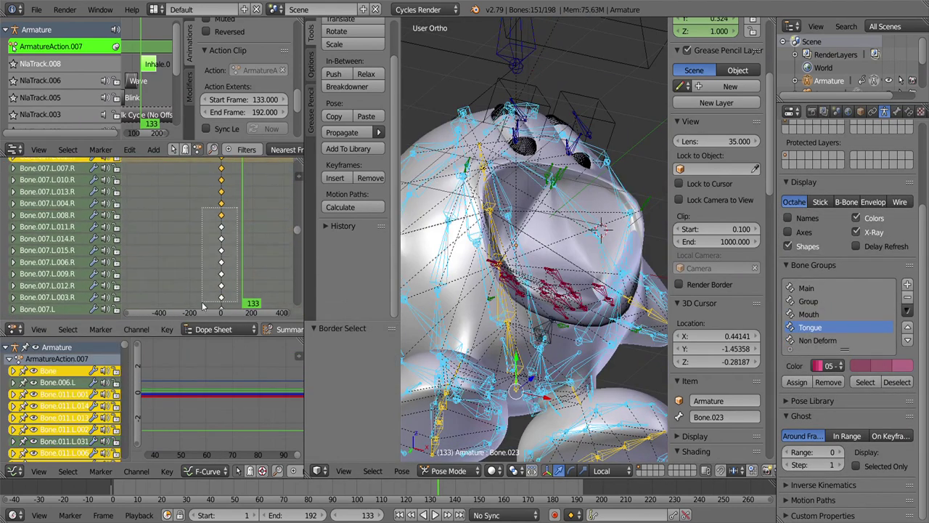
scroll(301, 274, "down", 5)
key("b")
scroll(283, 294, "down", 5)
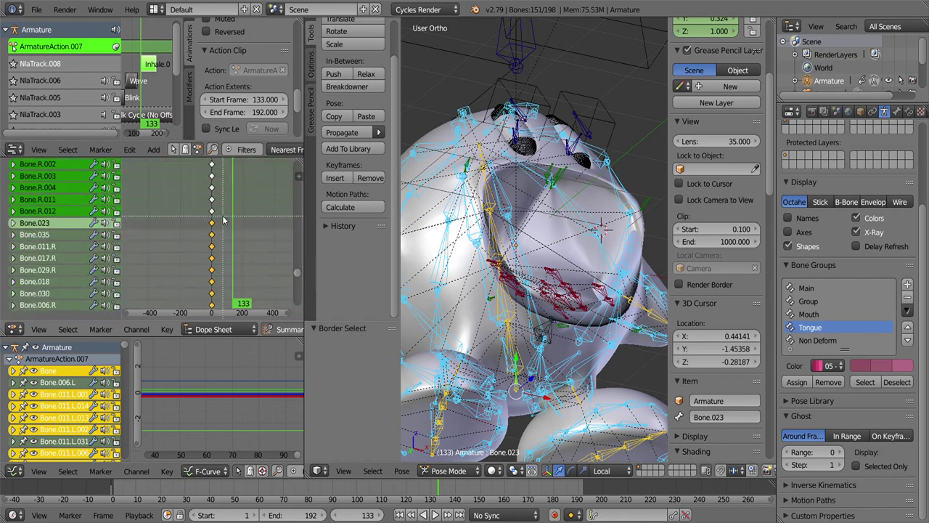
scroll(283, 293, "down", 5)
key("ctrl+z")
key("a")
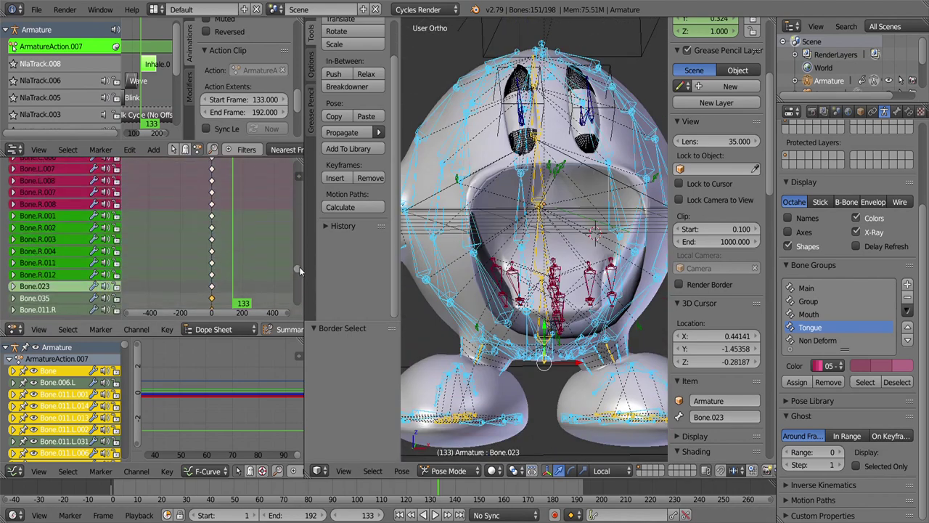
key("x")
left_click(207, 193)
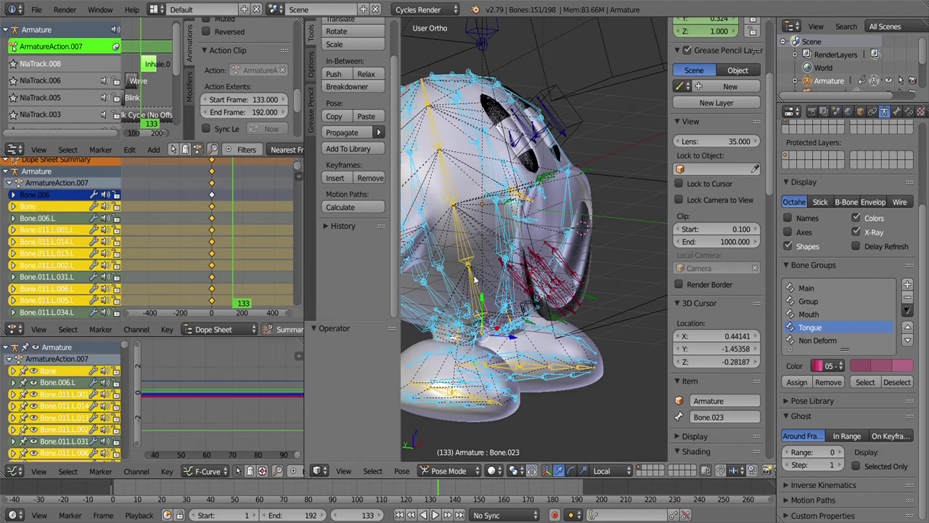
- Select the connected bones from the front view and delete their keyframes
scroll(292, 249, "down", 3)
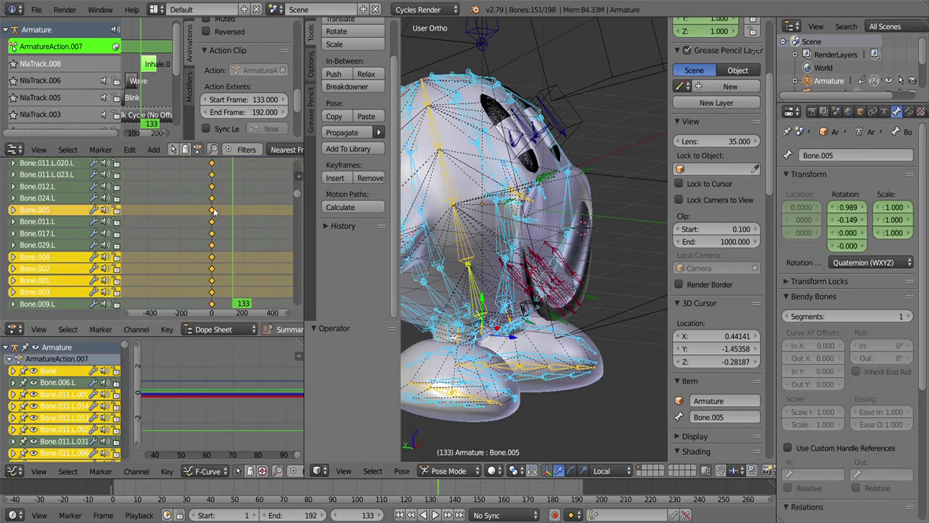
key("KP_1")
mouse_move(491, 253)
middle_mouse_down()
mouse_move(522, 239)
mouse_move(307, 225)
middle_mouse_up()
key("l")
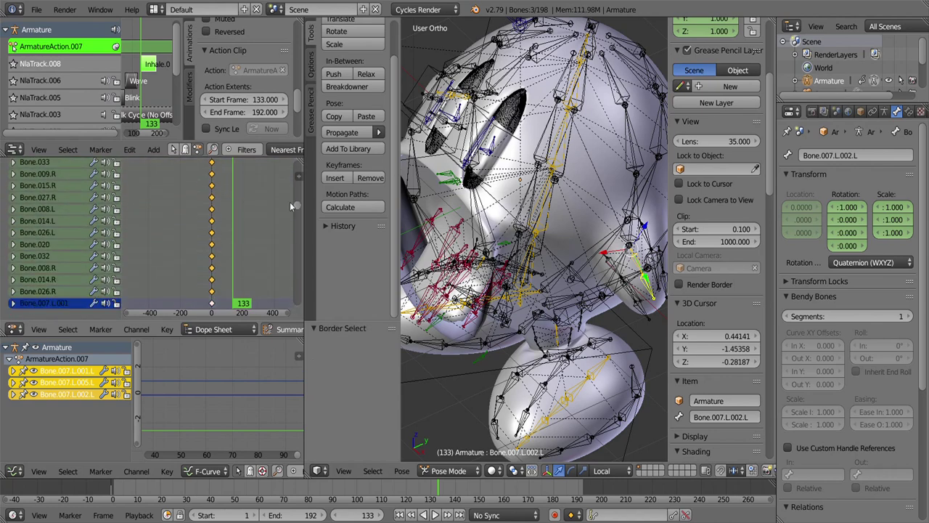
scroll(295, 223, "down", 3)
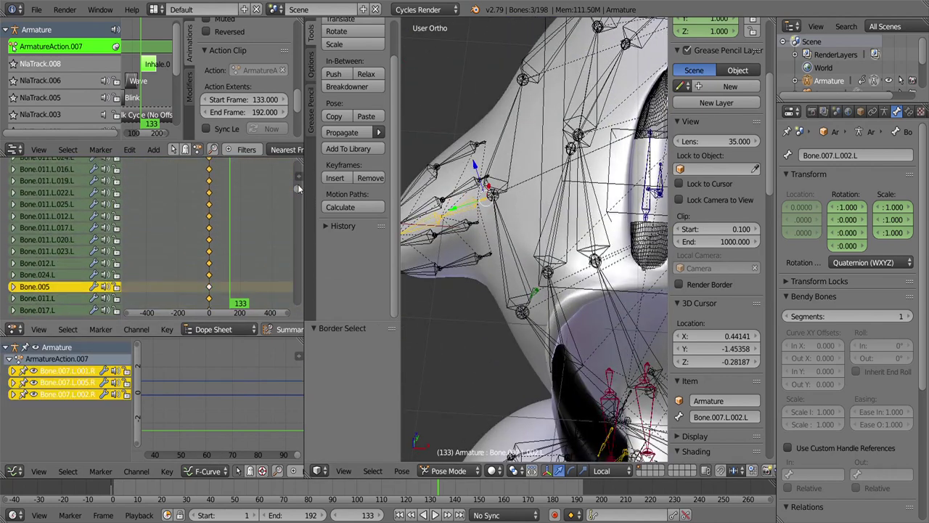
scroll(299, 200, "up", 3)
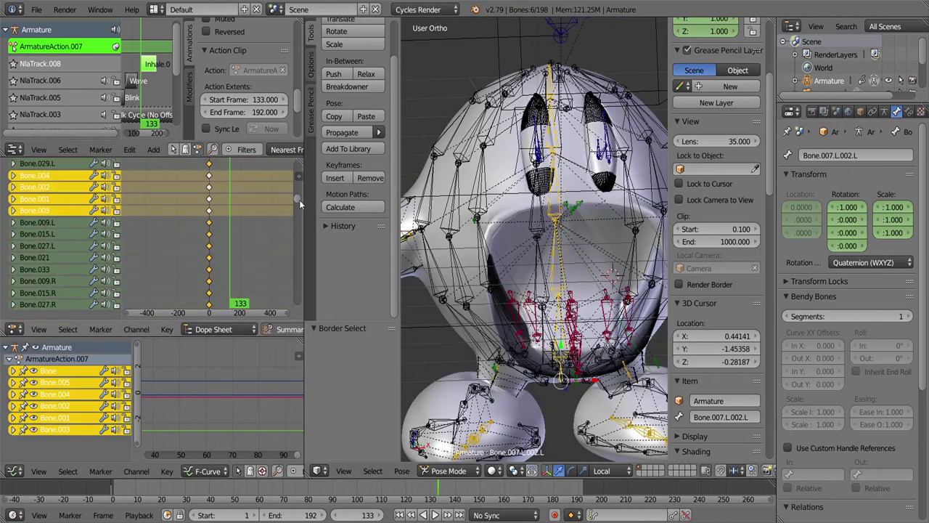
scroll(299, 200, "down", 3)
scroll(290, 176, "down", 2)
key("Delete")
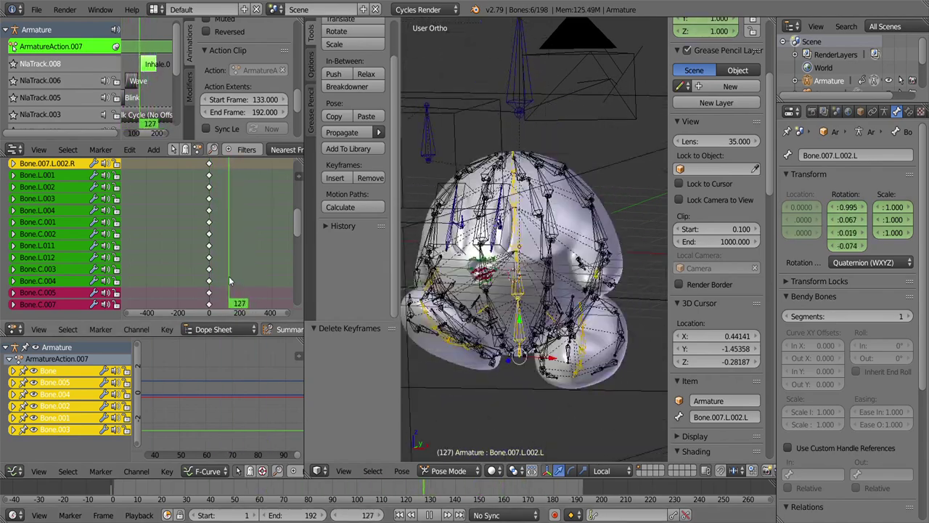
key("alt+a")
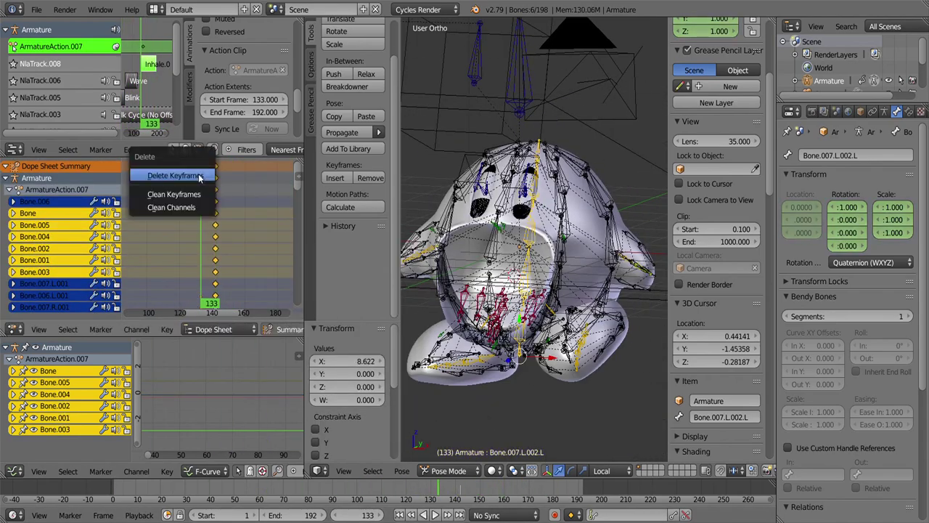
left_click(334, 116)
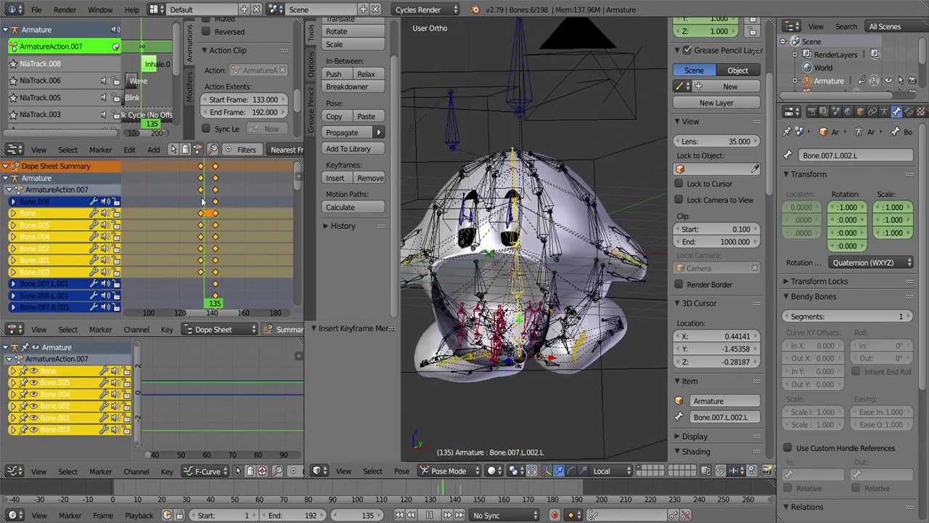
- Select all remaining keys, delete the extras, and replay to check the two key columns
key("Escape")
key("a")
key("a")
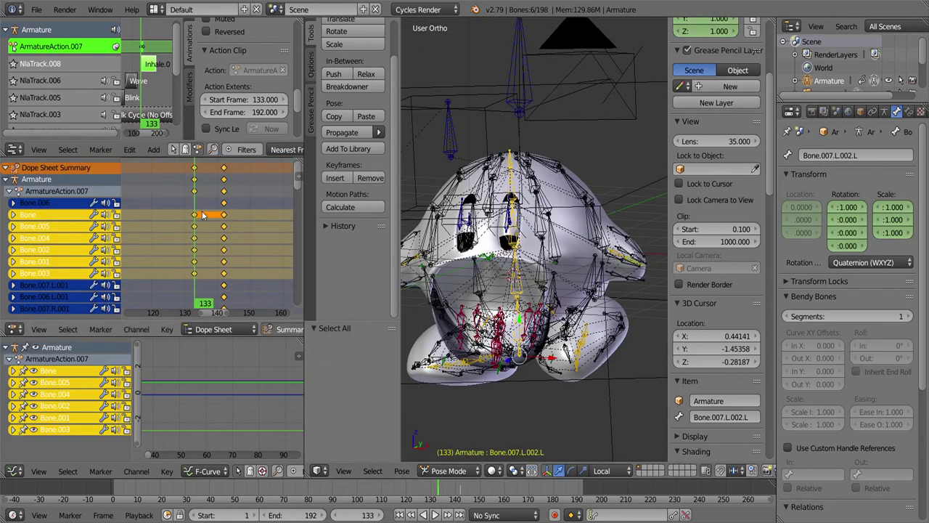
key("a")
scroll(294, 337, "down", 15)
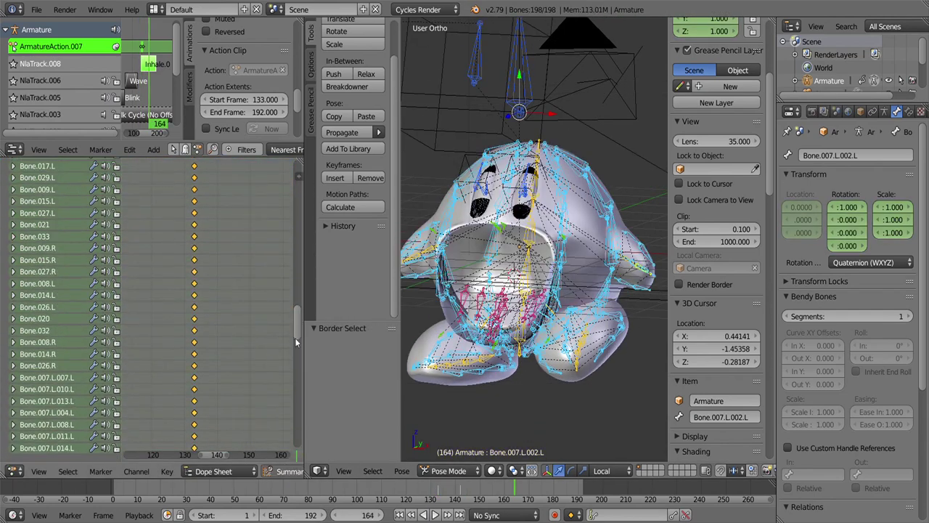
scroll(270, 379, "up", 15)
key("Delete")
key("alt+a")
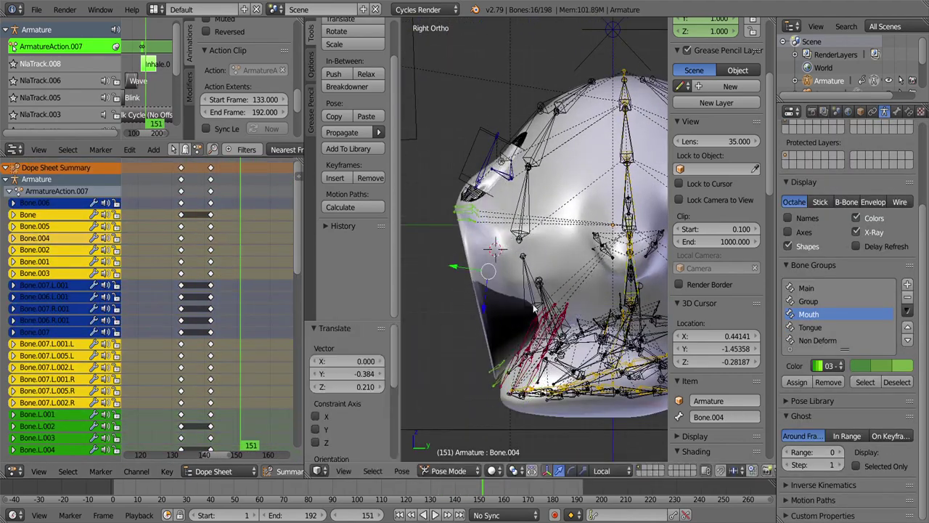
- Tilt a head bone slightly and key the pose near frame 151
left_click(538, 283)
key("r")
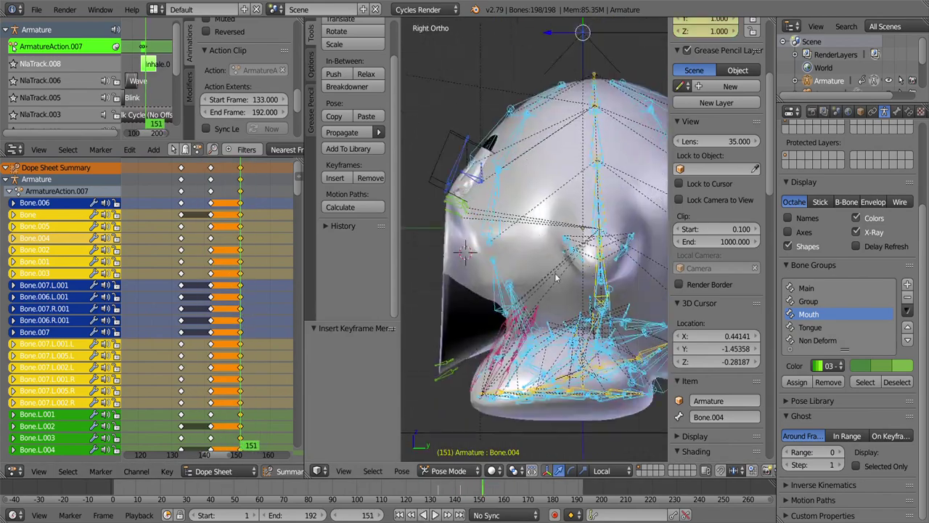
left_click(569, 205)
middle_click_drag(569, 205, 508, 205)
key("a")
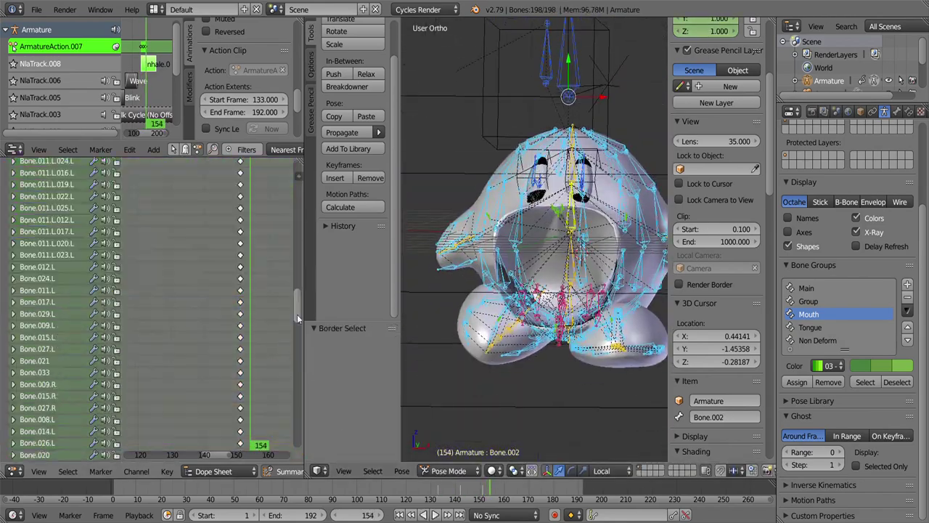
mouse_move(297, 314)
left_mouse_down()
mouse_move(298, 413)
mouse_move(297, 174)
left_mouse_up()
key("KP_3")
key("a")
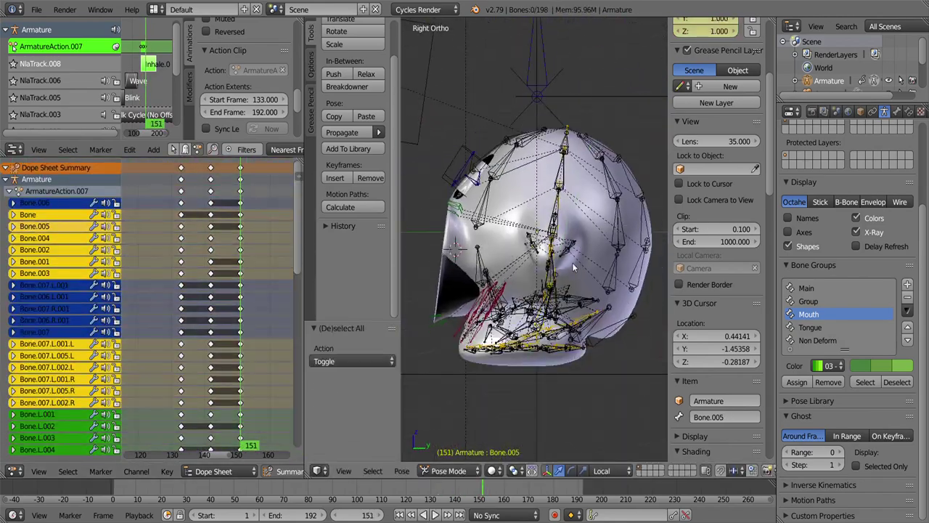
middle_click_drag(552, 254, 887, 210)
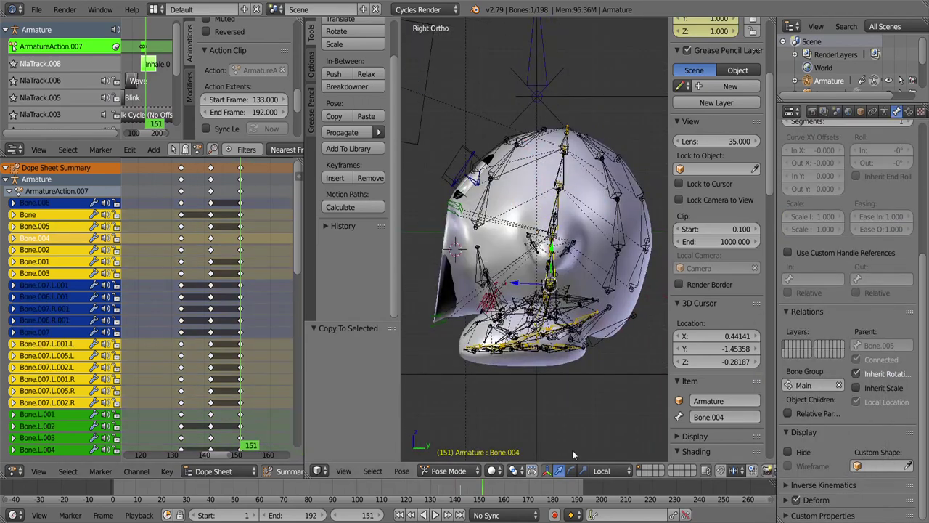
key("i")
key("alt+a")
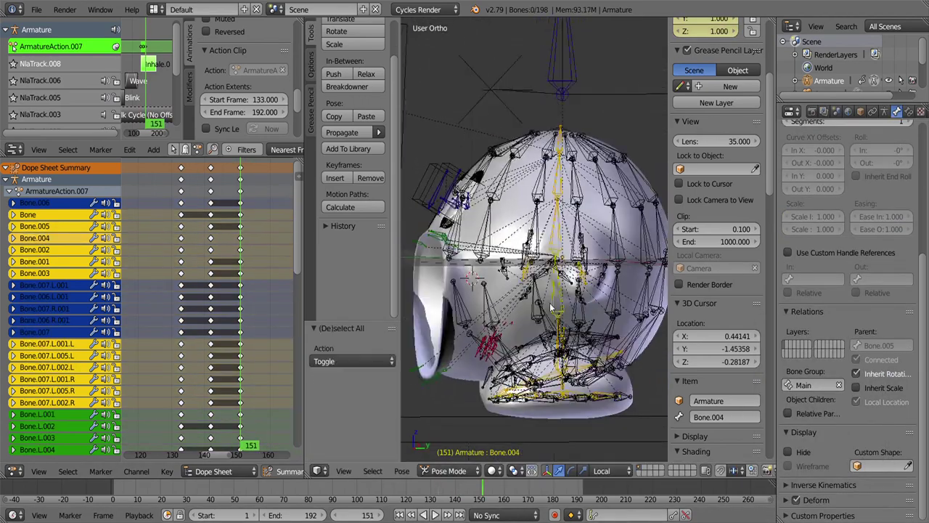
key("Escape")
key("KP_1")
- Scale and lower the Mouth bone group using Individual Origins as the pivot
left_click(883, 111)
left_click(808, 314)
left_click(865, 382)
left_click(513, 470)
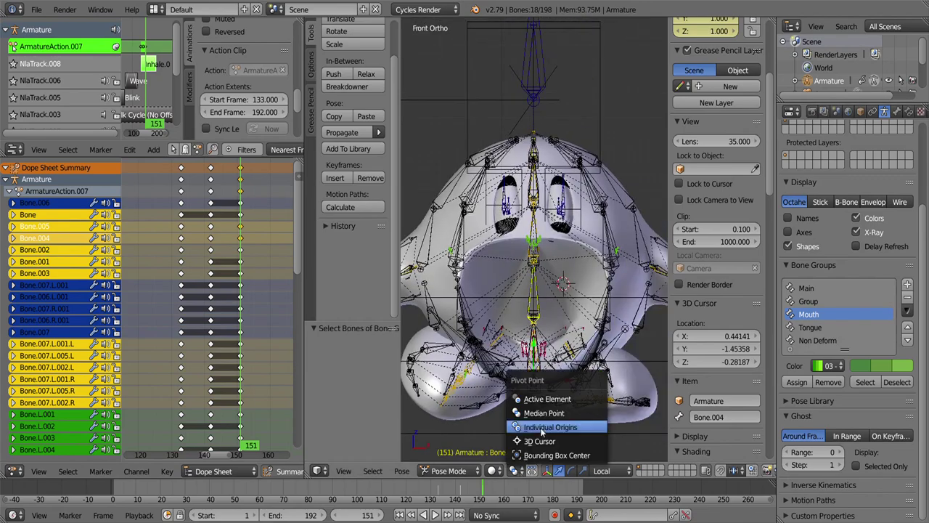
key("s")
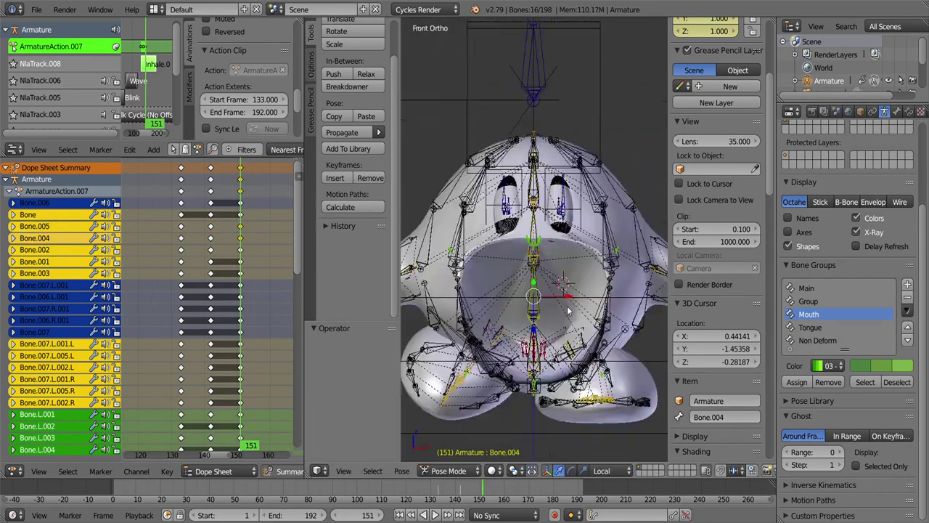
key("g")
left_click(542, 256)
middle_click_drag(542, 256, 508, 239)
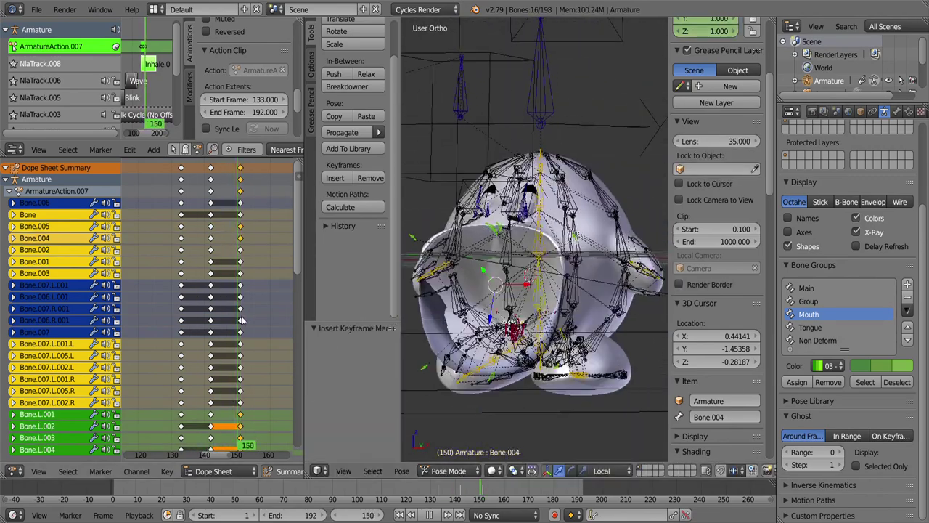
- Duplicate the selected keyframes and shift the copies a few frames later
key("shift+d")
left_click(247, 232)
key("alt+a")
key("g")
left_click(278, 216)
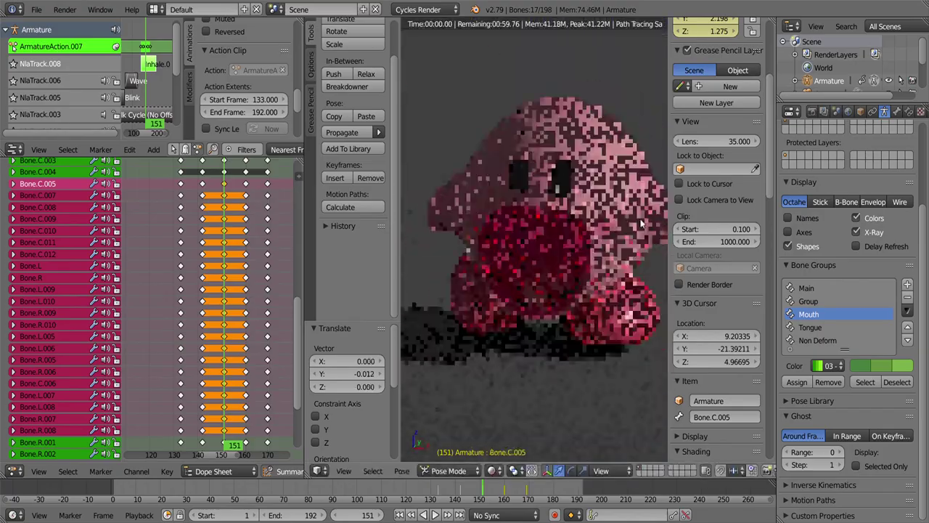
- Pull the mouth bone open along Y and key it, then leave tweak mode on Inhale.003
key("g")
key("y")
left_click(613, 181)
key("i")
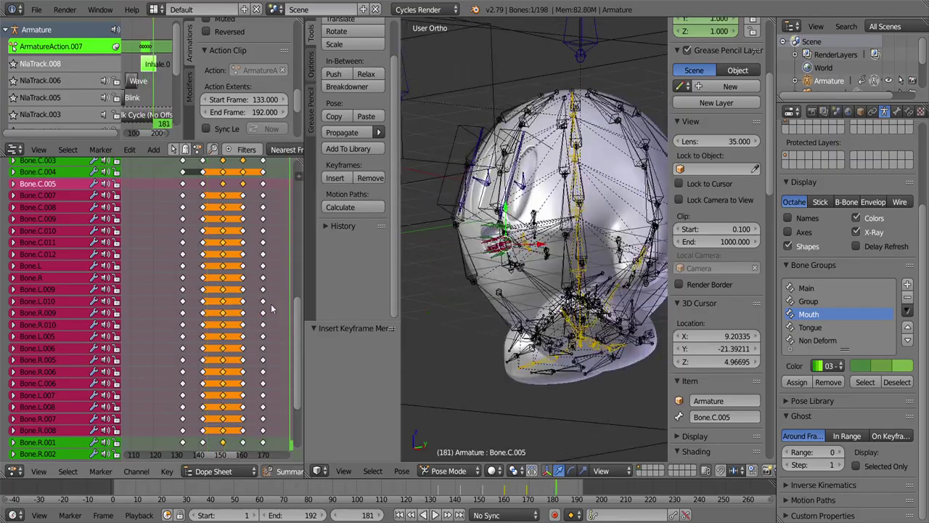
key("Tab")
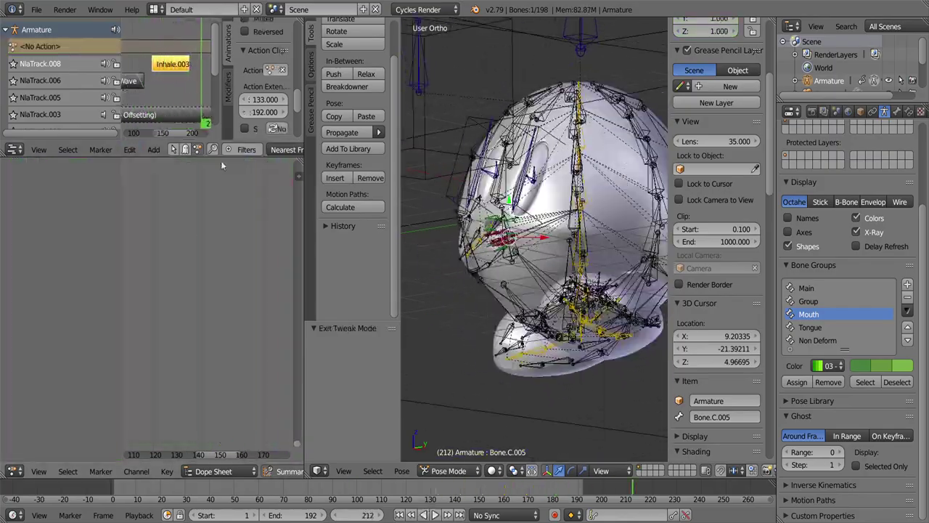
- Replay the animation, toggle tweak mode on Inhale.003, and slide a strip about 17 frames earlier
scroll(321, 108, "up", 3)
key("alt+a")
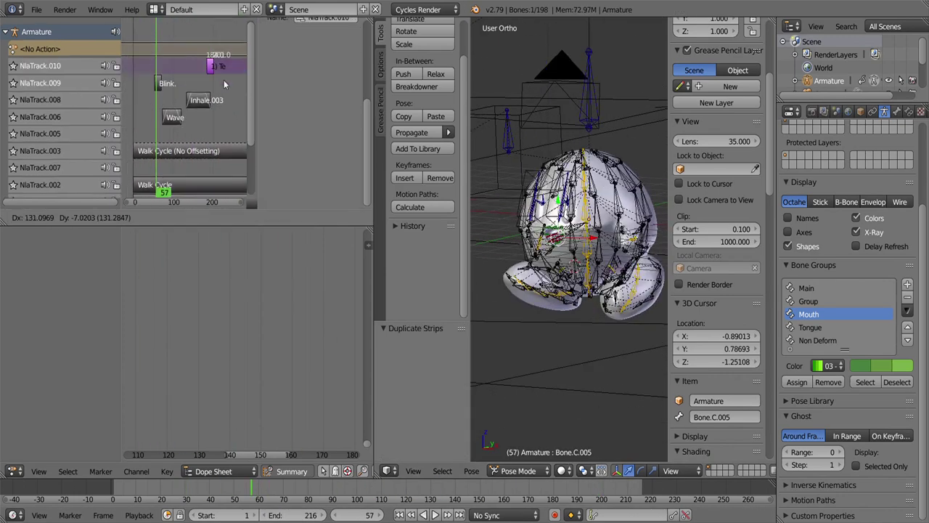
left_click(186, 95)
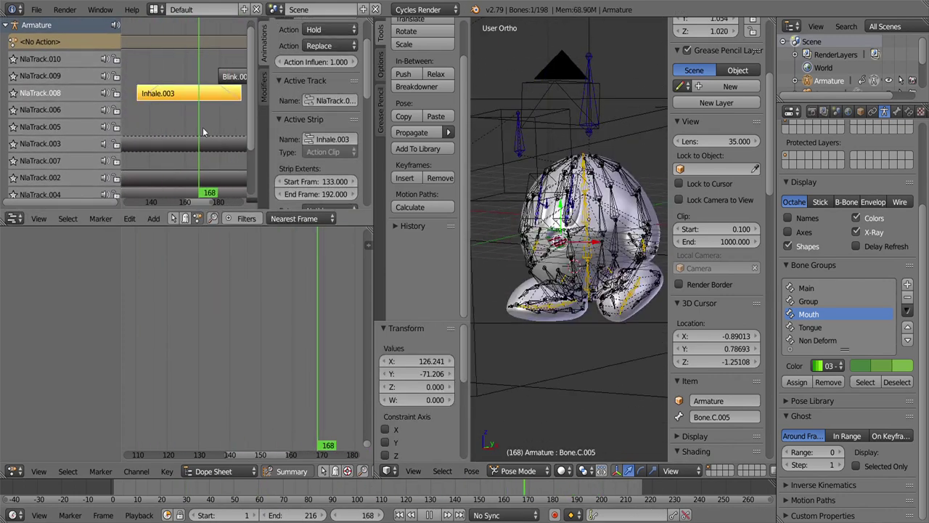
key("Tab")
key("Tab")
key("alt+a")
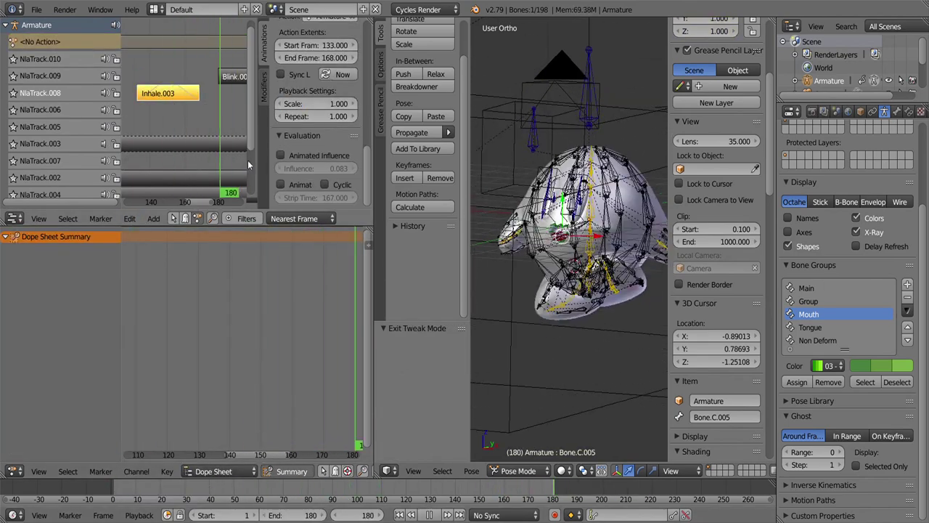
key("g")
key("Return")
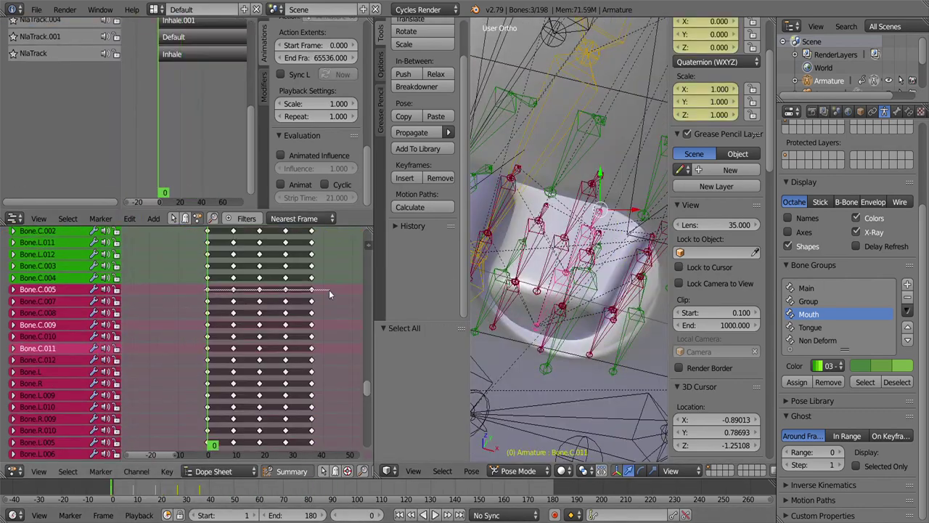
- Delete the Bone.C.011 keyframes from the action
key("x")
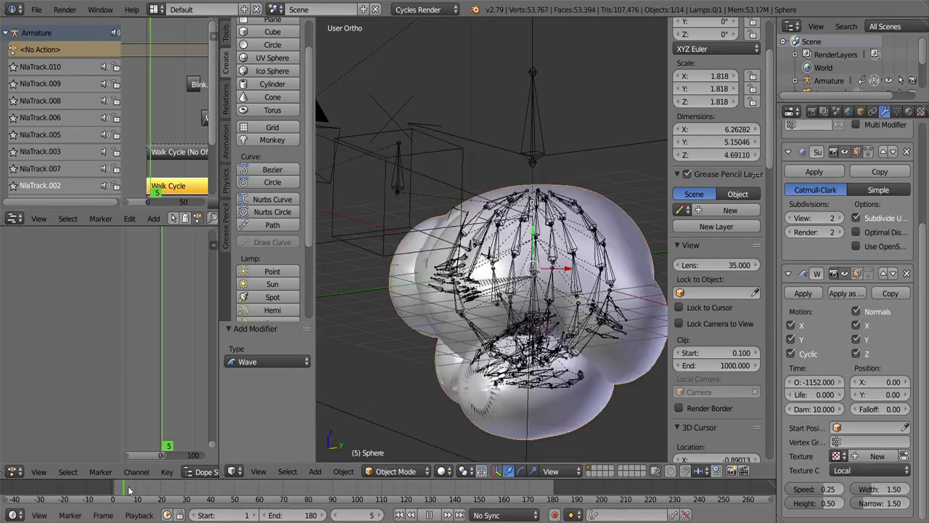
- Preview the wave, then bring the Wave modifier's Height down to 0 and keyframe it
key("alt+a")
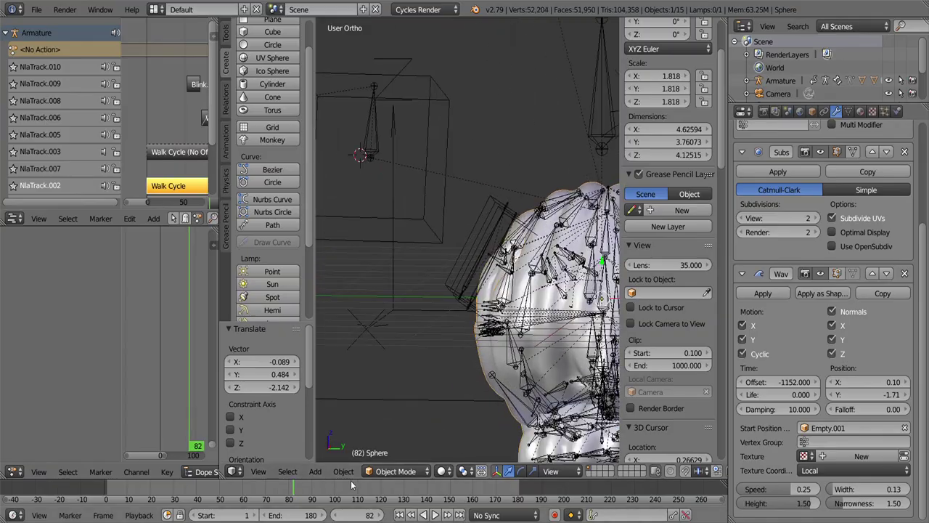
left_click(786, 503)
type("13")
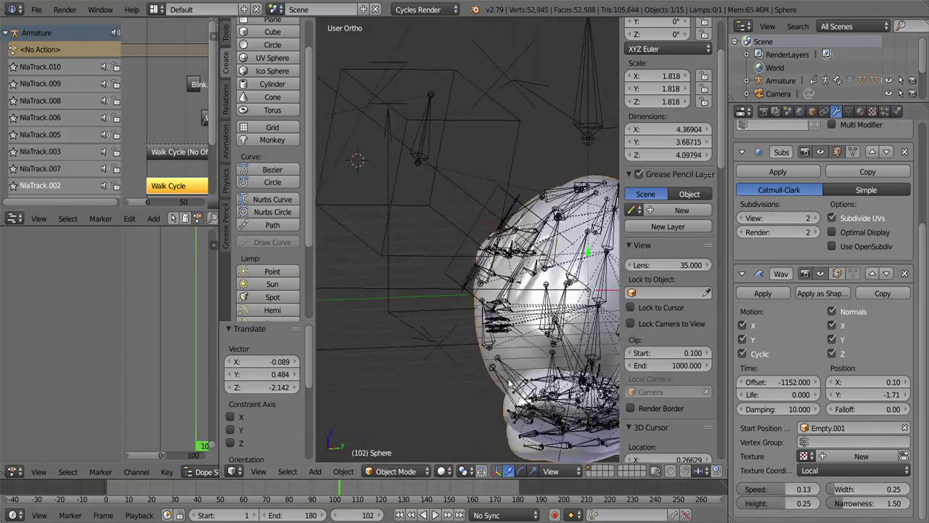
middle_click_drag(509, 381, 464, 303)
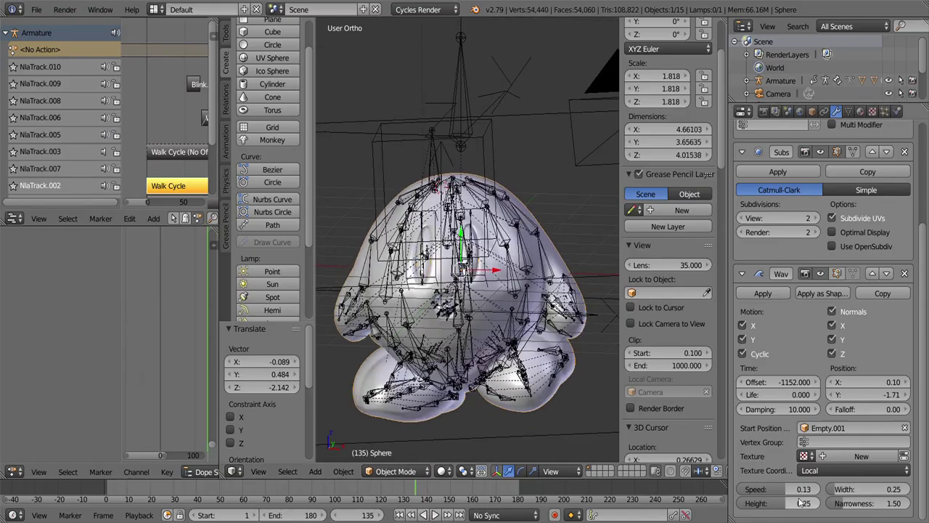
key("BackSpace")
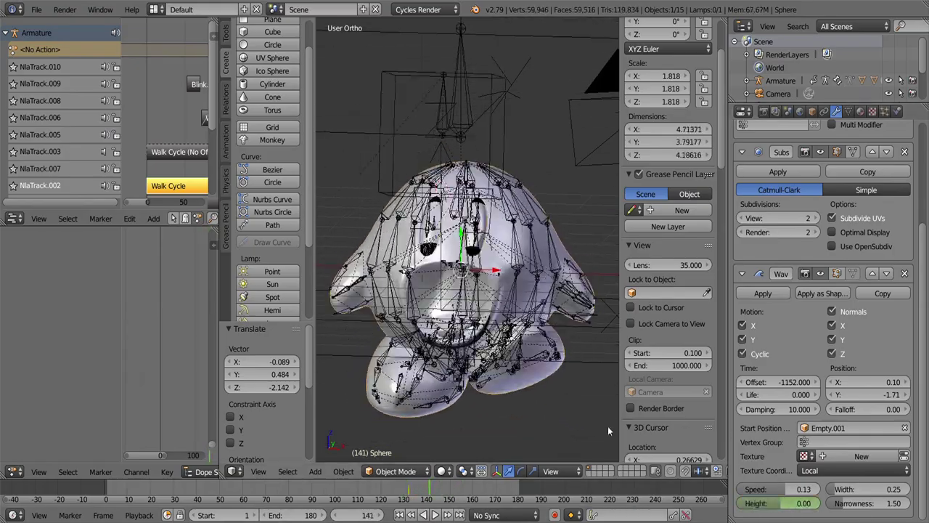
key("BackSpace")
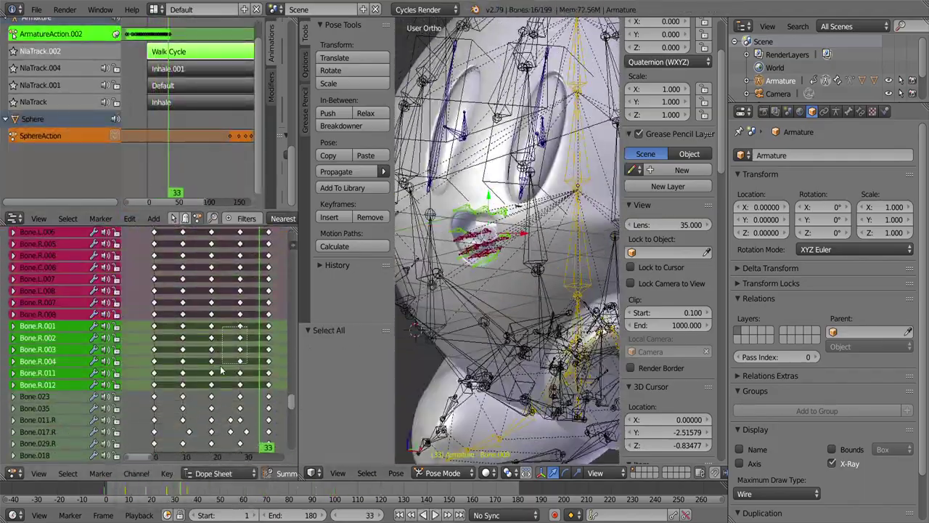
- Key the current bone pose and shift those keys about 18 frames later
key("i")
left_click(410, 339)
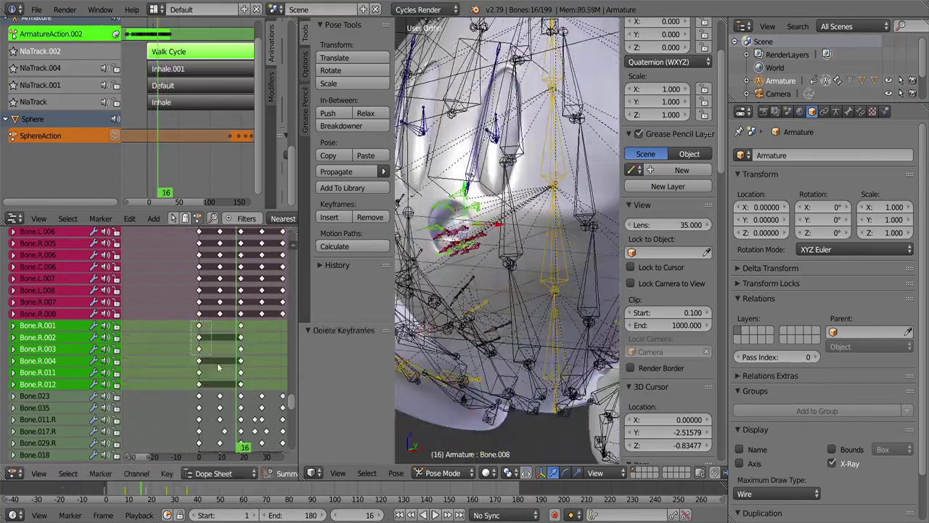
left_click_drag(204, 325, 248, 372)
key("alt+a")
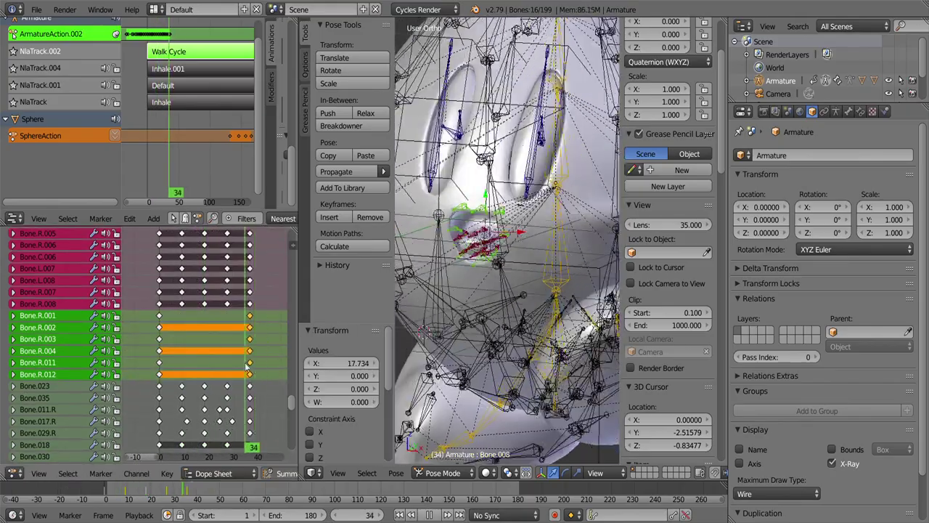
key("Escape")
- Box-select the Bone.R mouth keys and move them a few frames, then open the Wave strip's action
left_click_drag(167, 341, 210, 407)
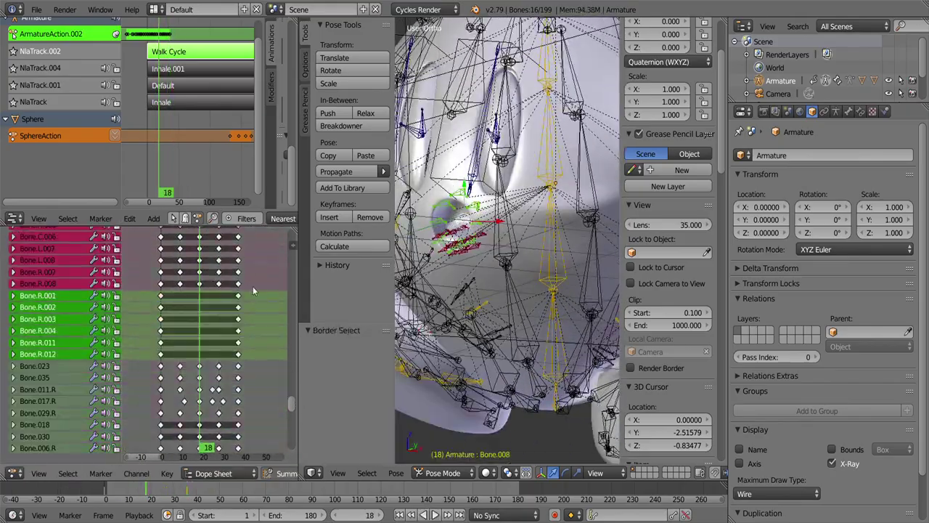
scroll(210, 408, "down", 2)
key("g")
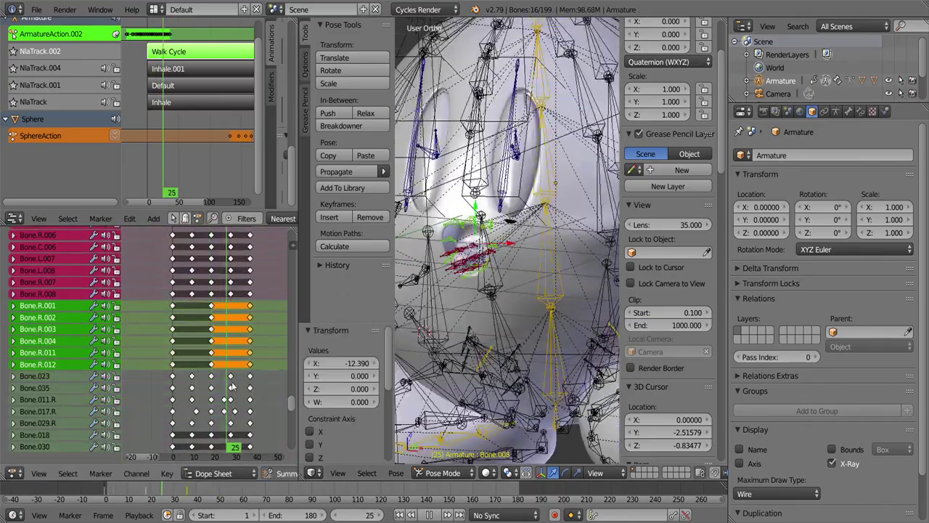
key("Tab")
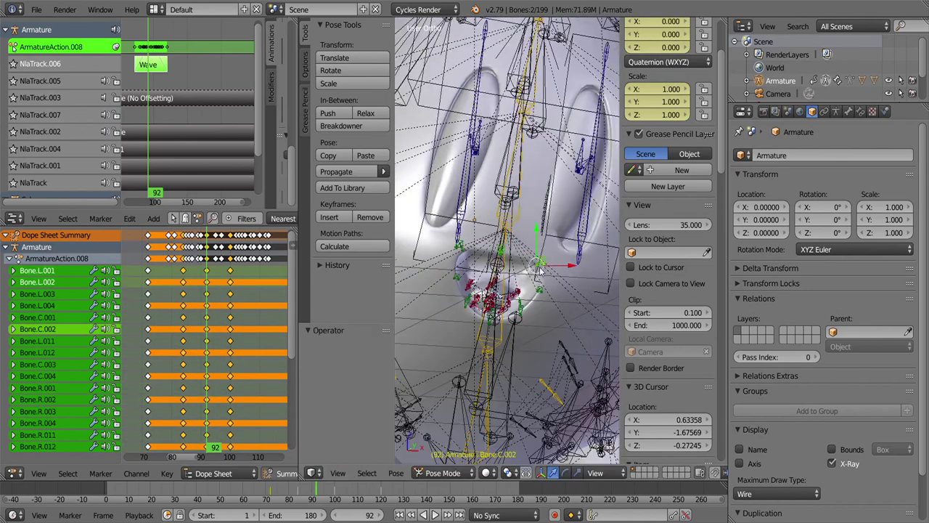
- In Pose Mode, reposition all bones and select the bones connected to the mouth
left_click(445, 429)
middle_click_drag(442, 363, 425, 262)
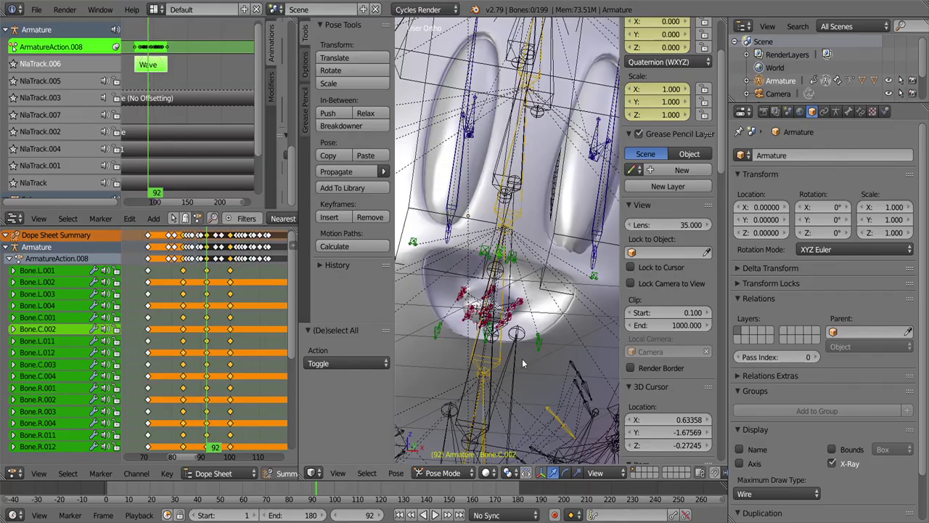
key("a")
middle_click_drag(523, 362, 428, 246)
left_click(492, 275)
middle_click_drag(492, 275, 545, 280)
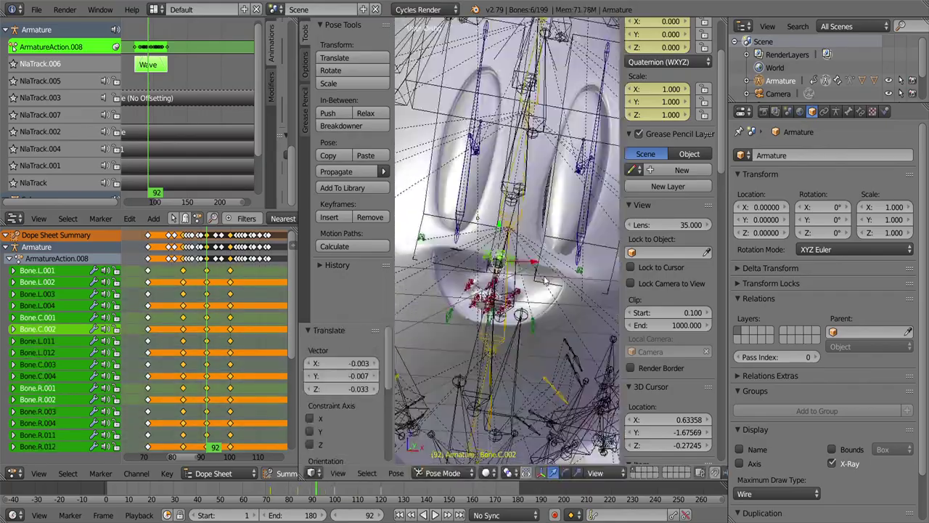
key("Escape")
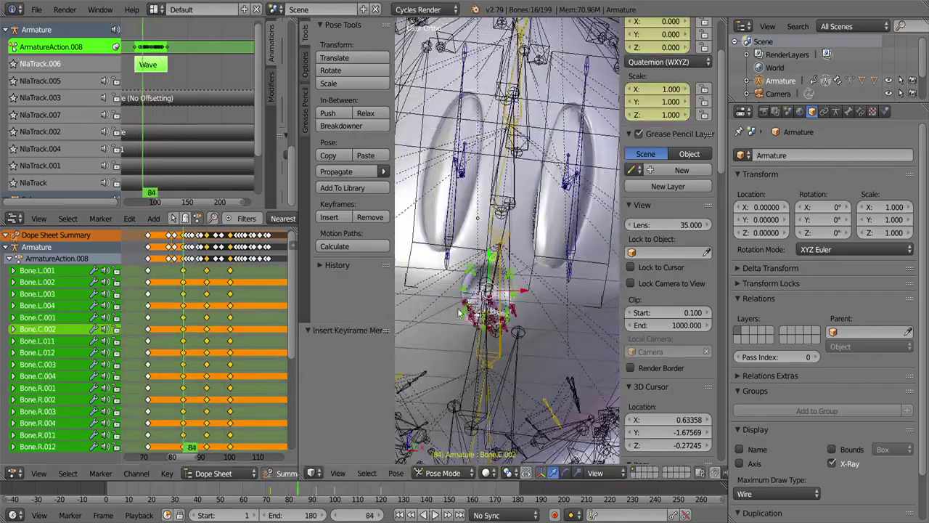
key("l")
key("KP_Decimal")
key("alt+a")
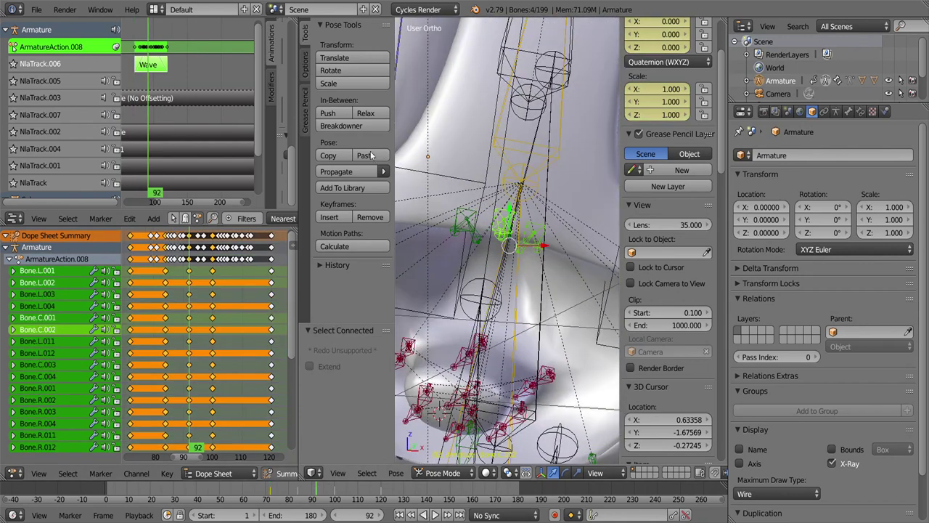
- Move and scale the mouth bones, then pick additional mouth bones
left_click(476, 278)
middle_click_drag(475, 278, 566, 326)
key("s")
left_click(496, 289)
key("a")
mouse_move(496, 288)
middle_mouse_down()
mouse_move(427, 232)
mouse_move(505, 254)
middle_mouse_up()
right_click(431, 243)
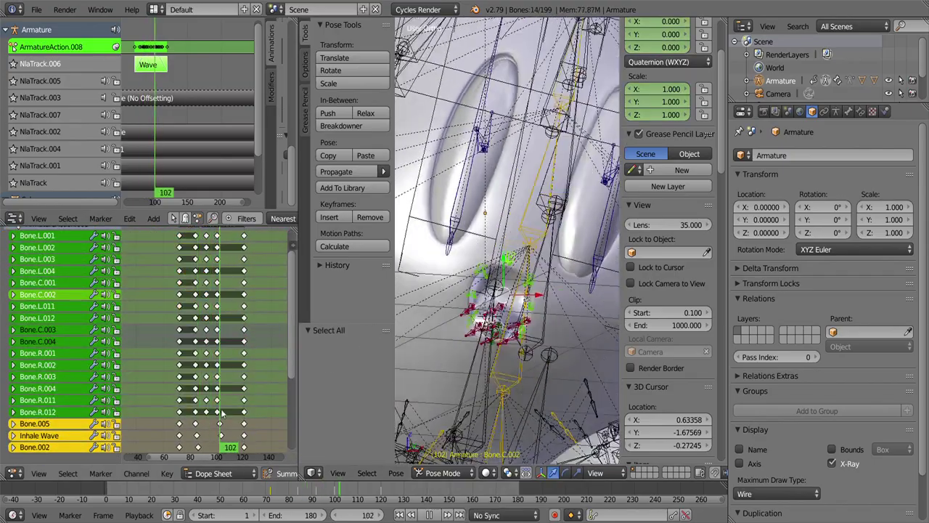
- Retime the mouth keyframes by box-selecting and moving them in the Dope Sheet
key("g")
left_click(193, 320)
right_click_drag(302, 293, 218, 443)
key("g")
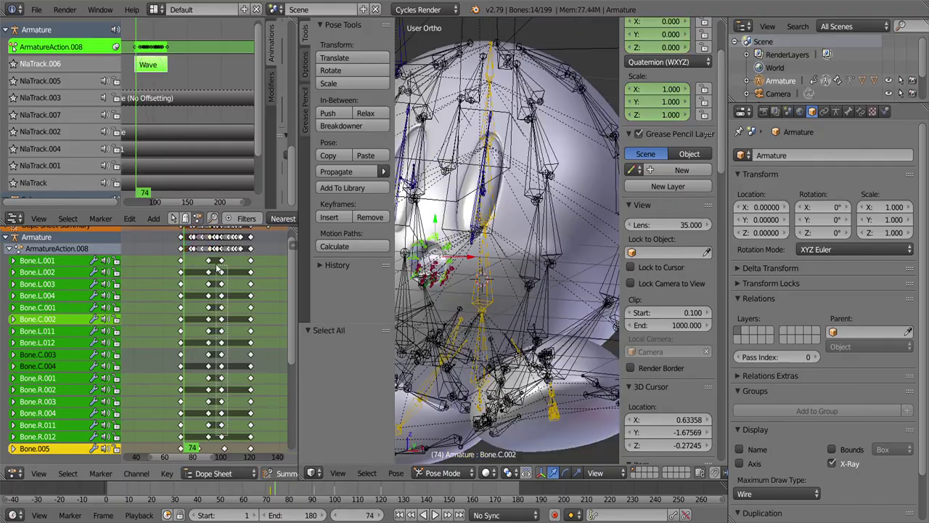
key("a")
left_click_drag(295, 226, 218, 359)
- Stretch the eye bones along Y and duplicate their keys near frame 108
key("ctrl+Tab")
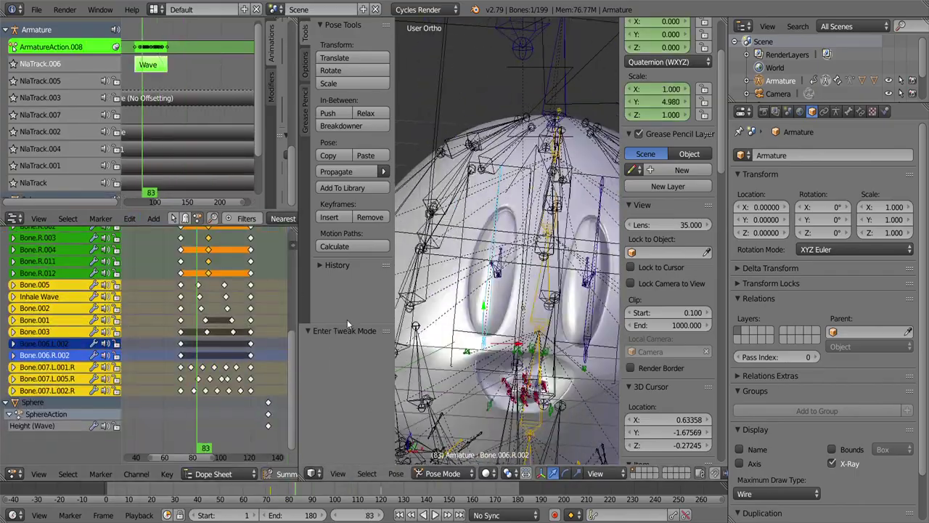
key("s")
key("y")
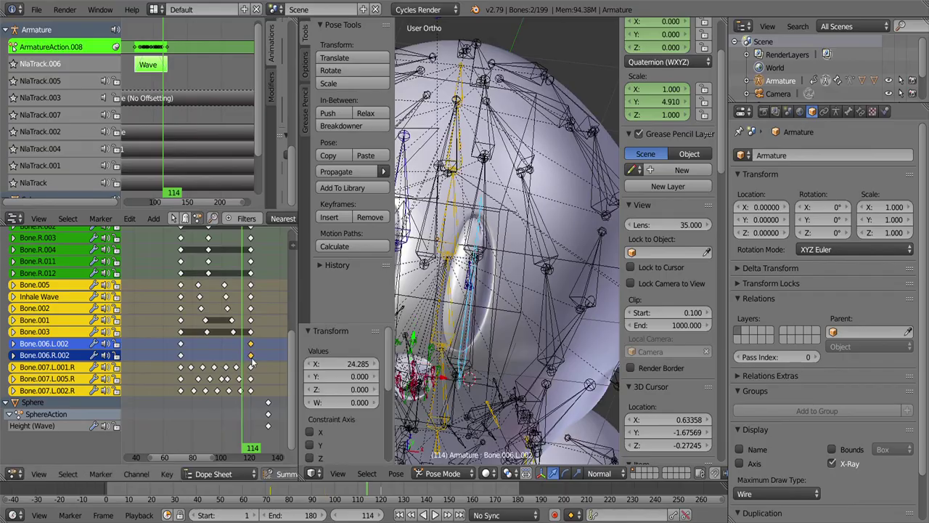
left_click(190, 359)
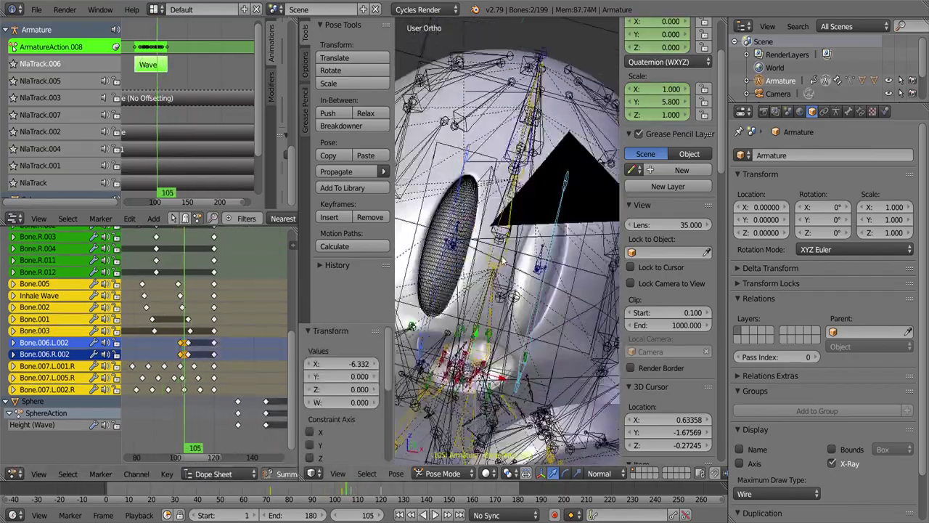
key("g")
key("y")
left_click(552, 198)
- Delete the unwanted keyframes and leave tweak mode on the Wave strip
key("x")
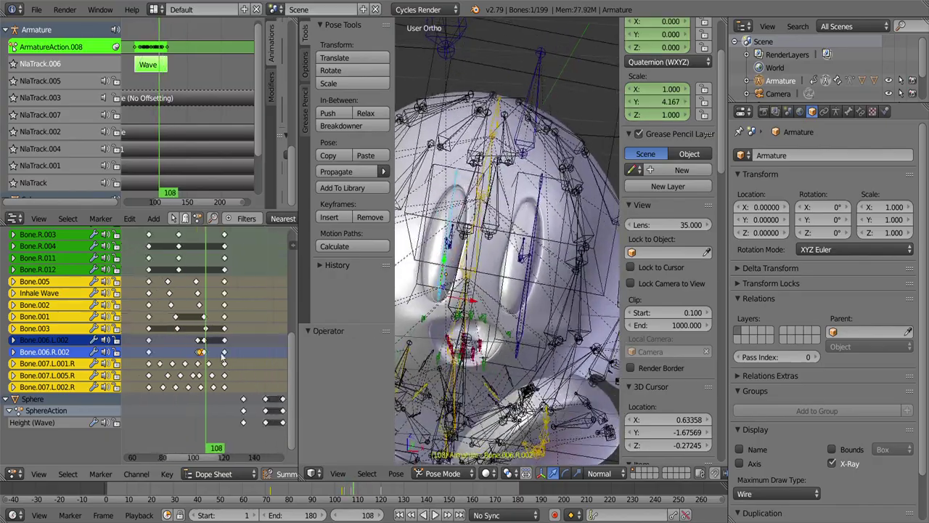
key("Tab")
left_click(228, 492)
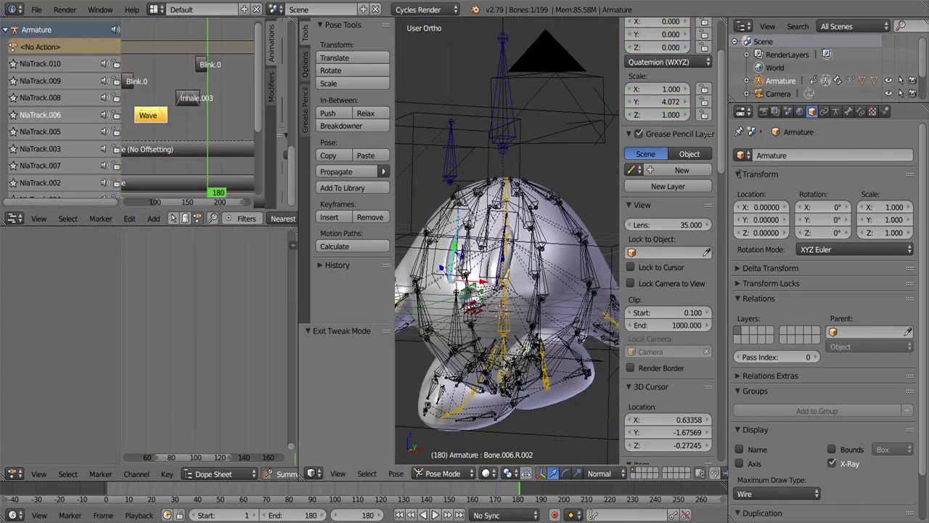
- Enter tweak mode on the NLA strip and shift a block of keys about 7 frames
left_click(129, 218)
left_click(210, 493)
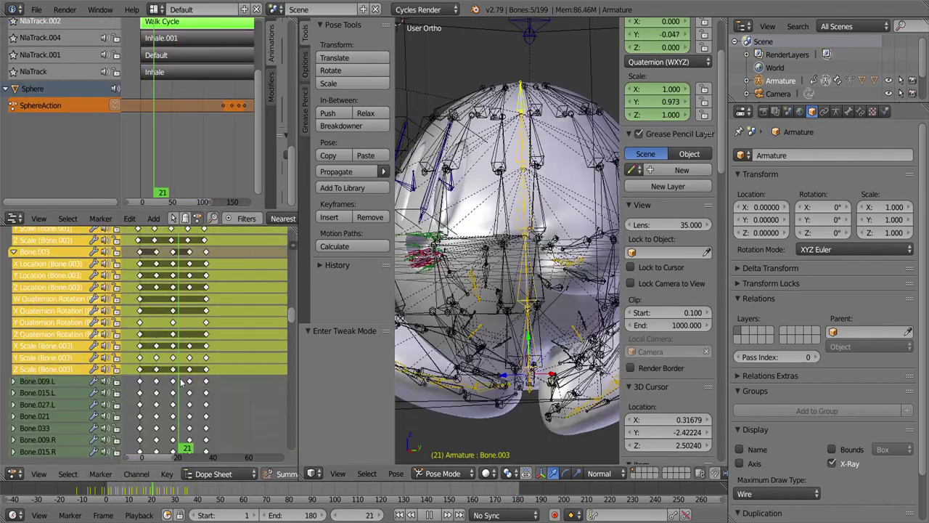
left_click_drag(180, 279, 212, 411)
key("g")
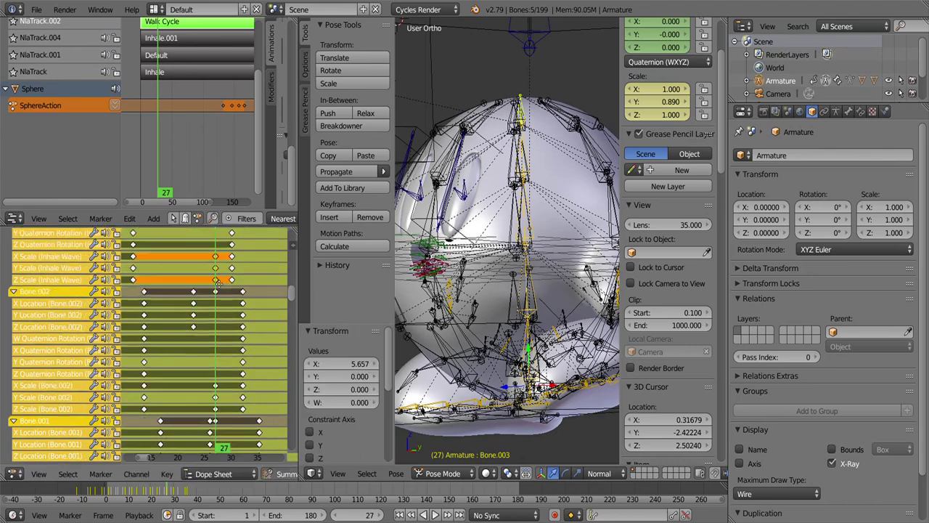
left_click(218, 406)
scroll(503, 308, "up", 3)
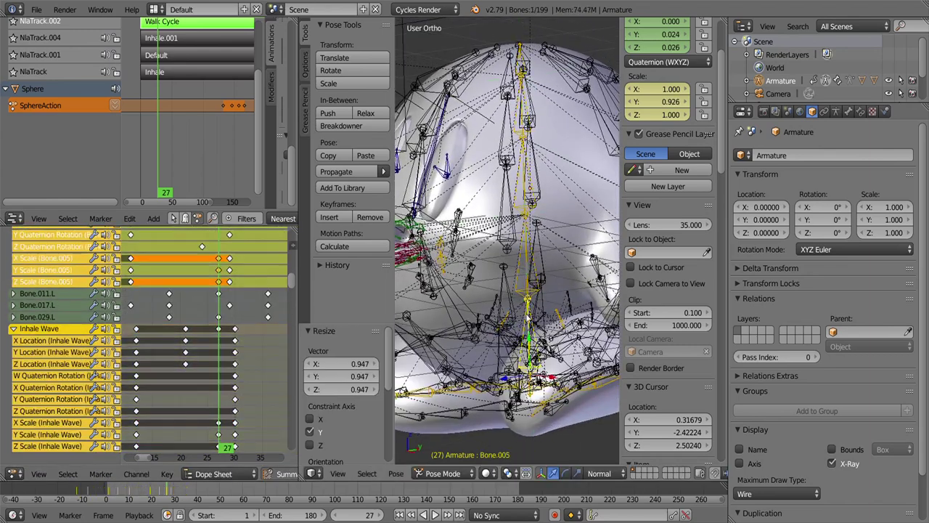
- Scale the bone with Shift+Y to exclude Y, then delete its scale keyframe
key("s")
key("shift+y")
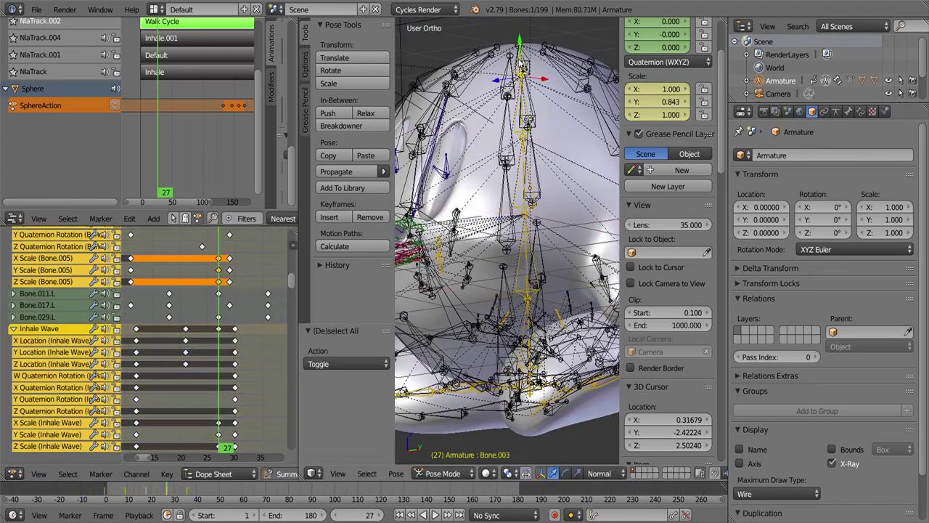
scroll(672, 182, "up", 3)
right_click(653, 174)
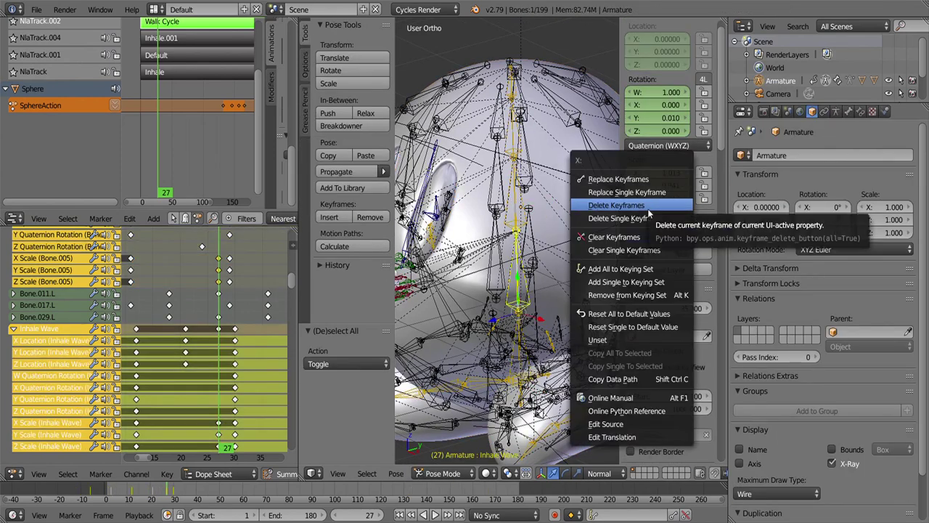
left_click(648, 205)
- Box-select the inhale squash keys and duplicate them to a later point in the action
scroll(218, 333, "down", 2)
scroll(225, 334, "down", 2)
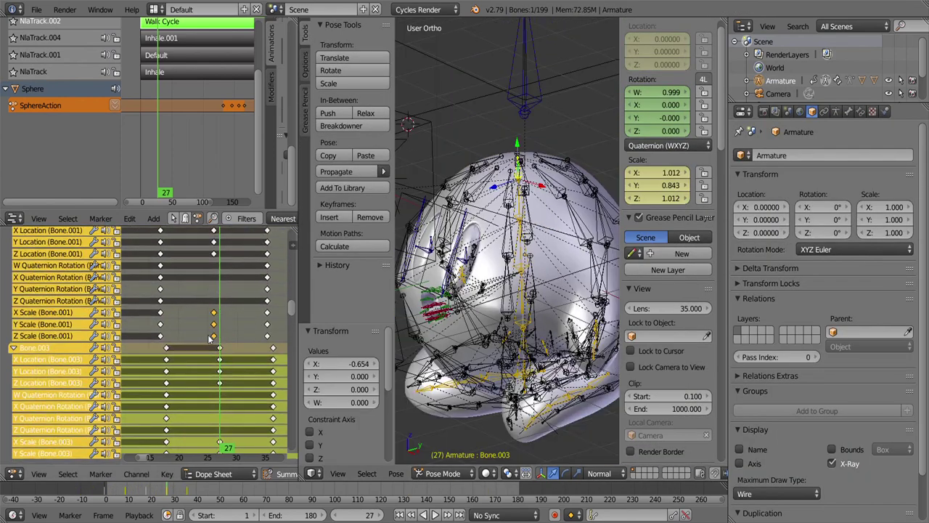
scroll(228, 334, "down", 2)
scroll(234, 333, "down", 2)
scroll(235, 333, "up", 3)
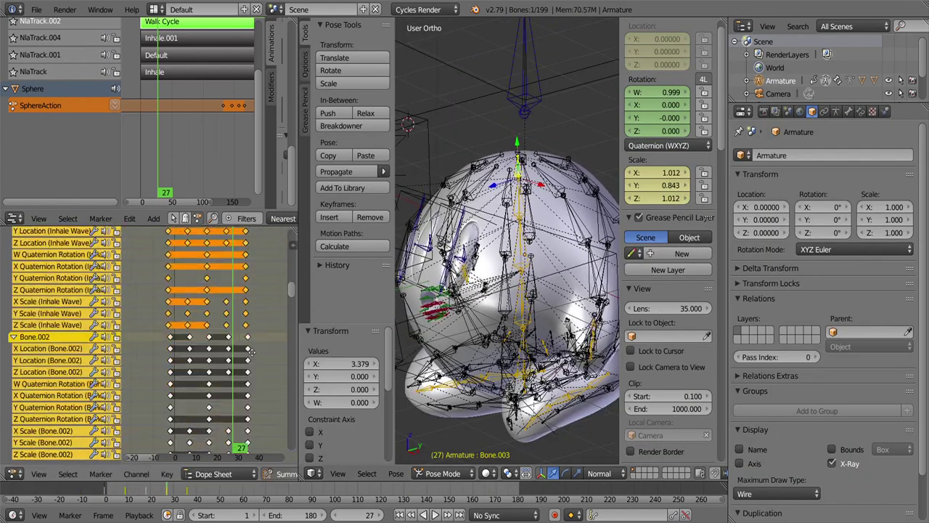
left_click_drag(234, 333, 235, 393)
scroll(235, 377, "down", 3)
scroll(235, 363, "down", 3)
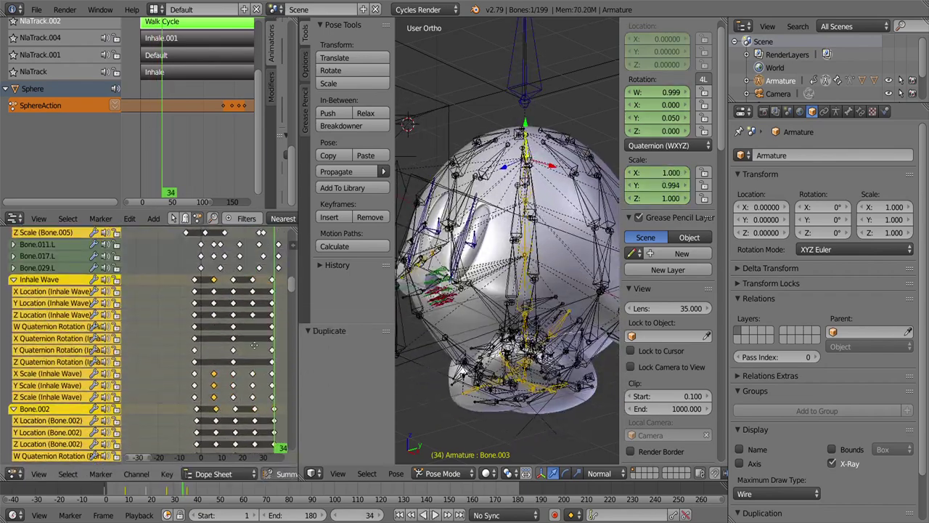
scroll(236, 349, "down", 3)
key("shift+d")
scroll(239, 377, "up", 3)
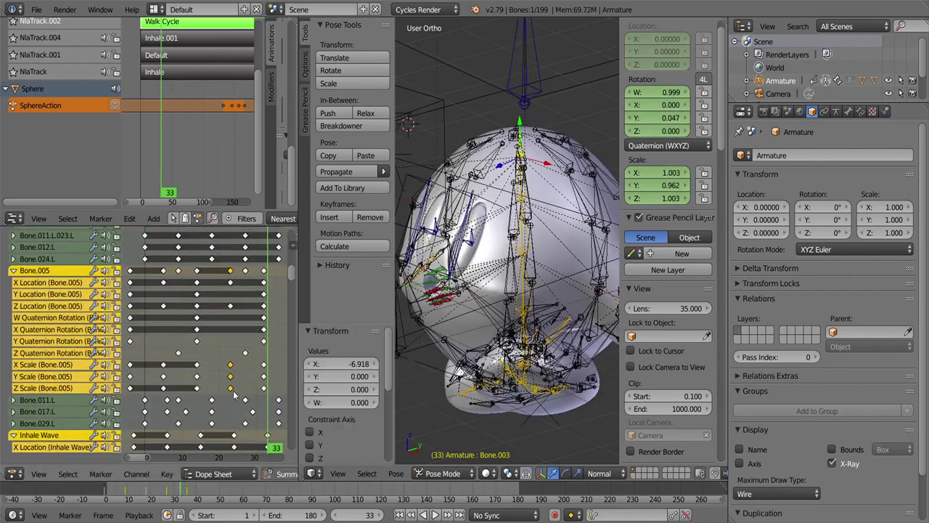
left_click(259, 435)
- Look through the camera with Numpad 0 and replay the animation from the start
key("alt+a")
key("KP_0")
scroll(269, 421, "down", 3)
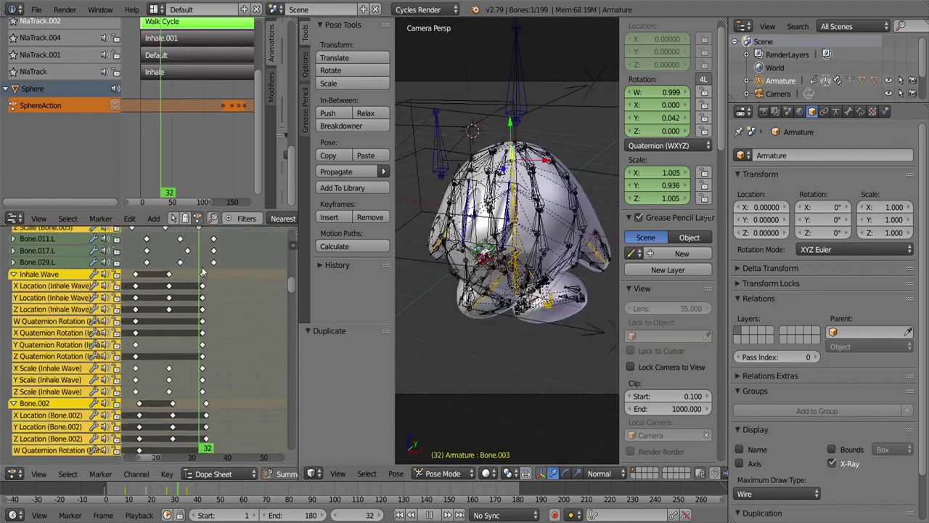
scroll(283, 399, "up", 3)
key("alt+a")
scroll(275, 392, "down", 3)
scroll(218, 370, "up", 3)
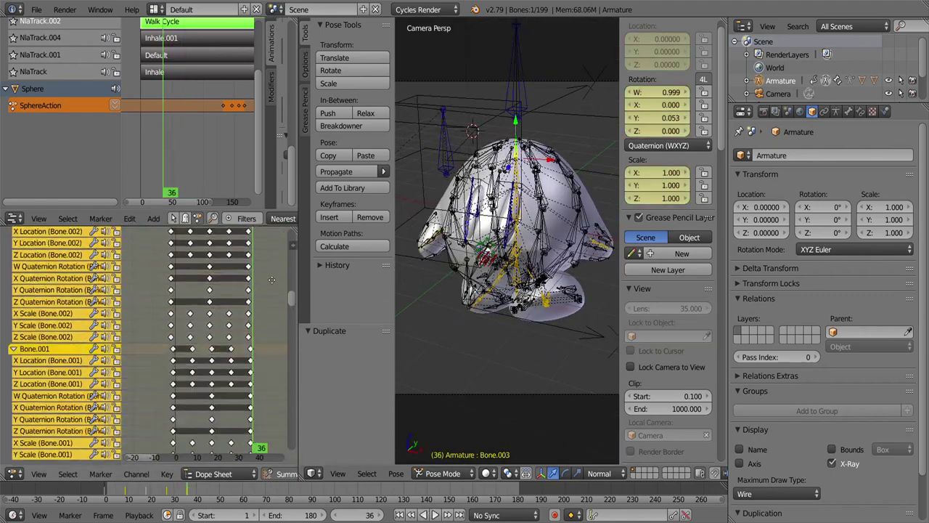
key("shift+Left")
key("alt+a")
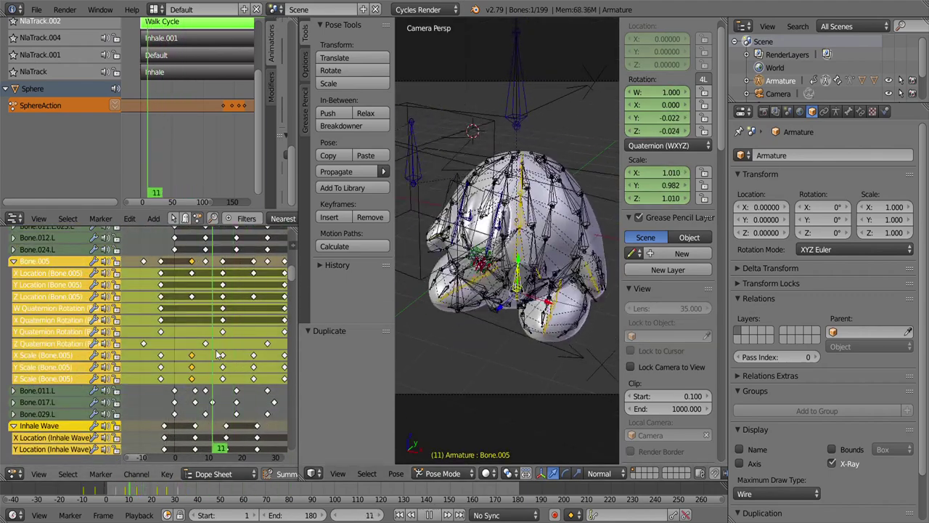
- Frame the mouth bones, copy their pose, and select a block of mouth bone keys
key("KP_Decimal")
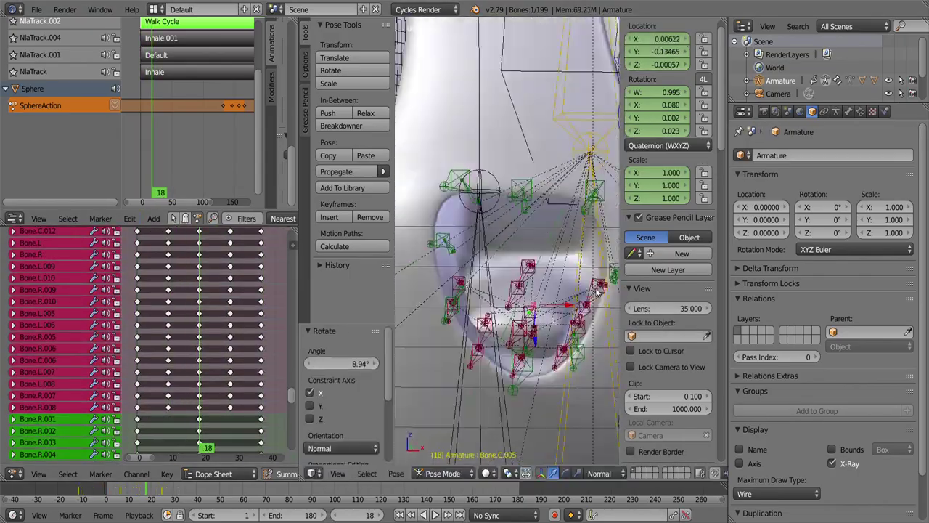
key("ctrl+c")
key("alt+a")
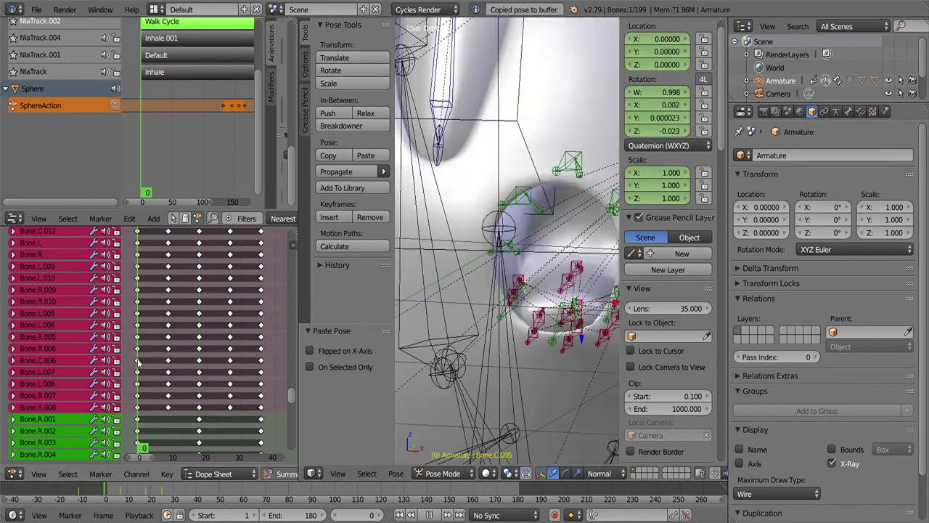
key("alt+a")
mouse_move(162, 320)
left_mouse_down()
mouse_move(192, 391)
mouse_move(172, 341)
left_mouse_up()
key("shift+alt+a")
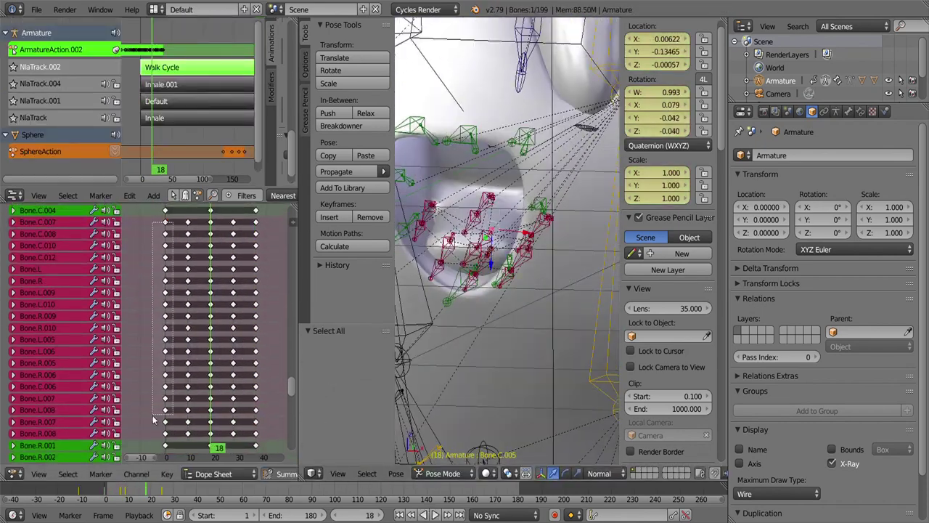
key("alt+a")
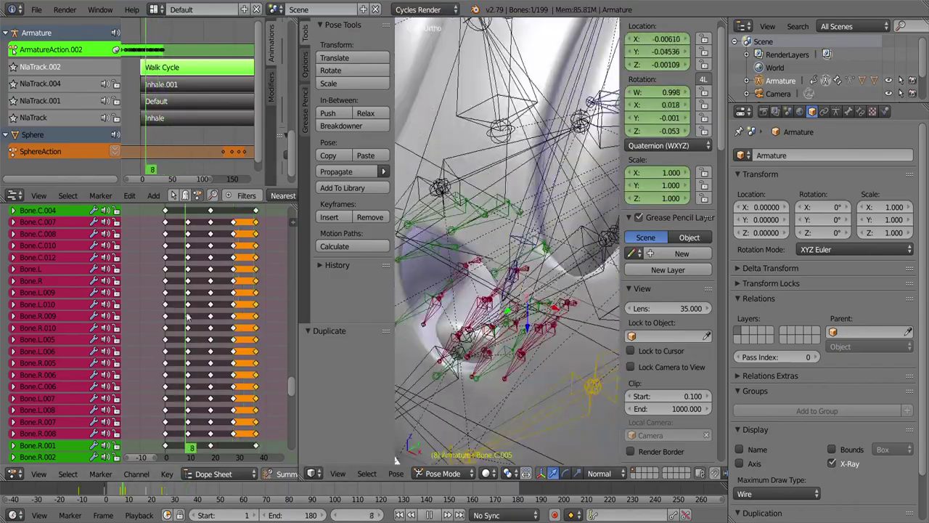
- Key the mouth pose, reposition duplicated keys, and delete the Bone.C keyframes
key("i")
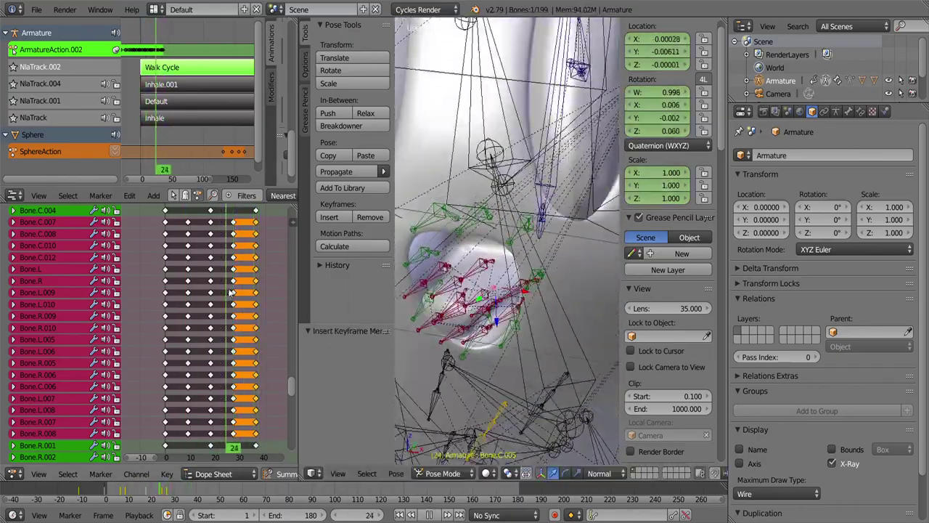
scroll(206, 323, "up", 3)
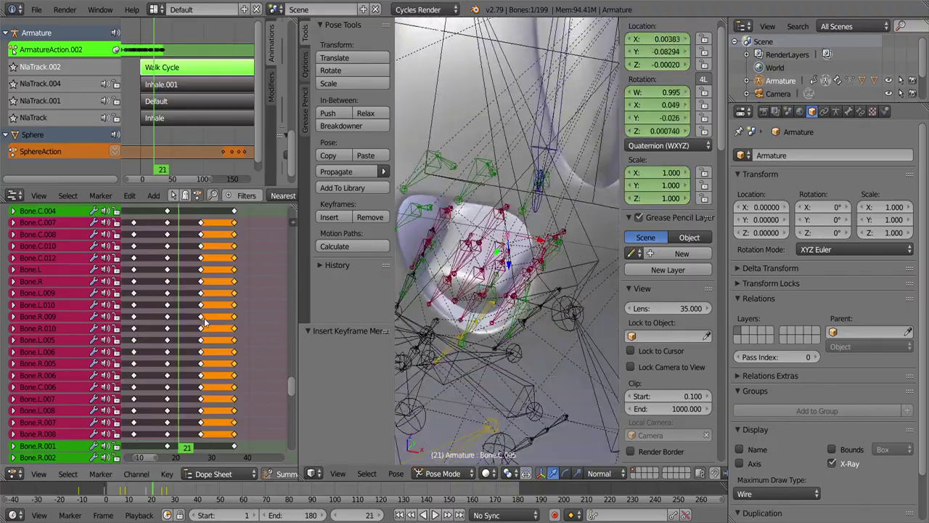
key("x")
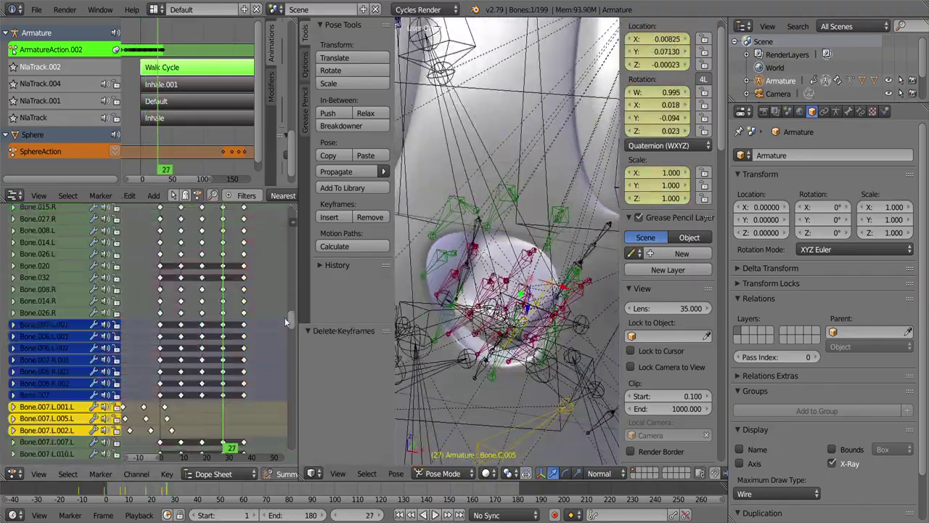
middle_click_drag(211, 407, 214, 314)
left_click(255, 394)
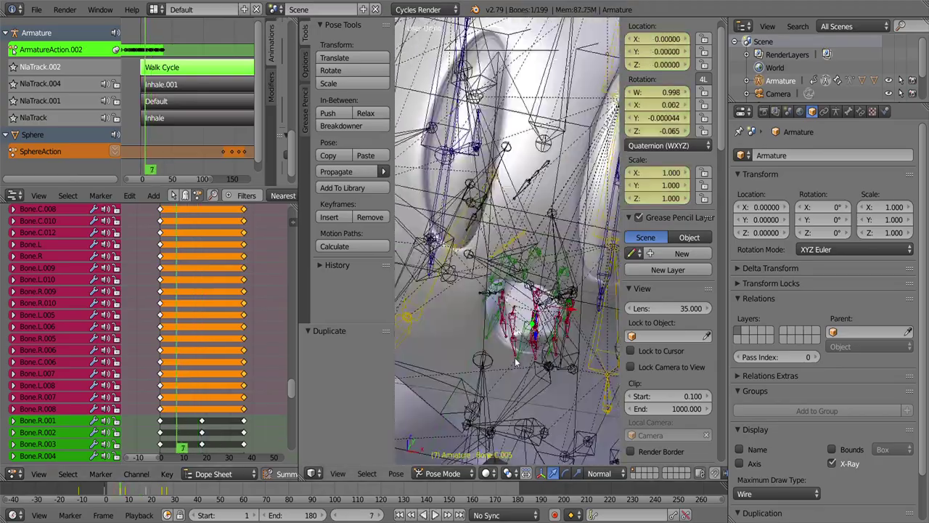
left_click_drag(261, 294, 231, 404)
scroll(231, 400, "down", 5)
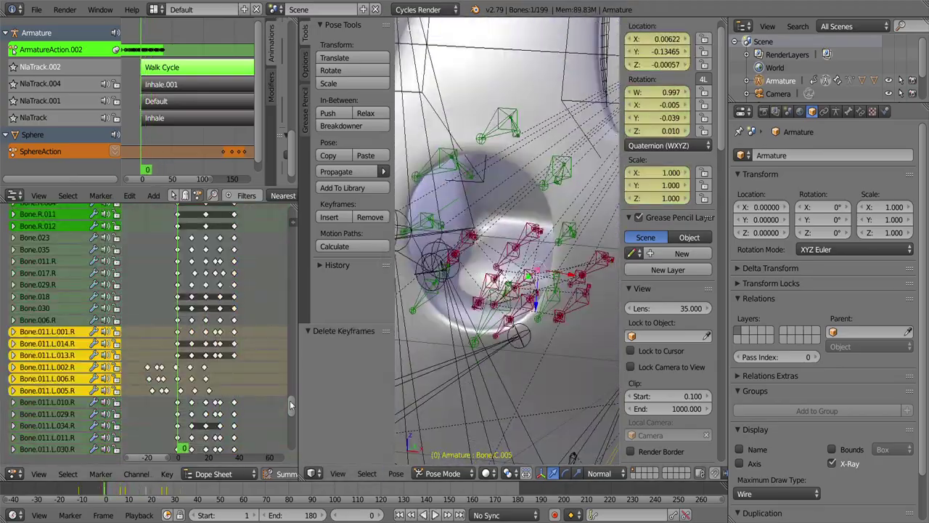
left_click(231, 339)
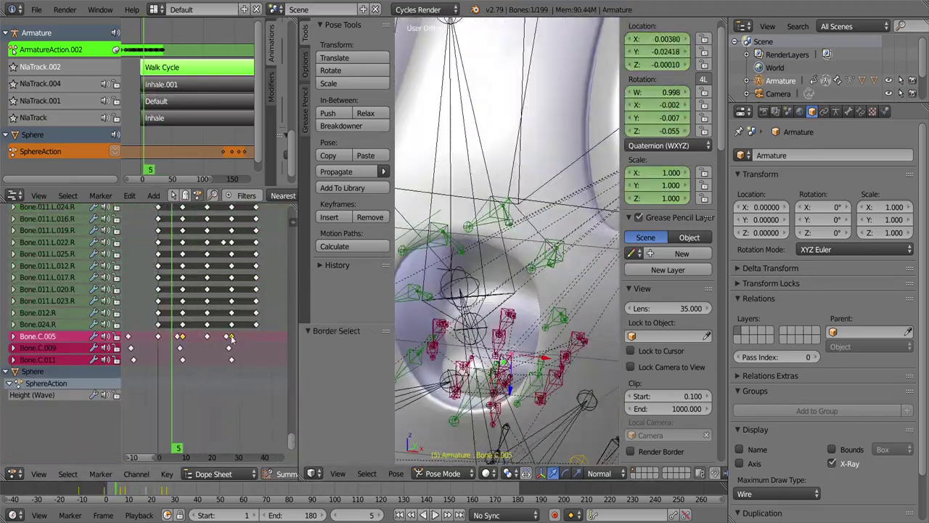
left_click(185, 335)
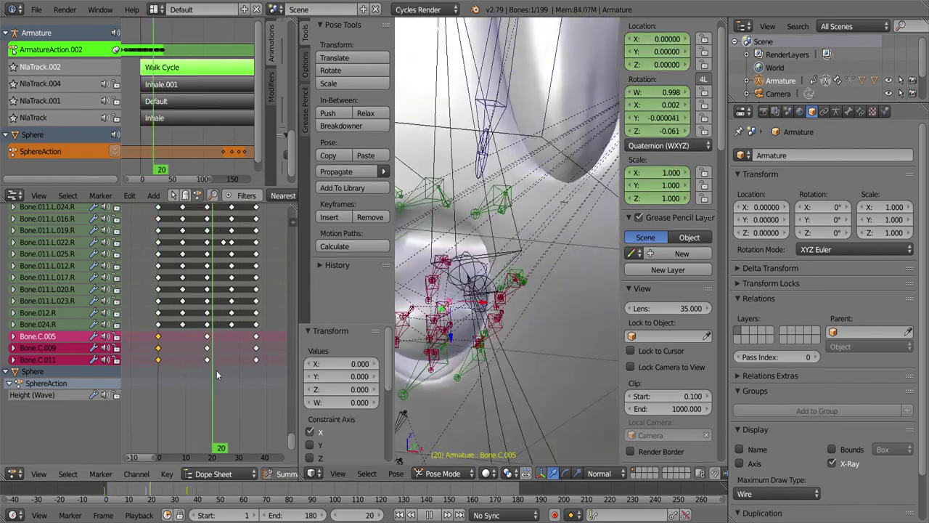
- Move the mouth bone along Z, duplicate Bone.C keys to about frame 40, and rotate
key("g")
key("z")
left_click(558, 189)
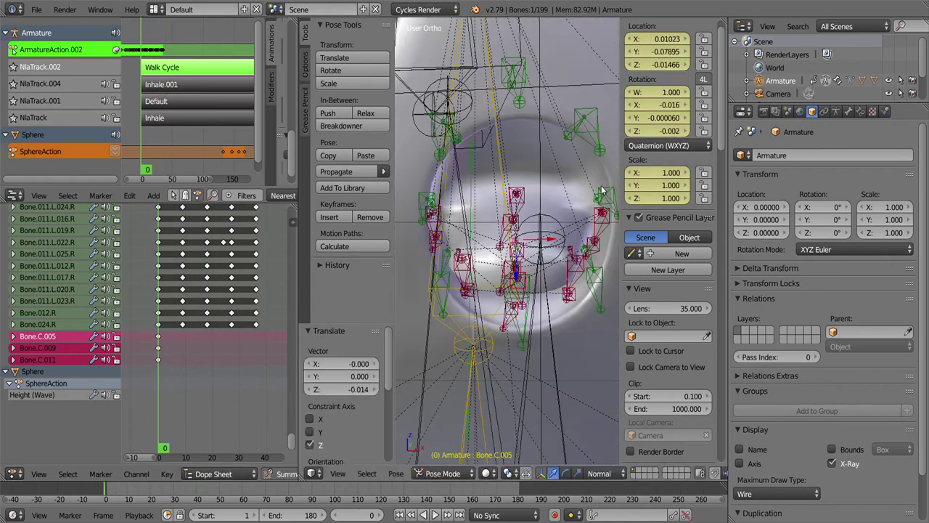
key("shift+d")
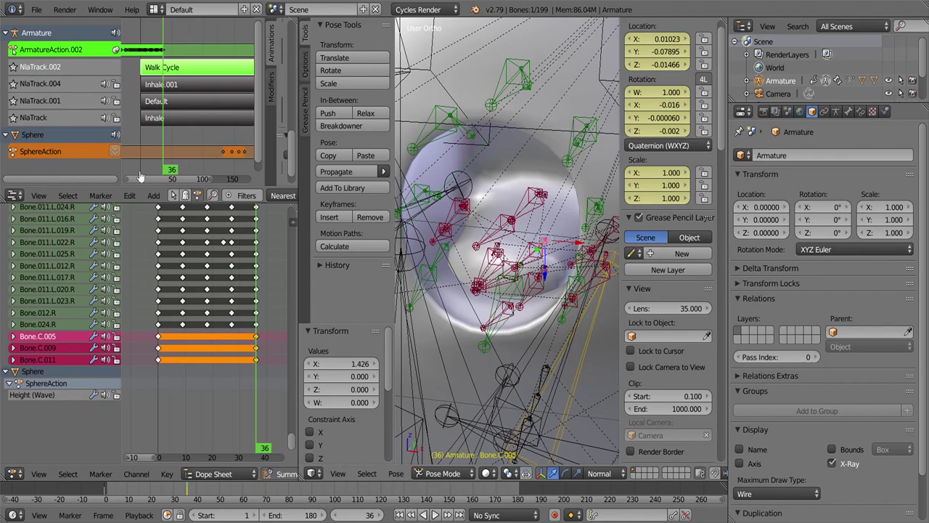
key("ctrl+c")
key("r")
key("z")
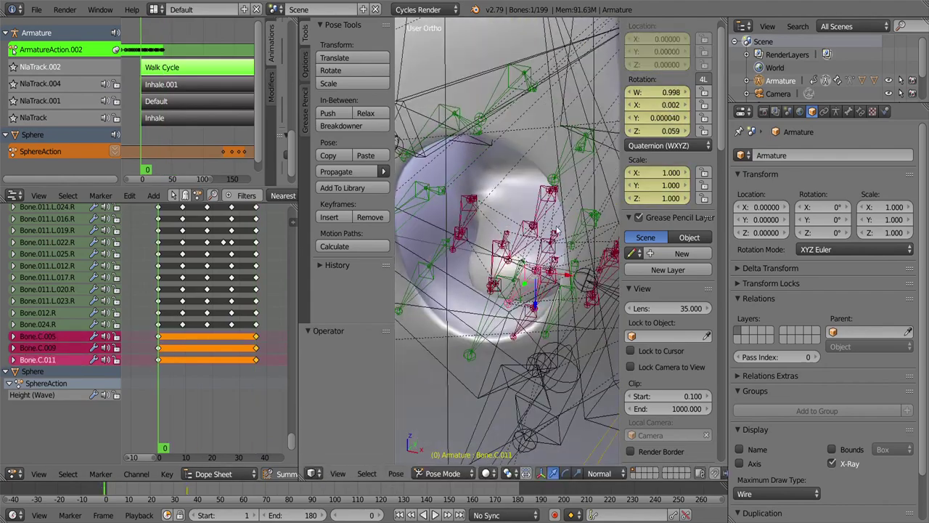
left_click(537, 246)
- Paste the copied pose and rotate the mouth bones, finishing with a Y-axis tilt
key("ctrl+shift+v")
key("r")
left_click(537, 270)
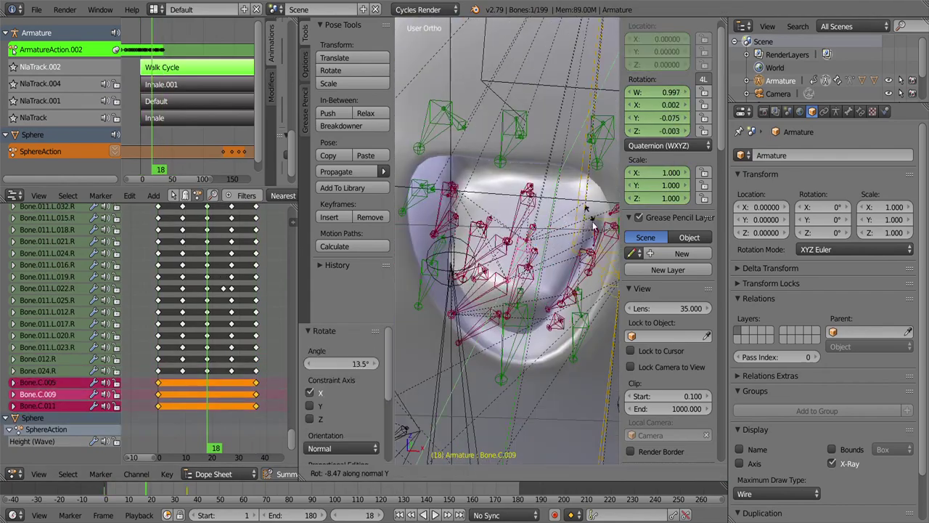
key("i")
left_click(537, 270)
middle_click_drag(508, 290, 523, 305)
key("r")
key("y")
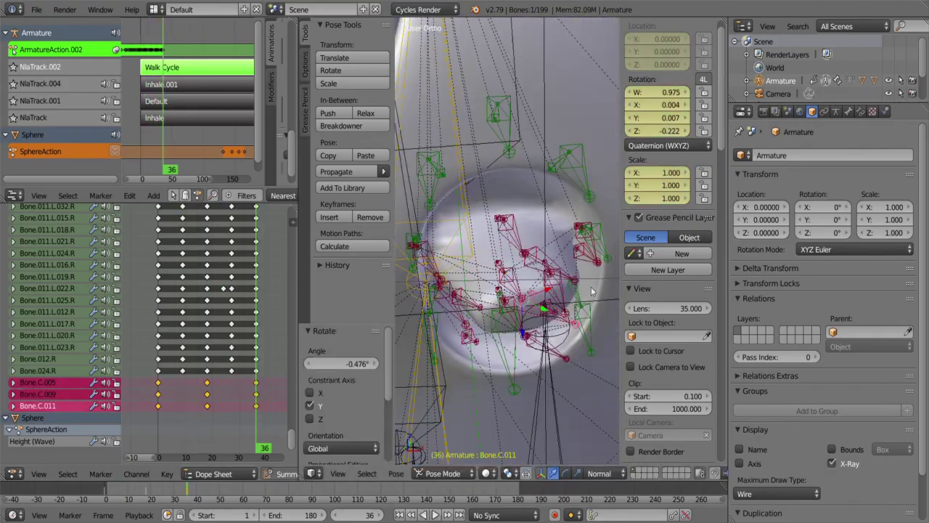
left_click(472, 473)
left_click(446, 429)
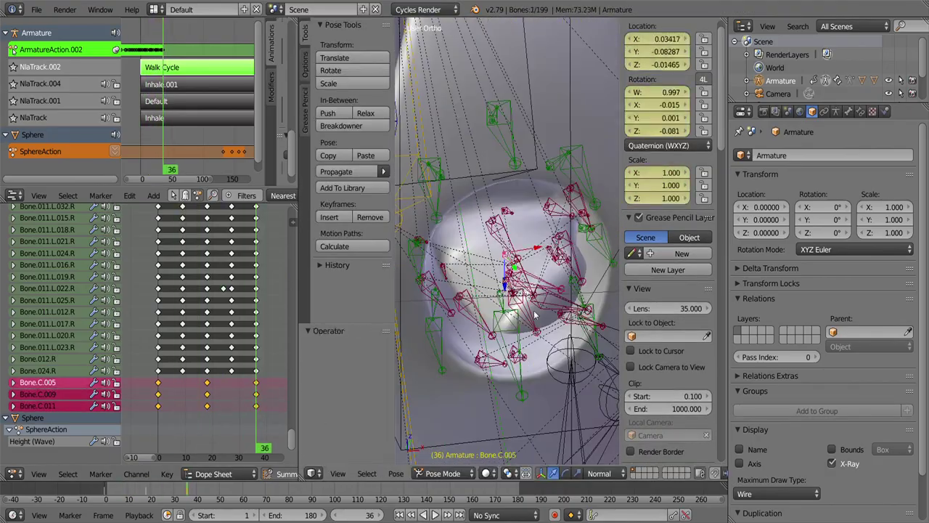
- Move the Bone.C keys back 36 frames and wrap up the strip edits
key("b")
left_click_drag(130, 354, 290, 388)
key("g")
left_click(290, 392)
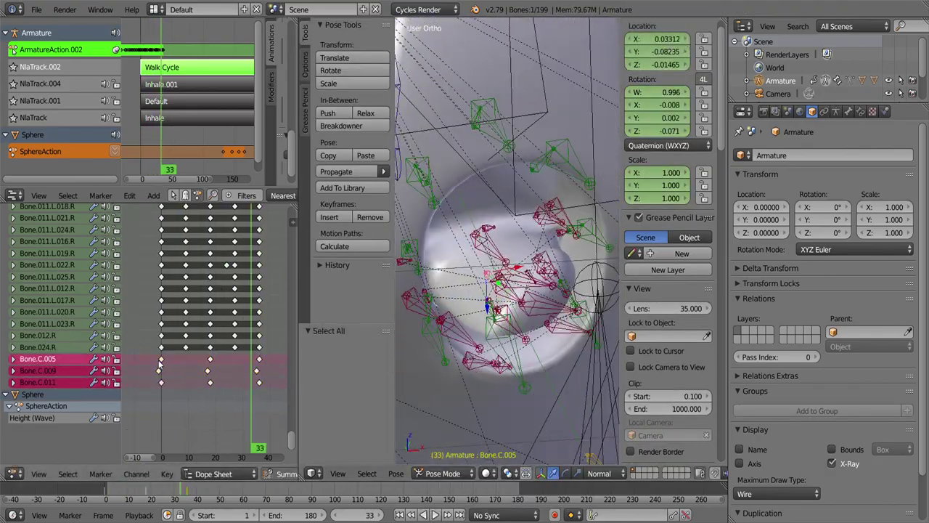
left_click(13, 474)
key("ctrl+shift+m")
left_click(141, 490)
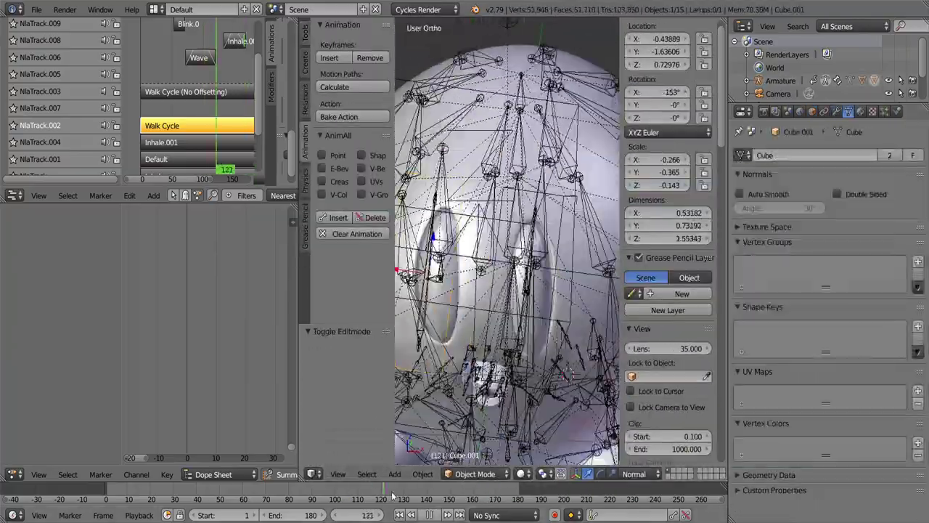
- Scrub to around frame 172 and start tweaking the Wave strip's action
left_click_drag(392, 496, 499, 499)
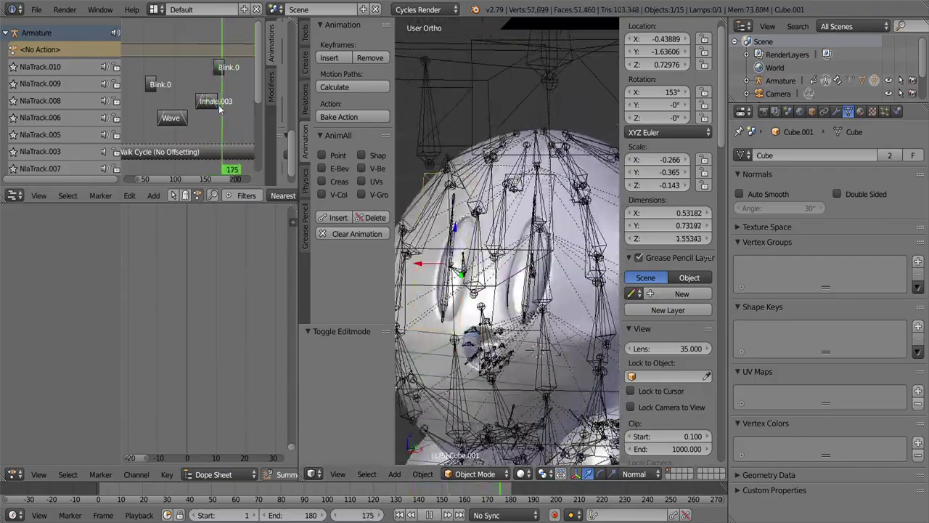
left_click(129, 195)
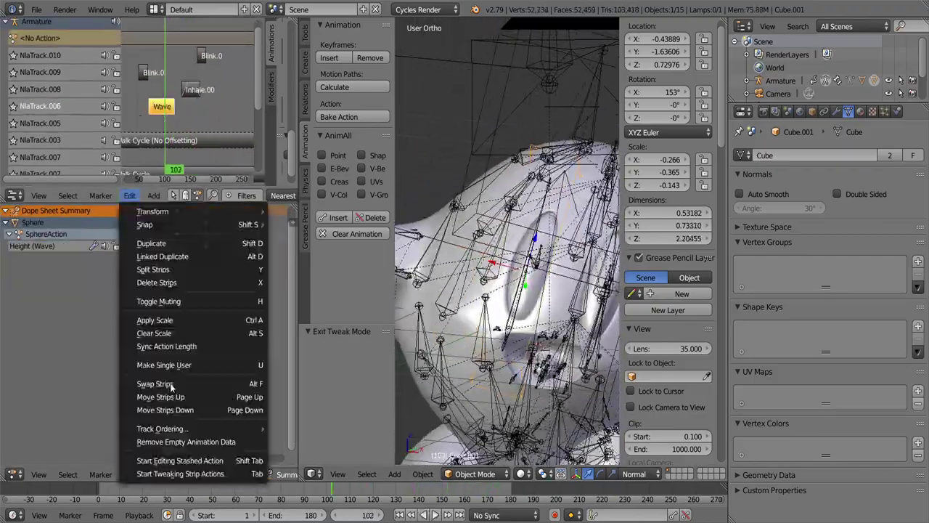
left_click(181, 470)
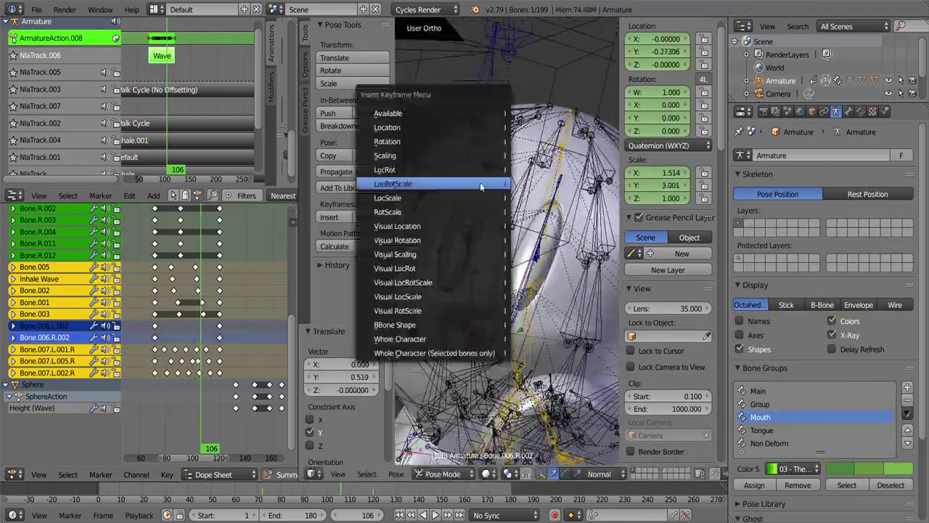
- Insert two LocRotScale keys on the mouth bones, then stop tweaking the Wave strip
left_click(479, 185)
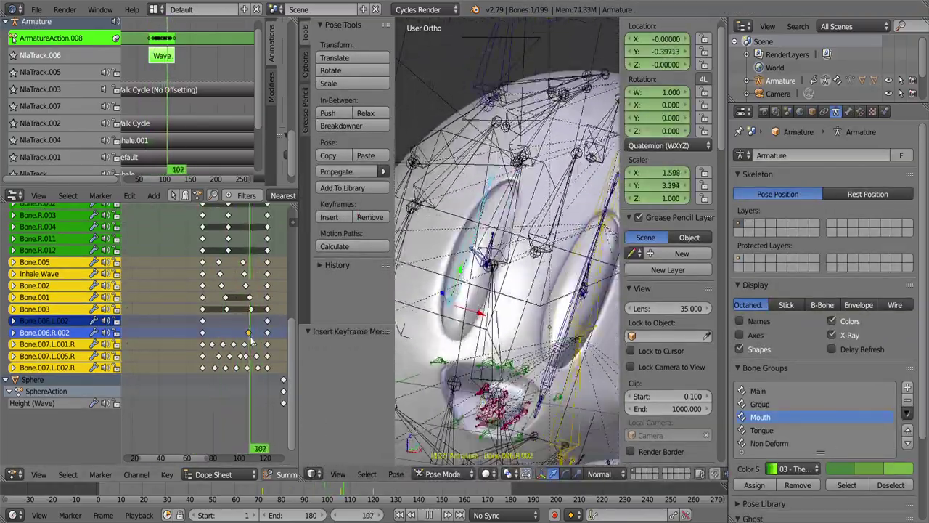
left_click(469, 281)
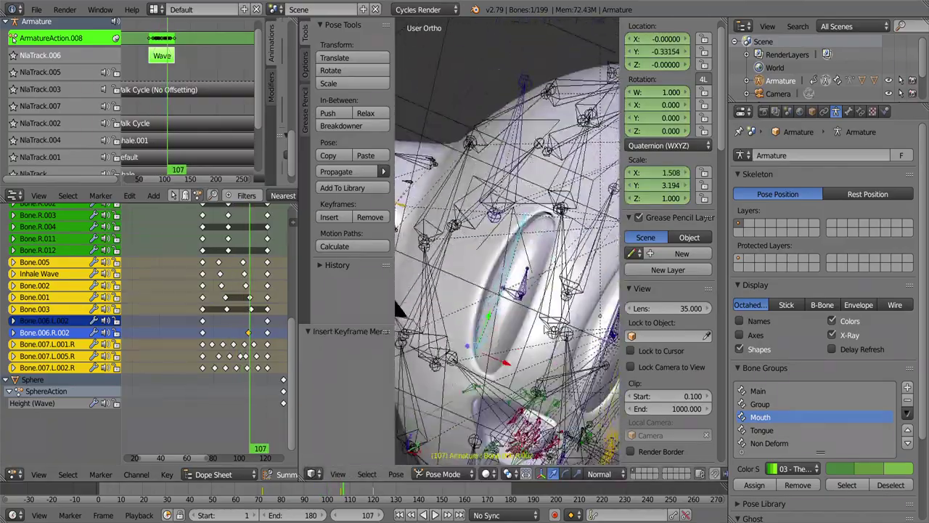
left_click(129, 195)
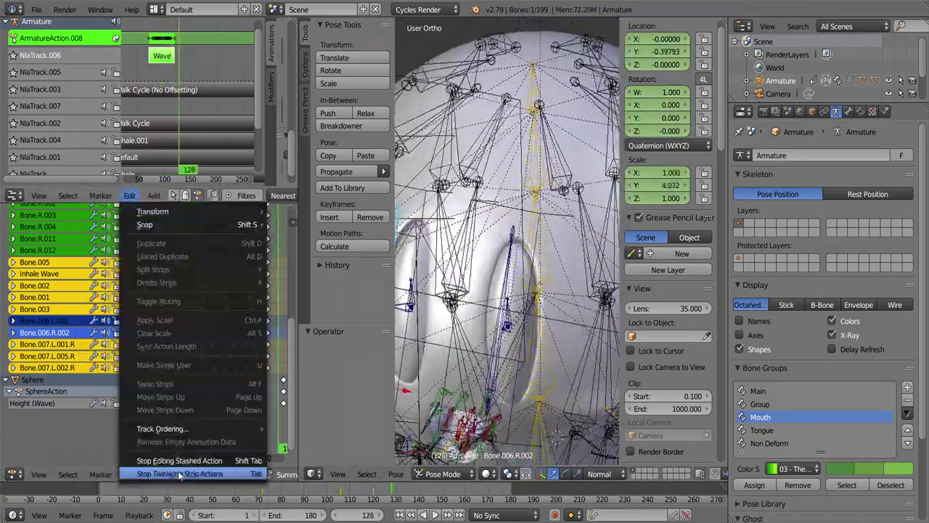
left_click(211, 471)
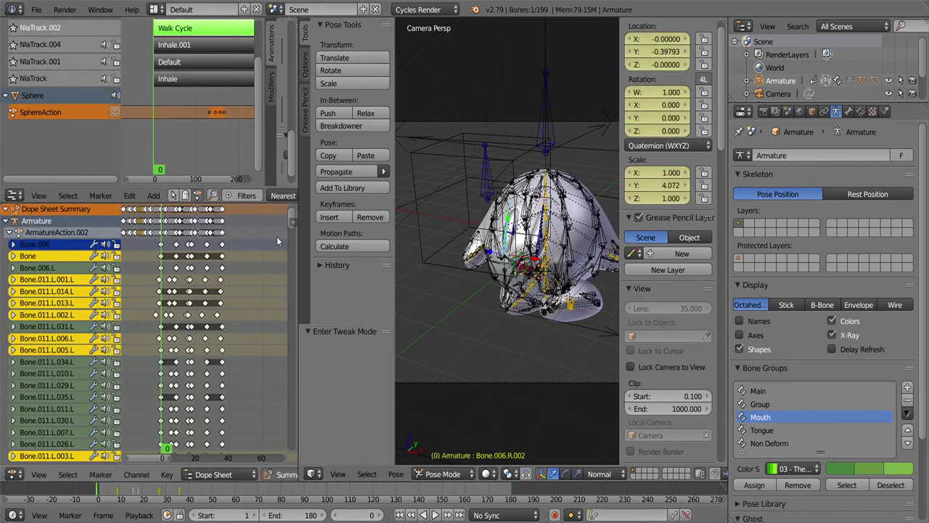
- Enter the Walk Cycle strip, select the left-foot bones and rotate one slightly
key("a")
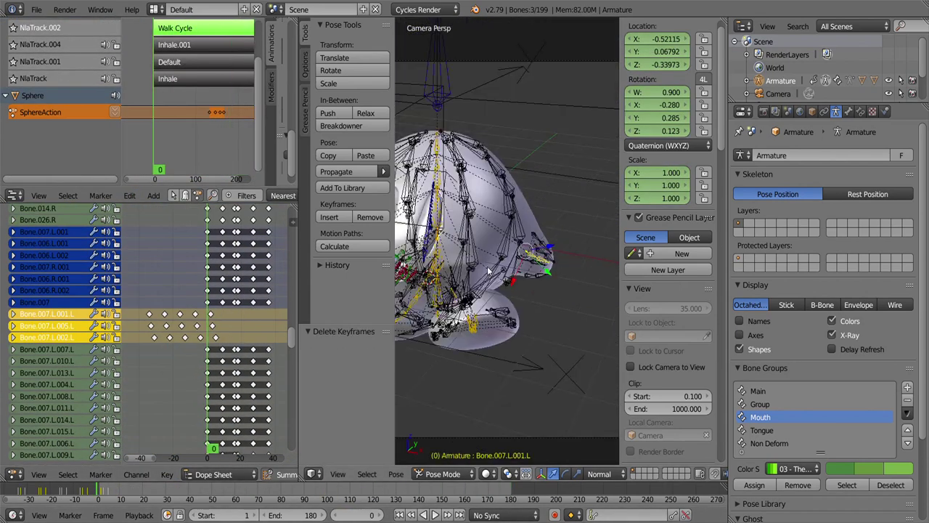
left_click(129, 196)
left_click(211, 470)
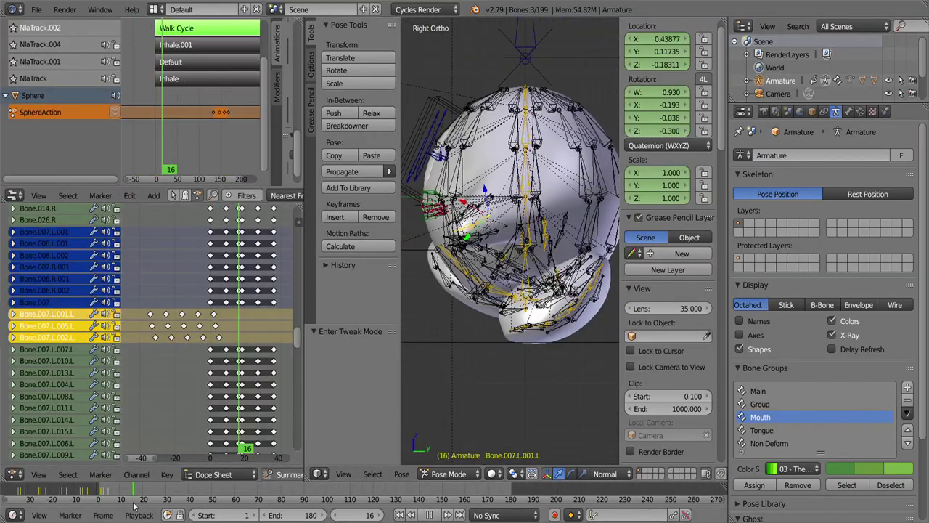
mouse_move(508, 239)
middle_mouse_down()
mouse_move(479, 351)
mouse_move(508, 290)
middle_mouse_up()
left_click(479, 351)
right_click(501, 305)
key("r")
left_click(561, 340)
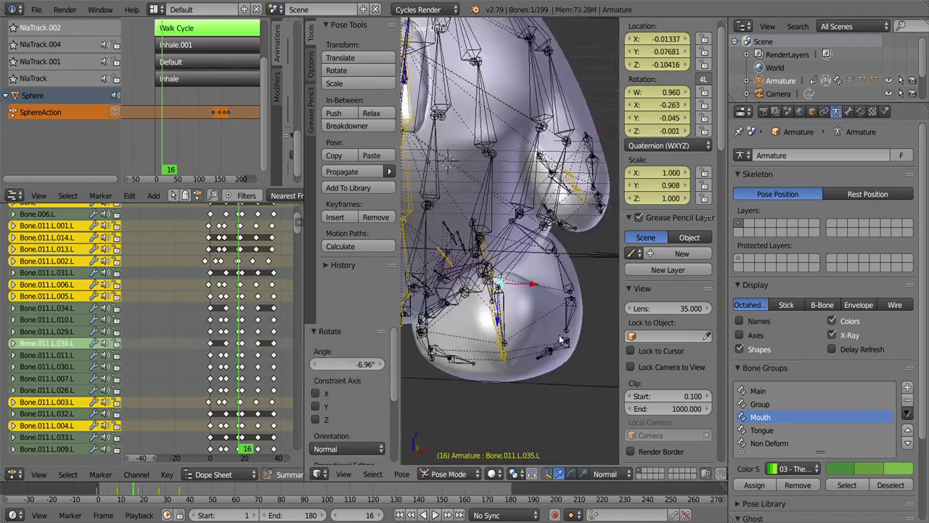
- Reposition the left foot bone, checking it in camera and side views
key("KP_0")
key("g")
key("Return")
key("KP_3")
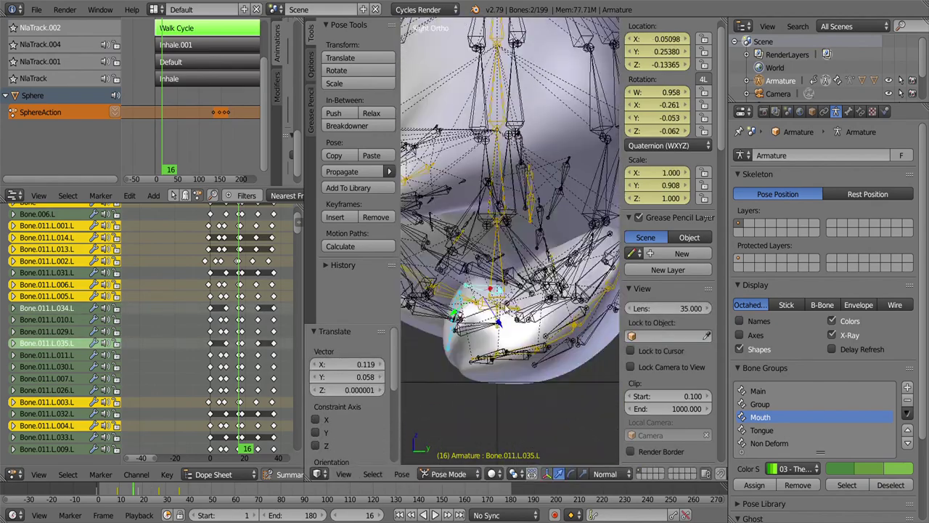
key("KP_0")
key("g")
left_click(497, 381)
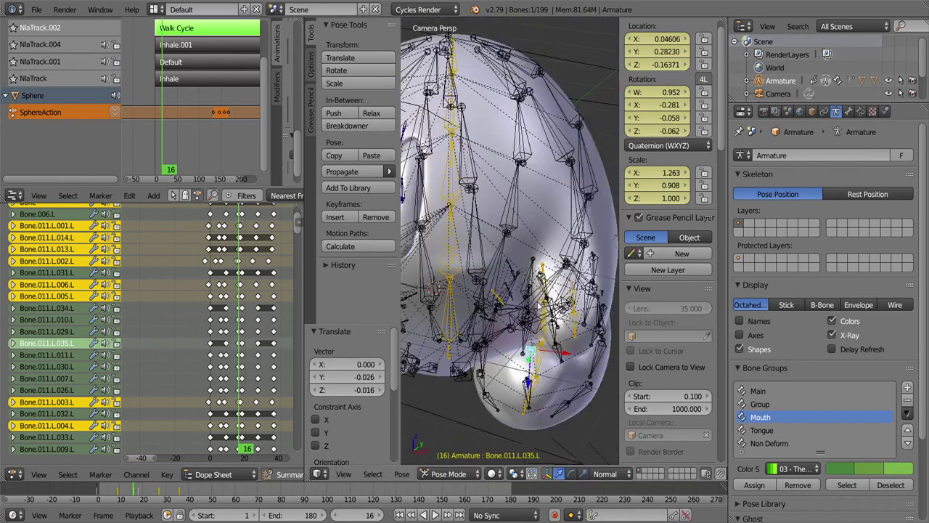
key("KP_3")
- Raise Bone.011.L.034.L along Z and stretch it with a Z-axis scale
right_click(504, 409)
scroll(504, 409, "up", 3)
key("g")
key("z")
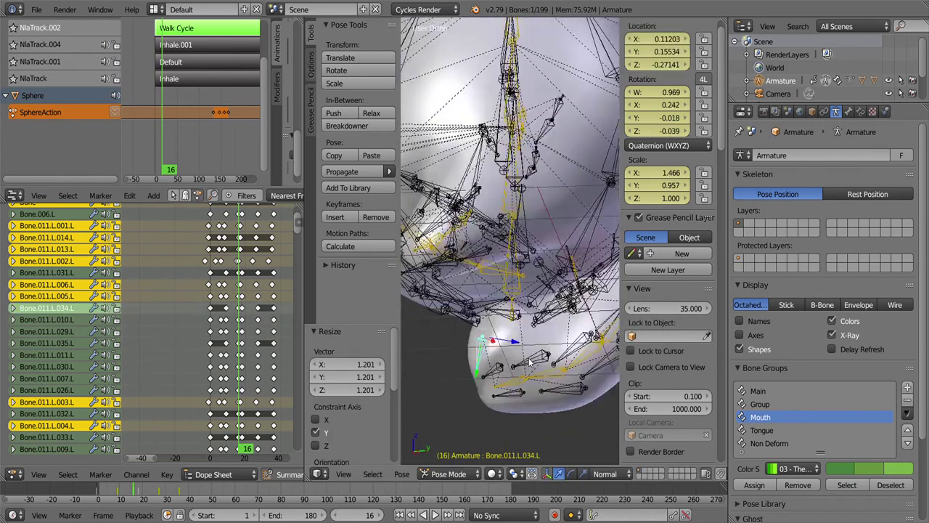
left_click(551, 372)
key("KP_0")
key("s")
key("z")
left_click(595, 312)
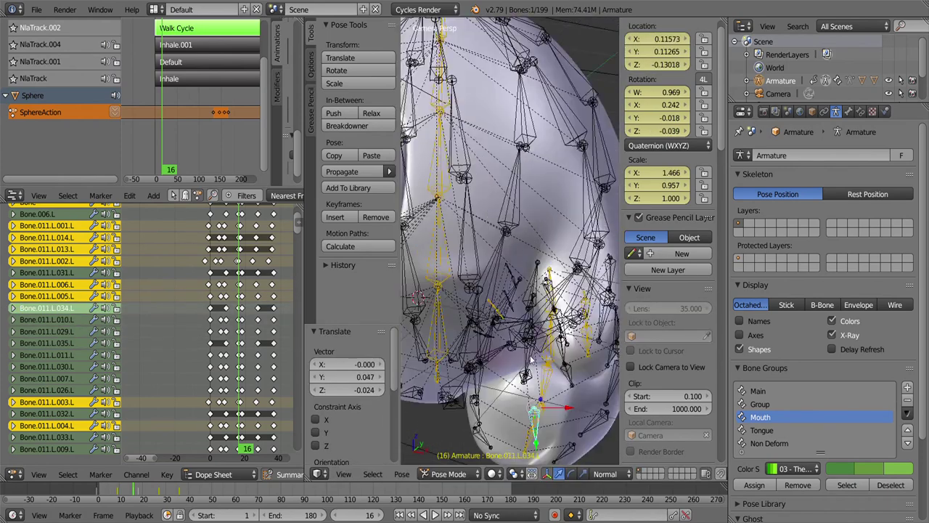
key("KP_3")
key("KP_0")
right_click(514, 305)
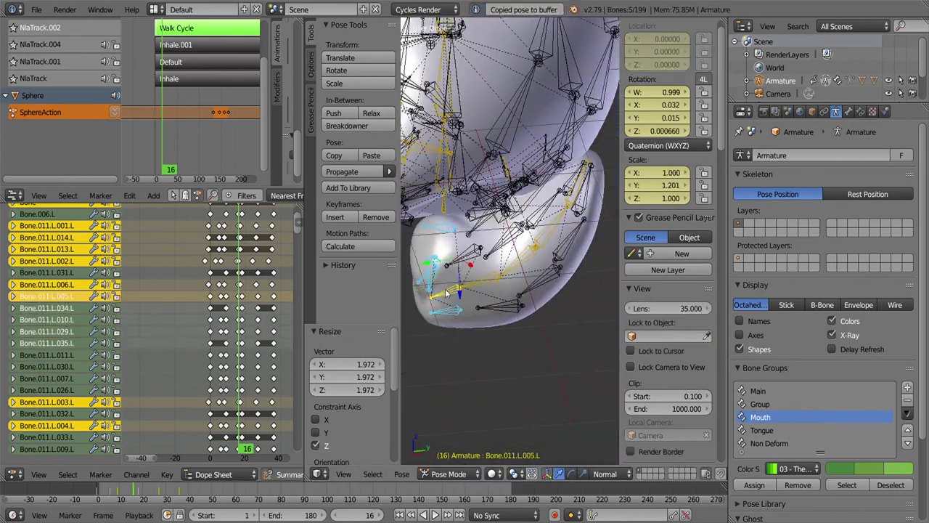
- Key the foot pose at frame 16 and paste it mirrored at frame 36
key("i")
key("Home")
key("alt+a")
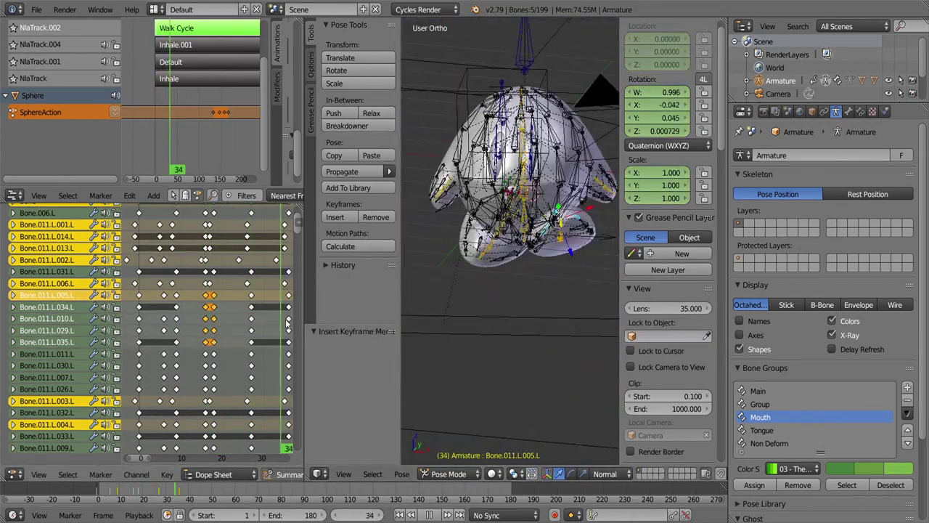
key("alt+a")
scroll(570, 279, "up", 3)
key("ctrl+shift+v")
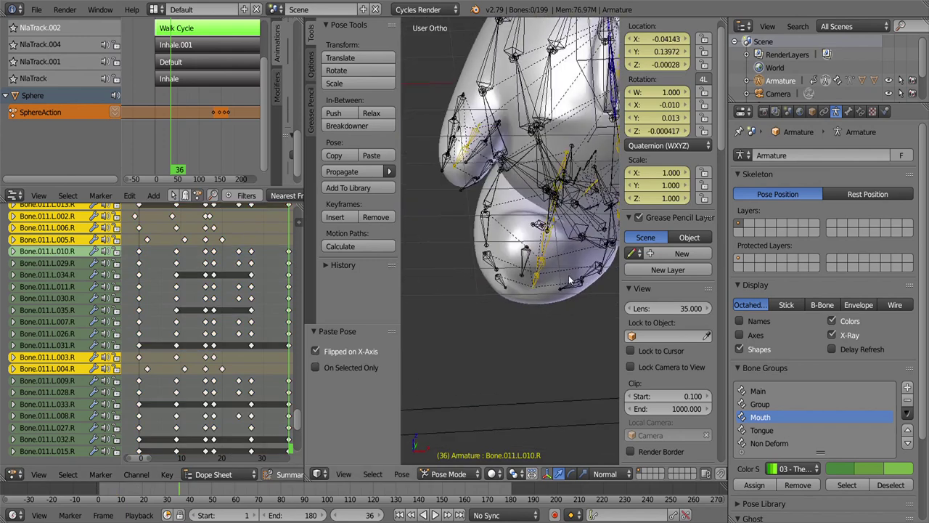
- Key the mirrored right-foot pose, remove extra keys, preview, and stop tweaking the Walk Cycle
right_click(570, 280)
middle_click_drag(569, 280, 420, 261)
key("i")
key("x")
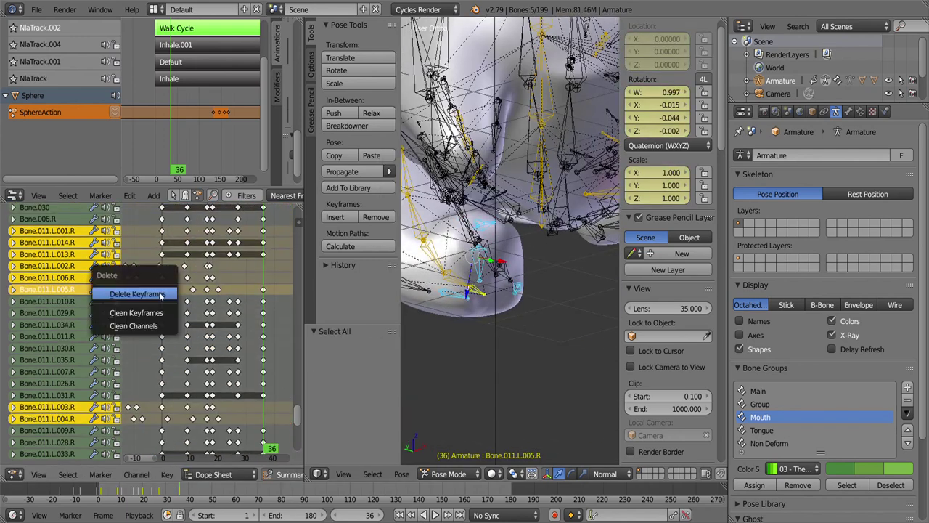
left_click(129, 286)
key("shift+d")
key("alt+a")
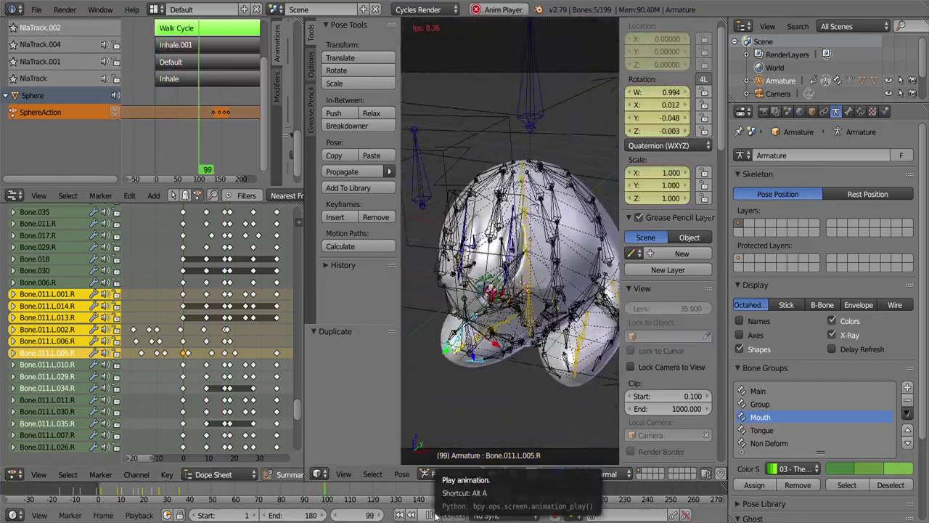
key("Escape")
left_click(129, 195)
left_click(188, 473)
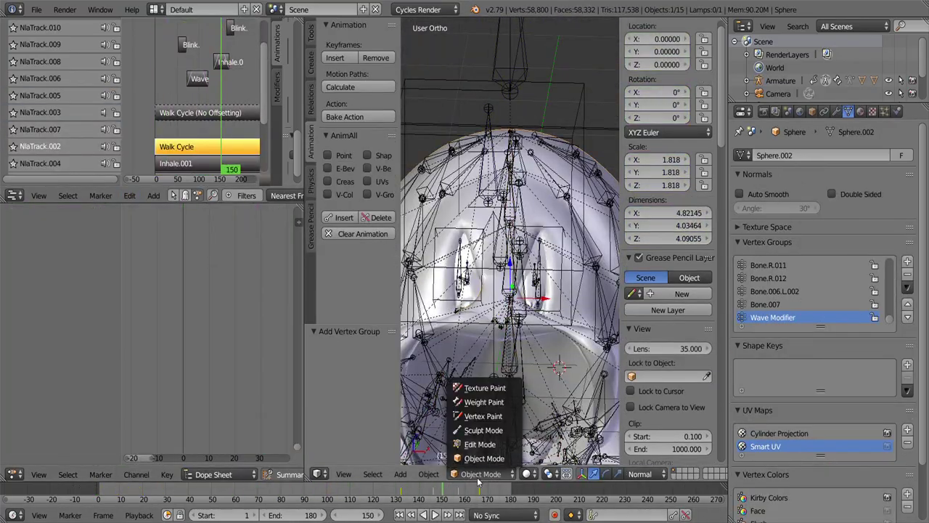
- Inspect the Sphere's vertex groups in Weight Paint, then return to Object Mode
left_click(483, 401)
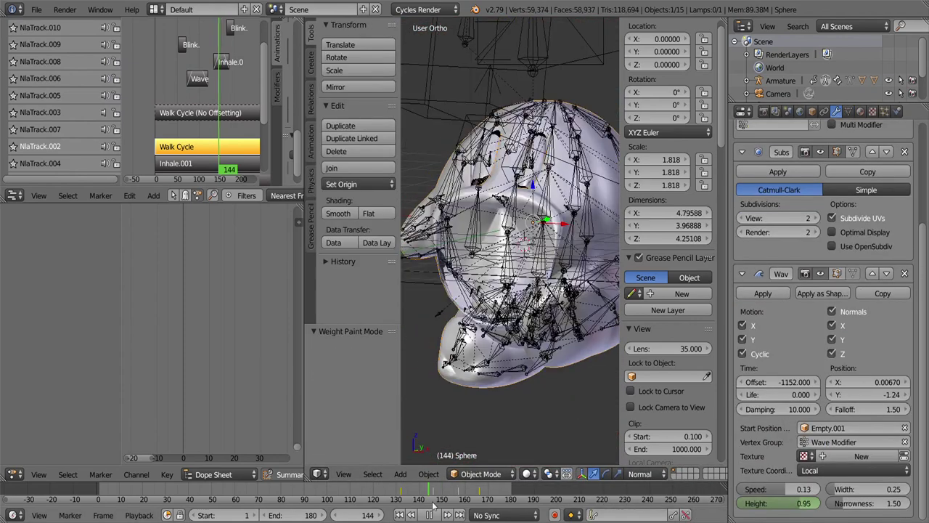
left_click(848, 112)
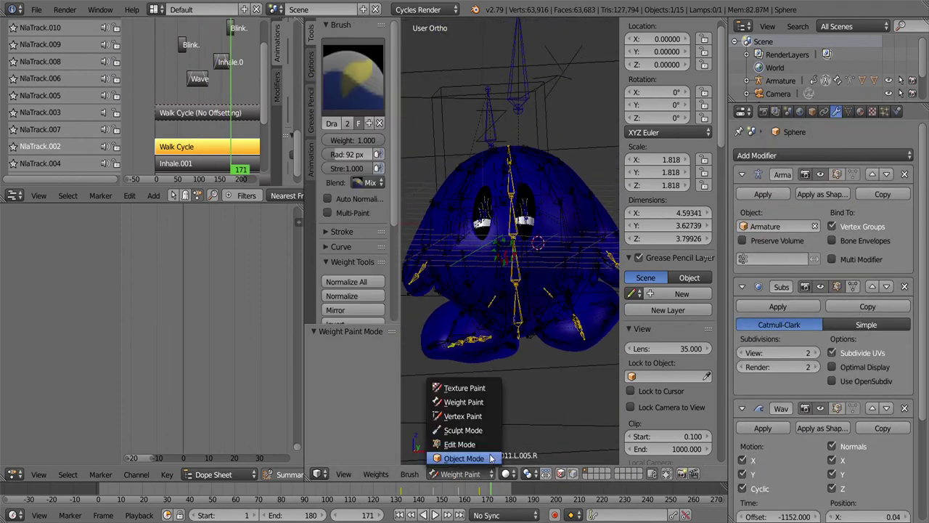
left_click(490, 458)
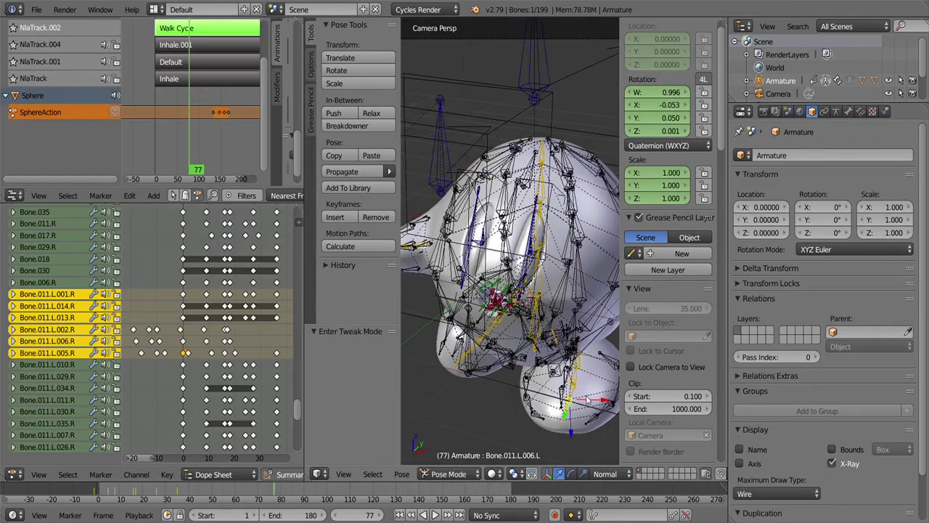
- Rotate the foot bone about its X axis during playback and frame the foot
key("a")
key("alt+a")
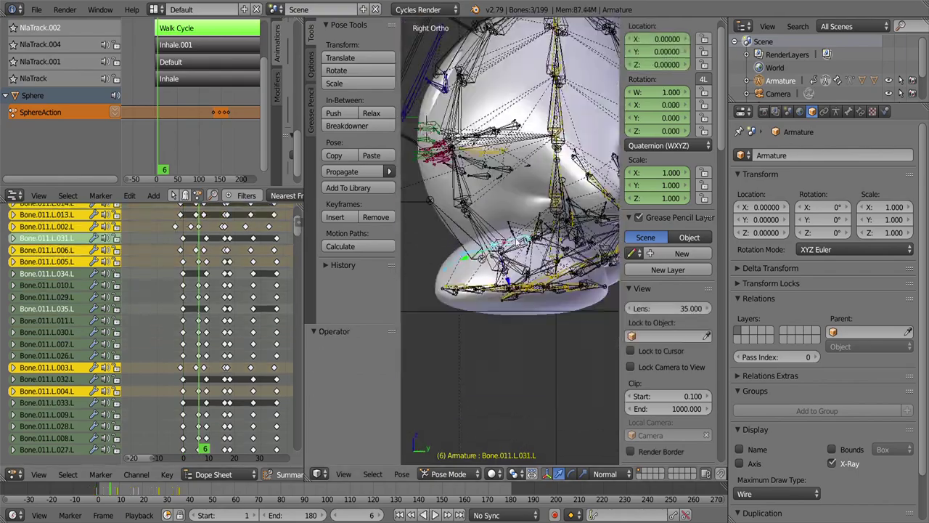
key("r")
key("x")
key("x")
left_click(553, 313)
key("KP_Decimal")
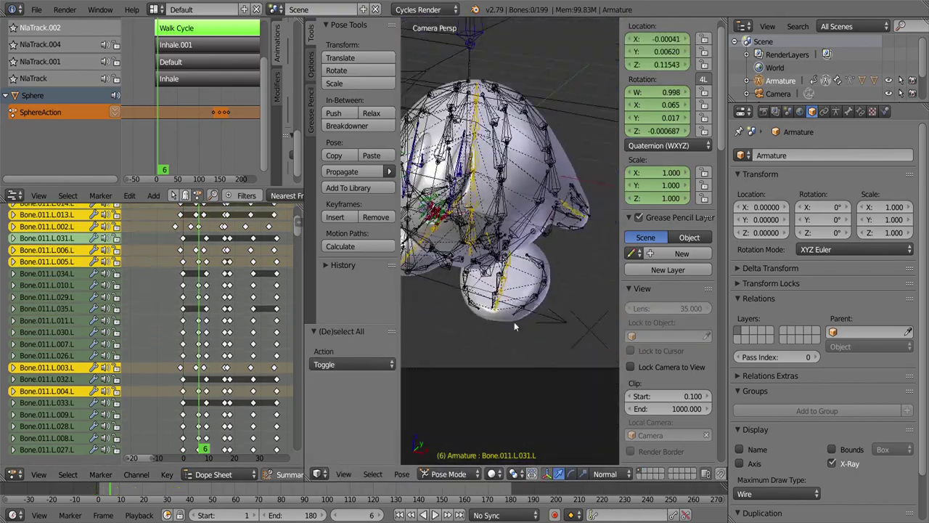
key("a")
- Key the foot pose with LocRotScale at frame 6 and play the animation
key("i")
key("alt+a")
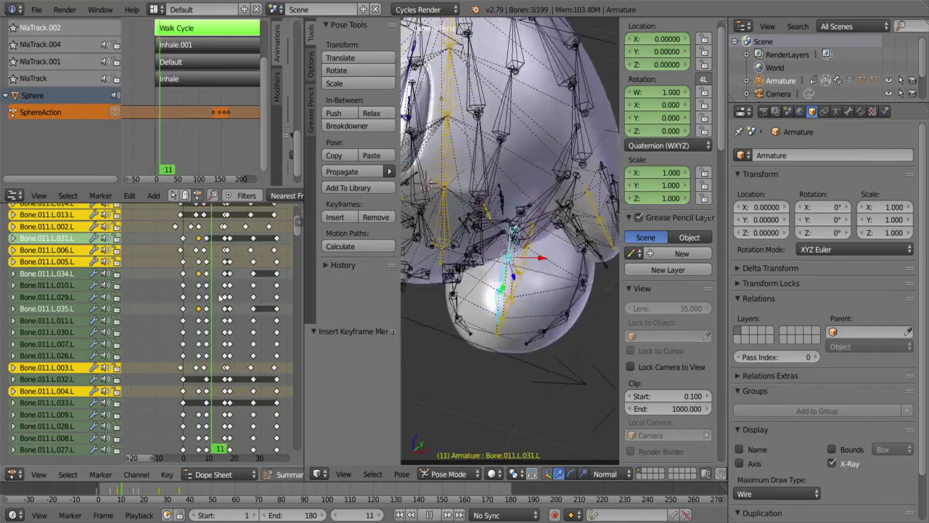
key("KP_0")
scroll(126, 320, "down", 10)
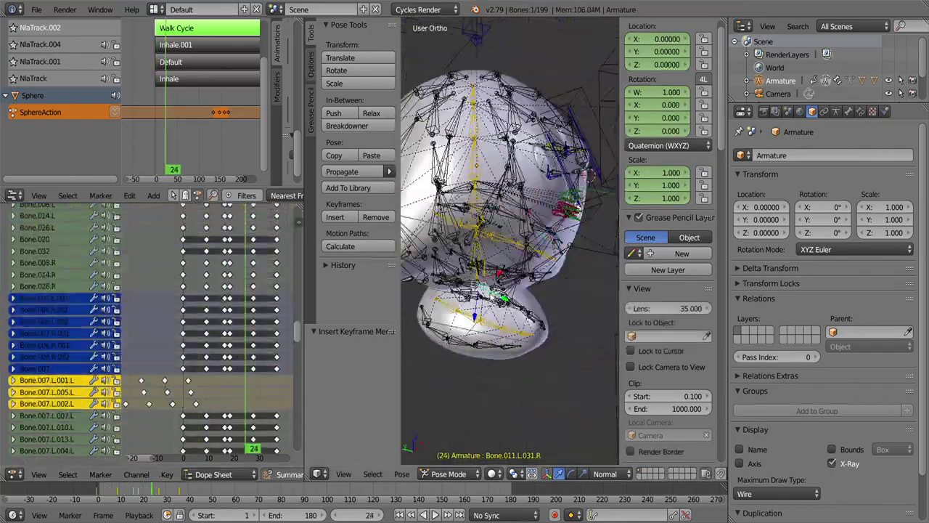
key("alt+a")
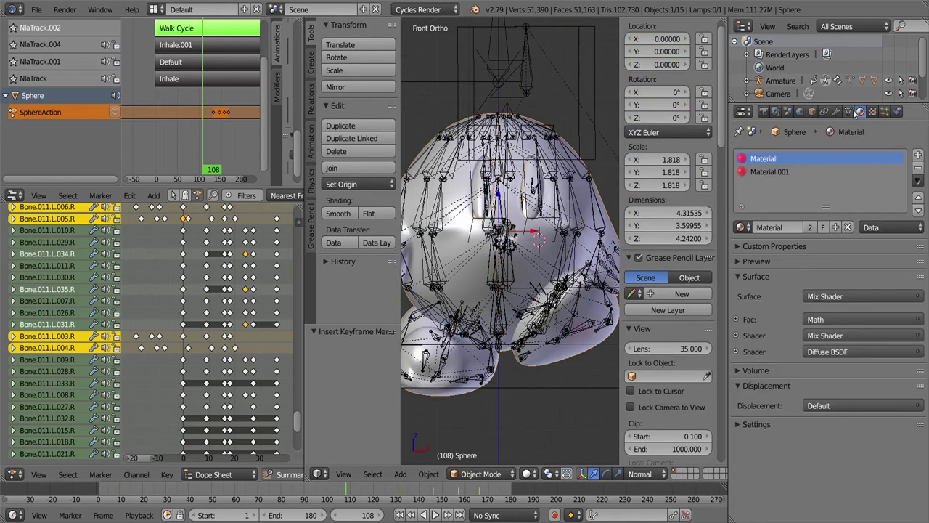
- Show the Sphere's material nodes and preview Kirby in Rendered shading
left_click(13, 195)
left_click(42, 387)
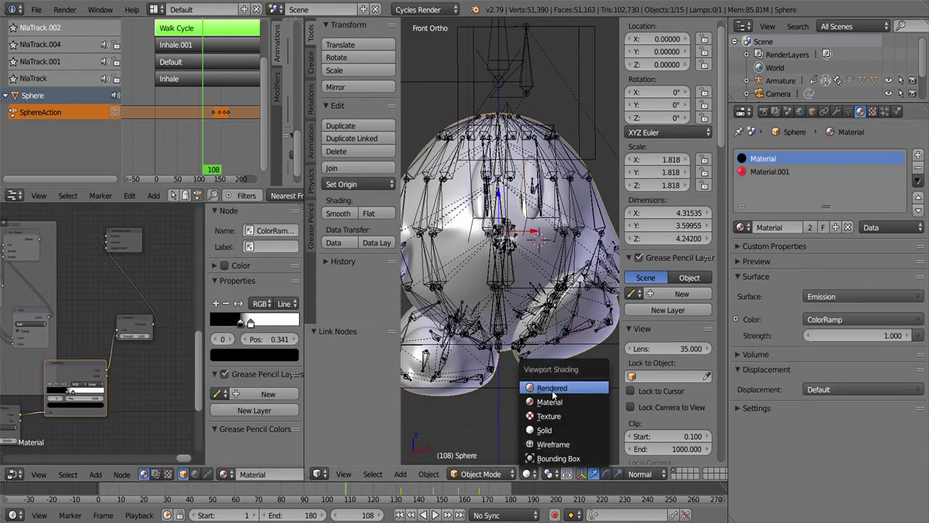
left_click(553, 394)
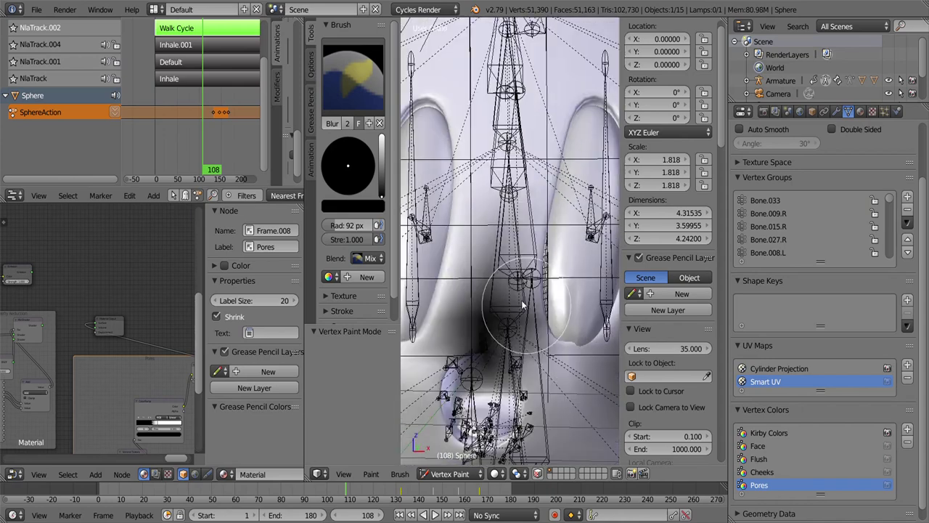
left_click(95, 474)
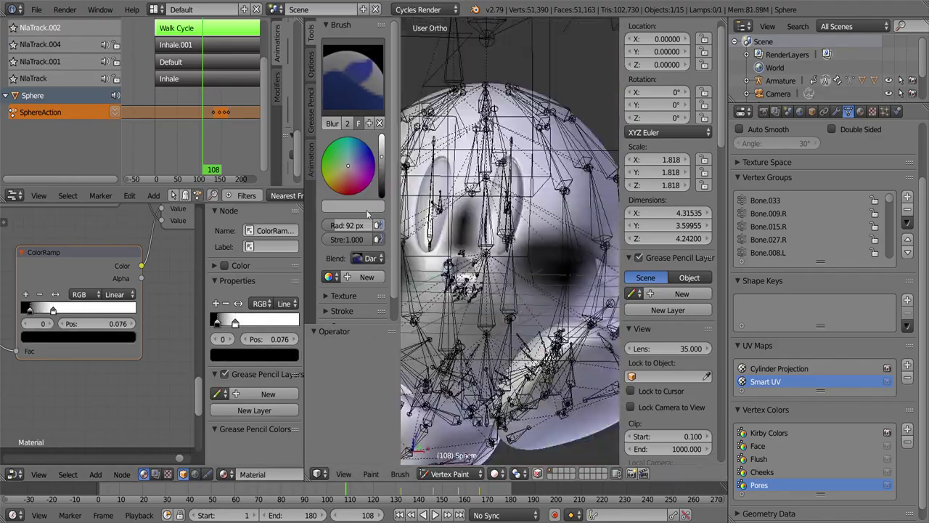
- Set the brush to Mix blending with a 96 px radius
left_click(370, 258)
left_click(373, 242)
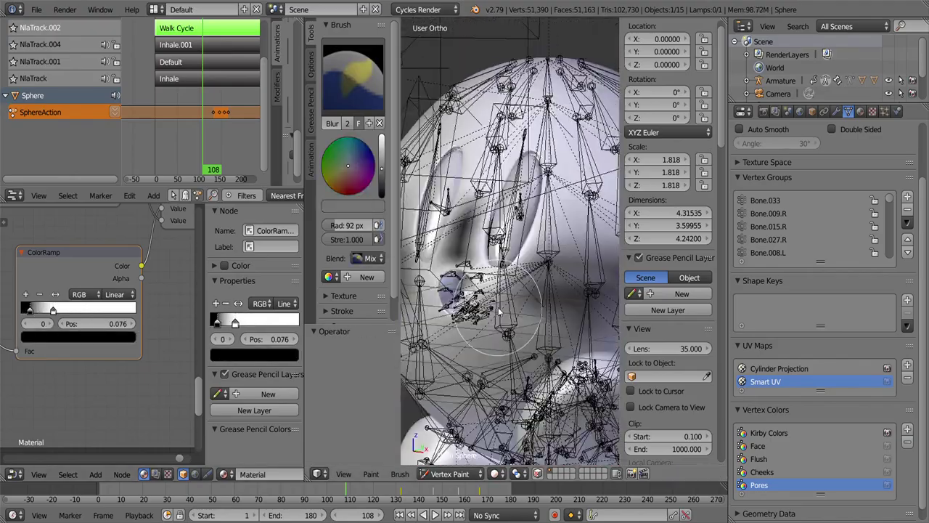
left_click(497, 473)
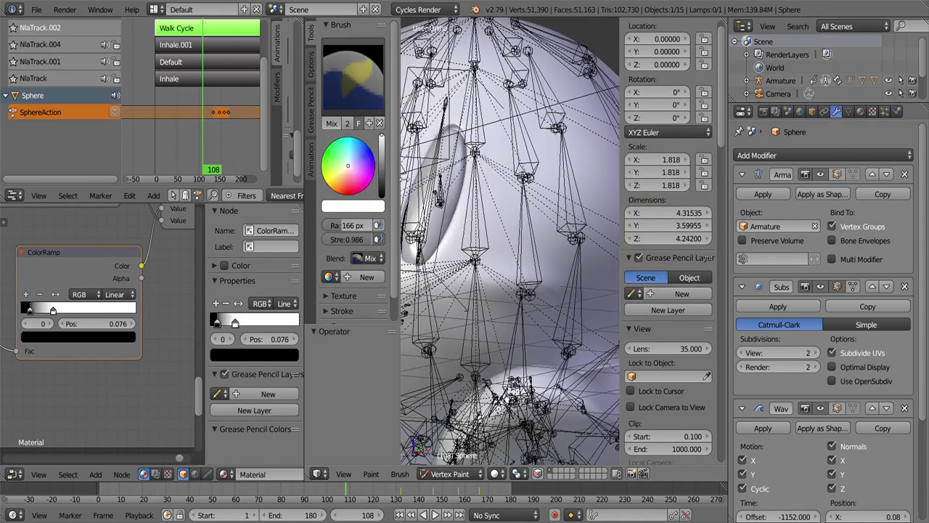
key("f")
left_click(529, 269)
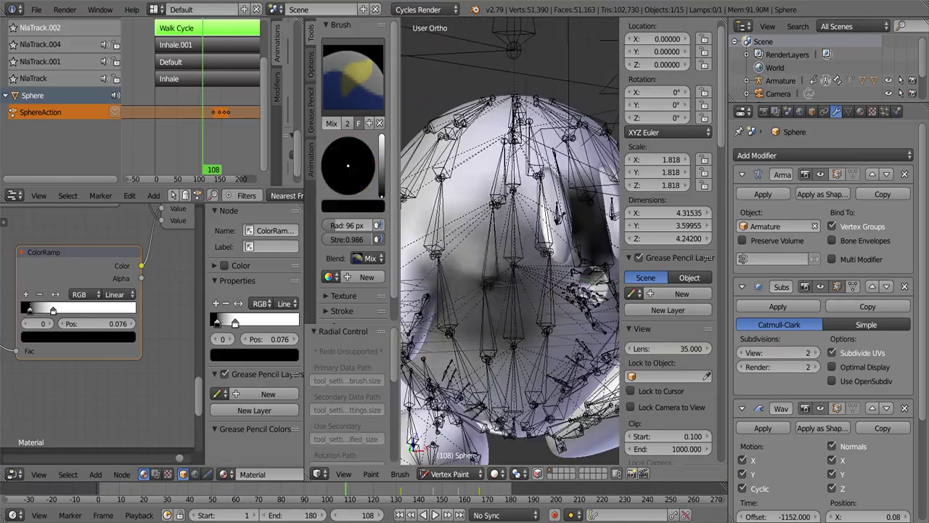
- Preview Kirby rendered, inspect the Pores node frame, then return to solid shading
left_click(494, 473)
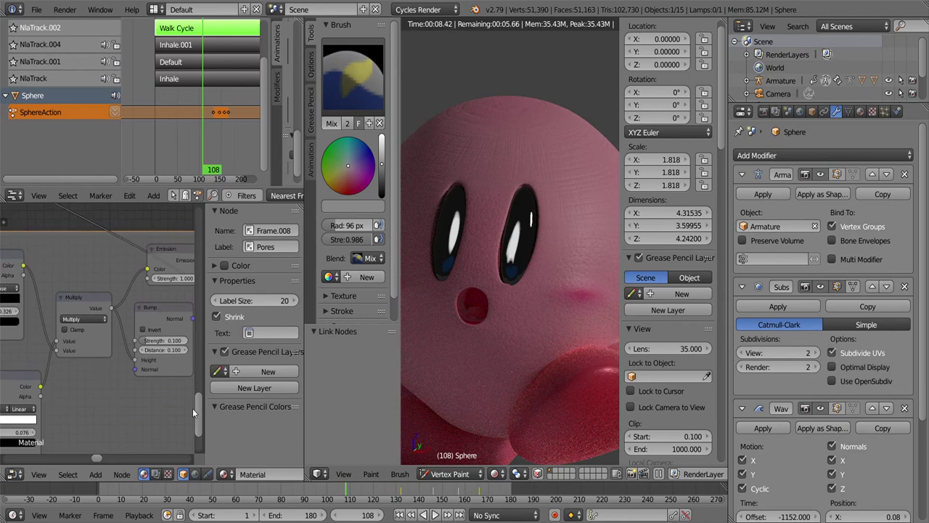
left_click(494, 473)
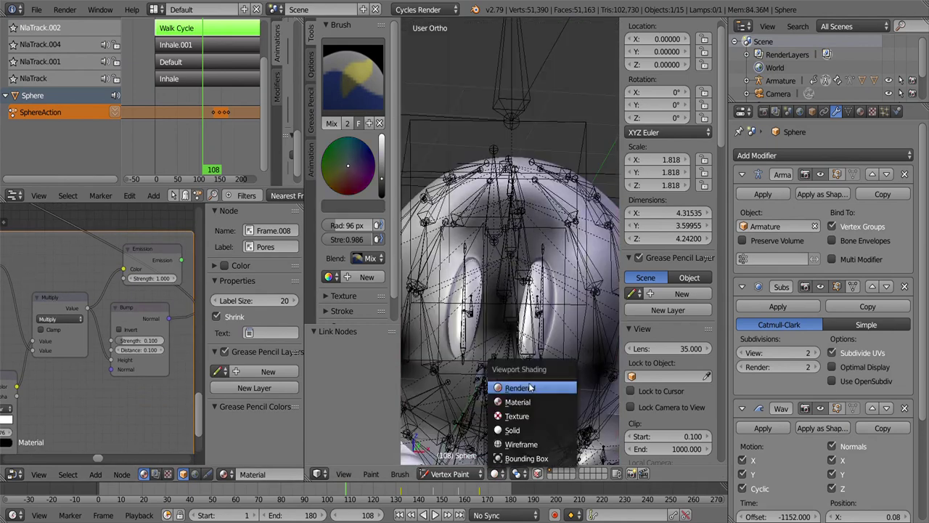
left_click(520, 388)
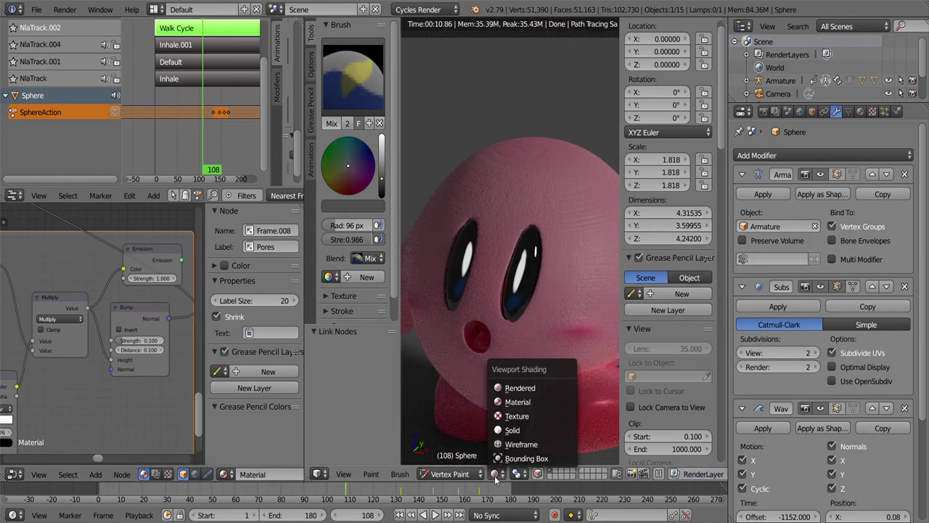
left_click(524, 390)
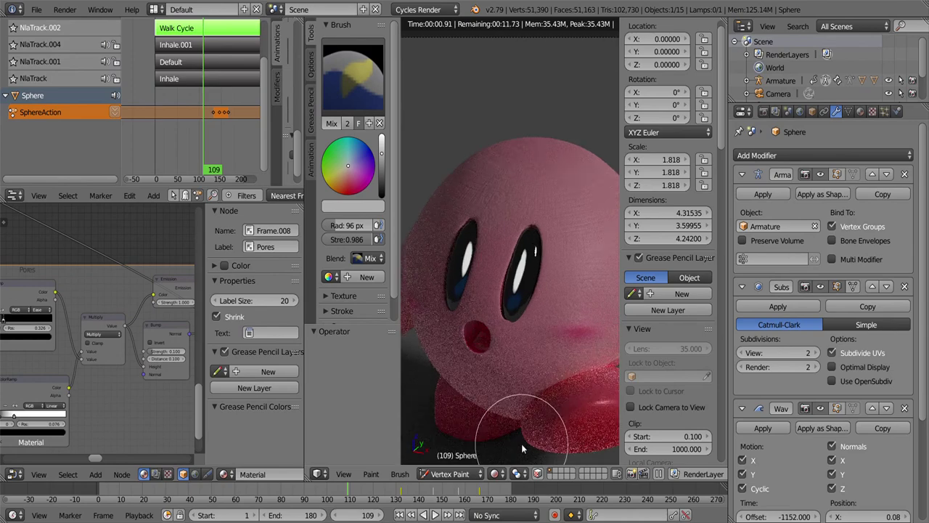
left_click(862, 111)
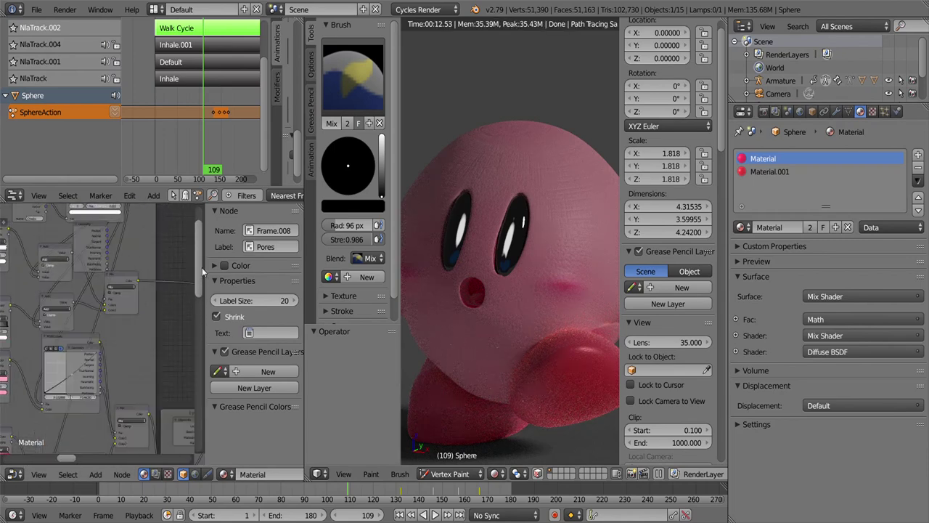
middle_click_drag(194, 329, 113, 241)
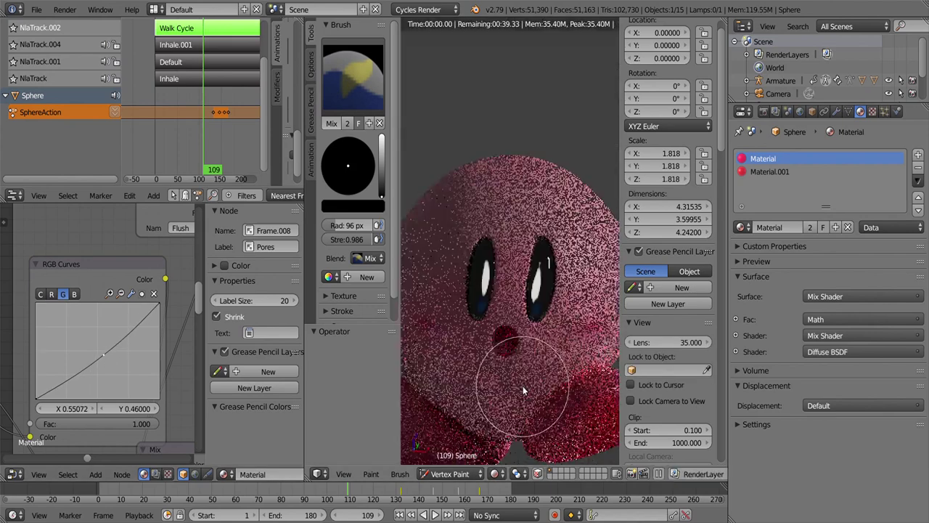
key("shift+z")
key("KP_0")
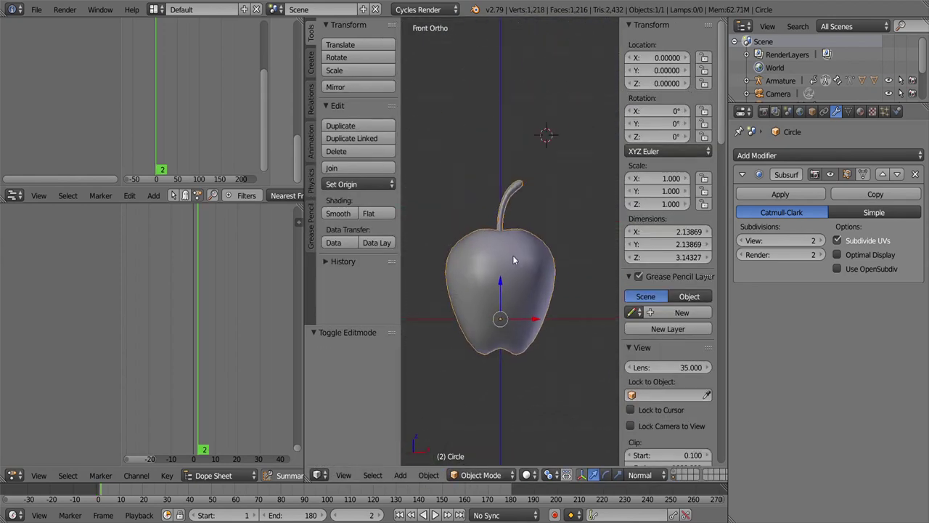
- Switch the apple into Vertex Paint mode and orbit around it to inspect its shading
left_click(483, 417)
middle_click_drag(483, 417, 502, 290)
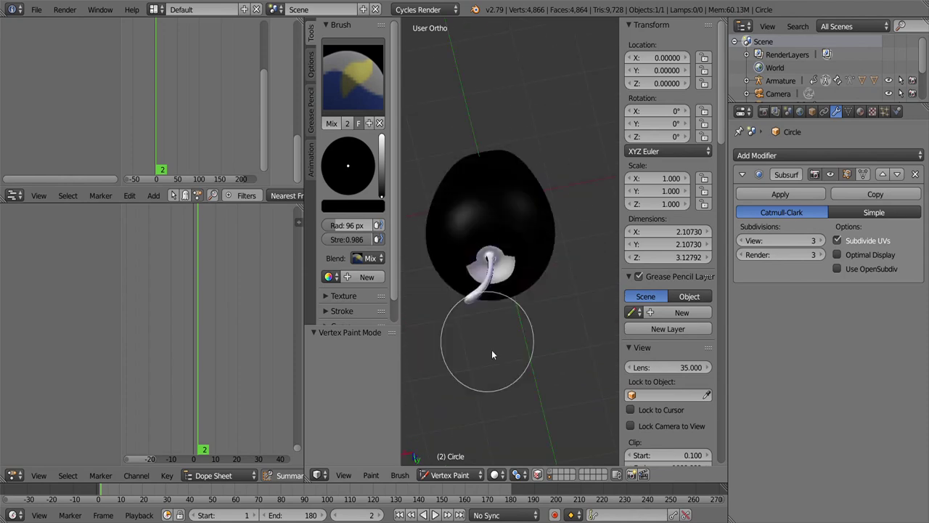
middle_click_drag(475, 228, 506, 249)
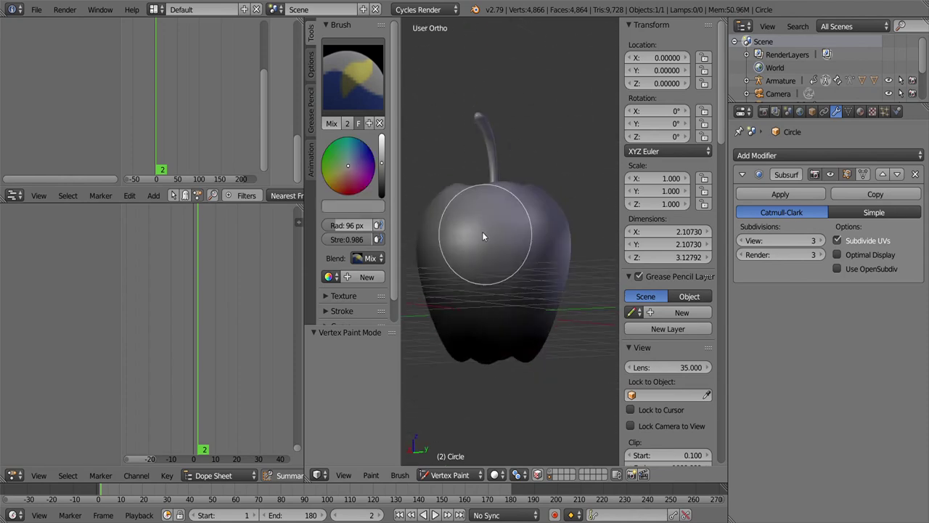
middle_click_drag(505, 112, 382, 149)
mouse_move(517, 231)
middle_mouse_down()
mouse_move(526, 127)
mouse_move(508, 234)
mouse_move(541, 232)
mouse_move(428, 188)
mouse_move(614, 204)
mouse_move(507, 294)
mouse_move(598, 295)
mouse_move(521, 377)
mouse_move(438, 398)
middle_mouse_up()
key("v")
key("v")
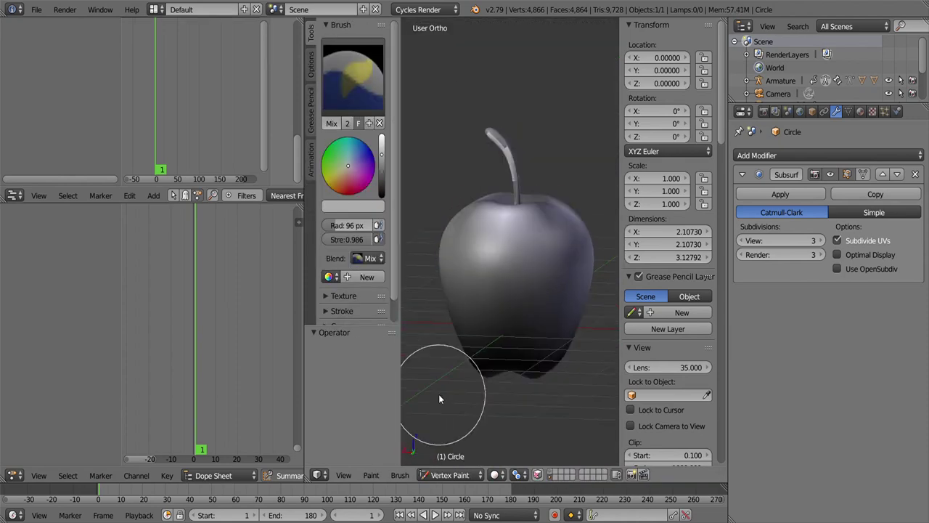
mouse_move(517, 250)
middle_mouse_down()
mouse_move(461, 275)
mouse_move(539, 414)
mouse_move(566, 256)
middle_mouse_up()
middle_click_drag(443, 400, 358, 140)
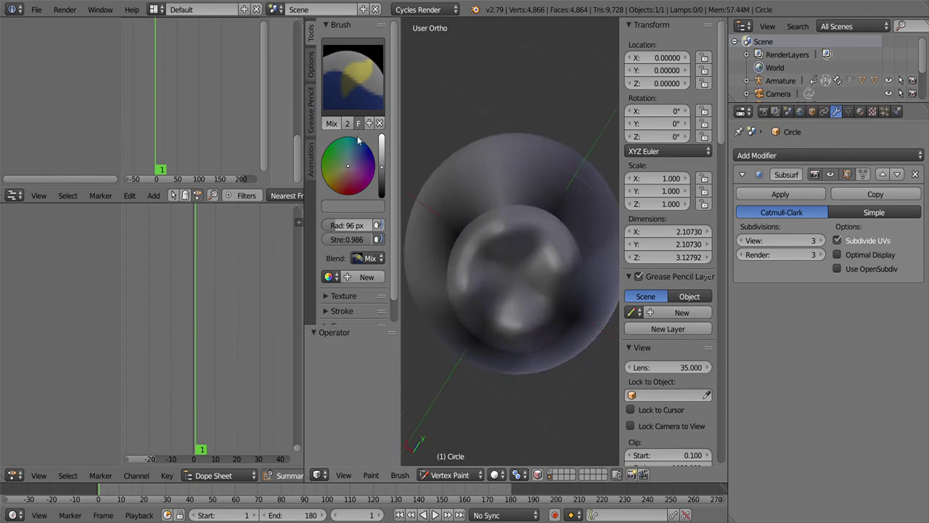
mouse_move(478, 215)
middle_mouse_down()
mouse_move(502, 235)
mouse_move(506, 390)
mouse_move(517, 252)
mouse_move(525, 310)
middle_mouse_up()
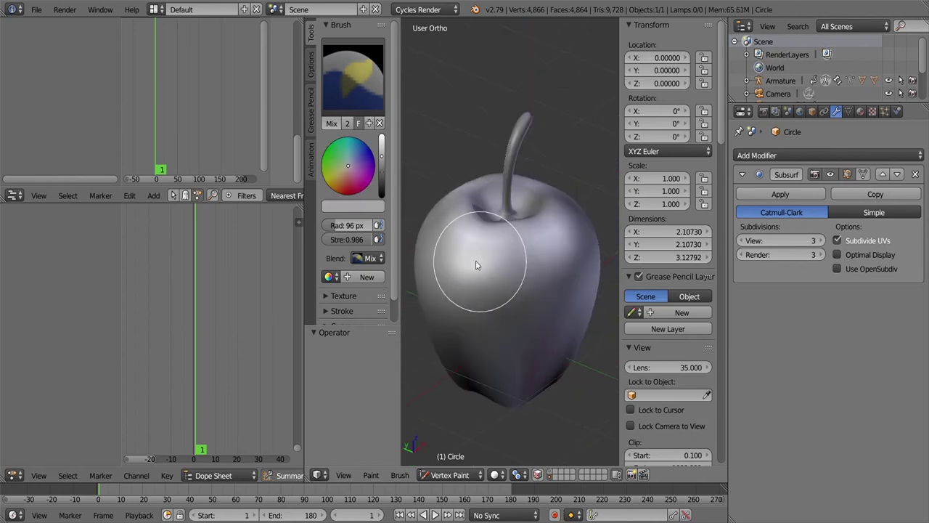
middle_click_drag(476, 265, 384, 156)
middle_click_drag(506, 132, 381, 171)
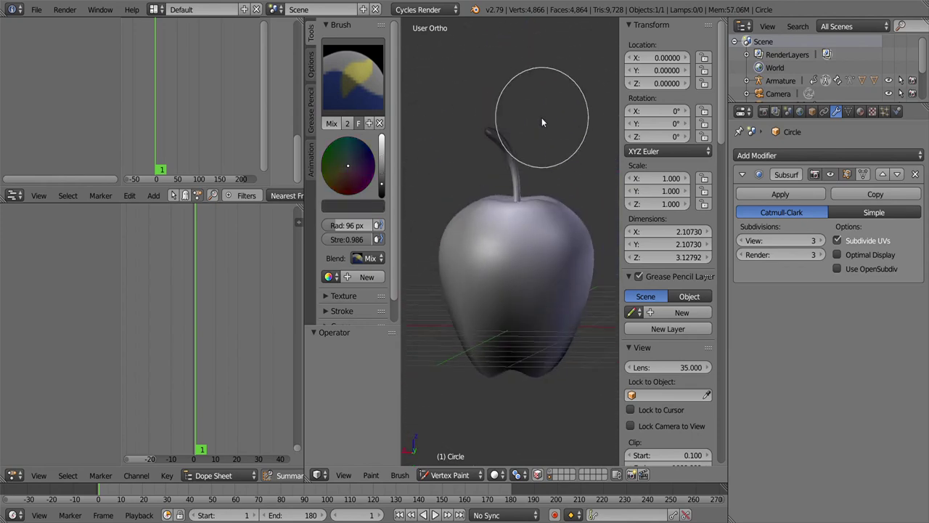
- Inspect the stem from the side and set the paint colour to black
scroll(508, 138, "up", 3)
scroll(500, 196, "down", 4)
scroll(472, 26, "down", 3)
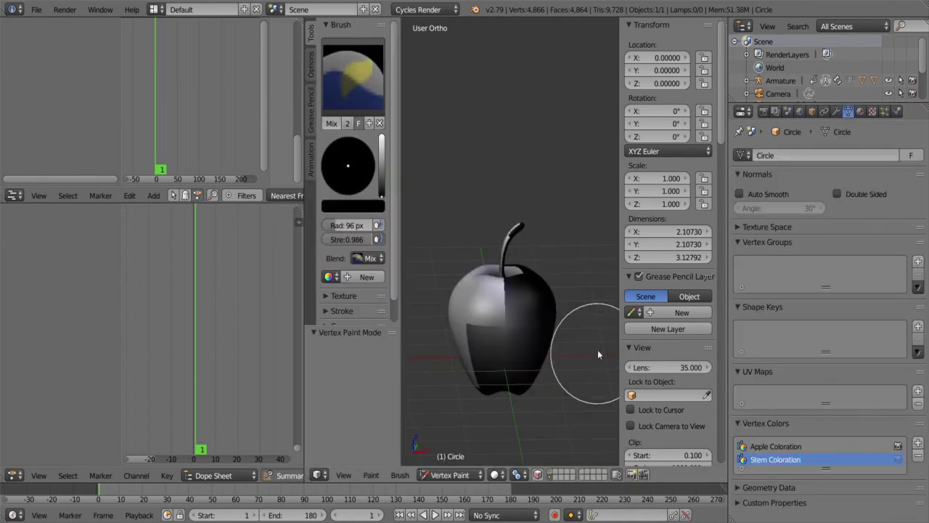
middle_click_drag(511, 221, 541, 182)
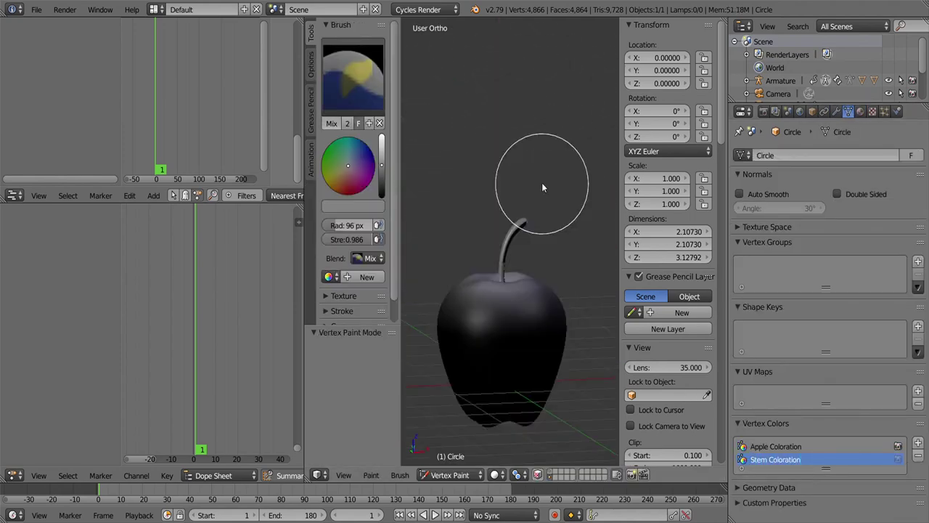
scroll(495, 185, "up", 3)
scroll(566, 291, "down", 2)
mouse_move(566, 297)
middle_mouse_down()
mouse_move(567, 311)
mouse_move(493, 337)
middle_mouse_up()
key("s")
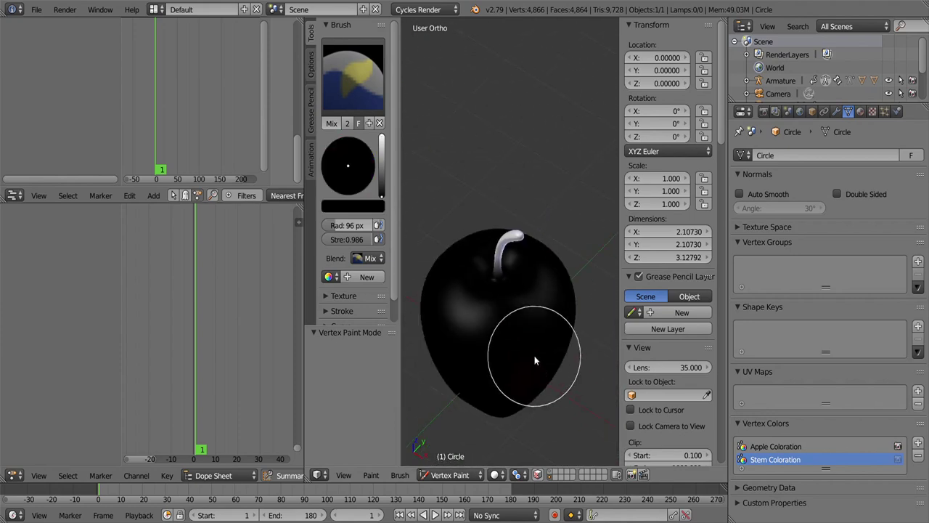
middle_click_drag(535, 361, 492, 414)
scroll(492, 414, "down", 2)
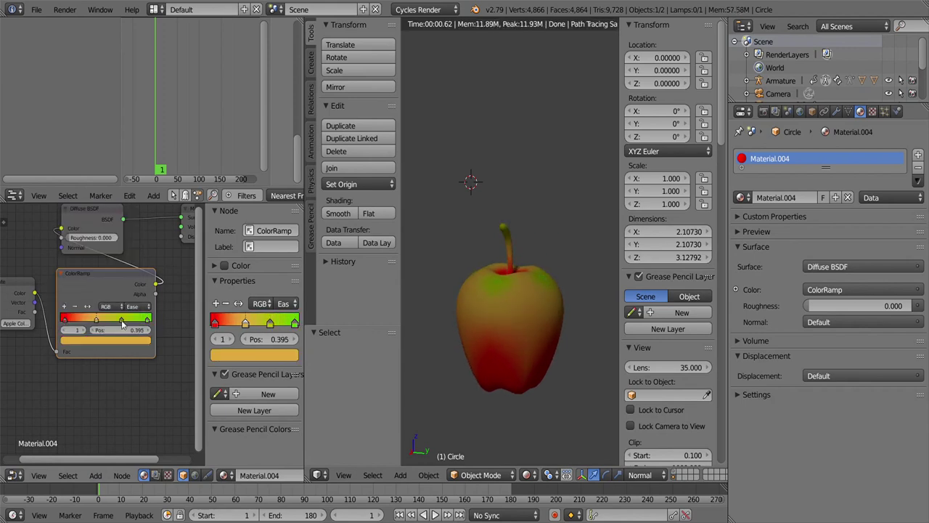
- Add a Principled BSDF node and preview the apple with a Noise Texture emission
left_click(95, 475)
left_click(211, 326)
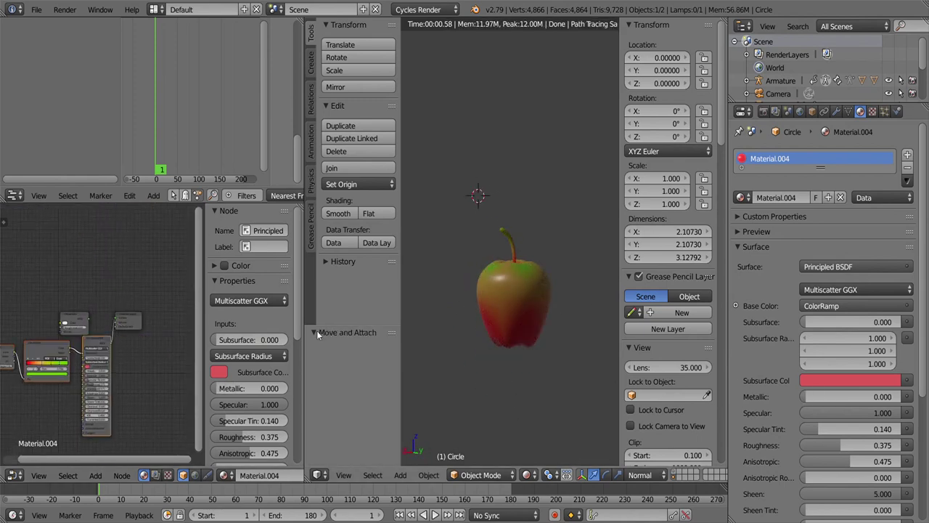
left_click(95, 475)
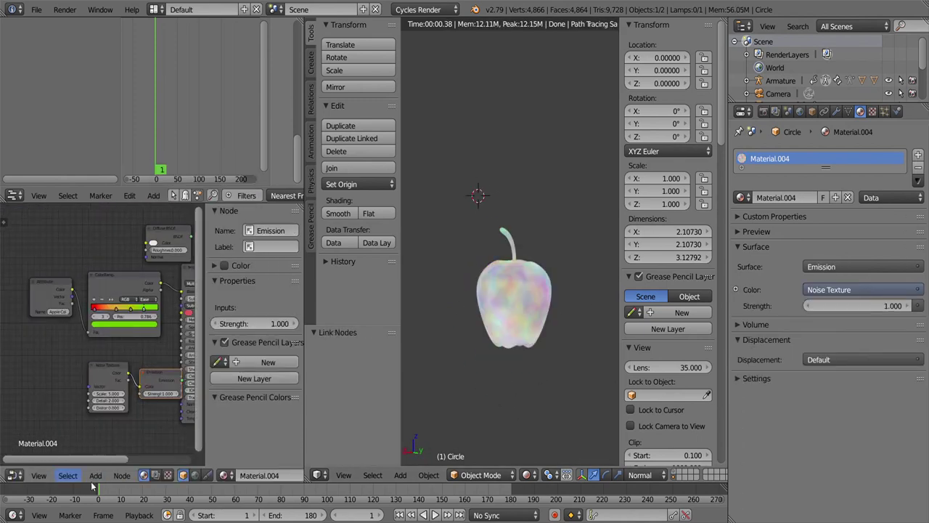
left_click(95, 475)
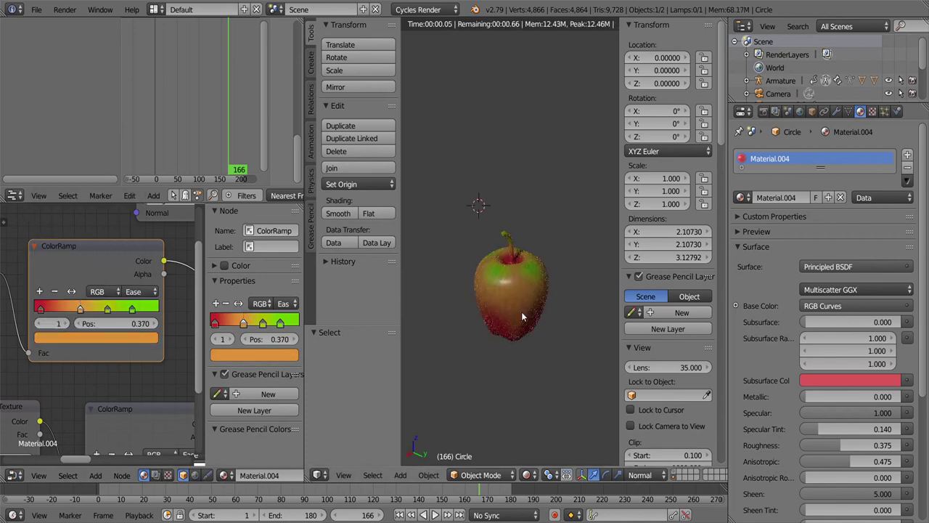
- Rework the ColorRamp stops, rearranging them and making one red
left_click(102, 337)
left_click(70, 227)
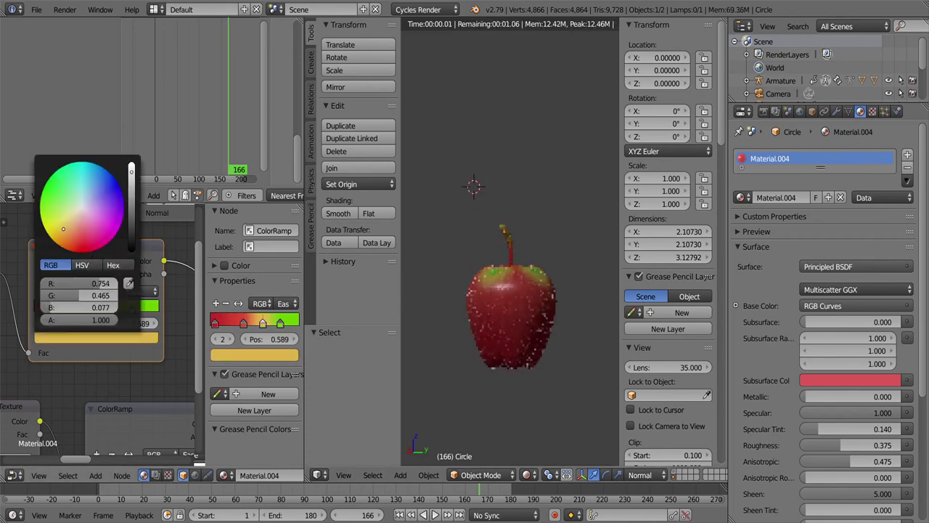
left_click_drag(90, 217, 80, 232)
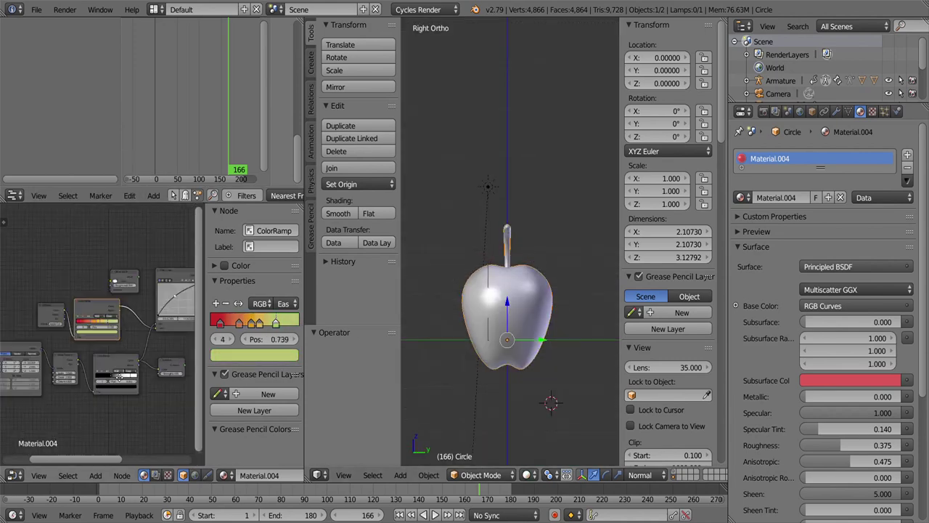
left_click(95, 474)
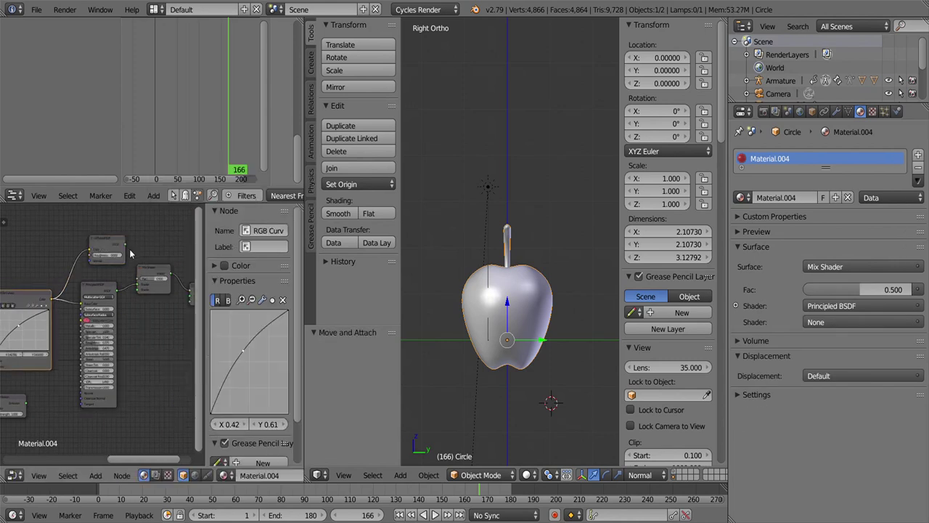
- Add an Attribute input node followed by a Hue Saturation Value node
left_click(95, 474)
left_click(181, 247)
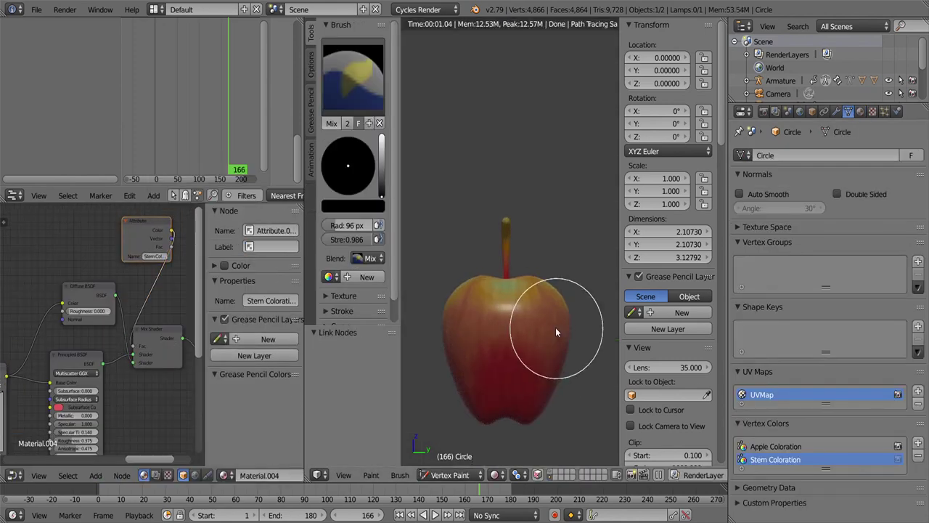
left_click(95, 475)
left_click(109, 305)
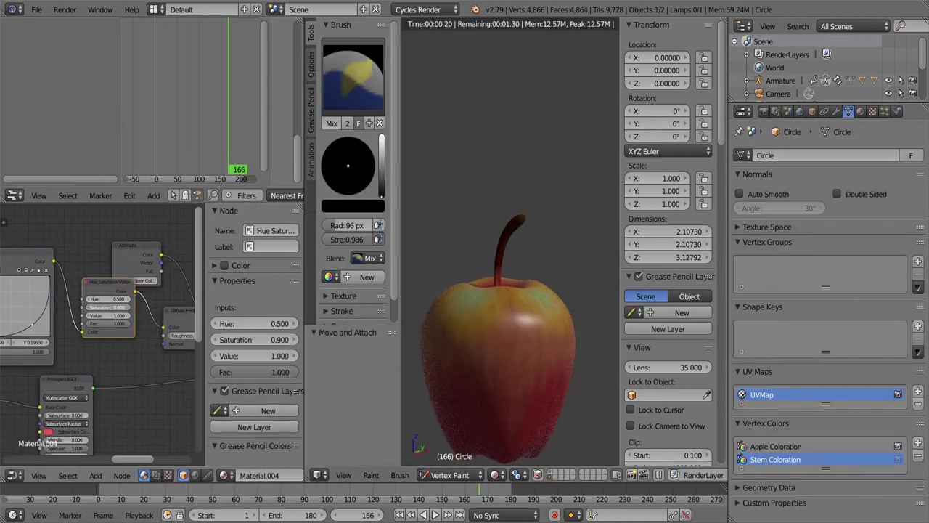
middle_click_drag(30, 328, 78, 337)
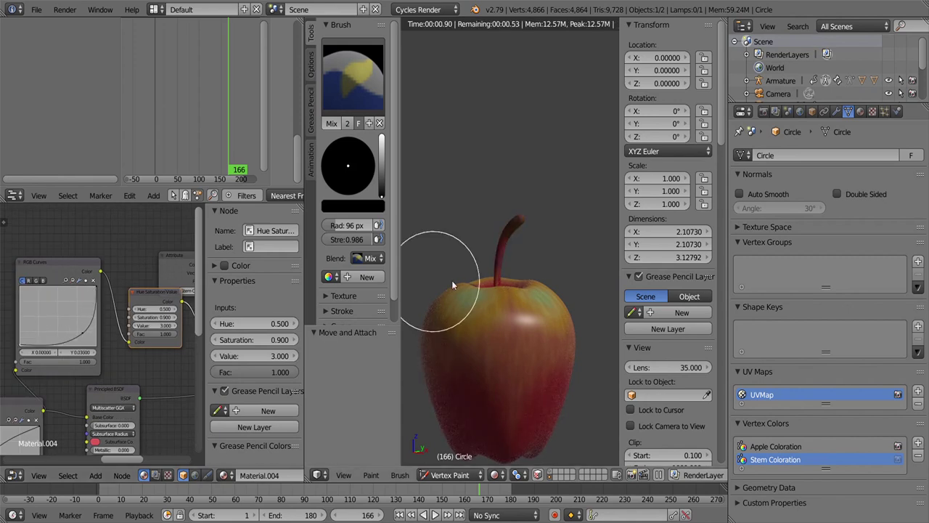
- Frame the Principled BSDF, then attach the Attribute node into the Apple frame and edit its label
left_click(109, 390)
key("KP_Decimal")
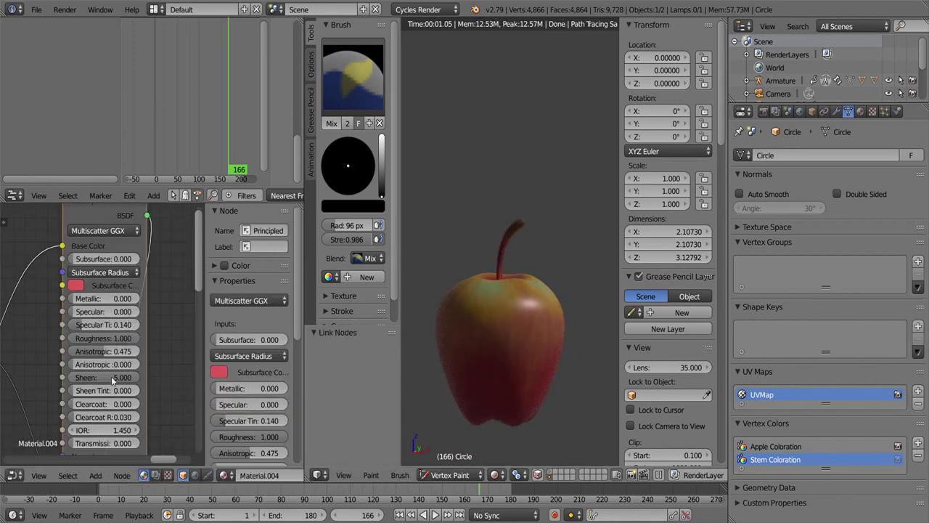
key("Home")
left_click(69, 356)
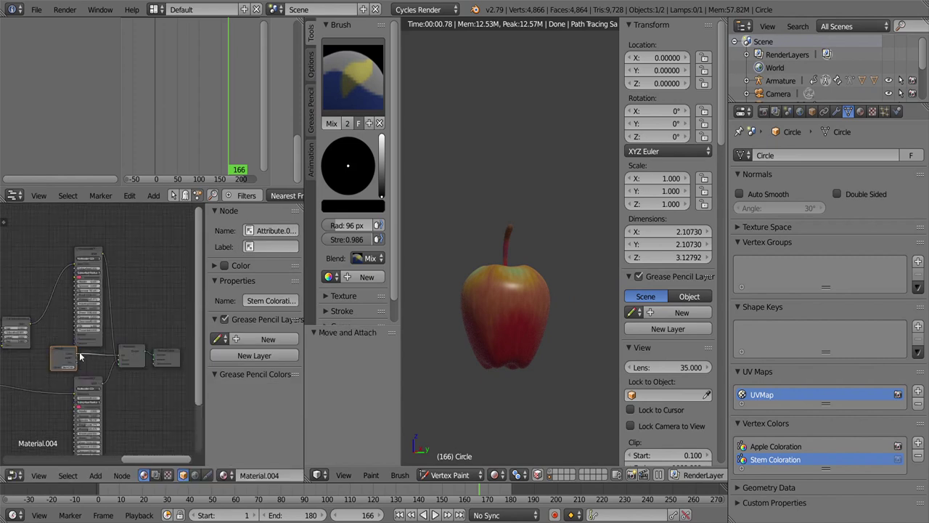
key("Tab")
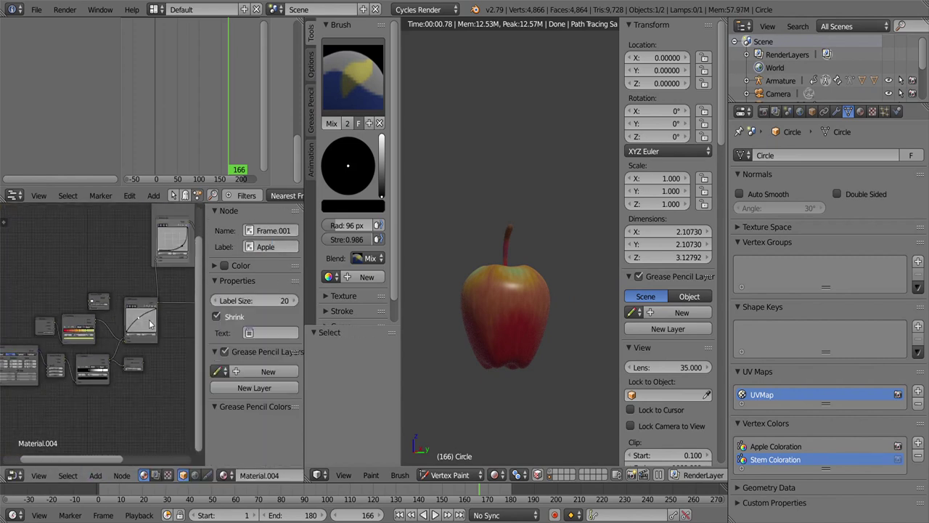
left_click_drag(150, 324, 156, 319)
left_click(287, 246)
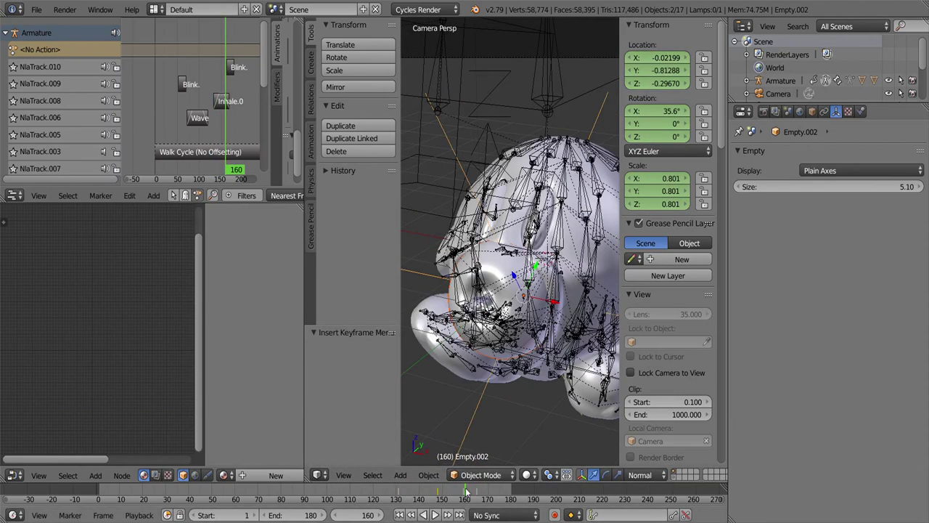
- Show the Dope Sheet and shift Empty.002's key about four frames later, stopping at frame 152
key("alt+a")
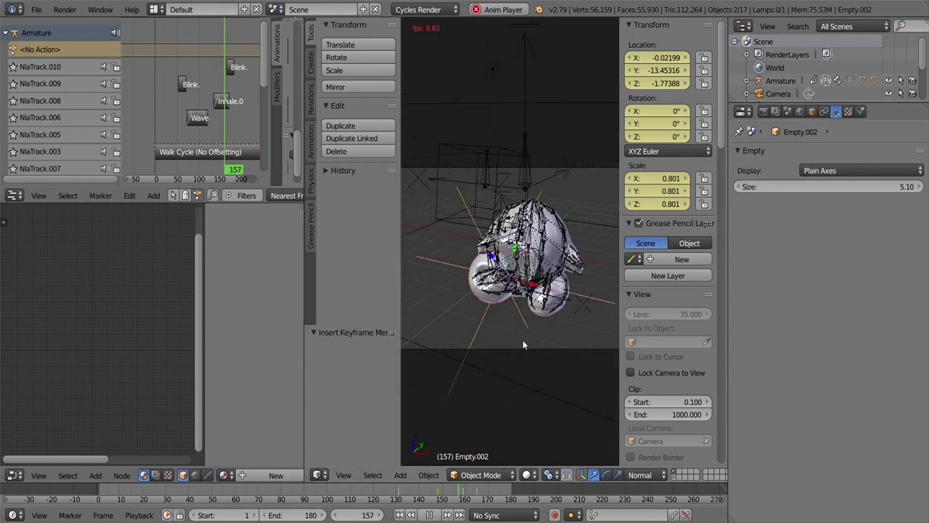
key("alt+a")
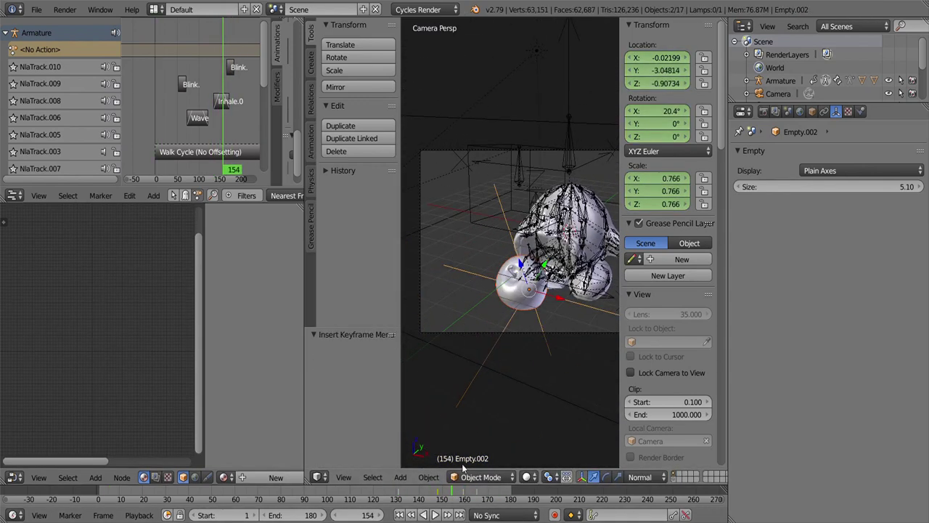
key("shift+F12")
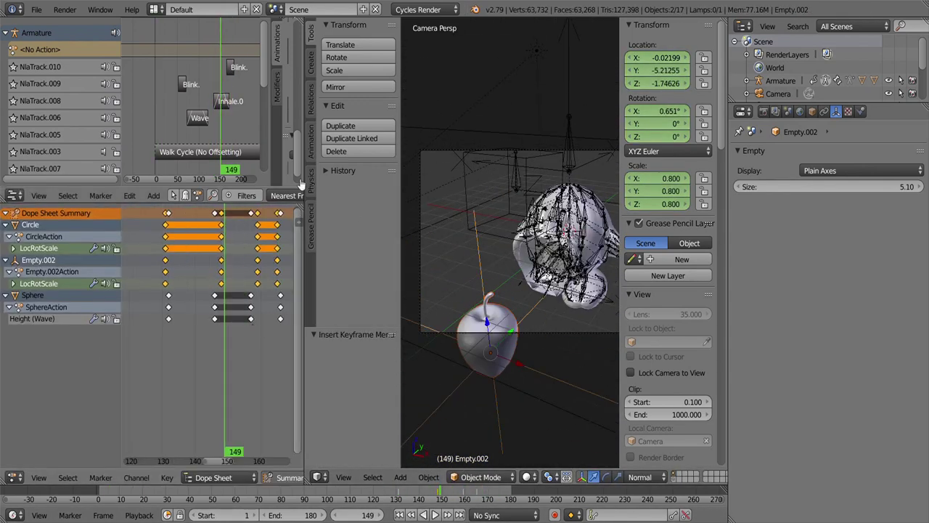
key("alt+a")
scroll(240, 290, "up", 3)
left_click_drag(190, 273, 216, 272)
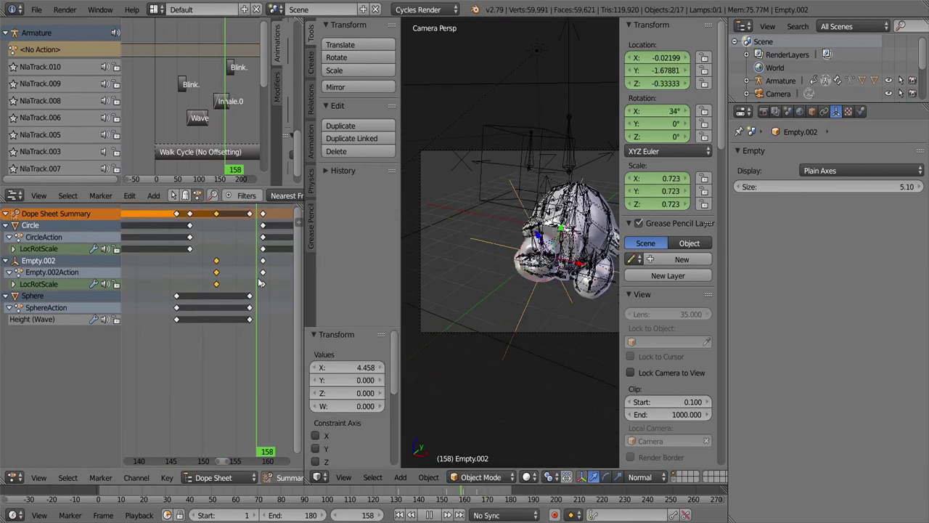
key("alt+a")
- Split off a Graph Editor and scale the keys after the current frame to 0.1 in time
left_click_drag(3, 482, 240, 325)
key("shift+F6")
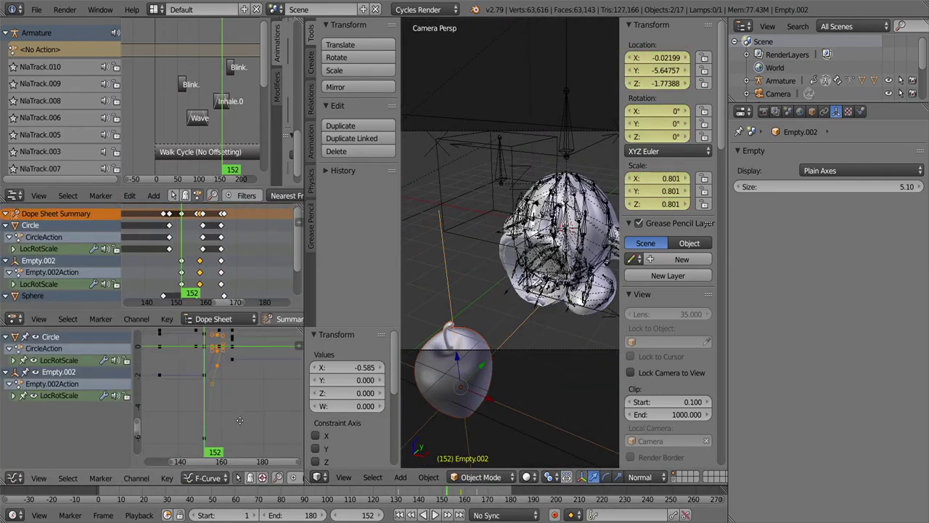
left_click(67, 478)
left_click(124, 300)
type("sx.1")
key("Return")
key("alt+a")
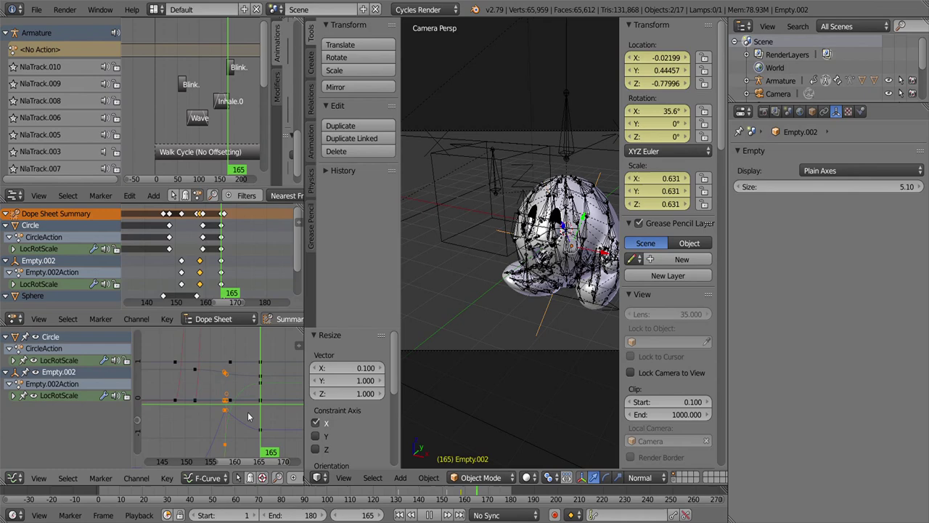
- Select the keys on the current frame and stretch their spacing 2× in time
left_click(67, 478)
left_click(145, 300)
type("sx2")
key("Return")
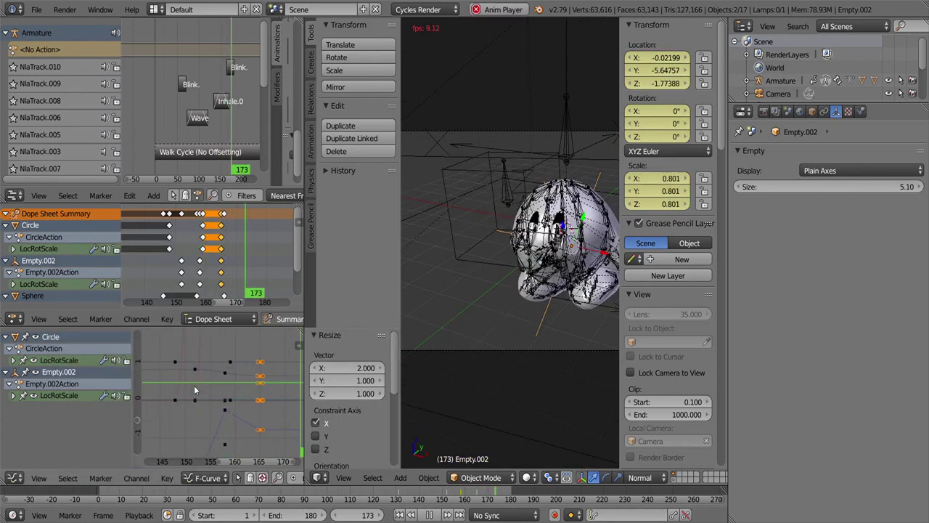
key("Escape")
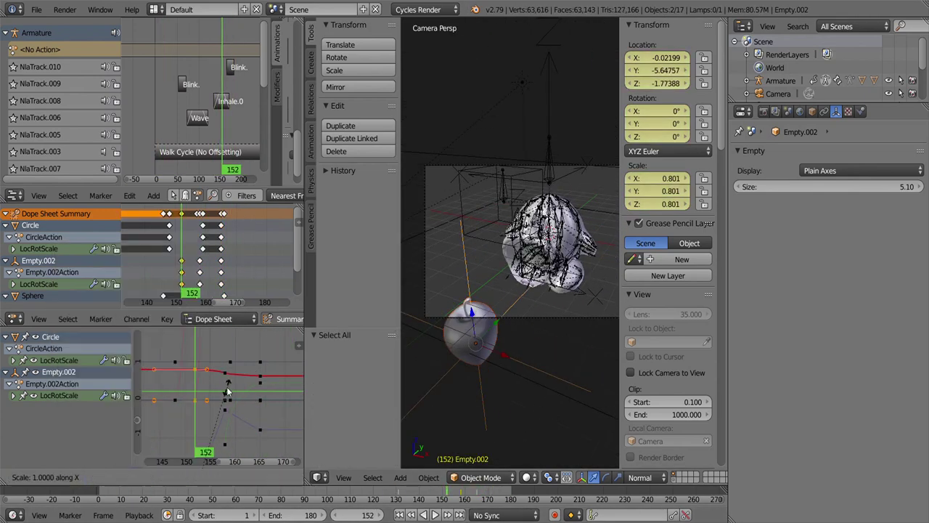
type("2")
key("Return")
key("alt+a")
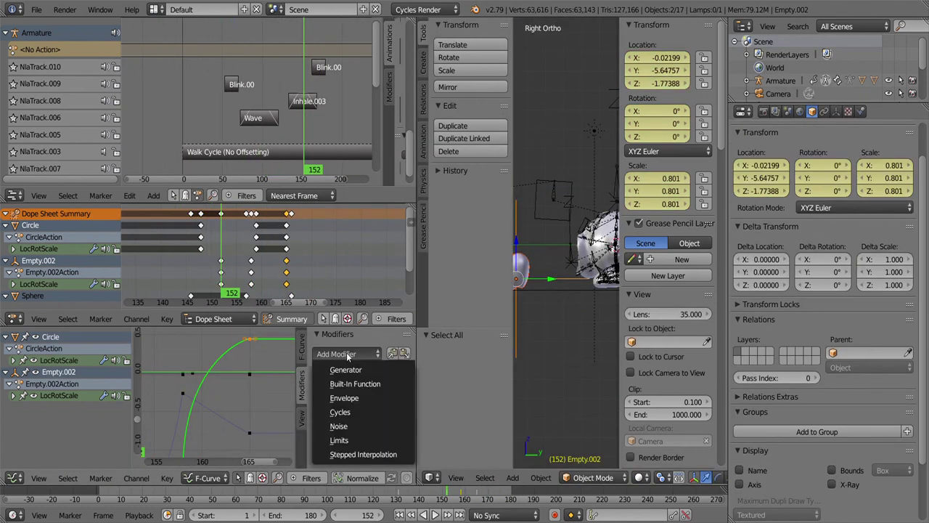
- Add a Noise modifier to Empty.002's curve and play to check the jitter
left_click(338, 426)
left_click(431, 494)
left_click_drag(417, 377, 476, 377)
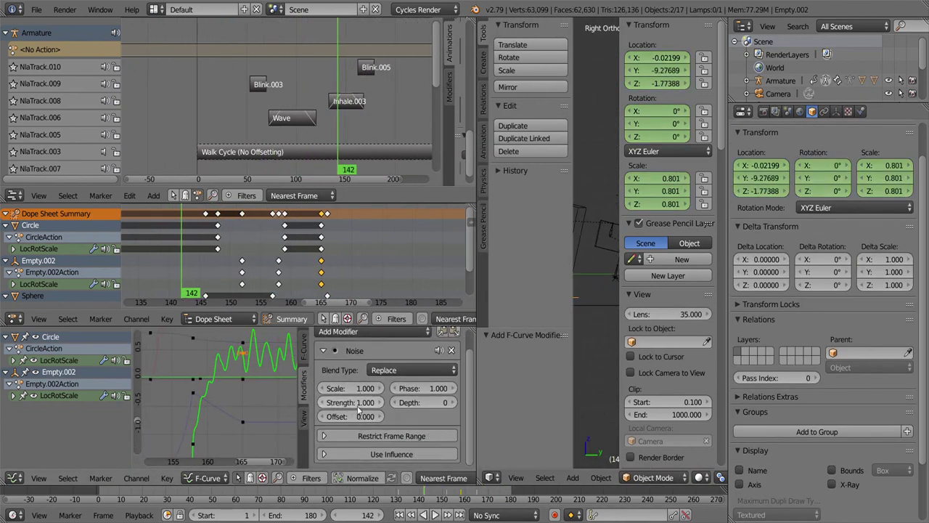
left_click_drag(481, 305, 385, 305)
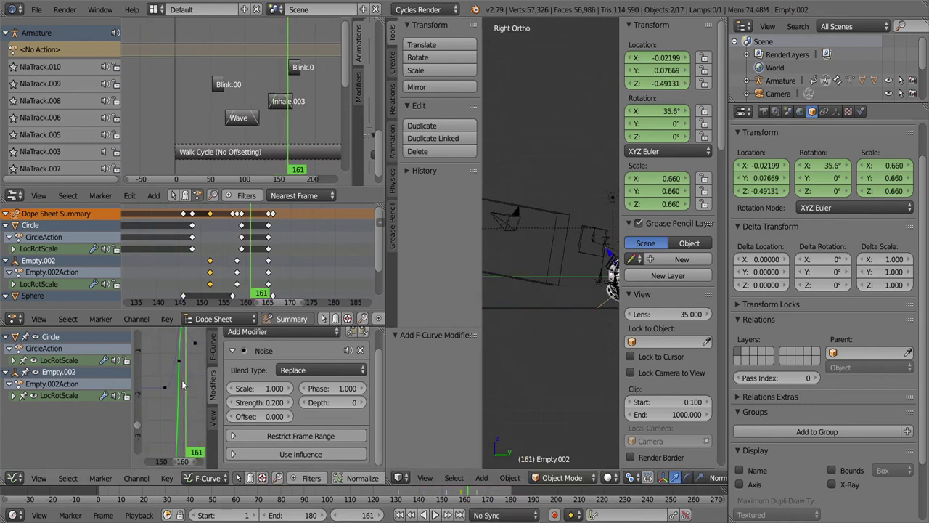
left_click(431, 516)
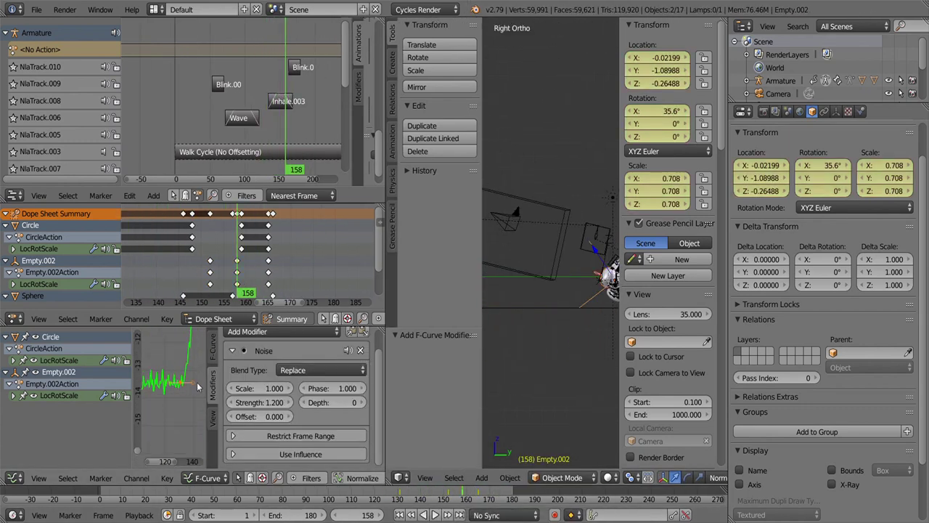
left_click(434, 515)
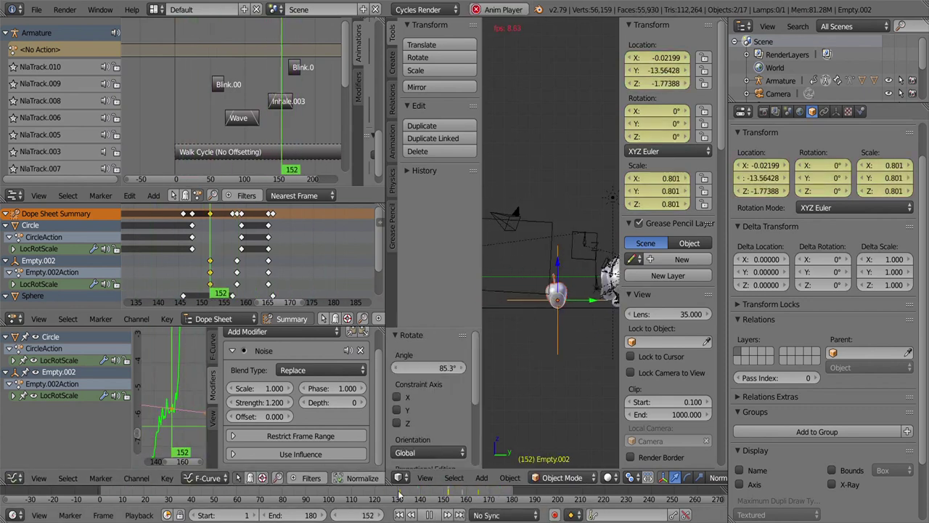
- Restrict the Noise modifier's frame range to end at frame 152
key("i")
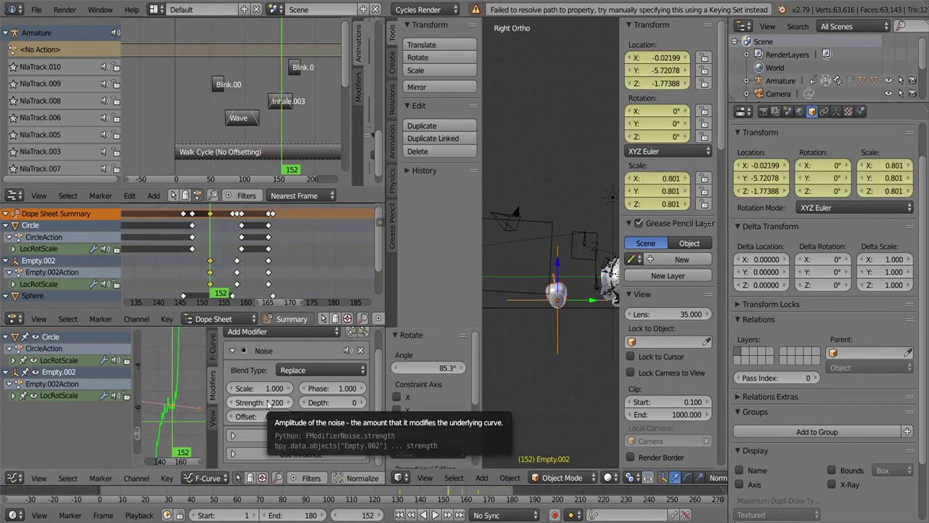
right_click(267, 403)
left_click(188, 389)
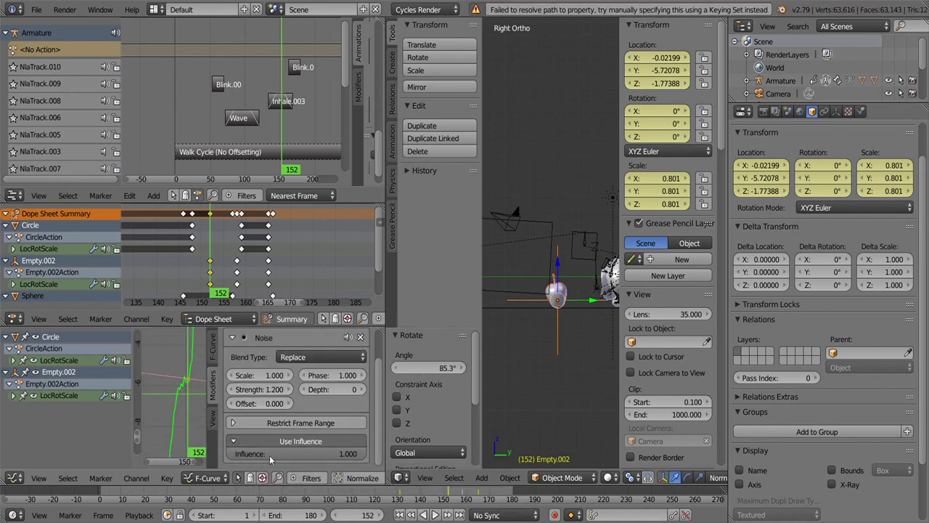
scroll(269, 455, "down", 1)
left_click(304, 423)
type("152")
key("Return")
left_click(175, 398)
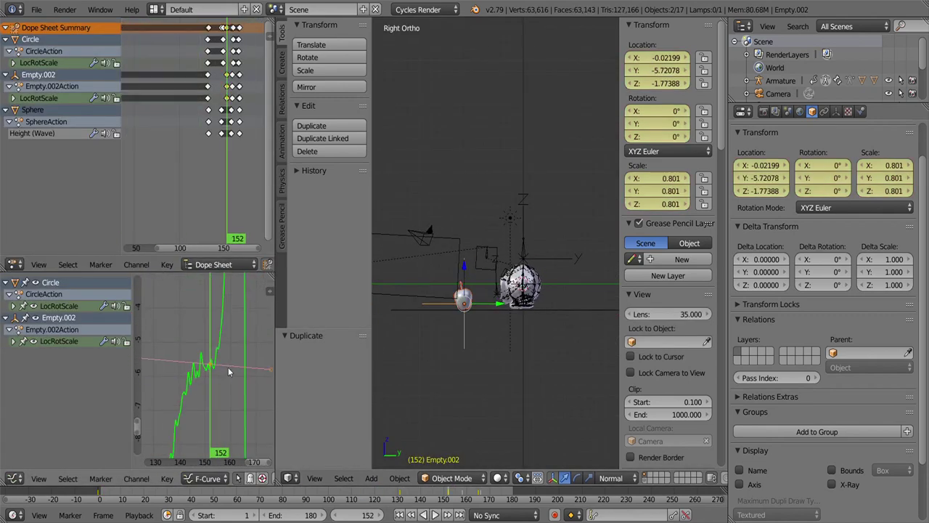
- Play the camera-shake animation and view the scene through the camera
key("alt+a")
scroll(222, 390, "up", 2)
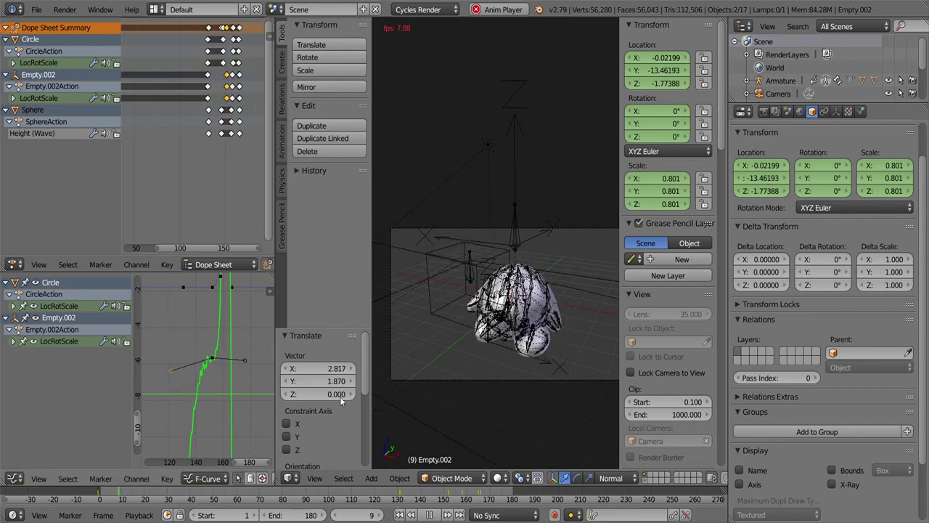
key("Home")
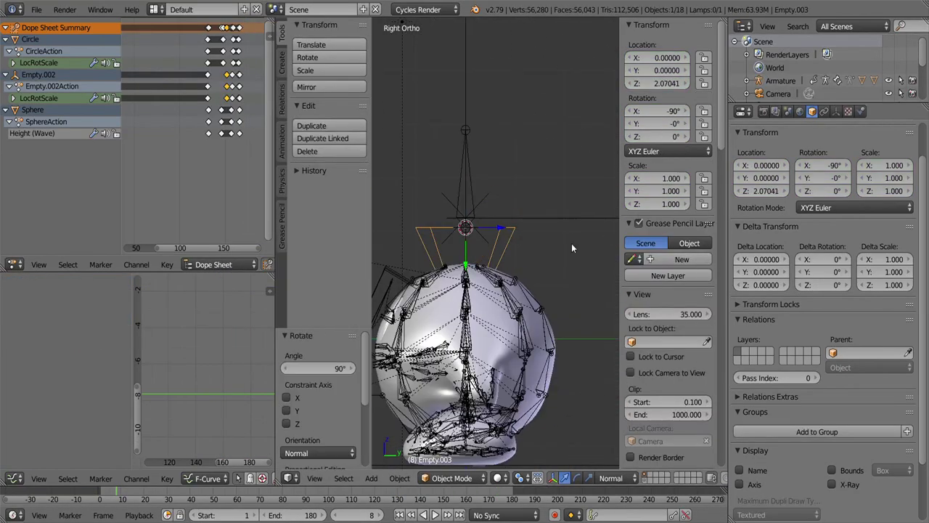
- Add a second Wave modifier to the Sphere, adjusting its height and widening it to 0.13
left_click(755, 500)
left_click(755, 500)
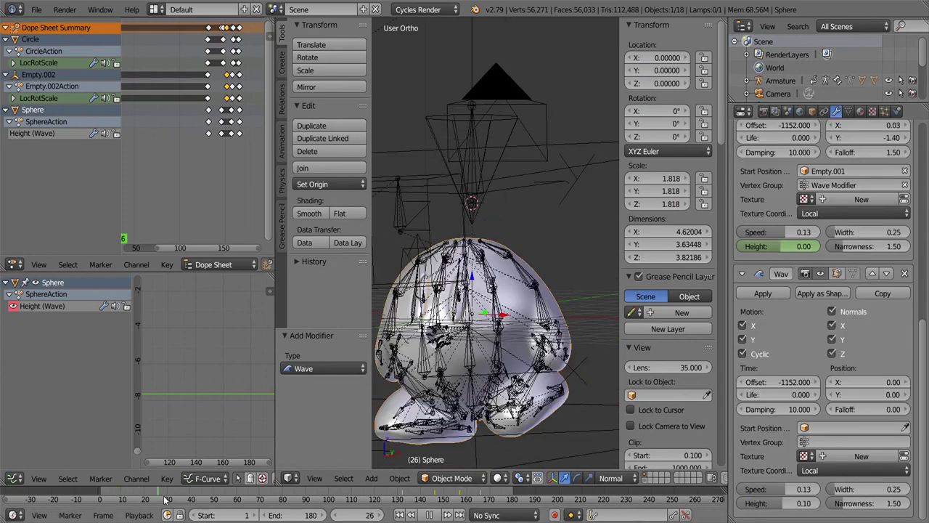
left_click(783, 503)
type("0.1")
key("BackSpace")
type("25")
key("Return")
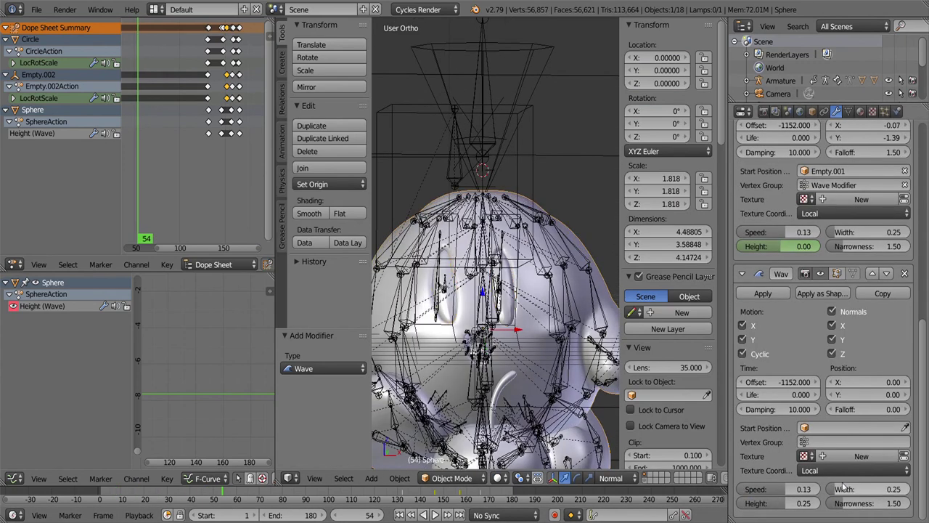
left_click_drag(783, 503, 769, 503)
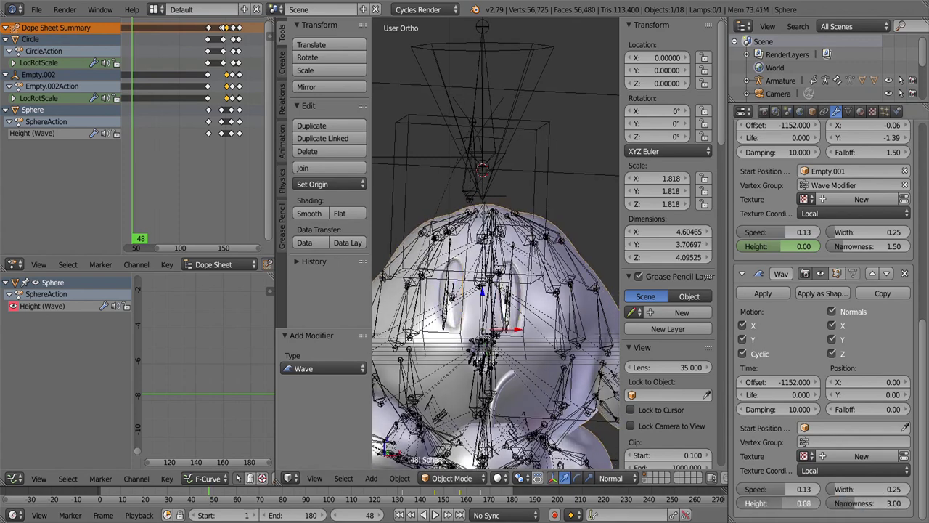
left_click_drag(863, 489, 871, 488)
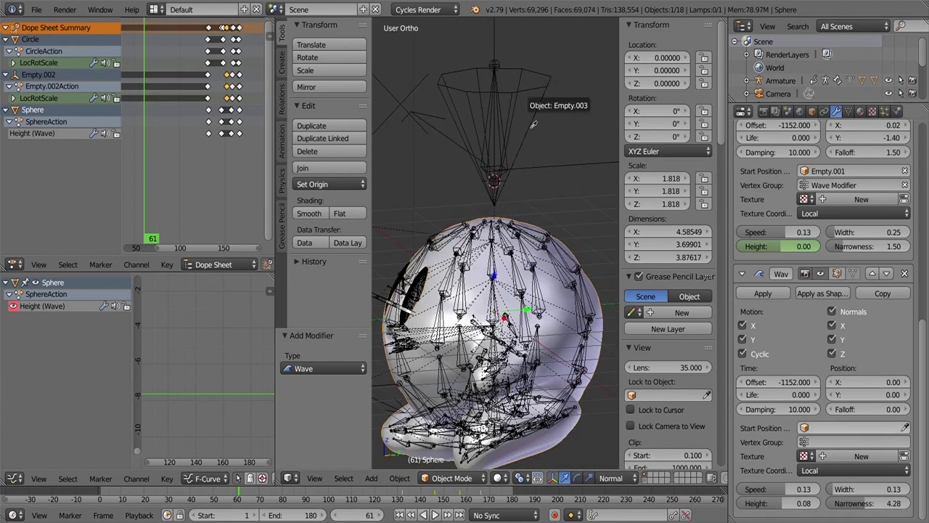
- Set Empty.003 as the wave's start object and parent it to an armature bone
right_click(533, 123, "shift")
left_click(450, 477)
left_click(428, 438)
scroll(540, 183, "up", 3)
key("ctrl+p")
left_click(473, 366)
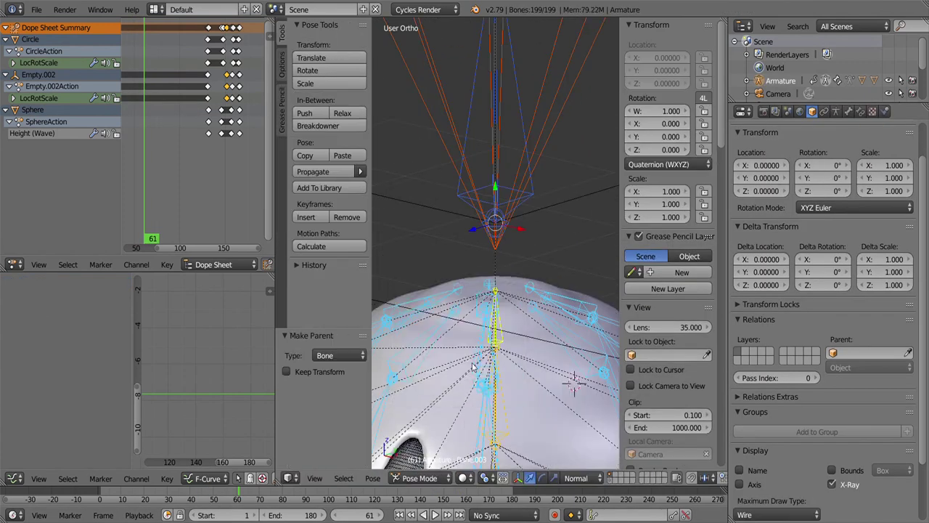
- Keyframe the second Wave modifier's Height on the Sphere
right_click(521, 346)
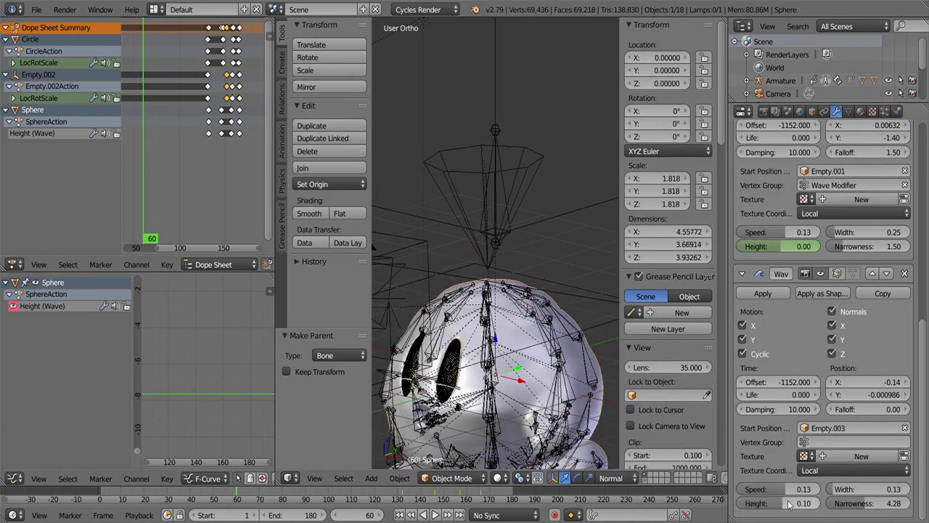
key("i")
scroll(537, 333, "down", 3)
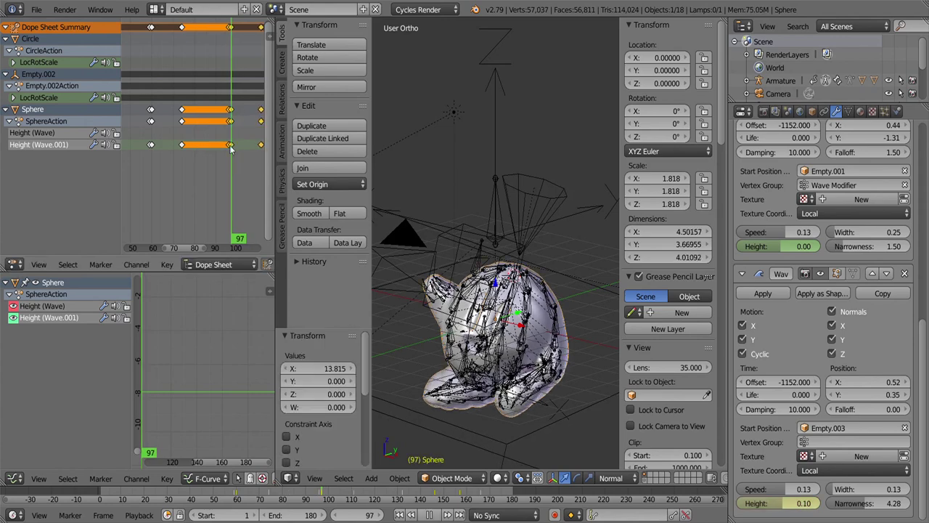
- Slide the Sphere's wave-height keys along the timeline and duplicate them
key("alt+a")
scroll(181, 135, "down", 2)
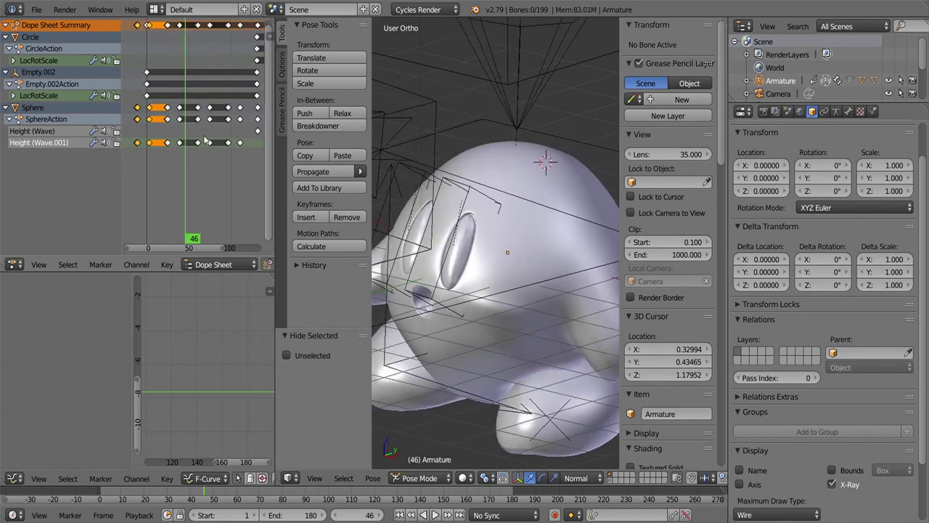
scroll(179, 152, "up", 3)
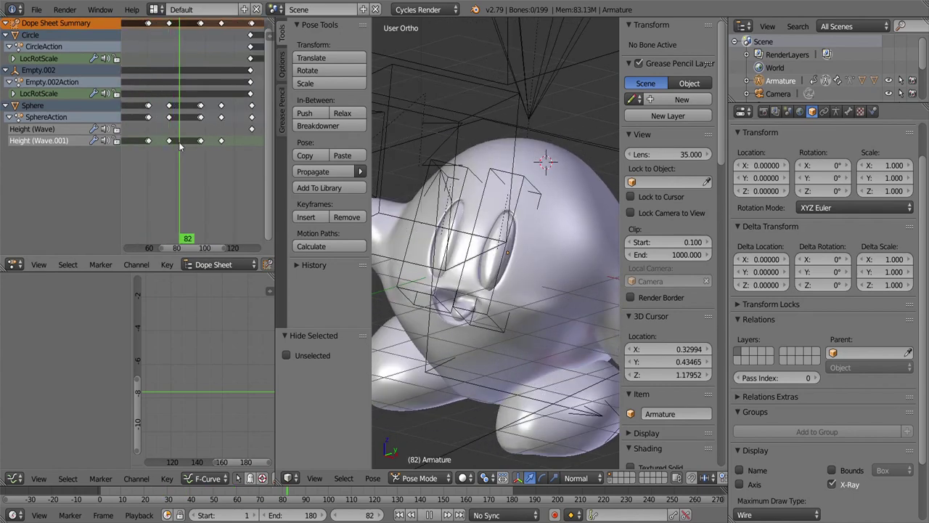
left_click(153, 138)
scroll(162, 161, "up", 3)
left_click_drag(185, 143, 190, 143)
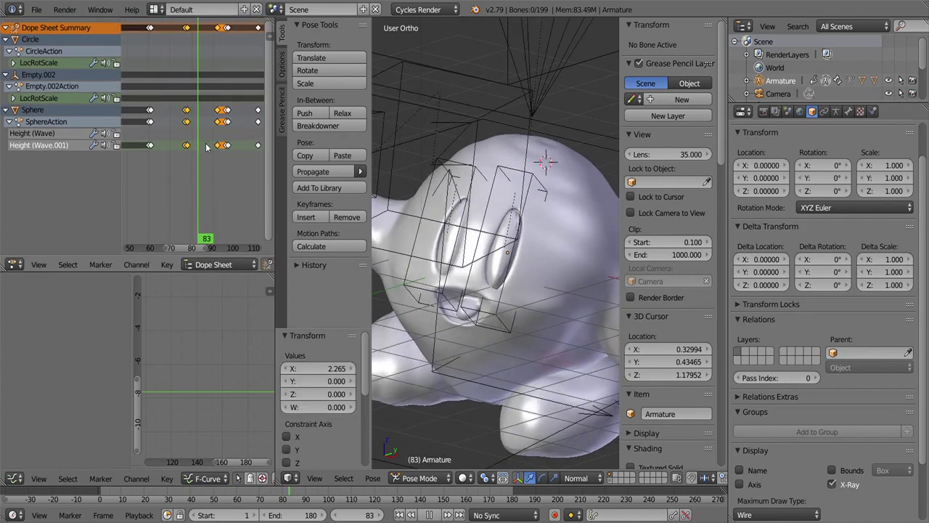
scroll(231, 146, "down", 2)
scroll(228, 153, "up", 2)
key("shift+d")
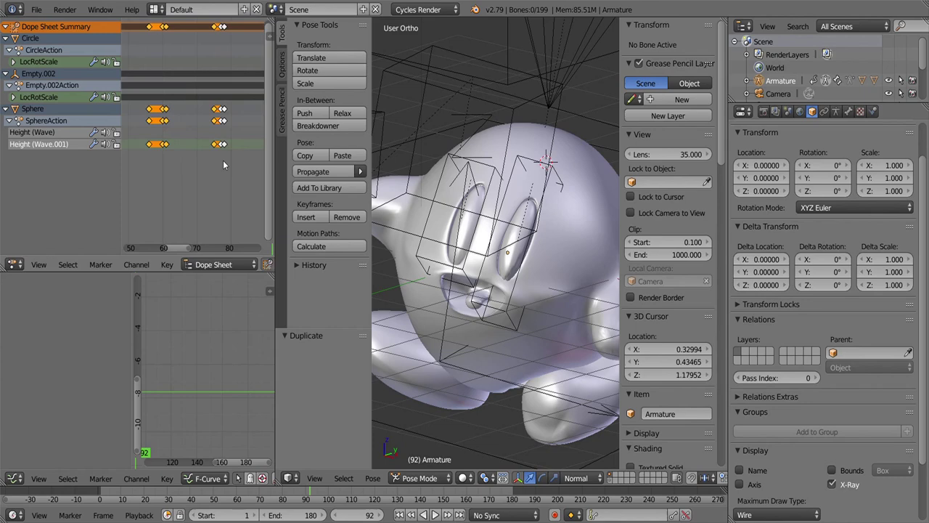
key("a")
key("alt+a")
- Place the duplicated height keys at their new time, checking the wave in playback
scroll(215, 130, "up", 2)
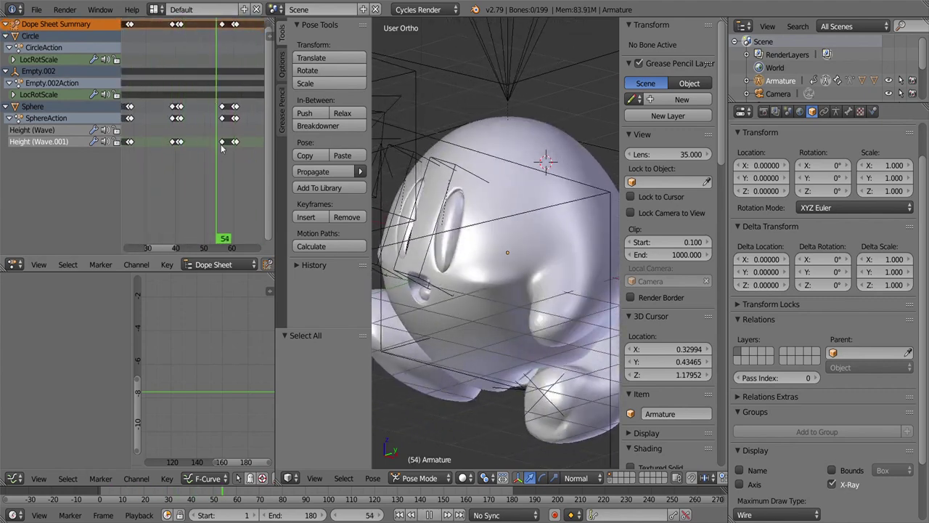
key("alt+a")
scroll(189, 134, "down", 1)
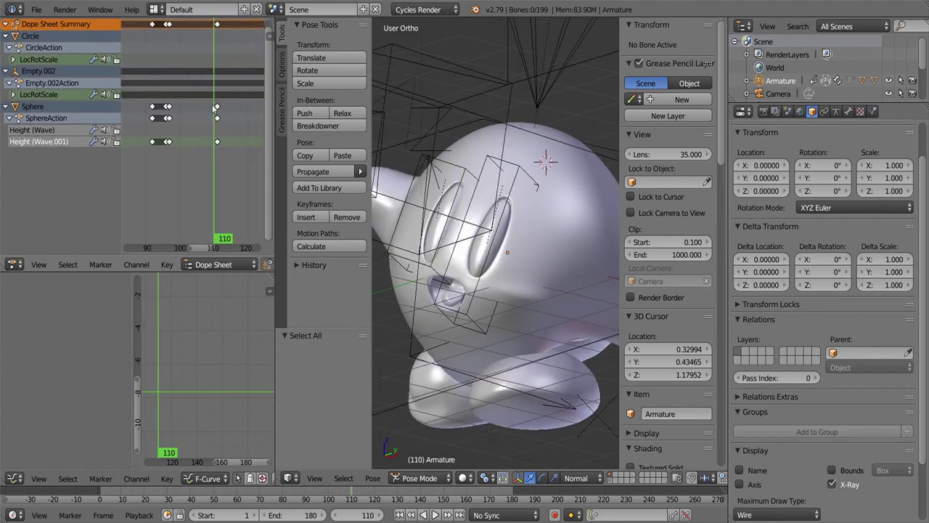
left_click(170, 118)
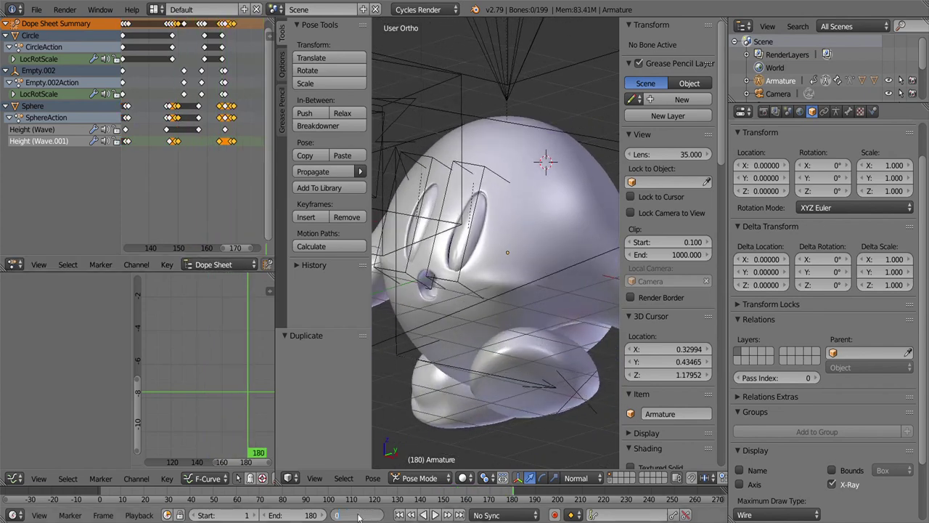
scroll(466, 359, "down", 4)
middle_click_drag(466, 359, 508, 341)
scroll(174, 147, "up", 5)
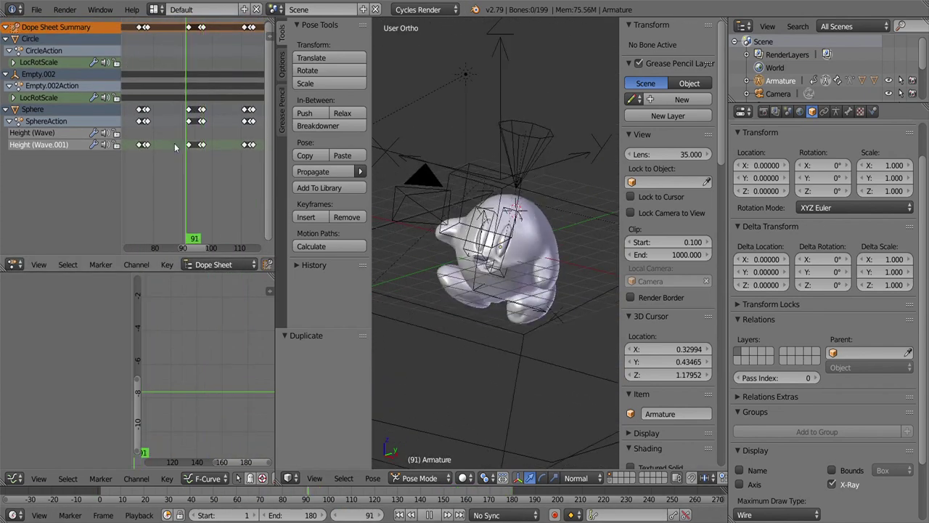
left_click(158, 152)
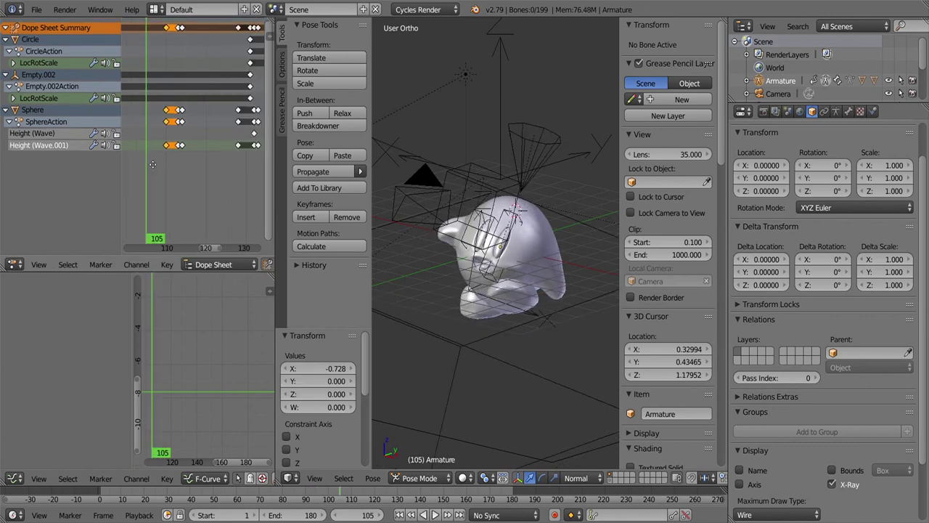
scroll(145, 189, "down", 2)
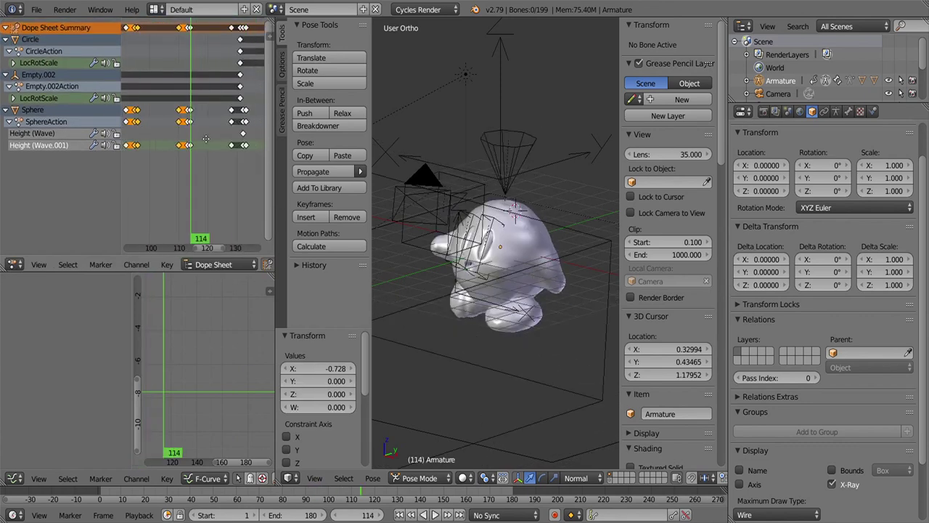
scroll(206, 138, "up", 3)
- Box-select the extra wave keyframes and delete them
left_click_drag(138, 21, 174, 156)
key("g")
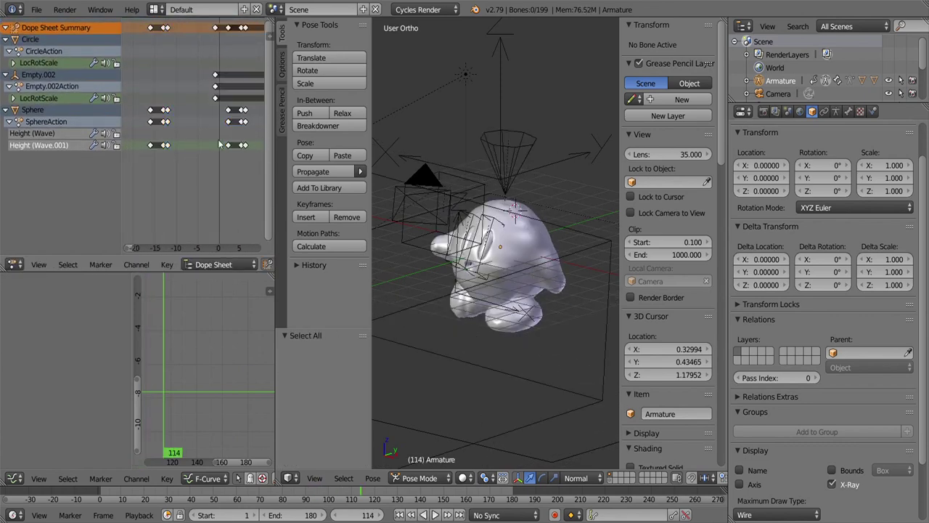
scroll(189, 146, "down", 10, "ctrl")
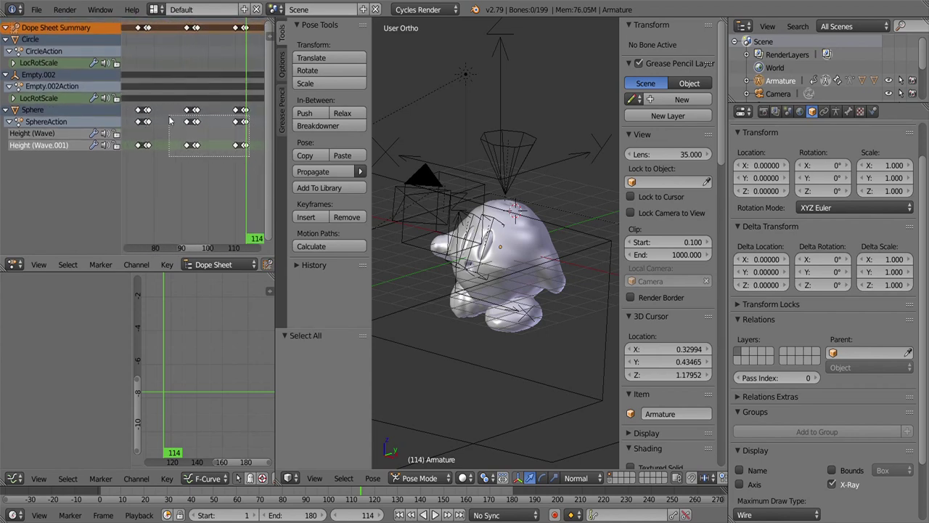
key("Escape")
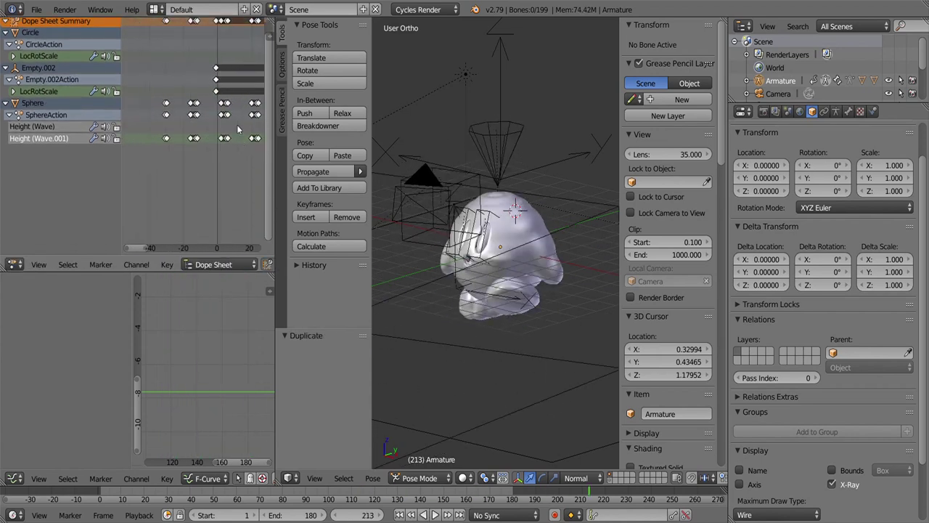
key("Delete")
scroll(234, 172, "down", 2)
- Replay the Sphere's squash animation from frame 0 to check the retimed wave
key("Home")
key("shift+alt+a")
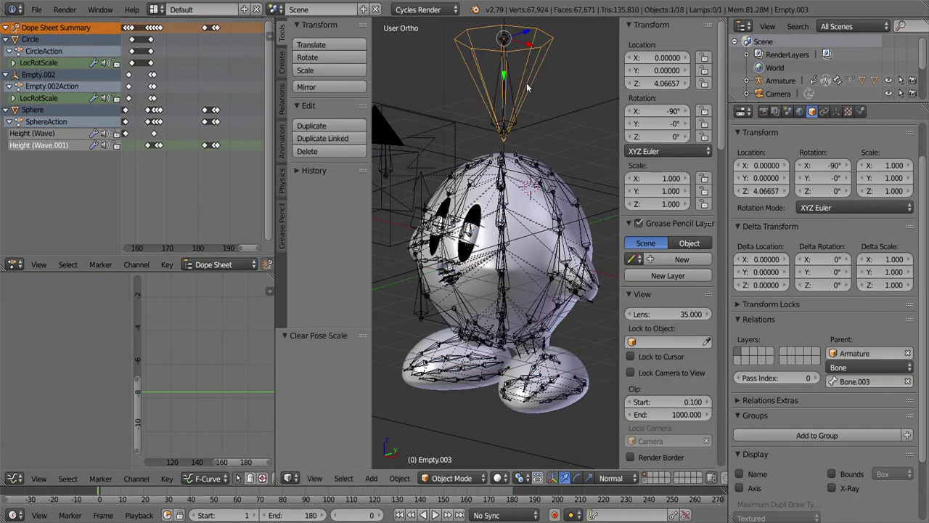
left_click(510, 203)
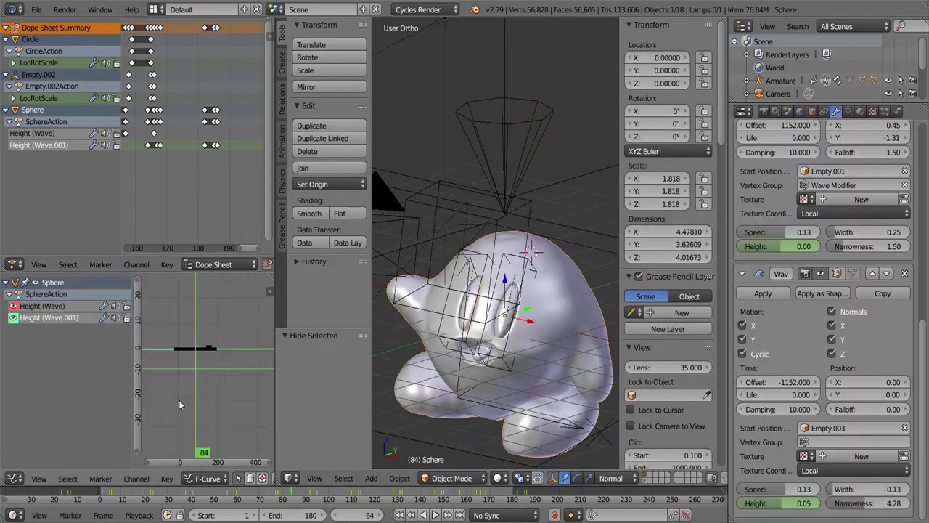
key("Home")
key("a")
key("Home")
left_click(214, 363)
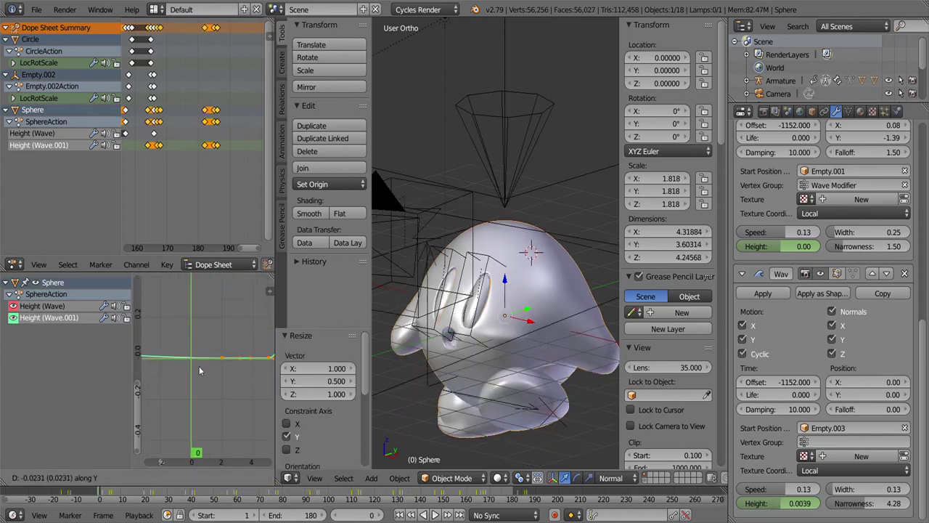
scroll(180, 368, "down", 2)
key("alt+a")
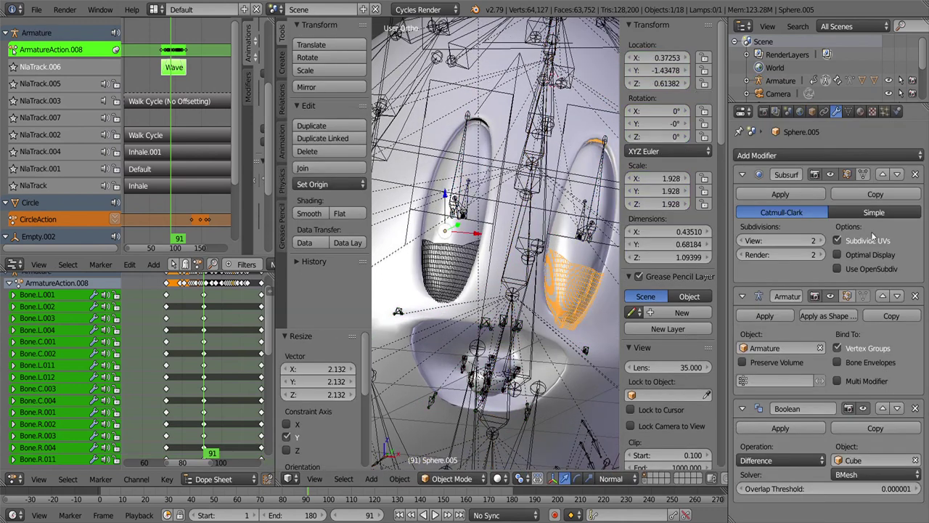
- Move Sphere.006's Subsurf modifier above Armature and switch the viewport to Rendered shading
left_click(897, 176)
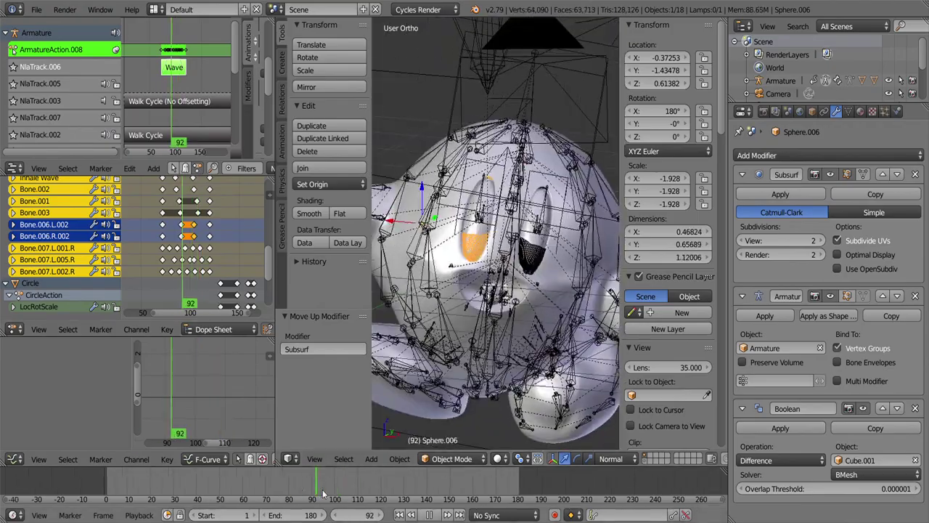
left_click(497, 459)
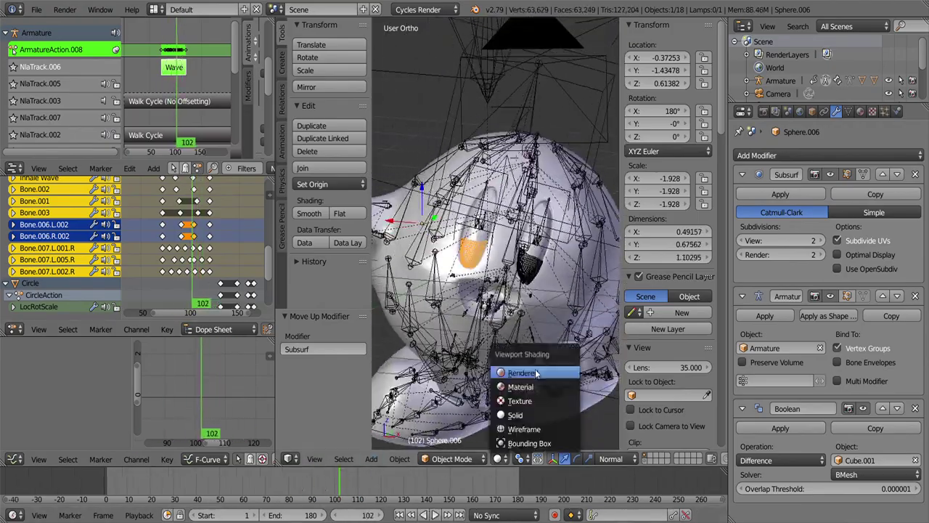
left_click(508, 383)
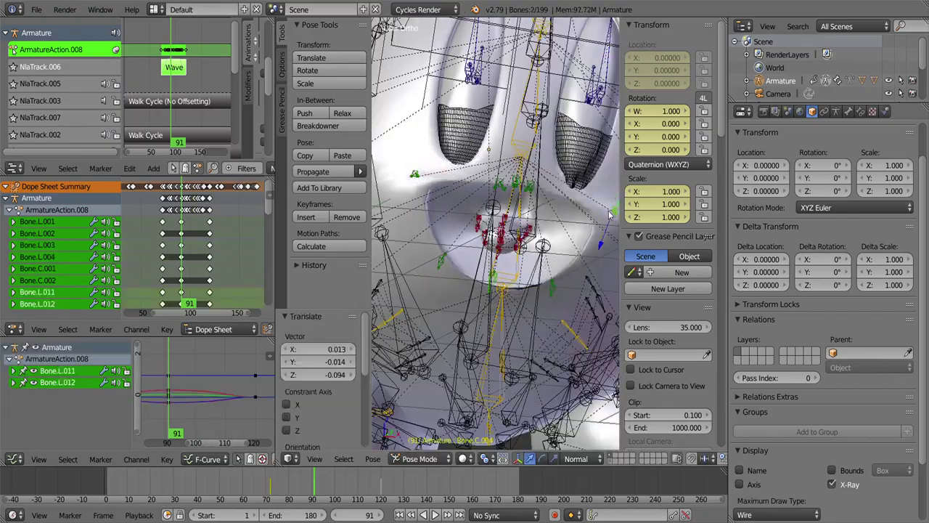
- Deselect the bones, preview the camera view rendered, then orbit close to the mouth bones
key("a")
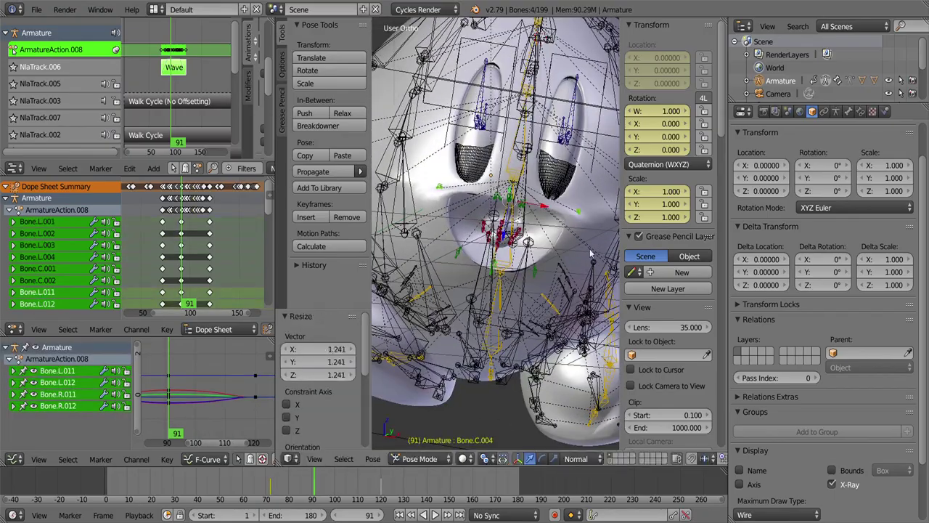
key("a")
key("shift+z")
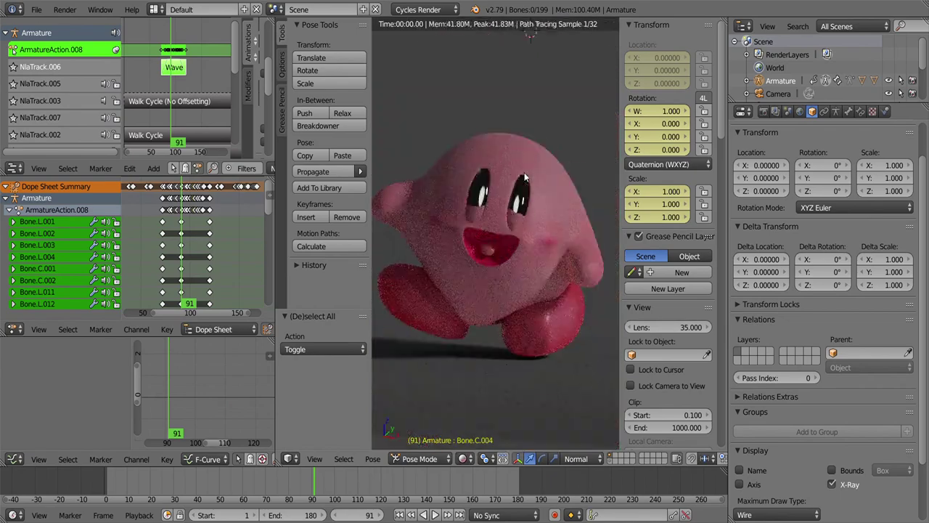
left_click(465, 458)
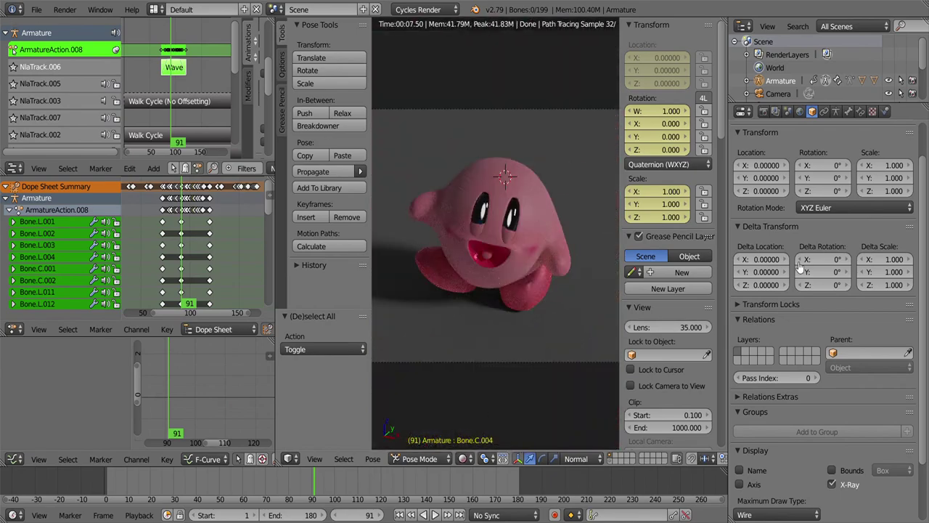
key("shift+z")
scroll(416, 136, "up", 5)
middle_click_drag(416, 136, 508, 290)
- Scale mouth bone Bone.006.R.002 along X, key its pose and play back the animation
right_click(501, 348)
key("s")
key("x")
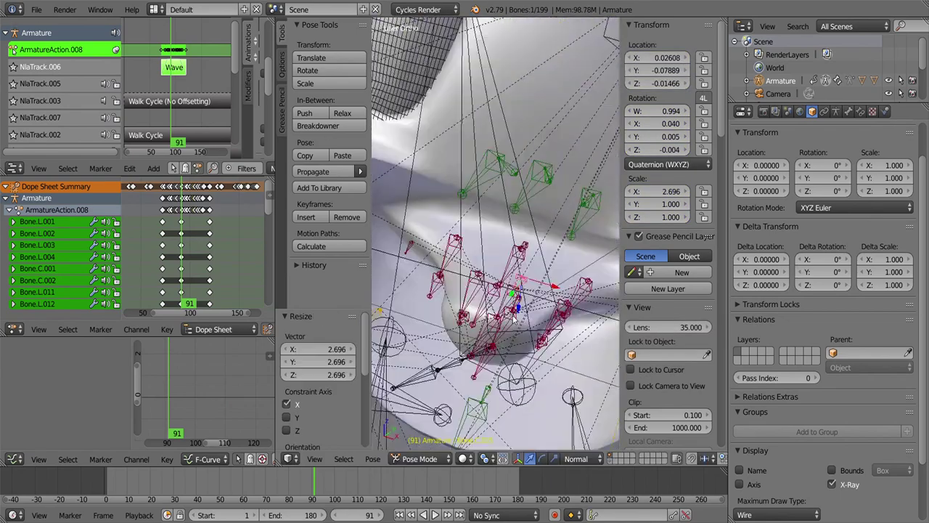
left_click(533, 356)
middle_click_drag(533, 356, 504, 287)
key("ctrl+z")
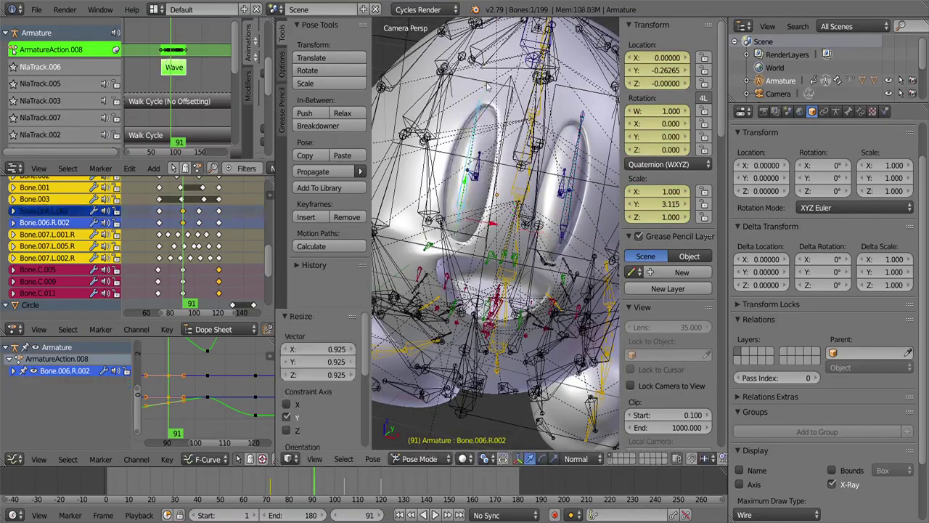
key("i")
key("alt+a")
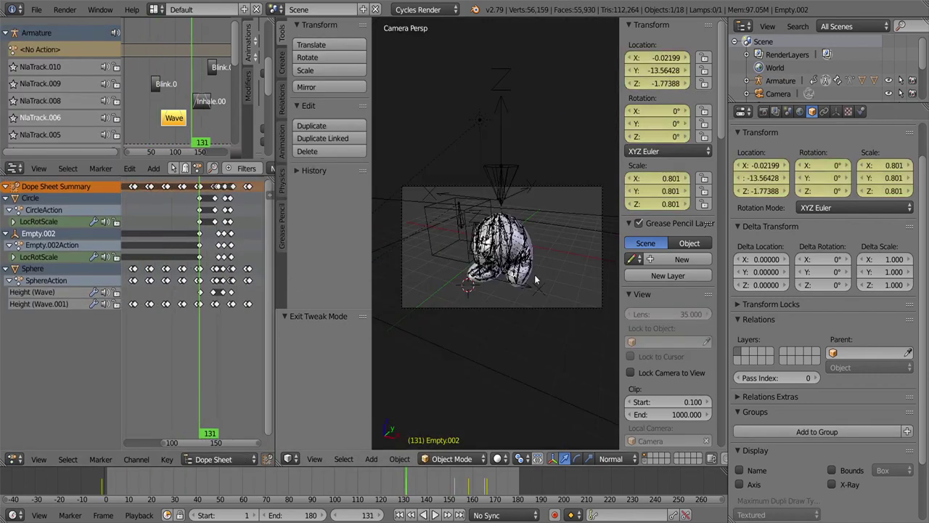
- Key the selected transform and shift Bone.001's keyframes about two frames earlier
key("i")
key("alt+a")
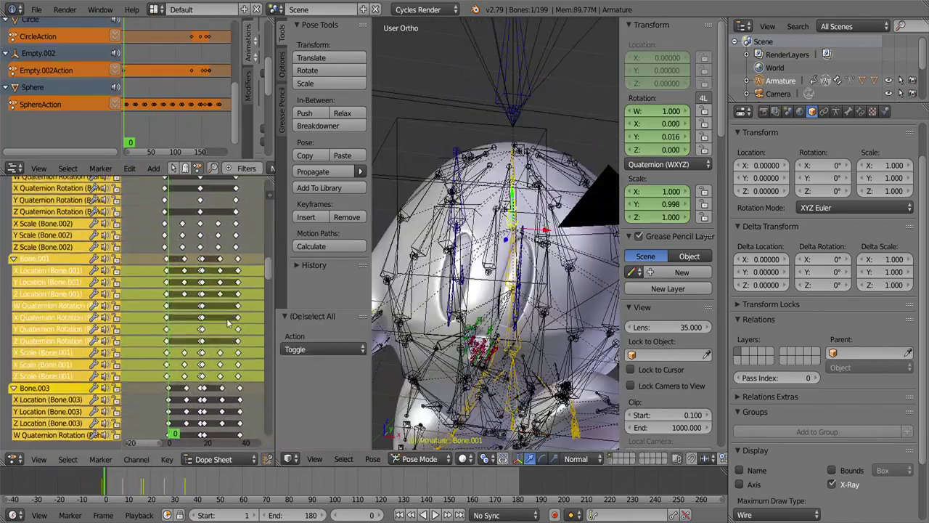
scroll(269, 276, "down", 2)
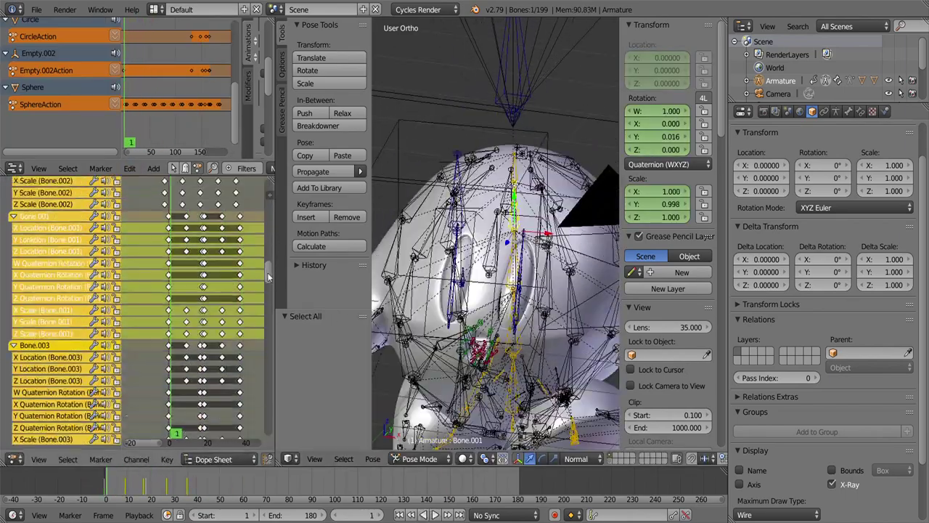
scroll(269, 276, "up", 5)
key("alt+a")
key("g")
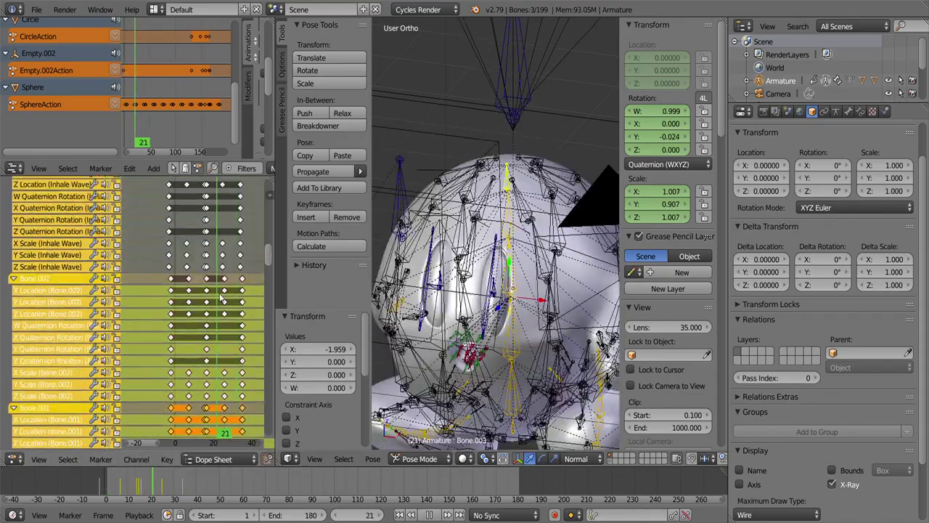
- Check the camera view and stop tweaking the Walk Cycle strip's action
key("KP_0")
scroll(218, 305, "up", 5)
left_click_drag(243, 217, 173, 341)
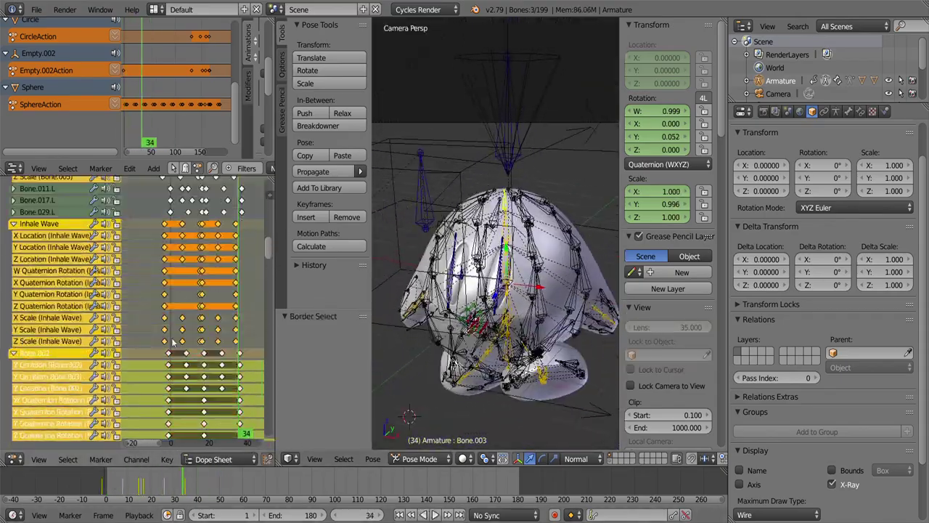
left_click(129, 167)
- Select the Walk Cycle strip and save the file as an incremented new version
left_click(167, 504)
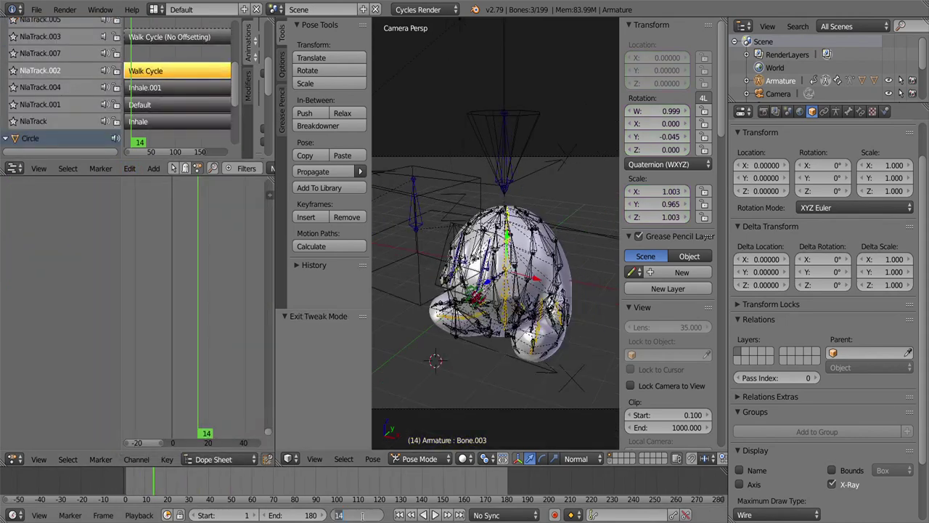
key("ctrl+shift+s")
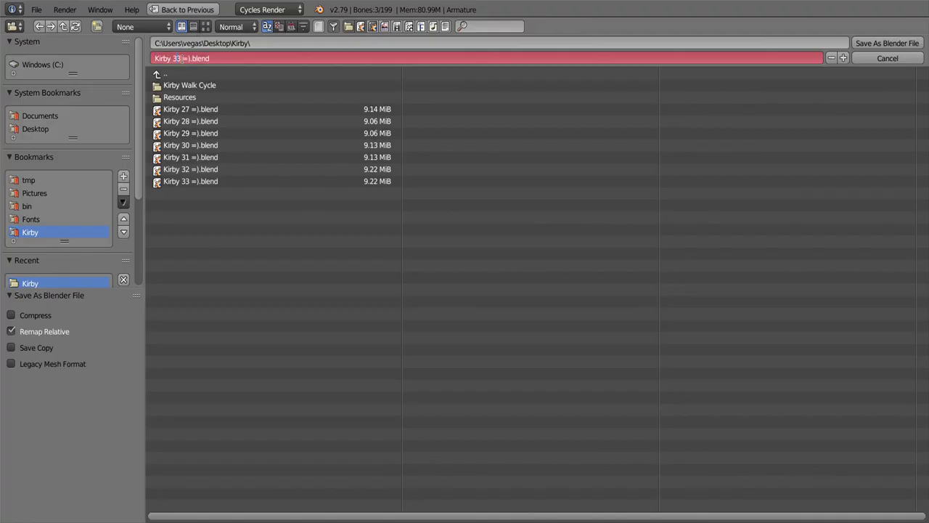
key("Return")
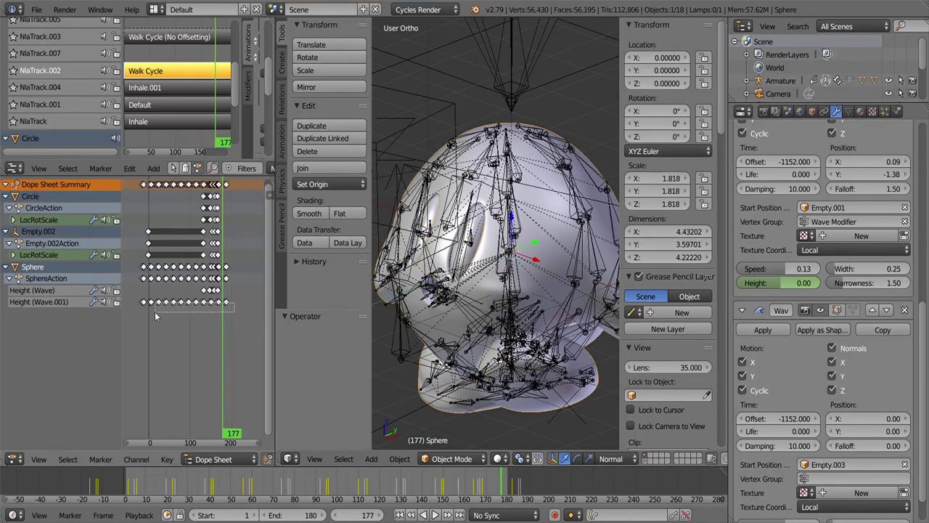
- Duplicate the Sphere's wave-modifier keyframes and preview the squash from frame 25
key("alt+a")
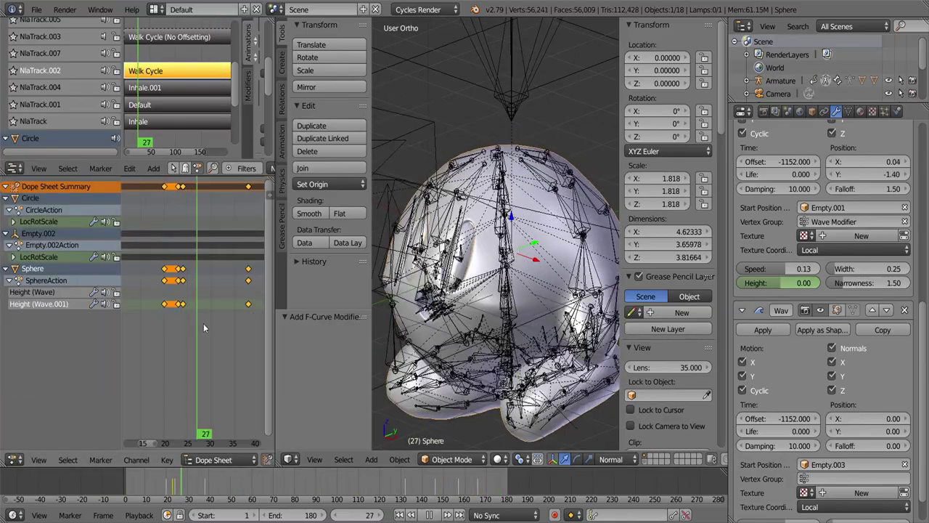
scroll(191, 390, "up", 2)
scroll(780, 489, "down", 1)
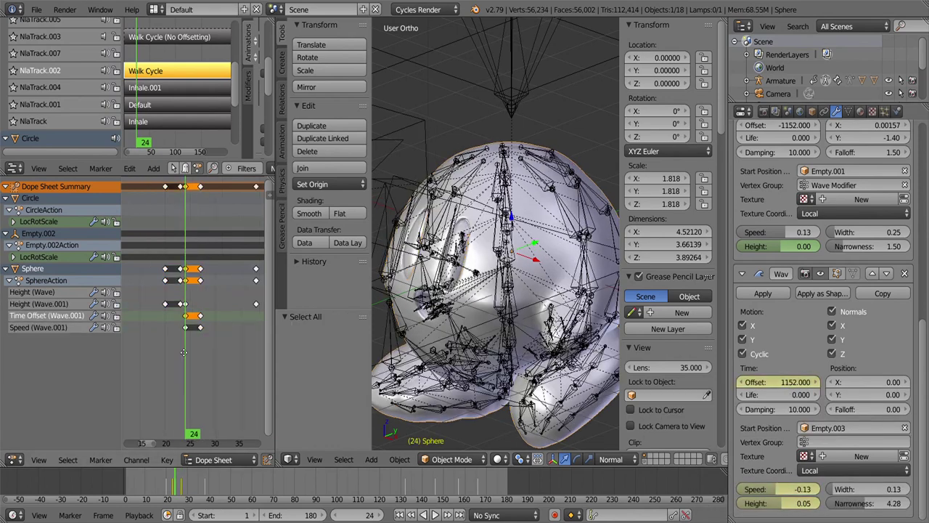
key("shift+d")
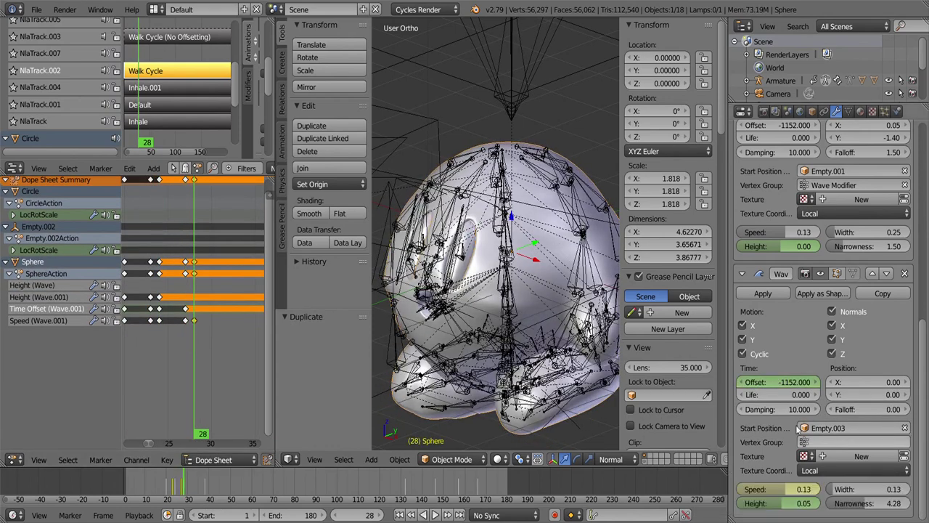
left_click(163, 348)
key("Escape")
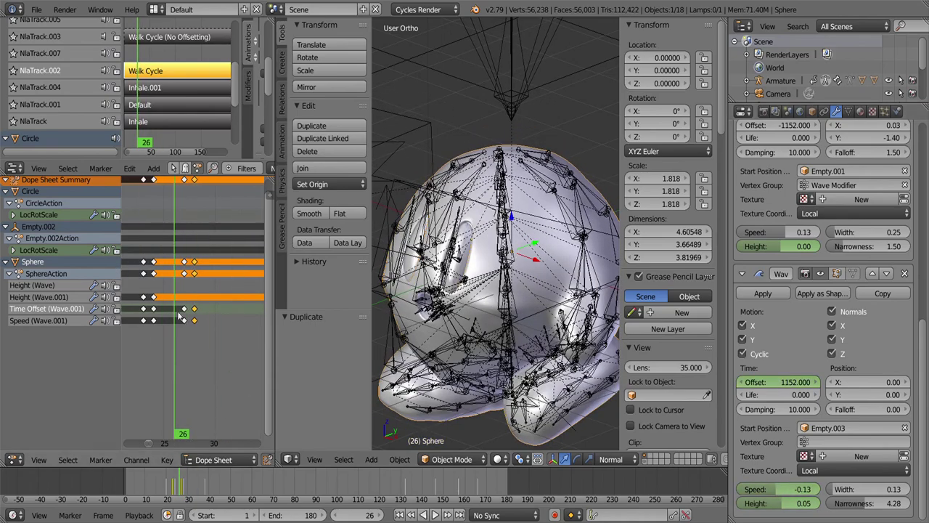
scroll(181, 320, "up", 2)
key("shift+alt+a")
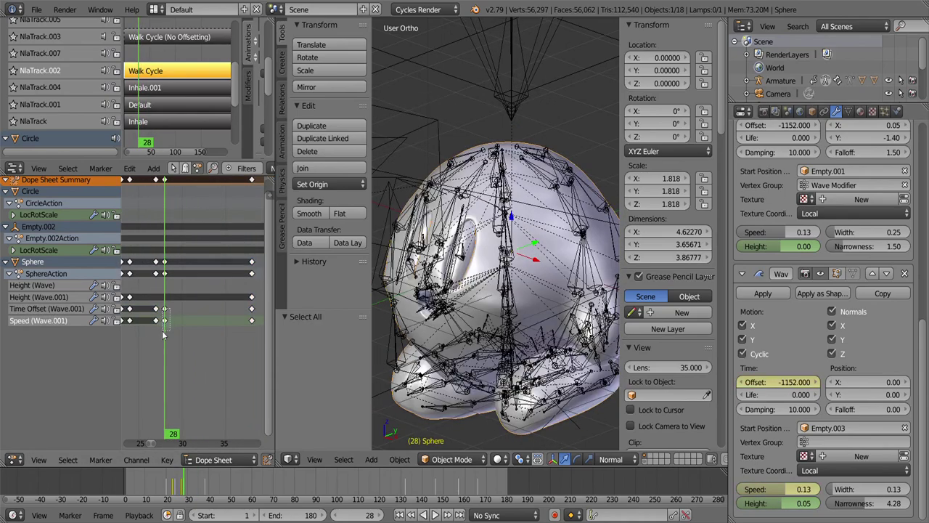
left_click_drag(232, 340, 152, 326)
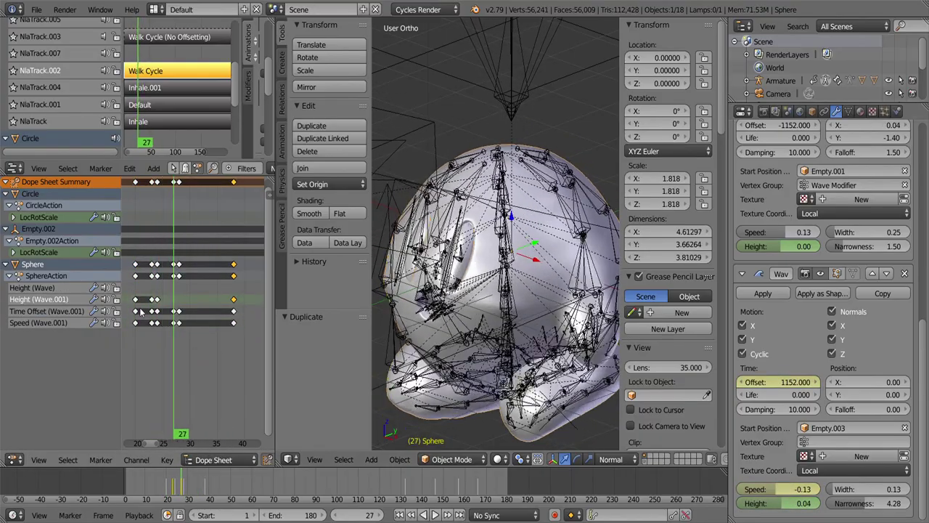
- Move the selected wave keyframes 8 frames later and adjust the wave height value
key("Home")
key("alt+a")
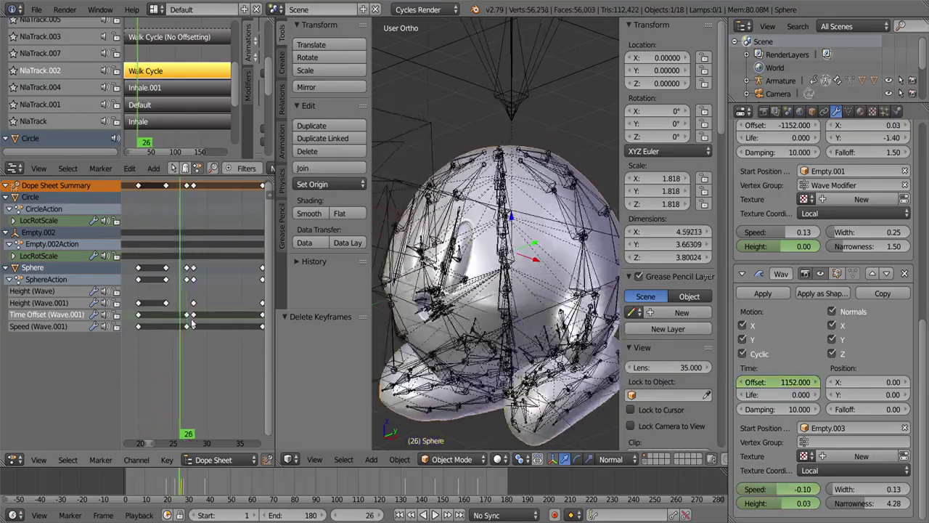
key("g")
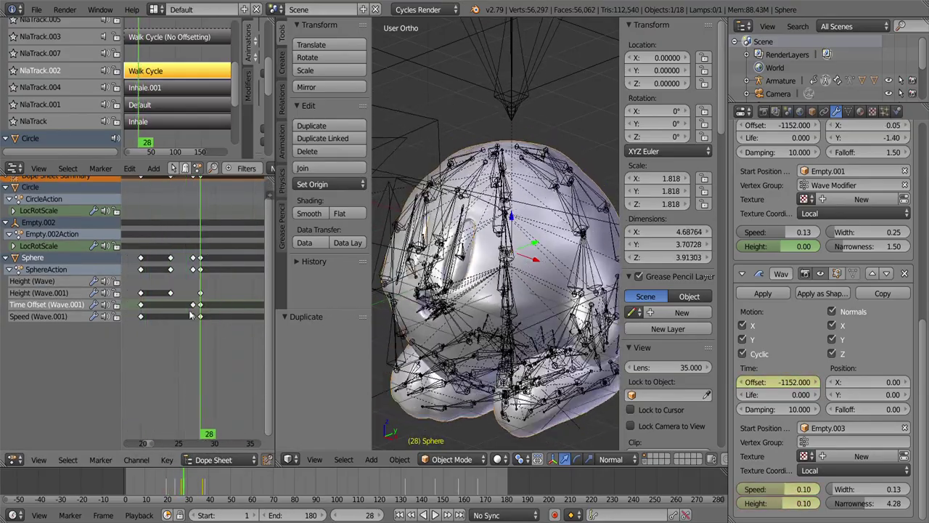
left_click(782, 504)
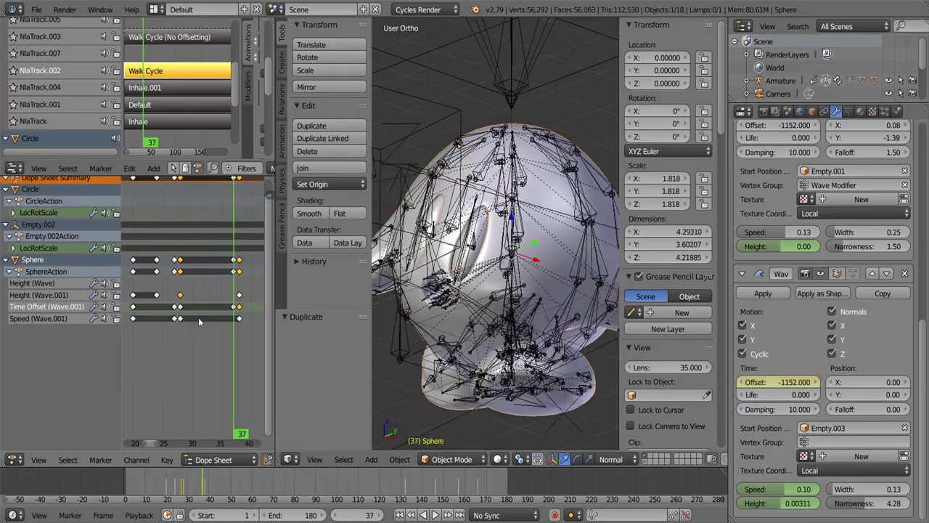
- Split off a Graph Editor to inspect the Height (Wave.001) curve, then join it back
left_click_drag(4, 447, 89, 346)
left_click(156, 400)
scroll(156, 399, "down", 4)
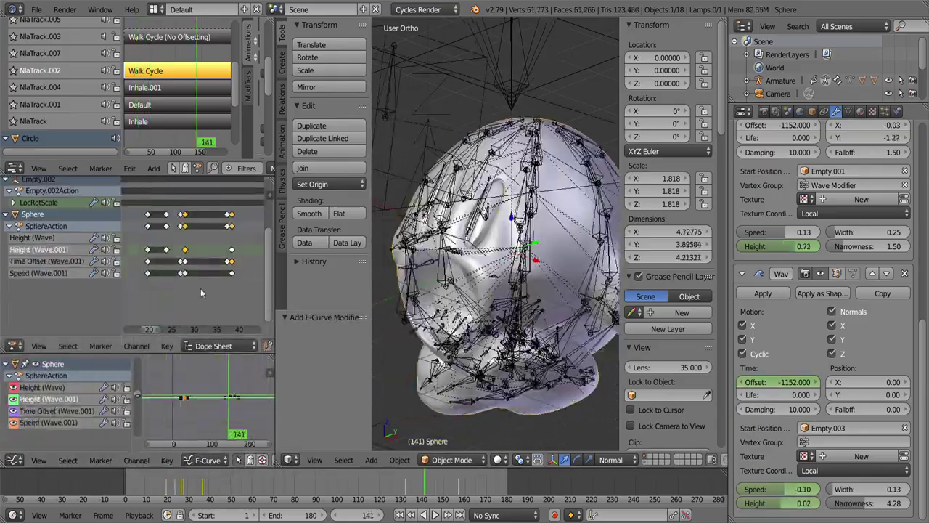
left_click_drag(270, 335, 210, 392)
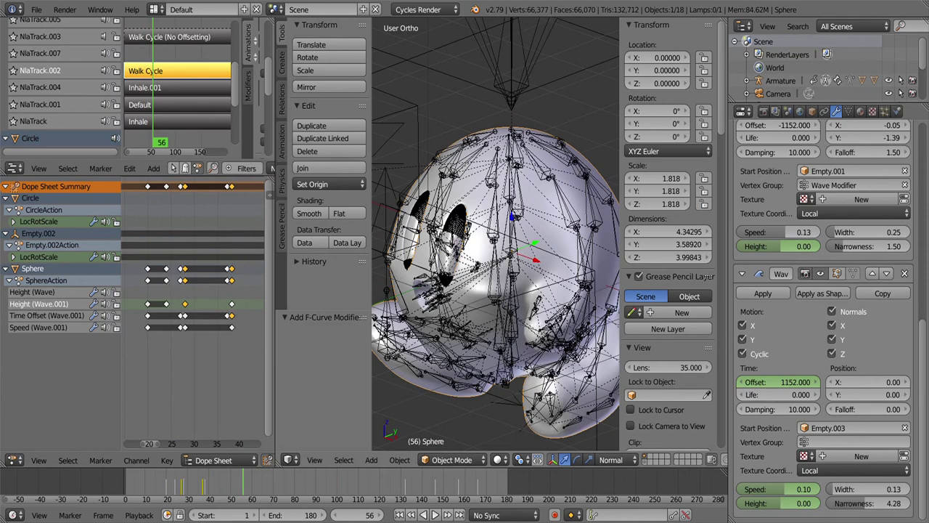
key("KP_3")
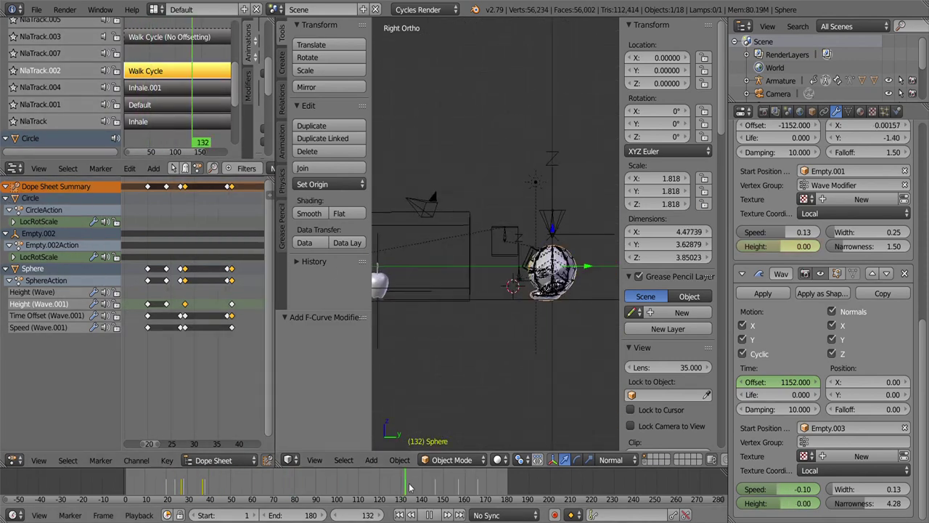
- Insert a location keyframe on Empty.002
right_click(488, 331)
key("KP_0")
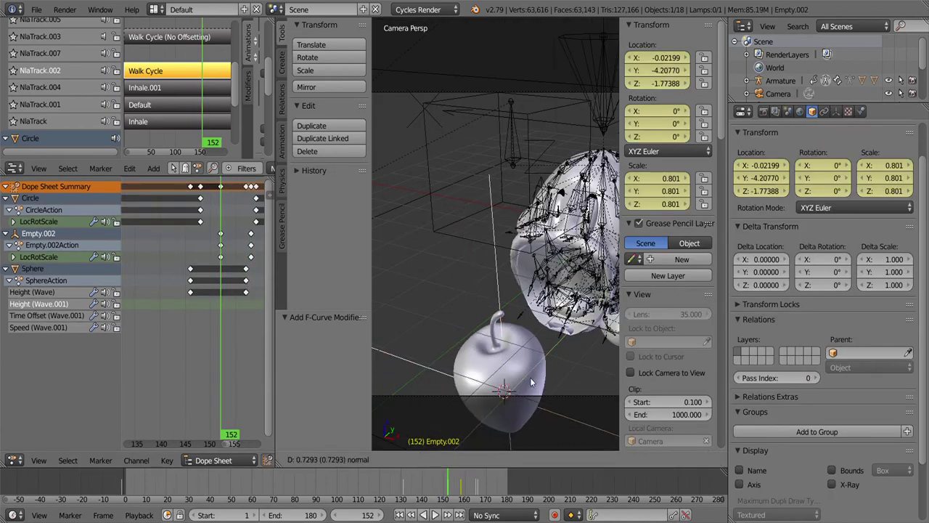
key("i")
left_click(439, 514)
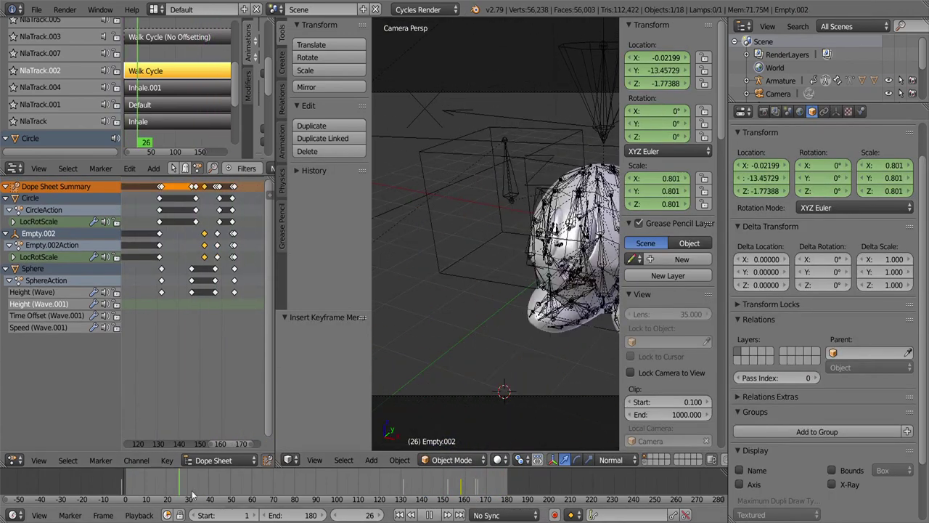
key("KP_3")
- Raise the ground plane 0.103 along Z and deselect everything
right_click(406, 320)
left_click_drag(406, 312, 401, 339)
key("KP_0")
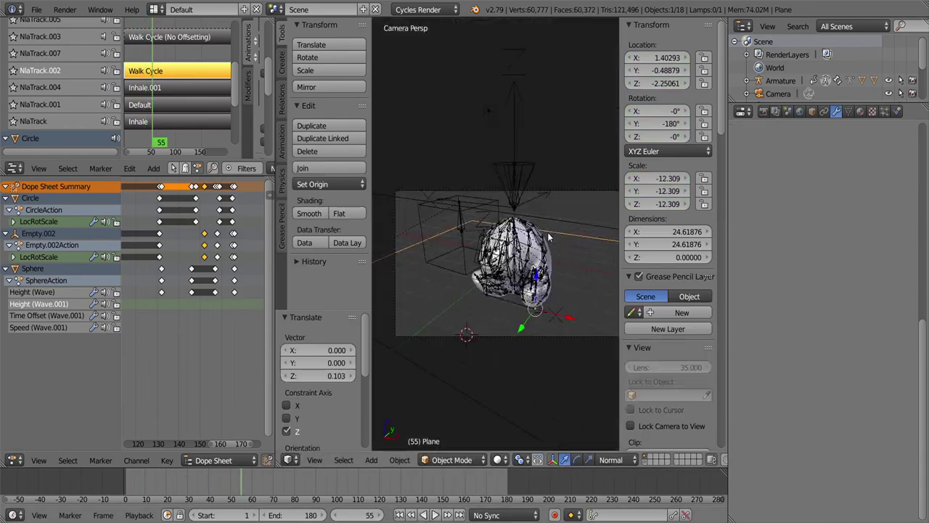
key("a")
- Replay the animation from the start, then select the Wave strip in the NLA
left_click(119, 486)
key("alt+a")
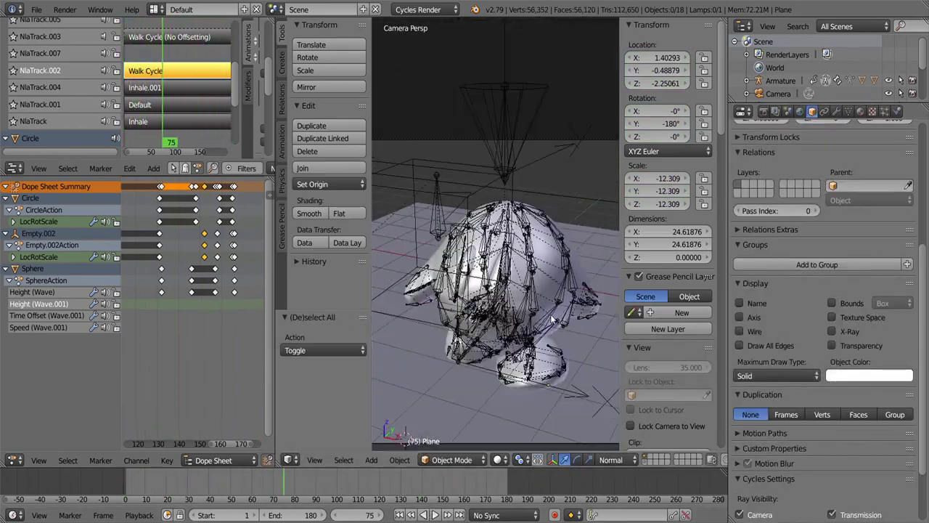
key("alt+a")
key("KP_3")
key("Home")
left_click(196, 114)
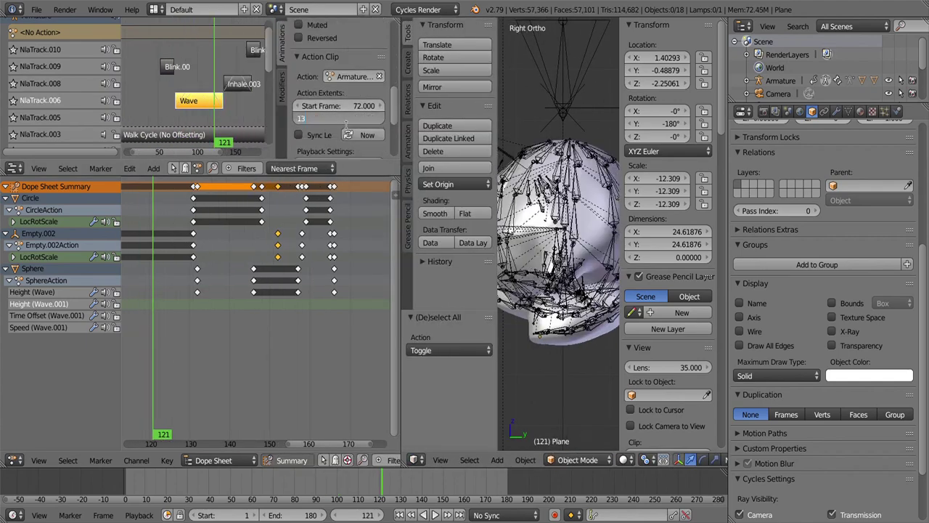
- Tweak the Wave strip's action, shifting the selected bone keys 12 frames, then exit
left_click(129, 169)
left_click(167, 450)
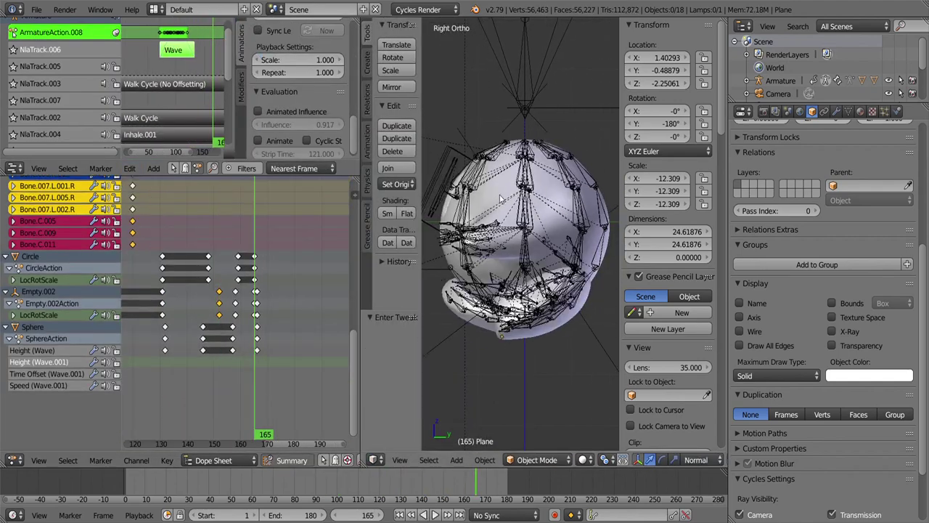
key("KP_0")
key("Home")
left_click(299, 283)
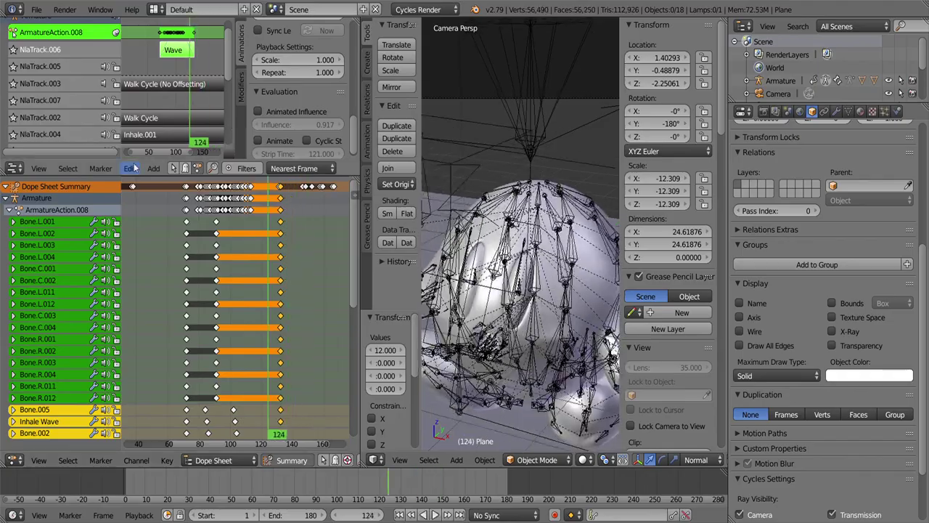
key("Tab")
- Select the sphere's keyframes and replay the animation from an earlier frame
key("alt+a")
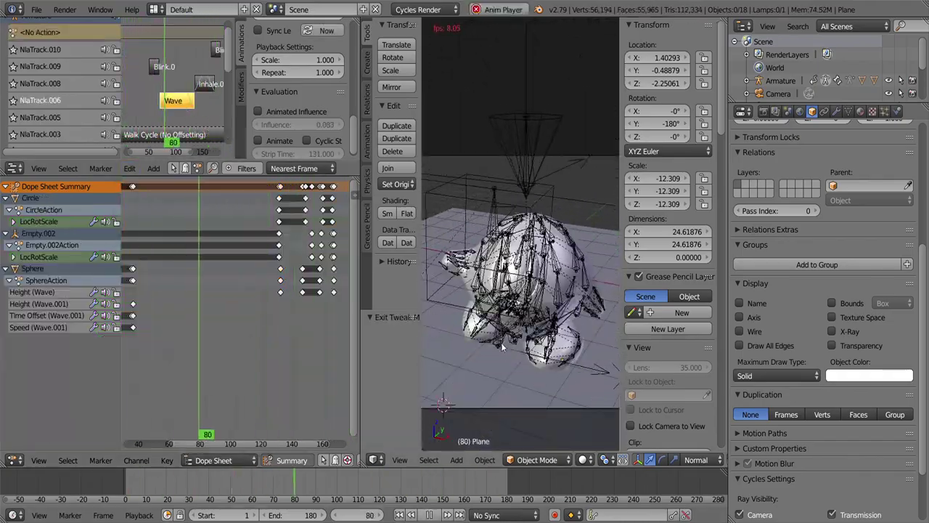
key("alt+a")
left_click(265, 485)
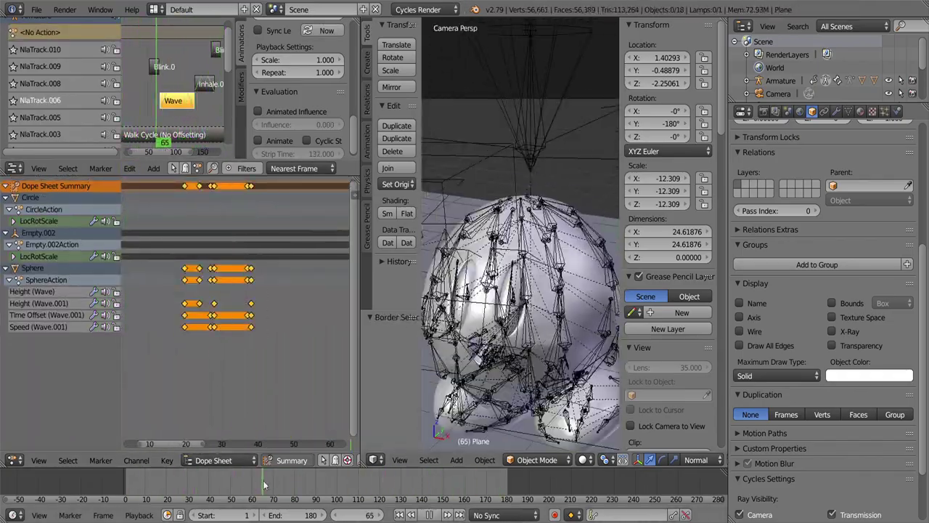
left_click(398, 515)
left_click(435, 515)
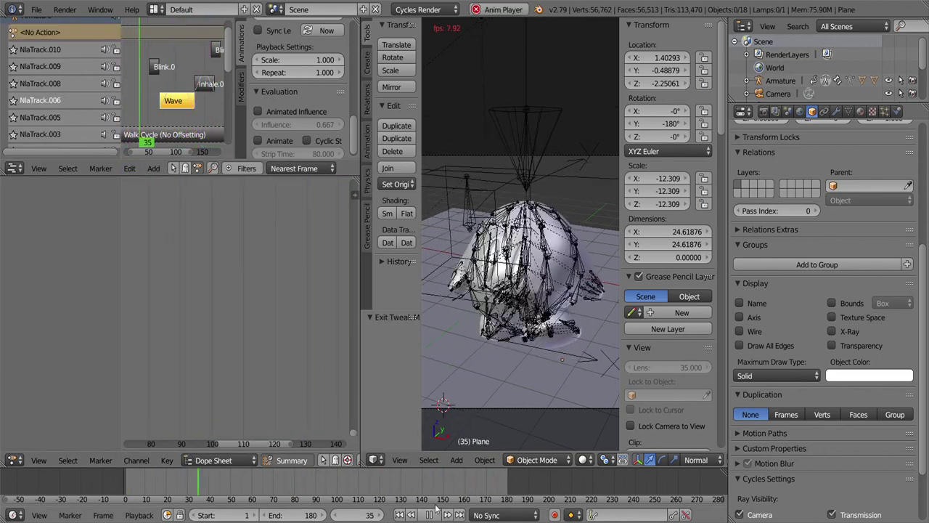
- Re-enter the Wave strip's action, select all bone keys, review playback and finish editing
left_click(129, 167)
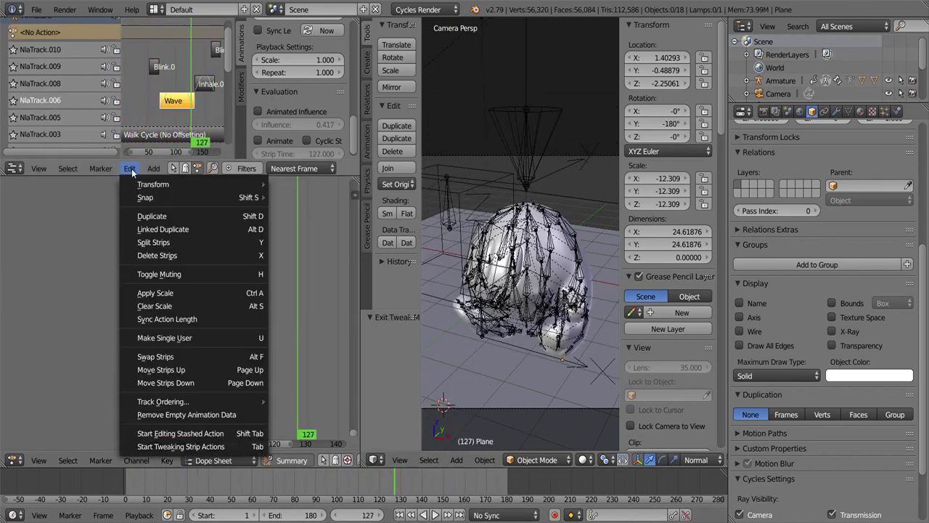
left_click(167, 501)
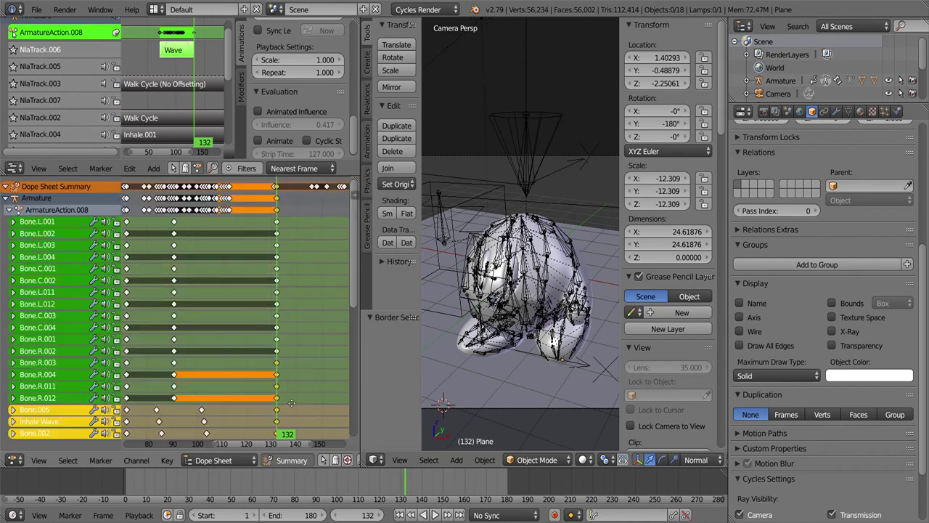
left_click(73, 461)
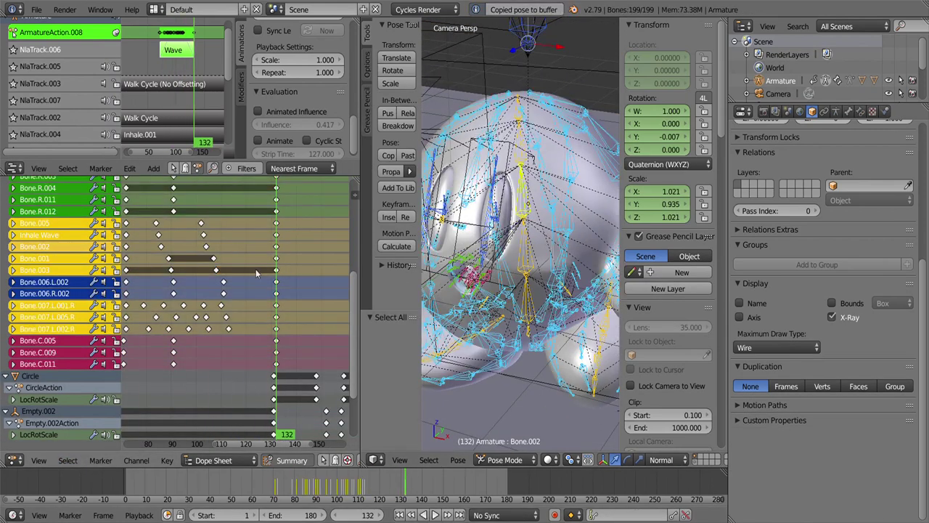
scroll(256, 274, "up", 8)
key("shift+alt+a")
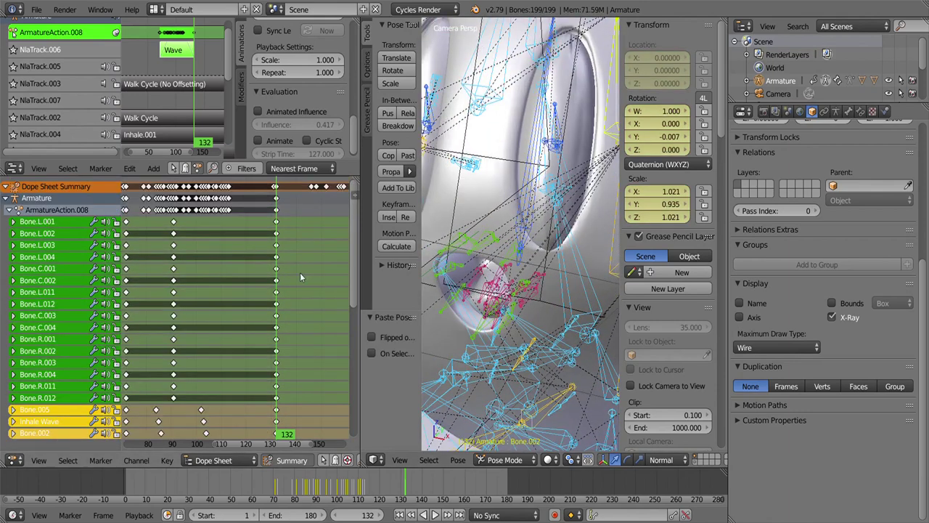
scroll(300, 272, "down", 5)
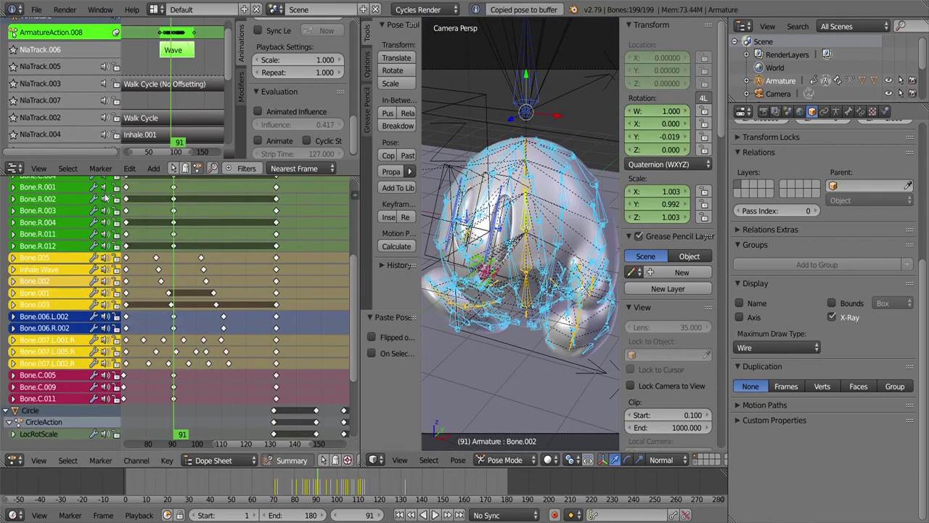
scroll(172, 310, "up", 5)
left_click(129, 169)
left_click(217, 435)
key("alt+a")
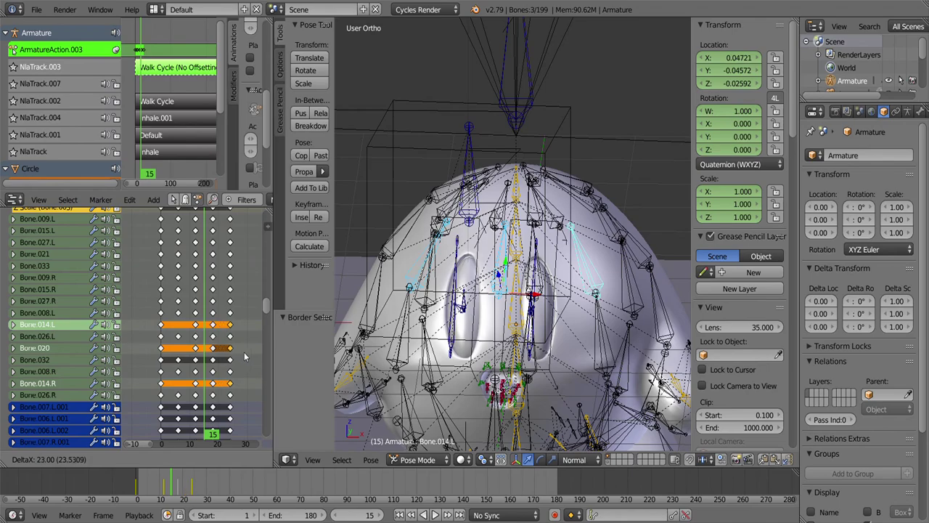
- Preview pink Kirby rendered through the camera and delete the selected Bone.007 keyframe
key("KP_0")
key("shift+z")
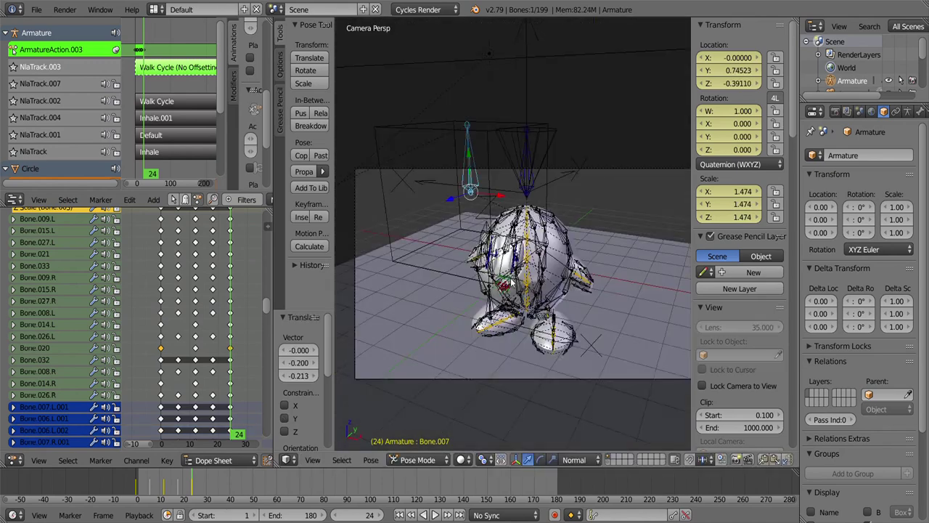
left_click(182, 293)
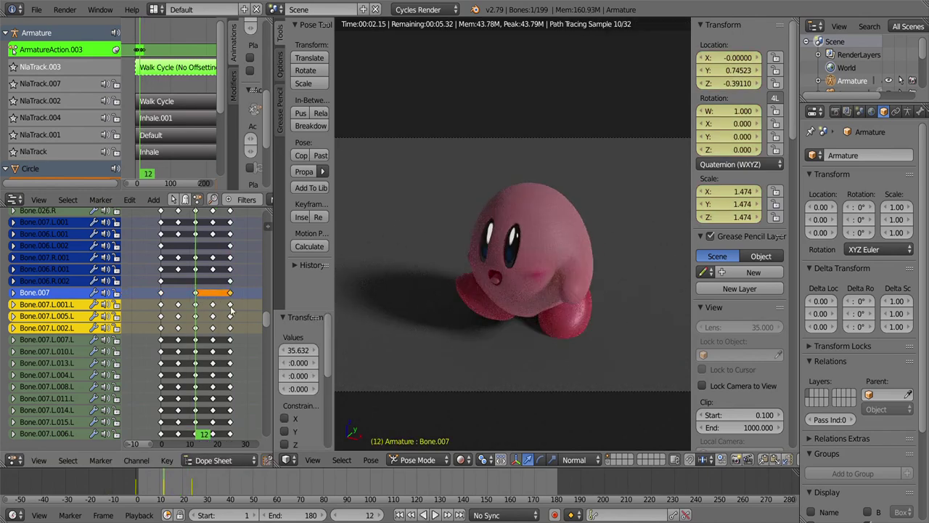
- Duplicate the Bone.007 keyframe and move the copy earlier
key("x")
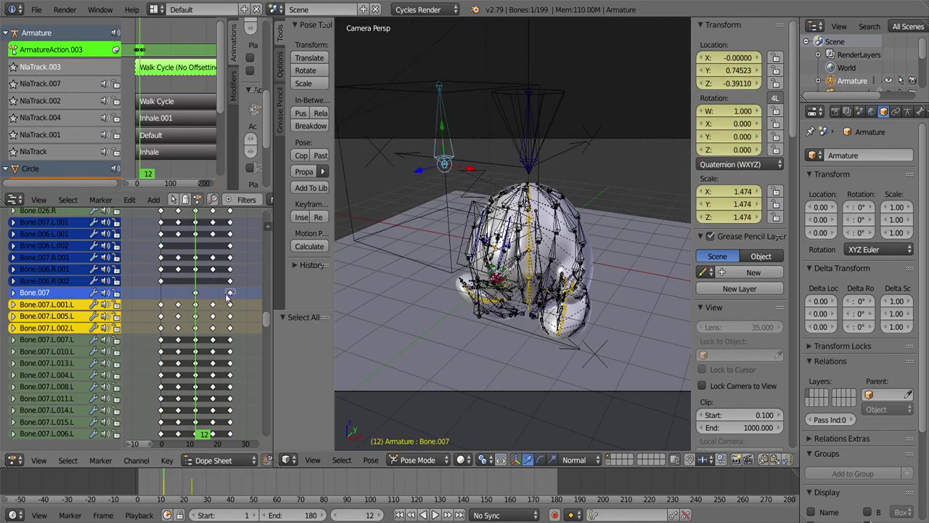
key("shift+d")
left_click(150, 294)
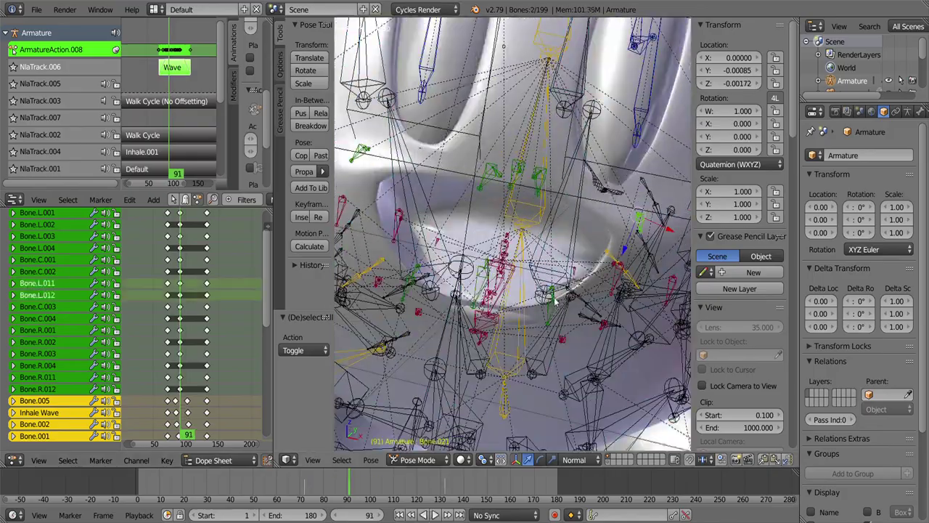
- Select the connected mouth bones and key their transforms at frame 91
key("l")
middle_click_drag(555, 299, 508, 253)
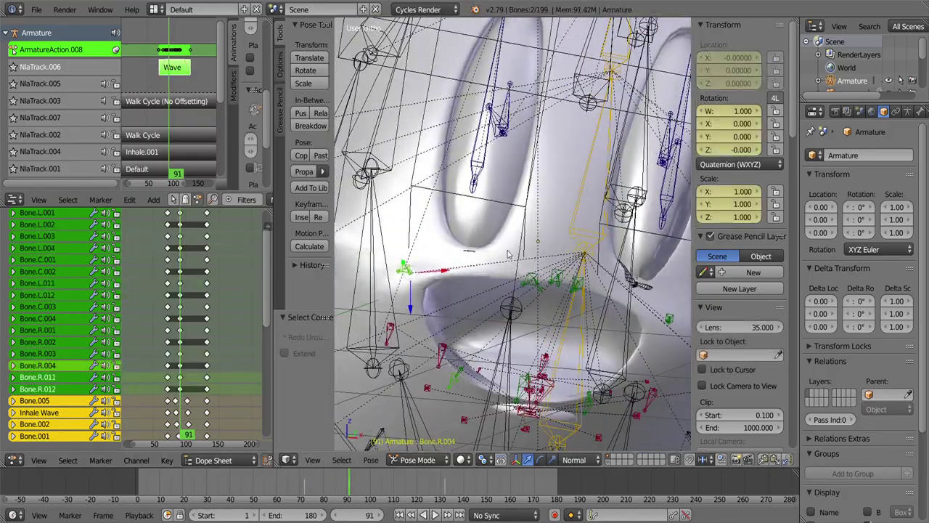
key("a")
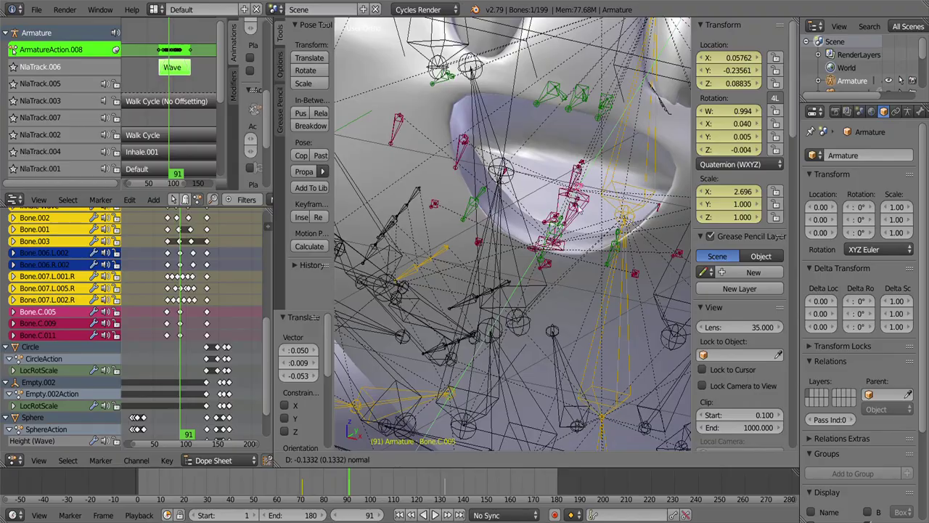
key("i")
left_click(536, 156)
middle_click_drag(535, 156, 579, 237)
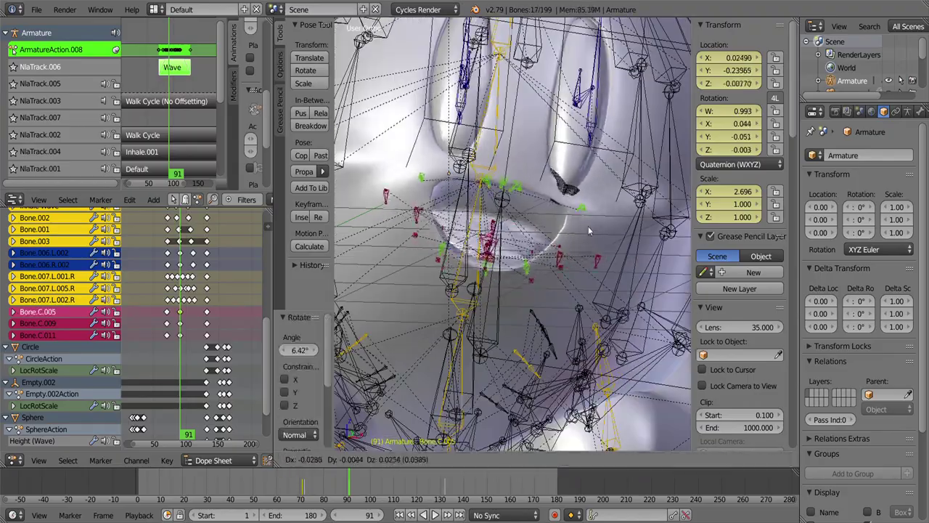
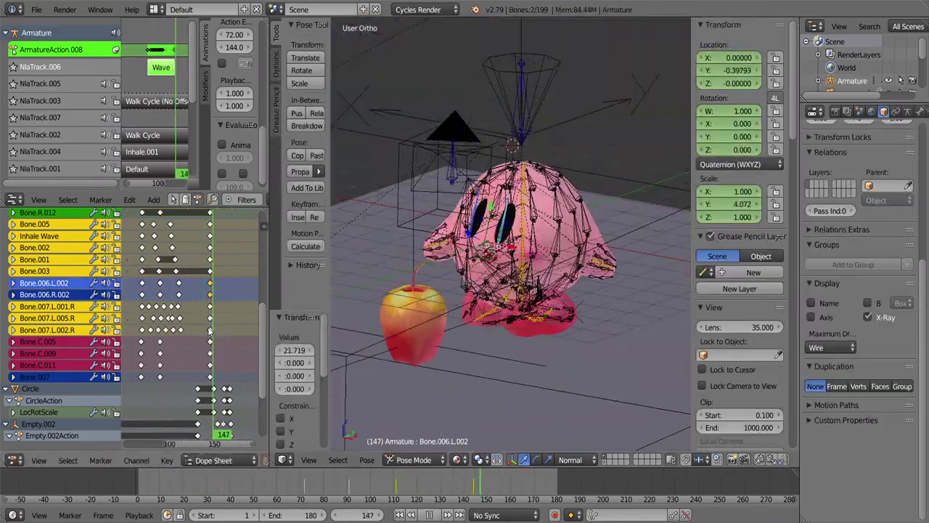
- Stop tweaking the current action, then select the Wave strip and enter its tweak mode
left_click(129, 200)
left_click(218, 472)
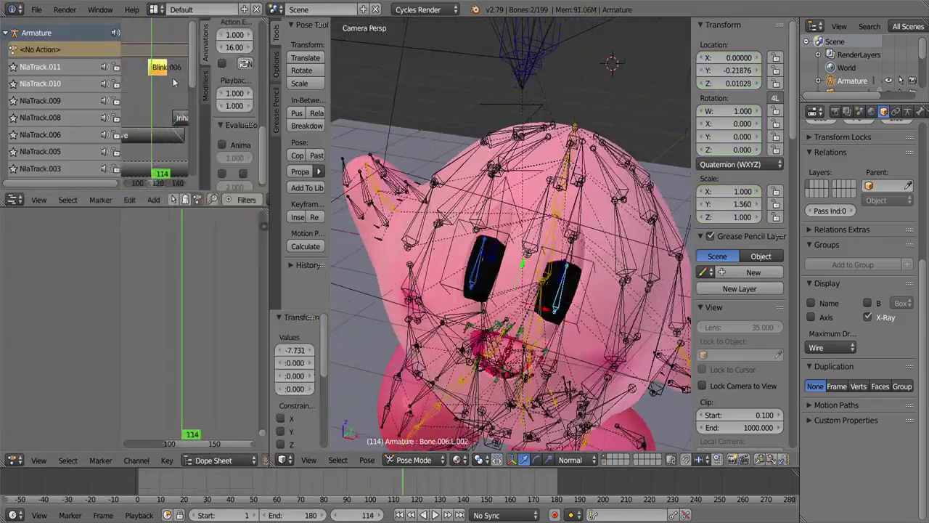
scroll(232, 87, "up", 5)
left_click(235, 114)
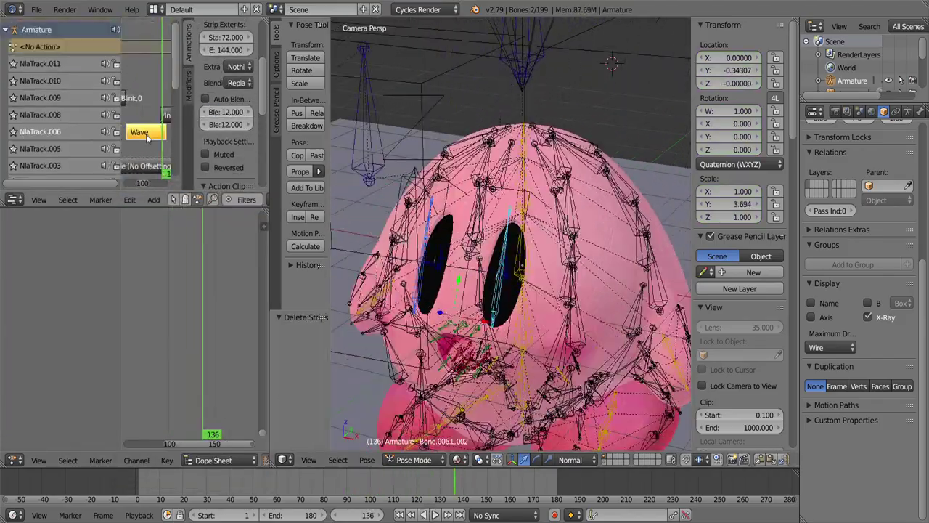
key("Tab")
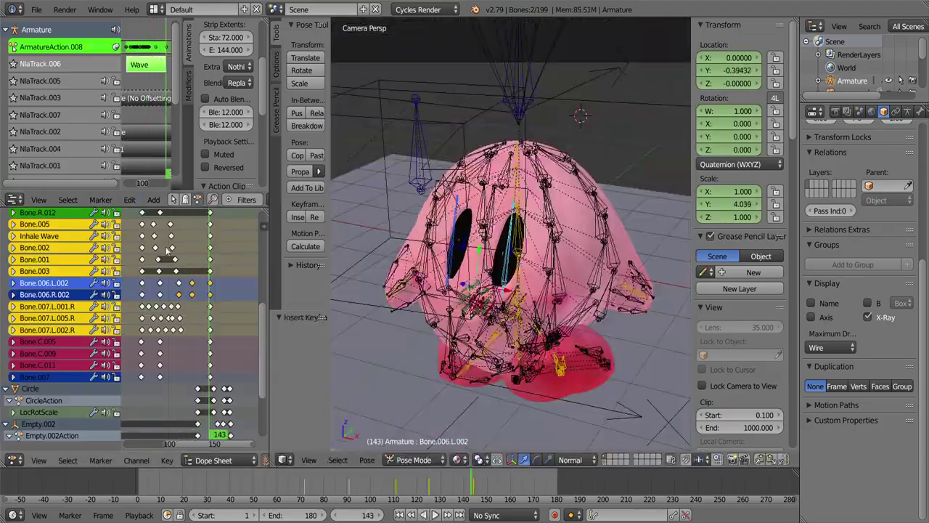
key("Tab")
key("Tab")
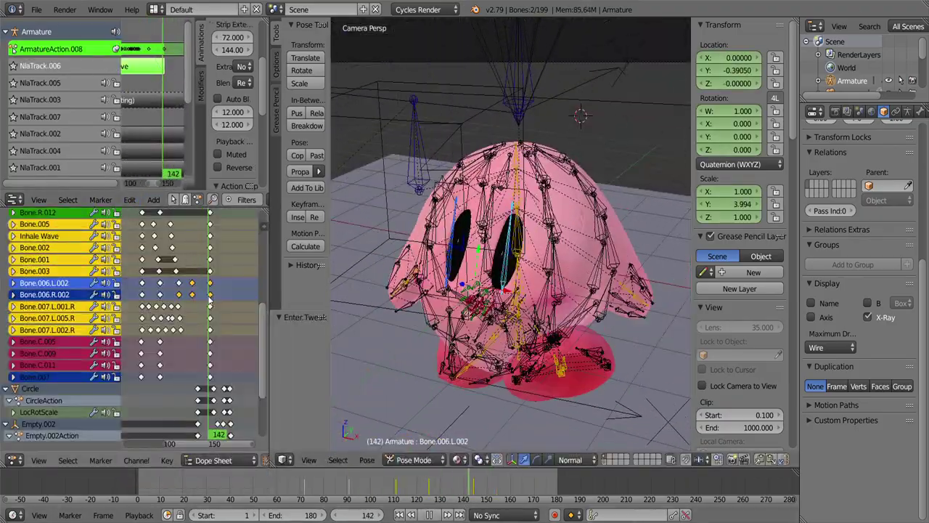
- Scale the eye bone along Y in the Wave strip's action
key("Tab")
left_click(129, 200)
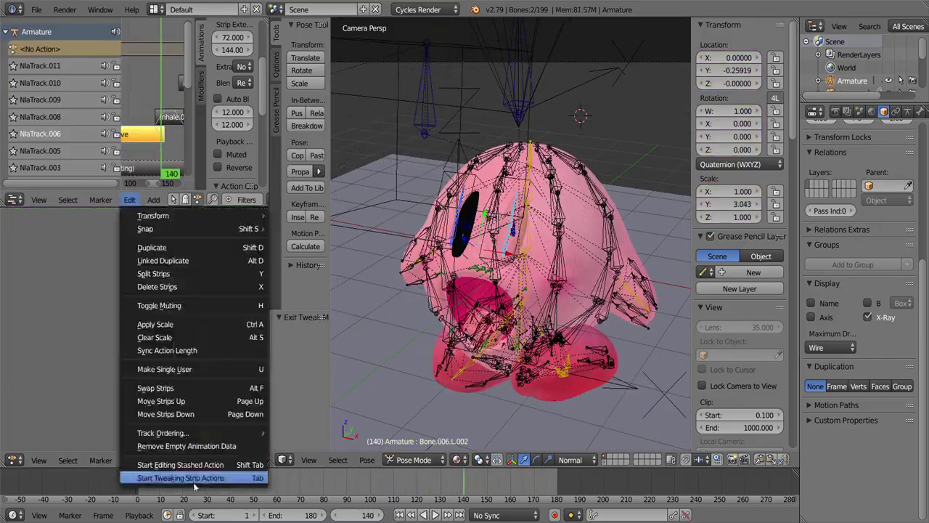
left_click(181, 475)
key("s")
key("y")
key("y")
left_click(519, 187)
- Delete the eye keys at frame 140, leave tweak mode and play back the blink
key("Tab")
left_click(129, 200)
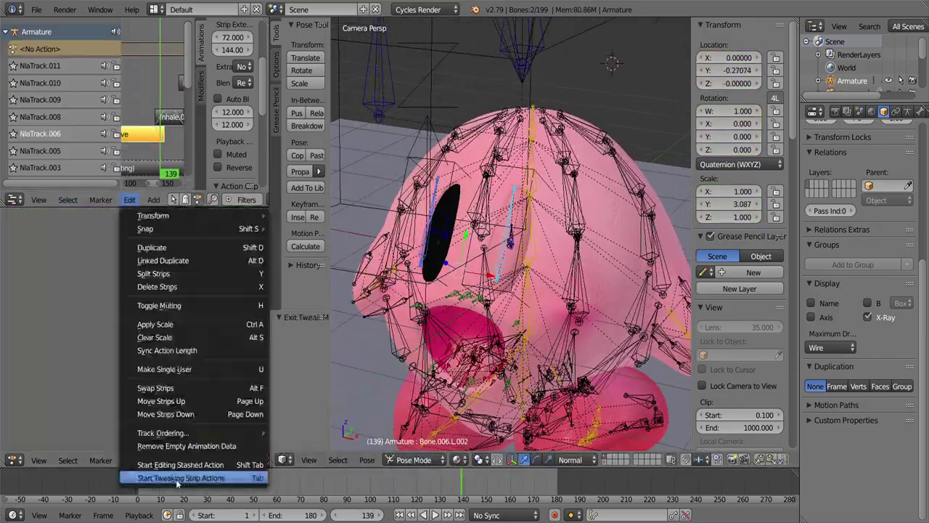
left_click(181, 473)
key("alt+i")
key("Tab")
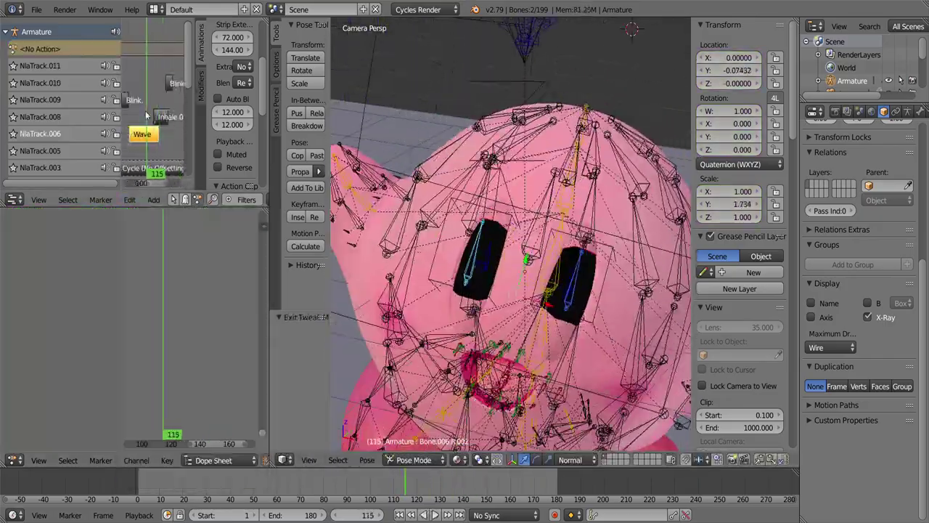
key("Tab")
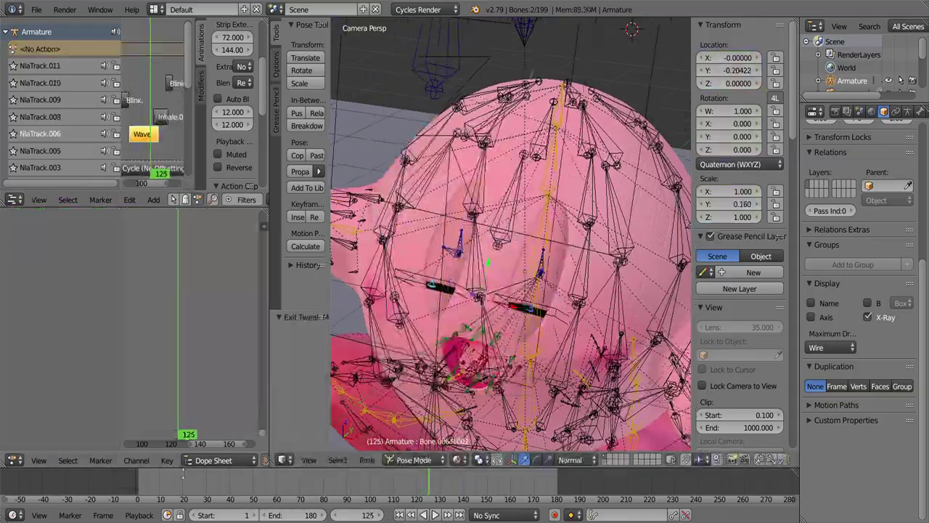
key("Tab")
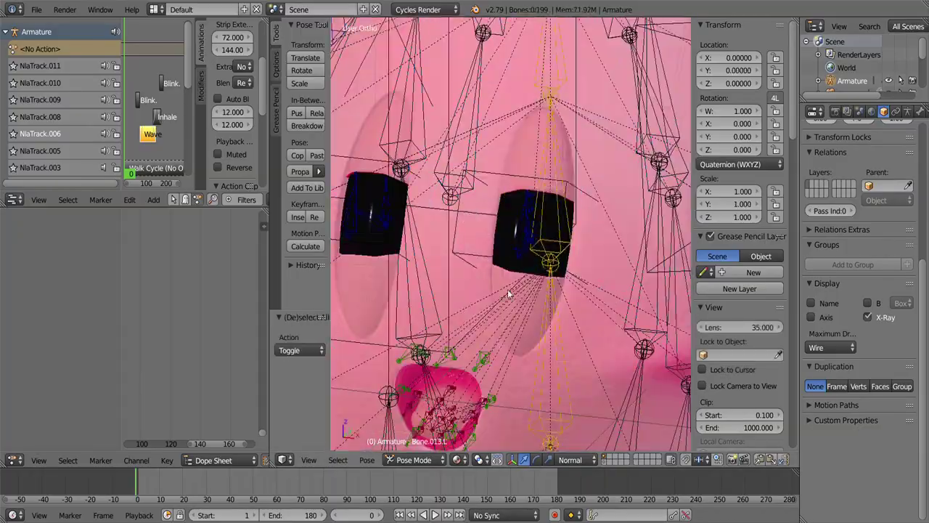
- Bring up the undo history and switch the mode menu to Weight Paint
key("ctrl+alt+z")
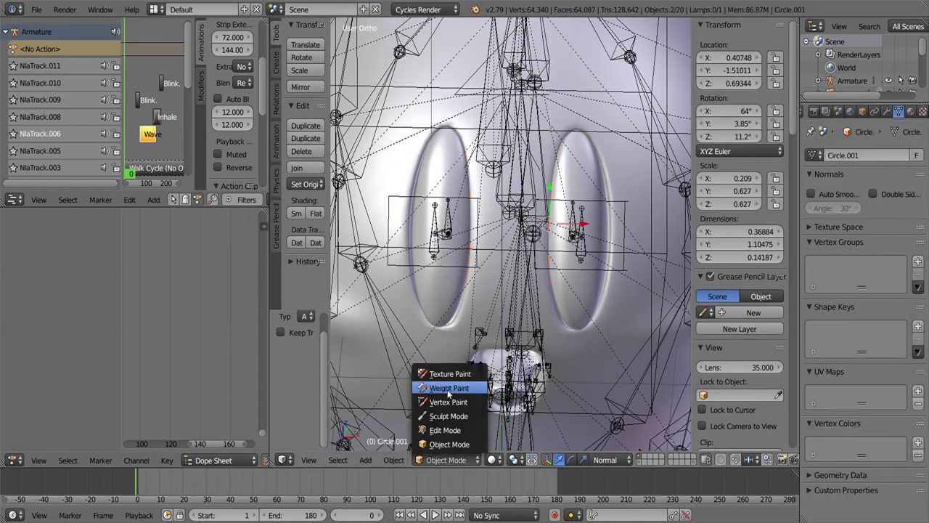
left_click(447, 392)
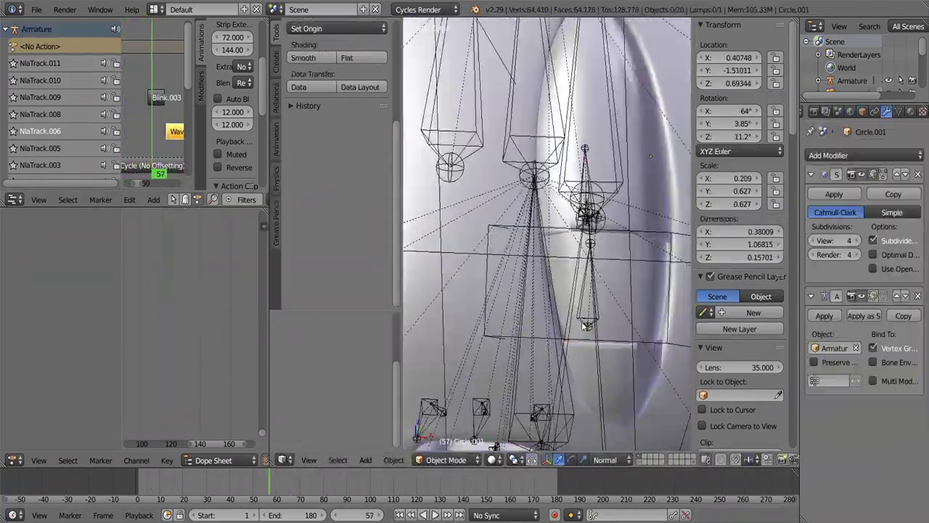
- Shrink the second eye mesh, set its exact X scale in the N panel, and preview playback
key("s")
left_click(724, 178)
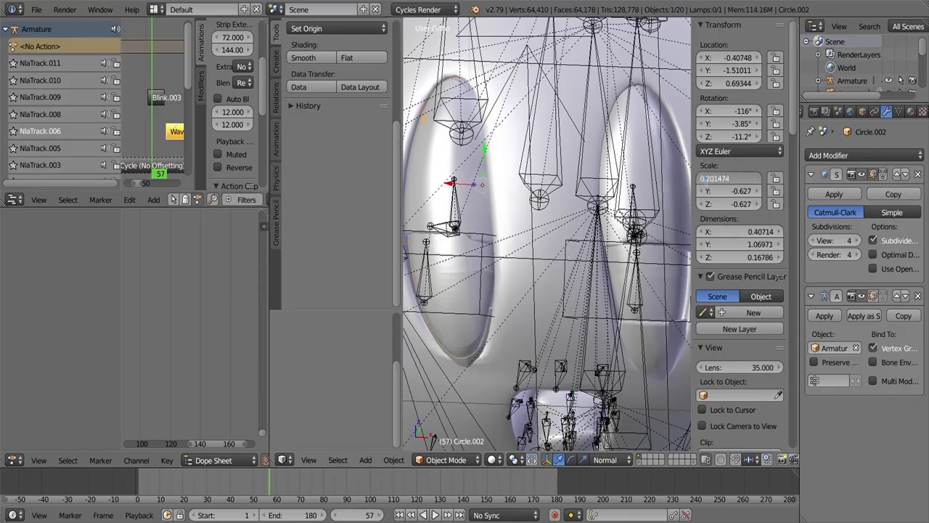
key("alt+a")
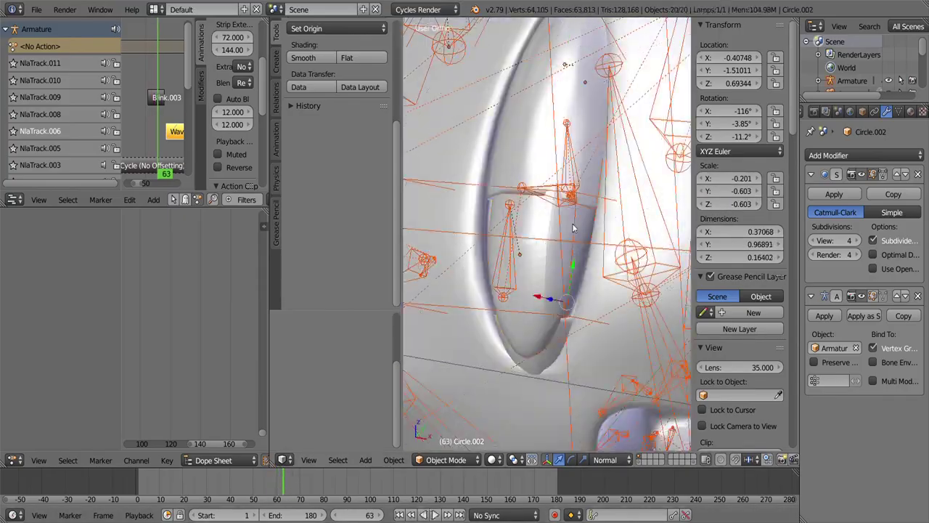
left_click(260, 485)
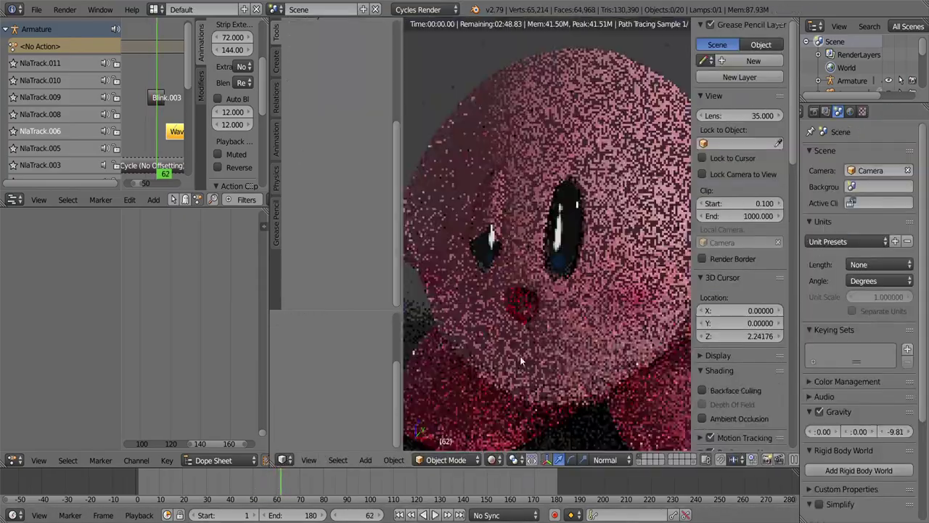
key("Escape")
scroll(553, 279, "up", 4)
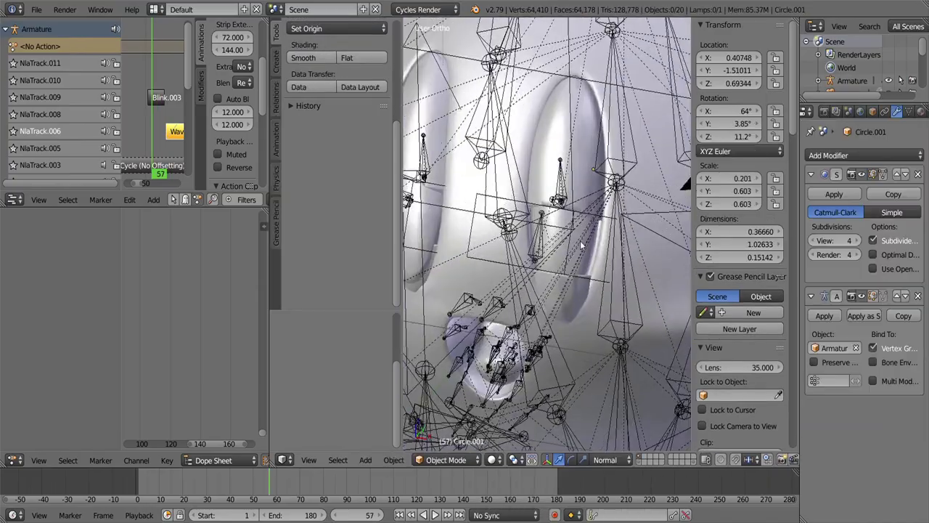
- Select the armature and face meshes, then toggle Sphere.005 between Object and Edit Mode
right_click(553, 279)
right_click(553, 279)
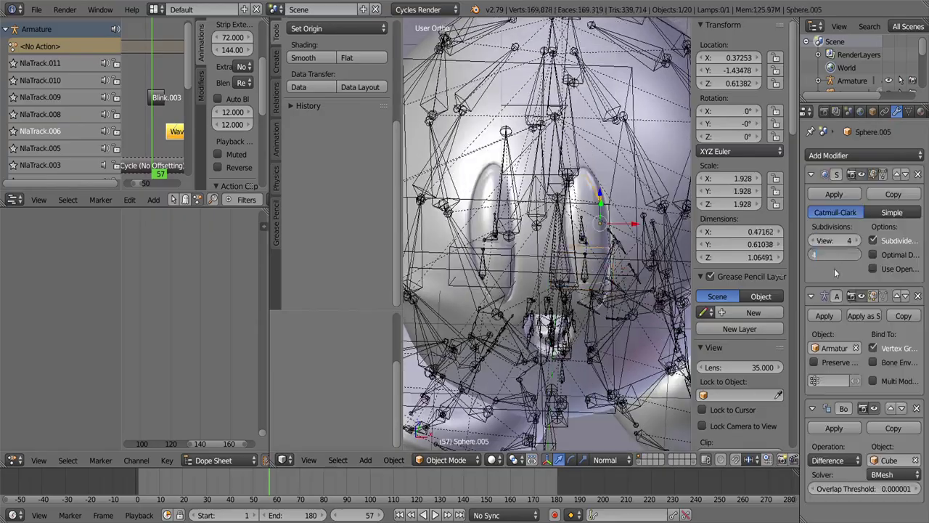
left_click_drag(834, 240, 820, 240)
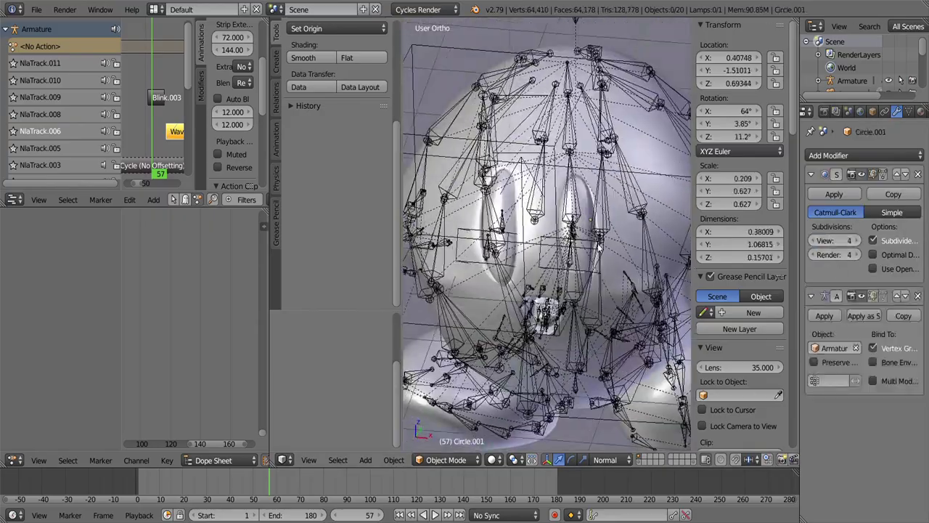
right_click(559, 227)
right_click(512, 267)
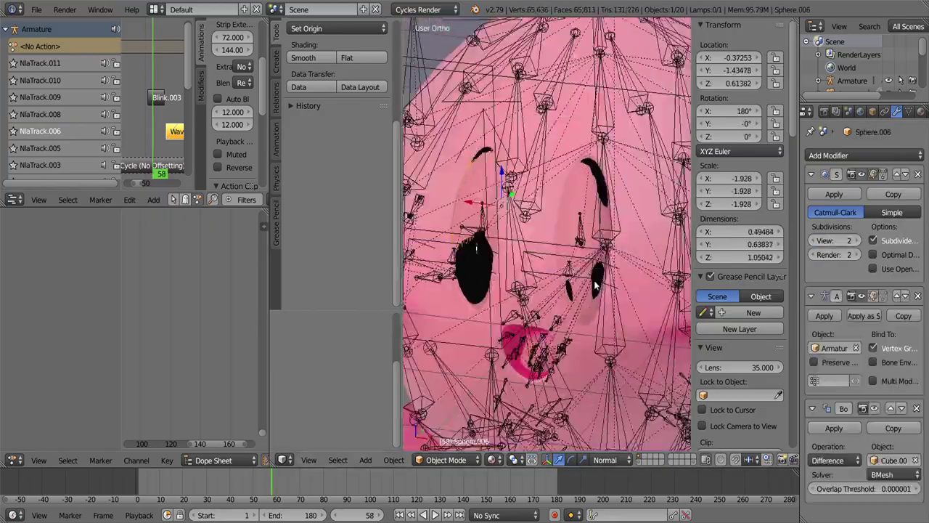
key("Tab")
key("Tab")
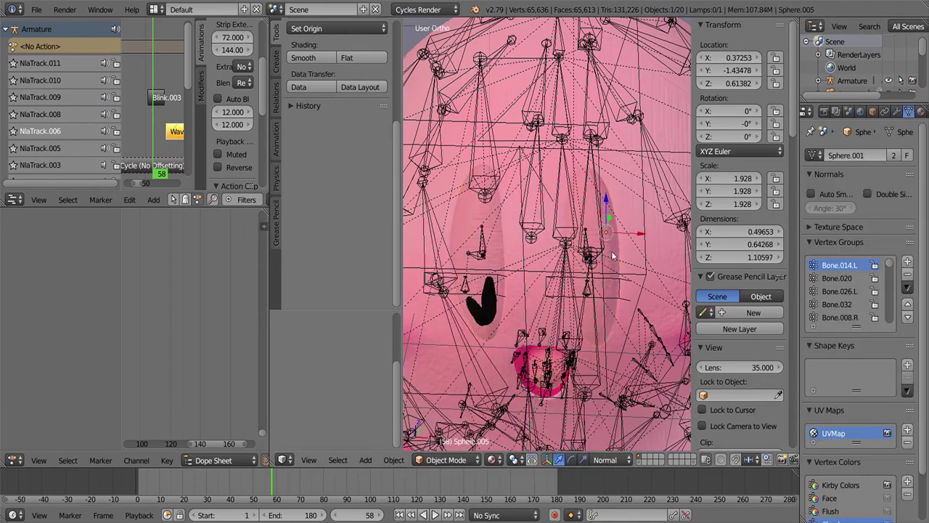
key("Tab")
key("Tab")
left_click(446, 459)
left_click(439, 431)
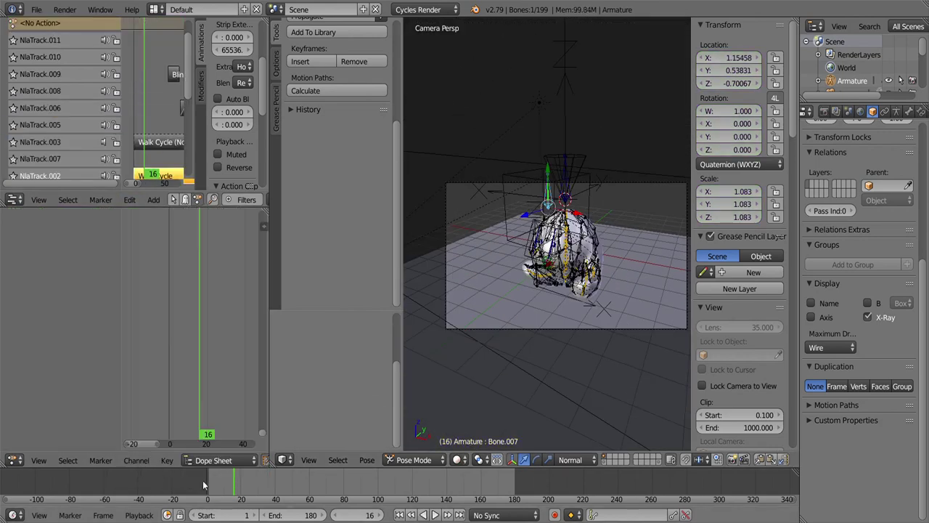
- Key the eye bones at frame 87 in the Wave action and save the file
left_click_drag(284, 495, 254, 494)
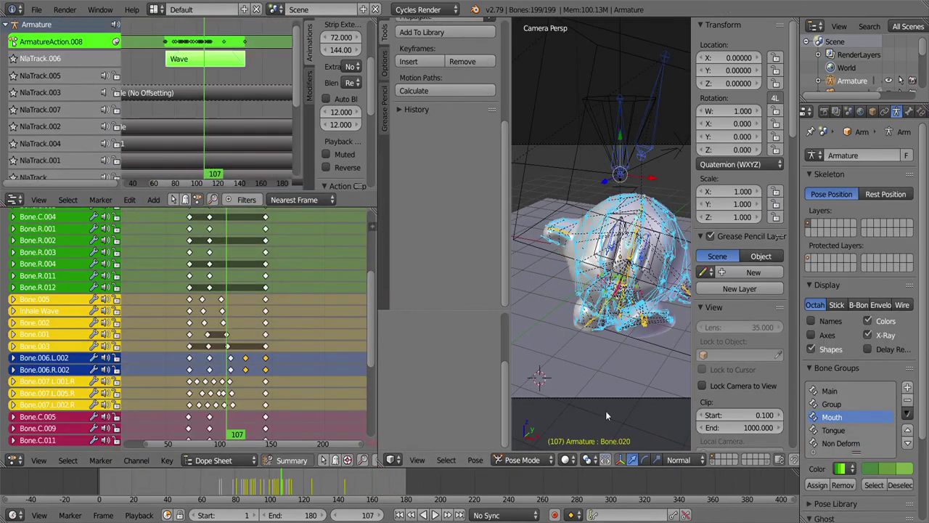
key("space")
scroll(206, 332, "up", 3)
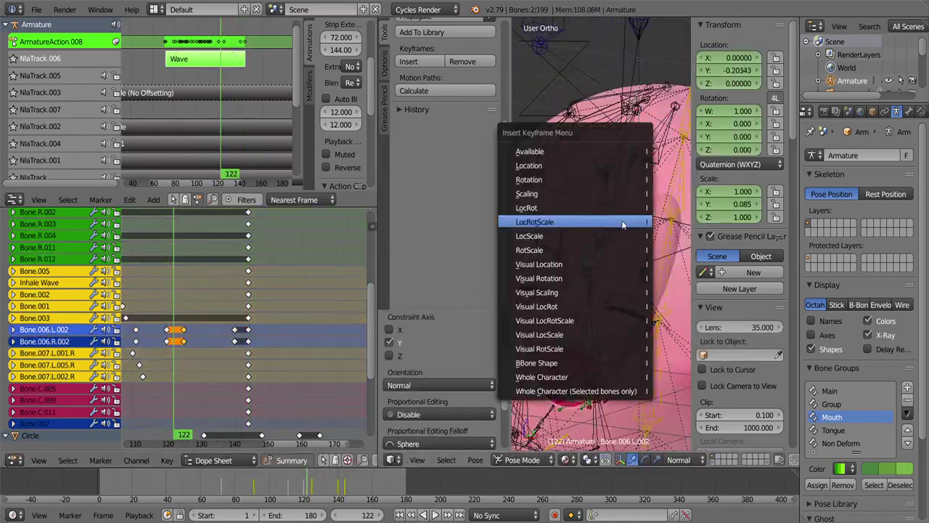
left_click(129, 201)
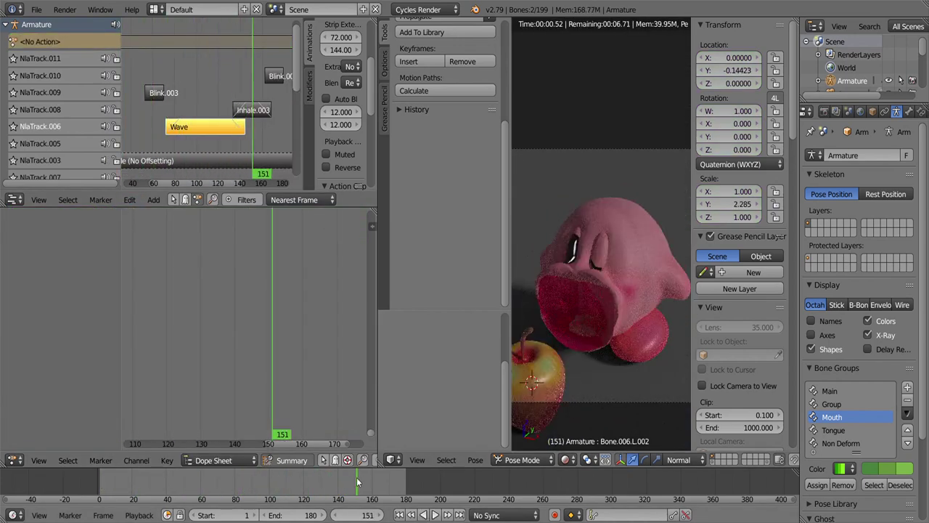
key("ctrl+shift+s")
key("Return")
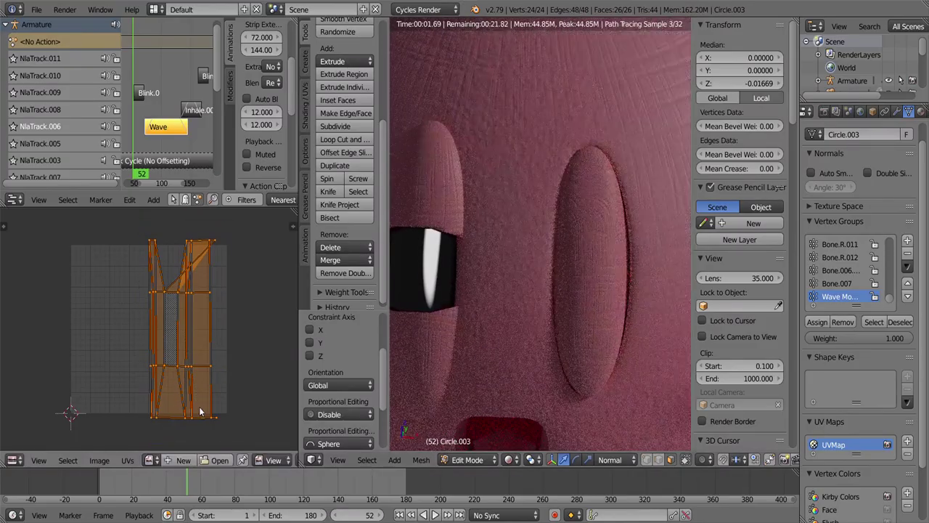
- Shrink the UV layout, set the Boolean to Difference and remove the Bevel modifier
left_click(219, 348)
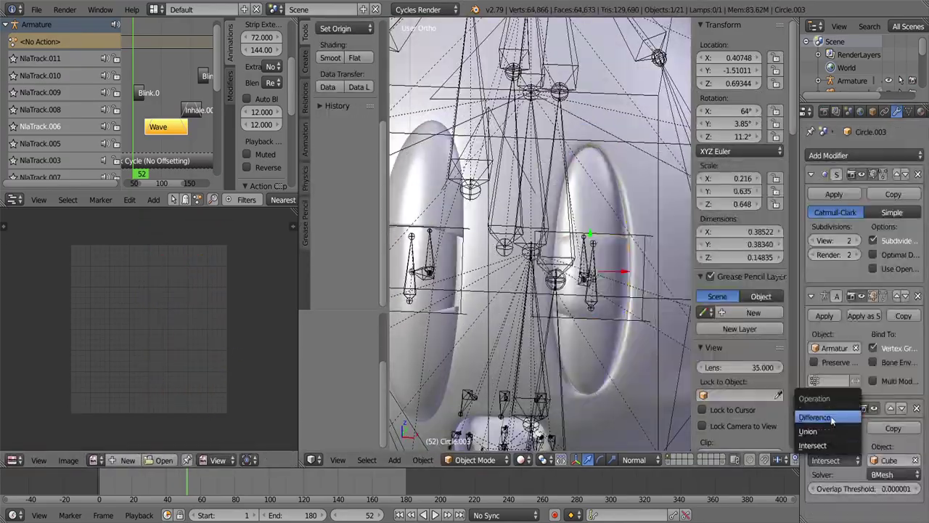
left_click(831, 418)
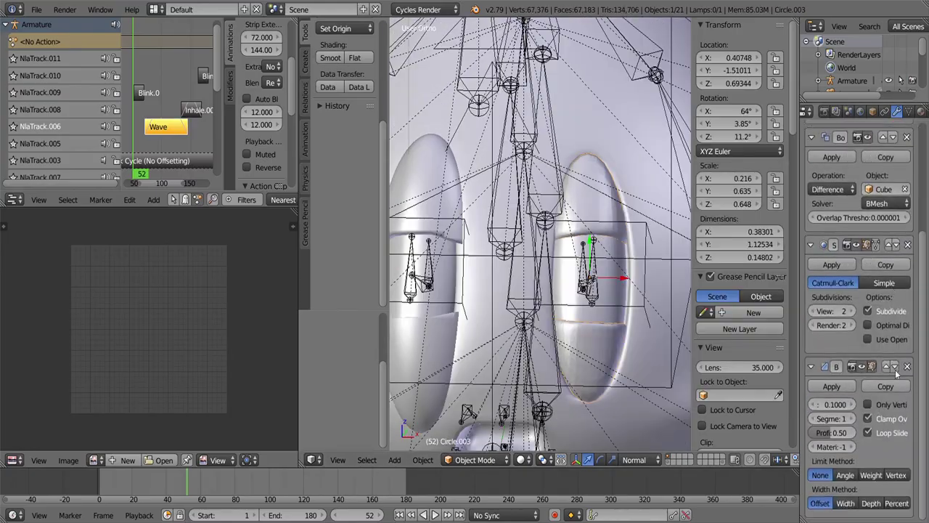
left_click(906, 366)
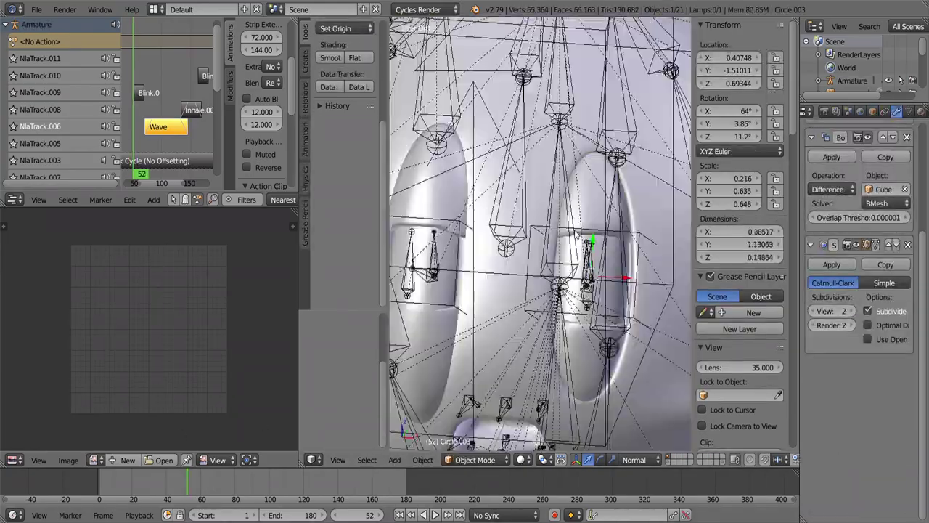
scroll(575, 234, "down", 5)
middle_click_drag(576, 234, 581, 339)
right_click(581, 339)
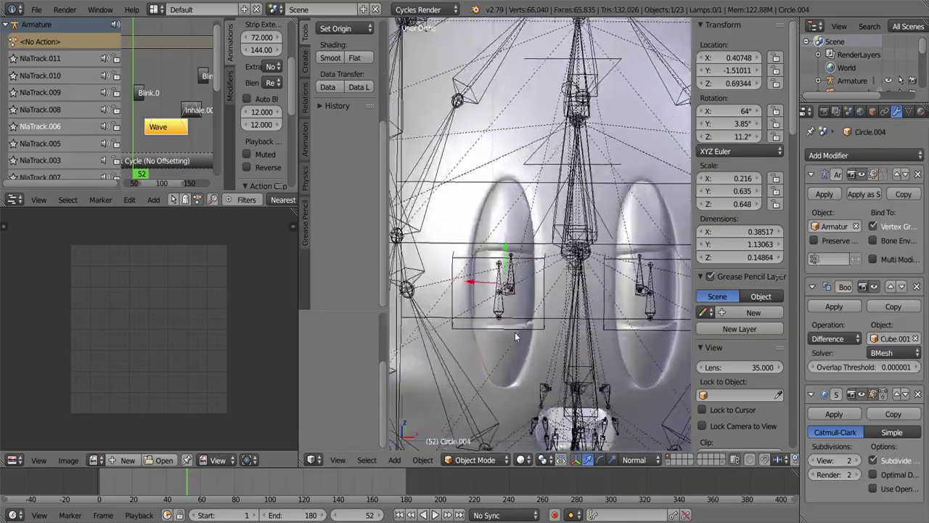
- Play the animation and stop it at frame 138
key("alt+a")
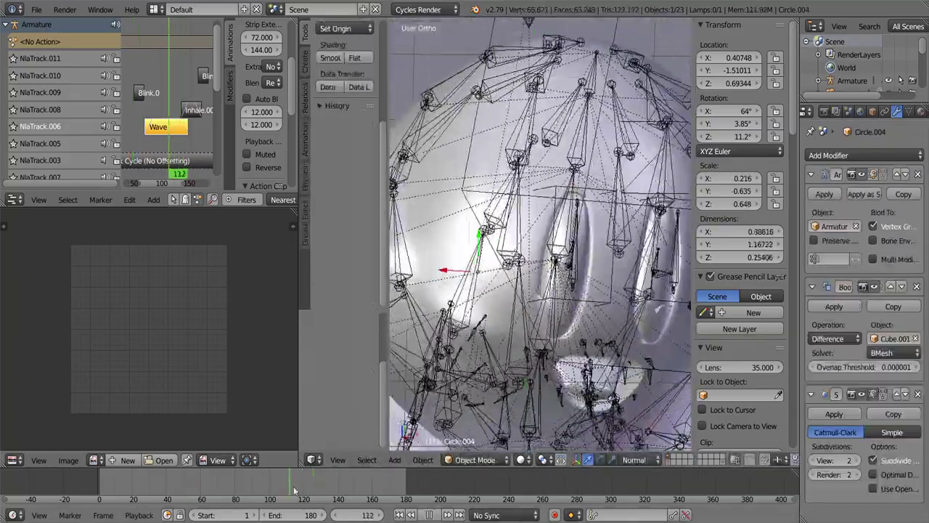
key("Escape")
scroll(473, 382, "up", 5)
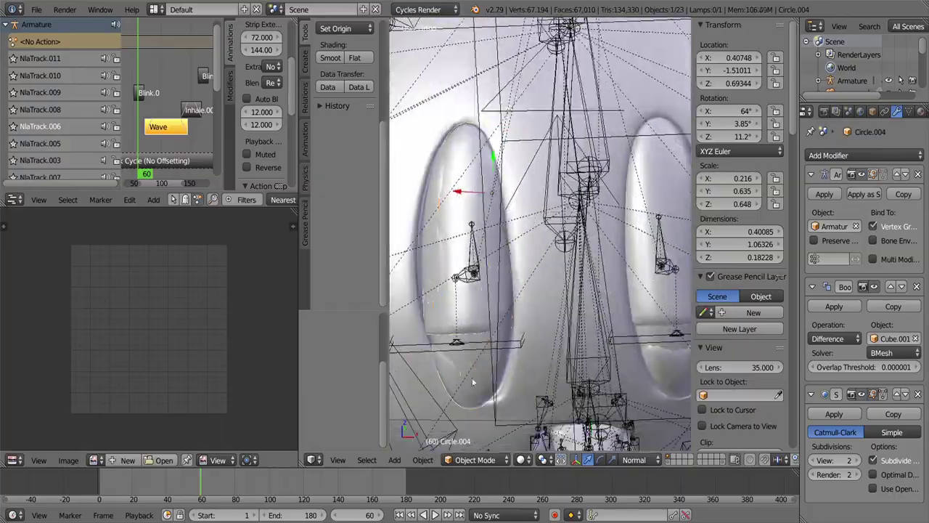
scroll(472, 382, "down", 3)
key("alt+a")
left_click(297, 494)
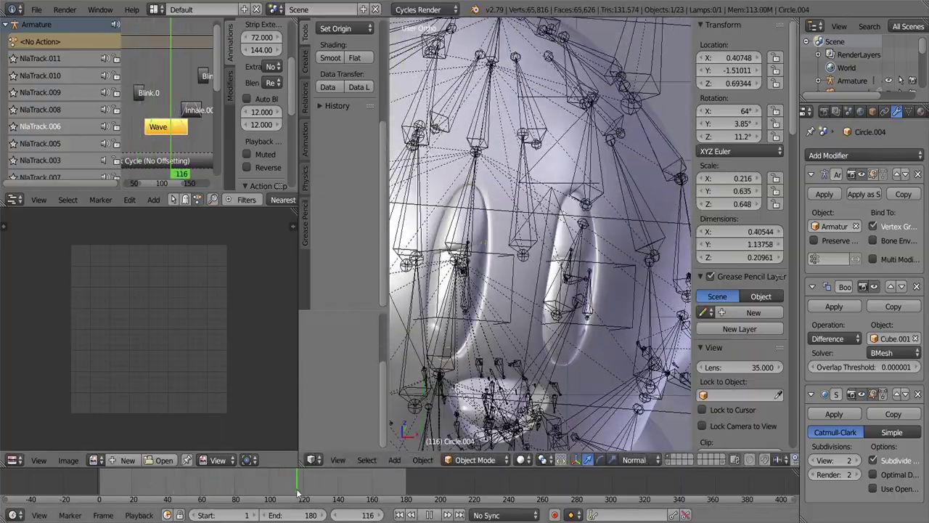
scroll(544, 336, "up", 3)
key("Escape")
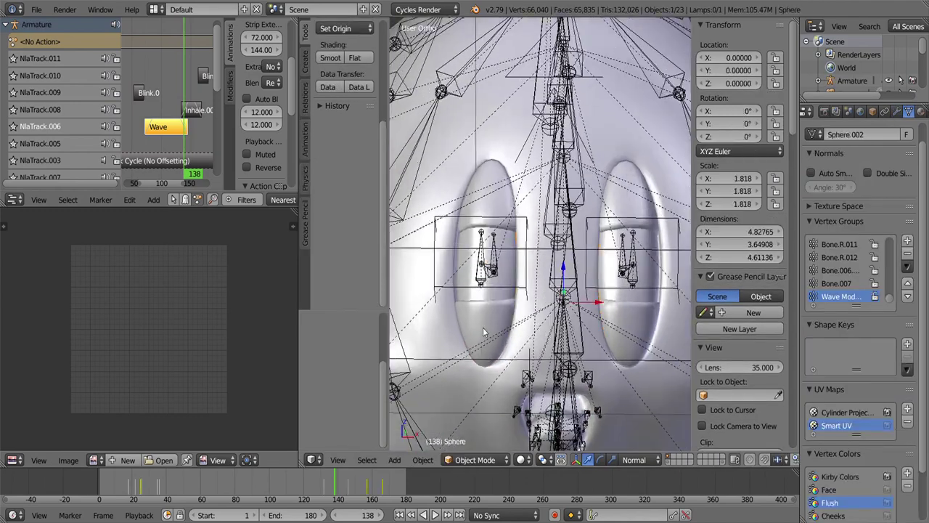
- Add a Boolean modifier to the left eye and scale it to 0.98
right_click(482, 319)
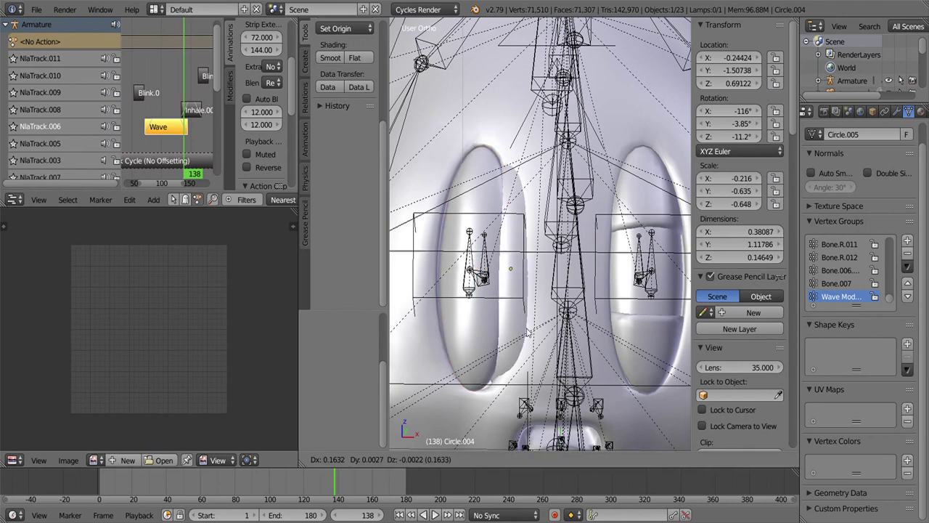
left_click(864, 155)
left_click(679, 200)
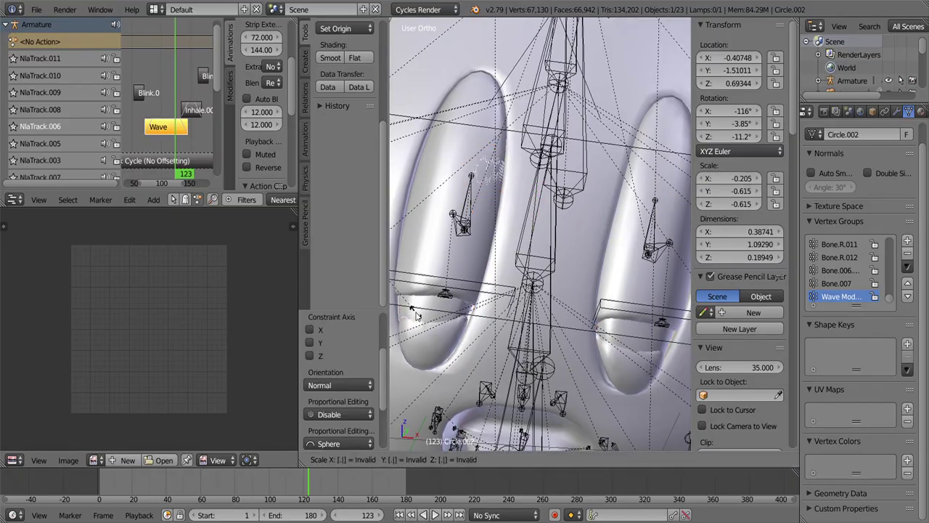
type("98")
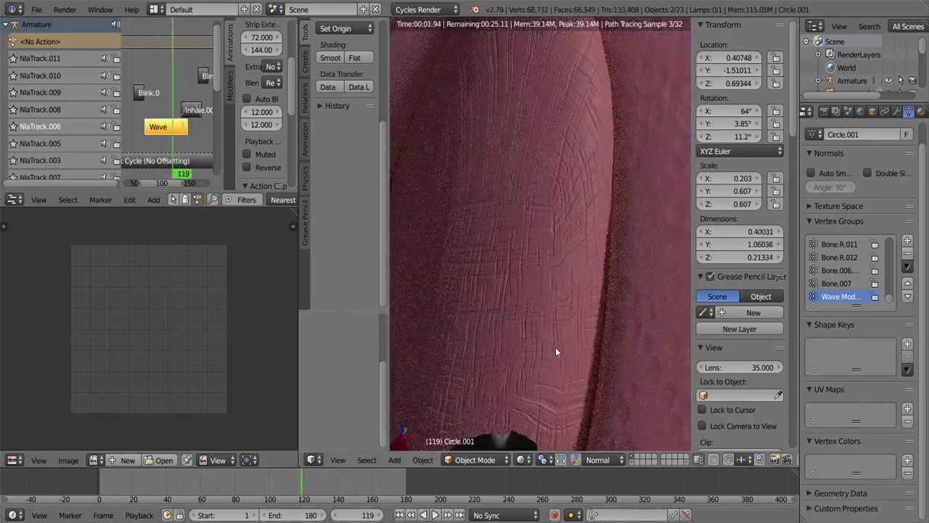
- Add an Edge Split modifier with an 80° split angle and Sharp Edges off
left_click(521, 460)
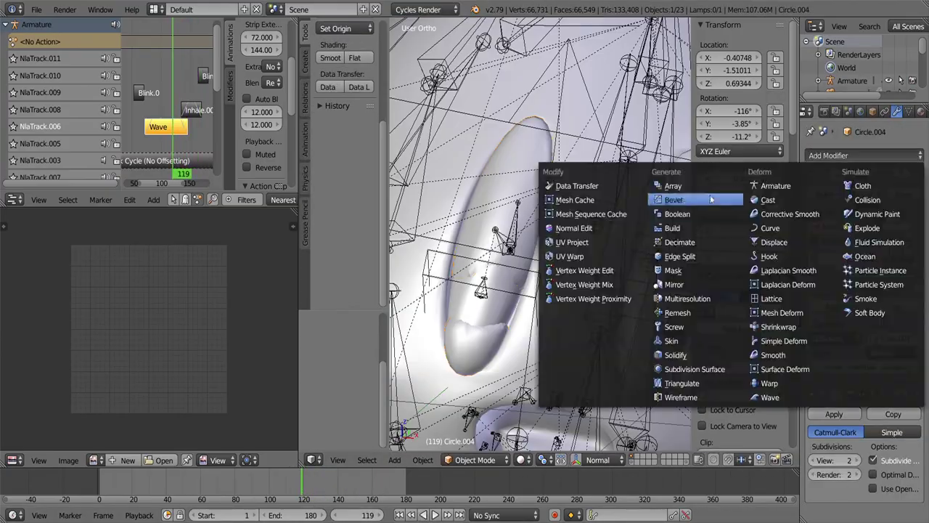
left_click(679, 256)
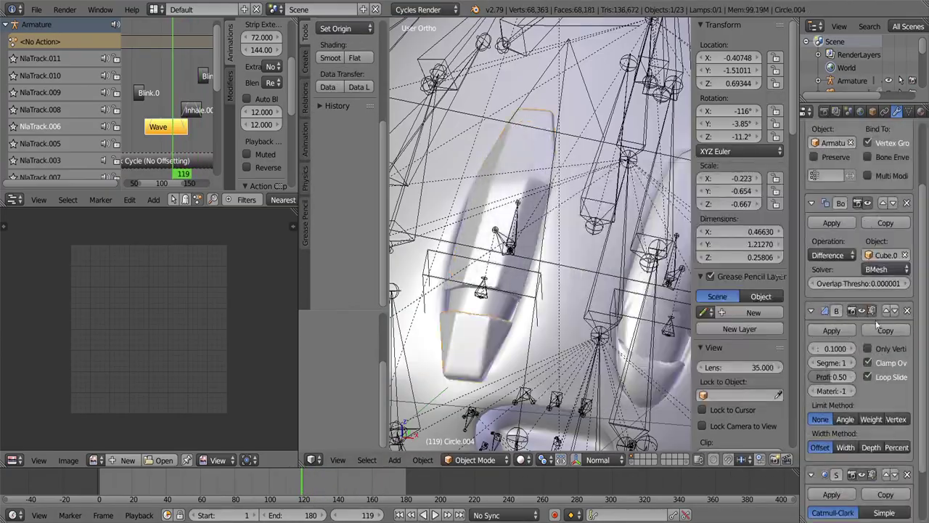
left_click(888, 449)
left_click(826, 382)
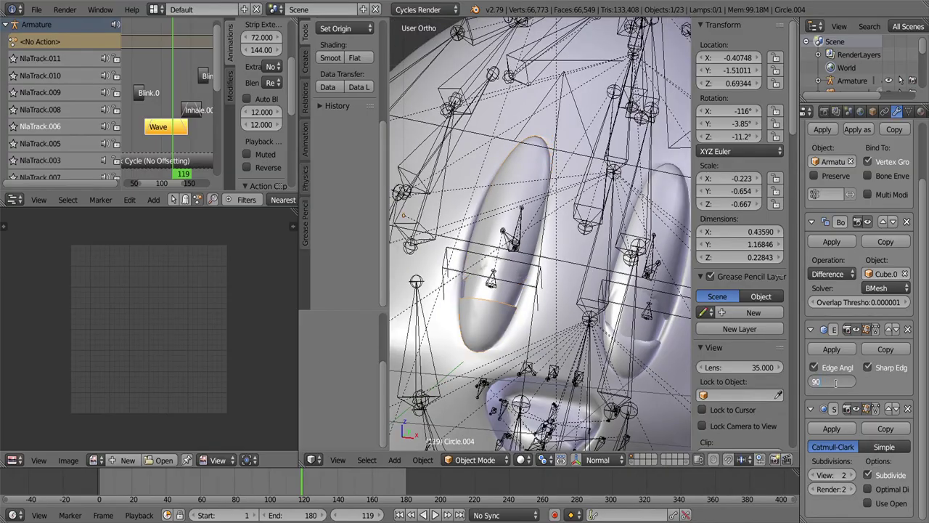
key("Return")
key("alt+a")
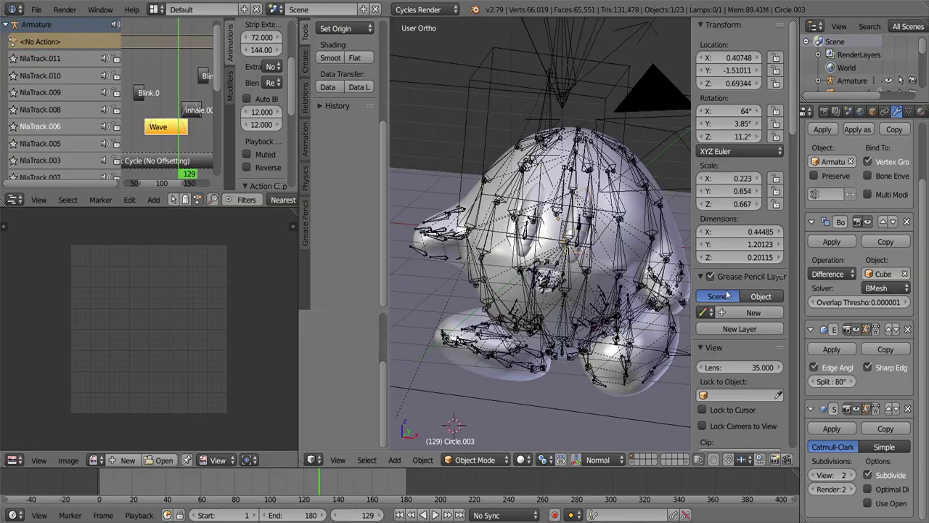
left_click(878, 368)
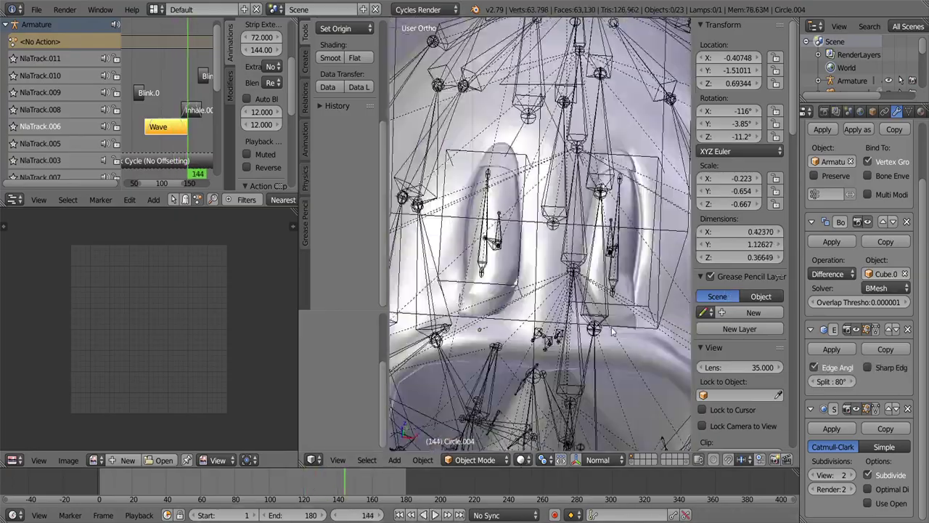
key("KP_0")
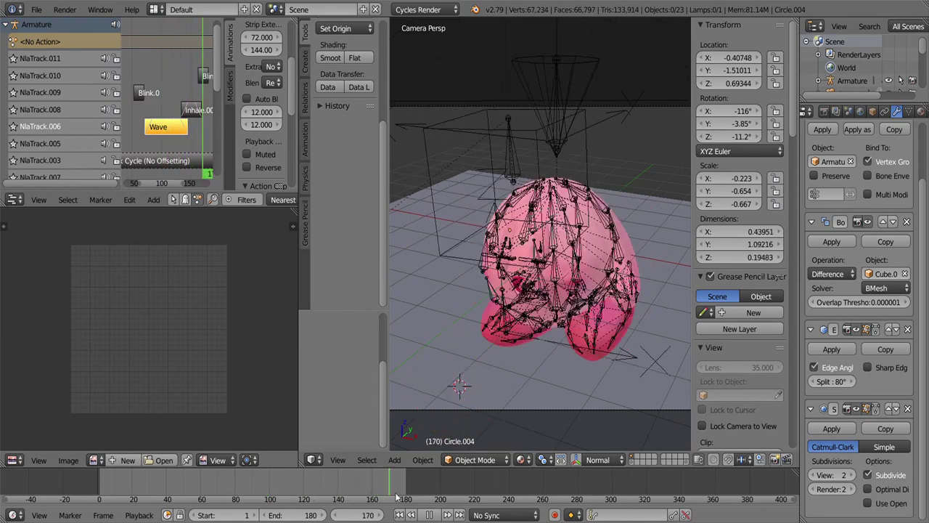
- Preview Kirby in Cycles rendered shading, then return the viewport to Solid
left_click(100, 484)
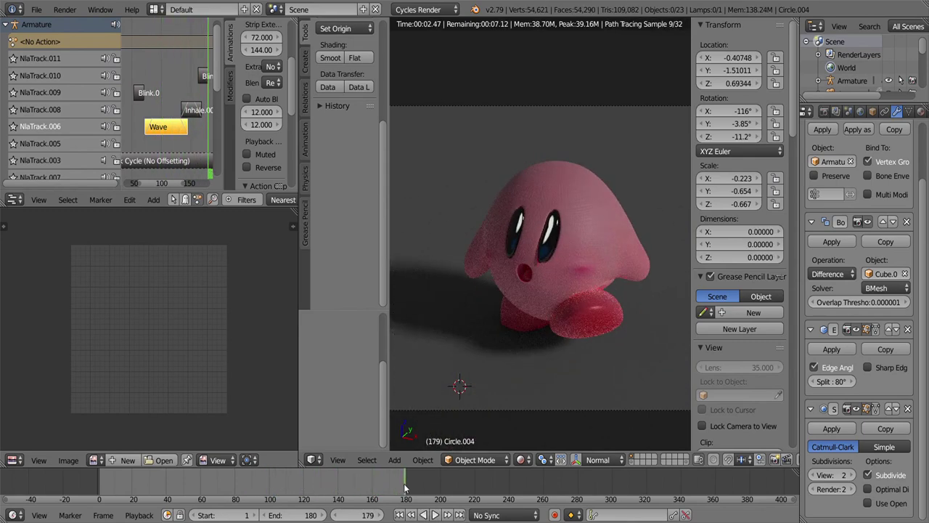
key("shift+z")
left_click(36, 9)
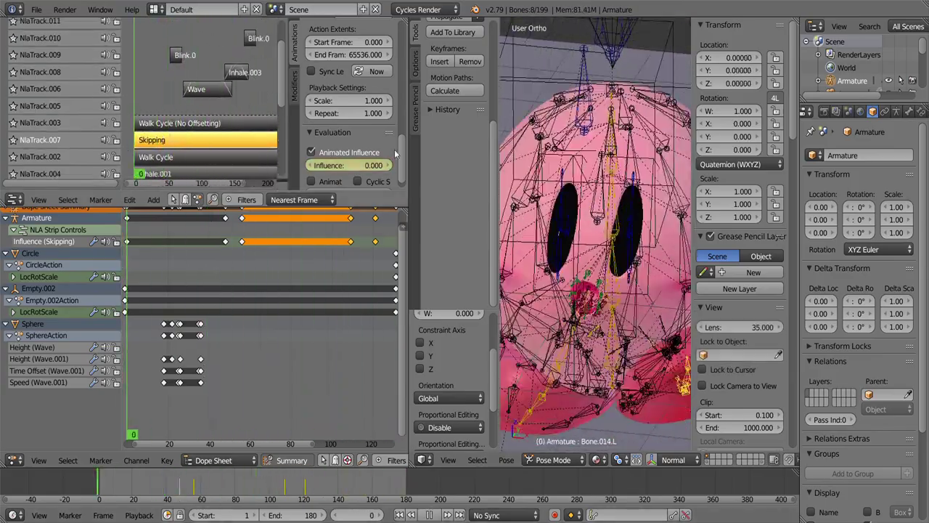
- Enter tweak mode on the Skipping strip and scroll through its bone keyframes
left_click(129, 200)
left_click(178, 477)
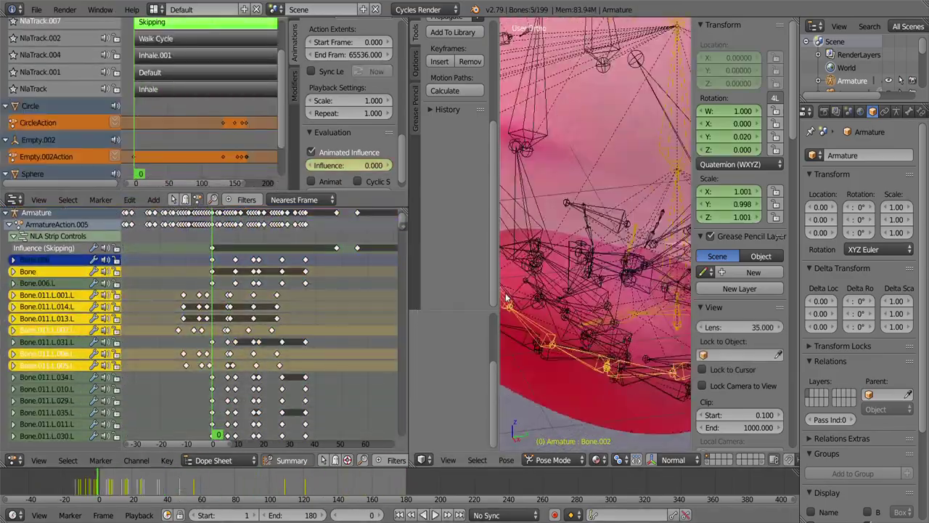
middle_click_drag(638, 290, 646, 281)
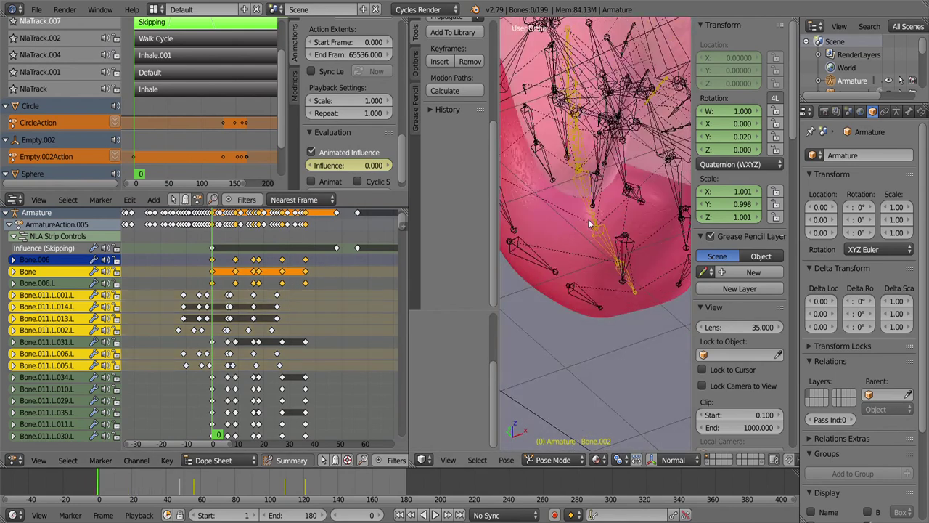
scroll(646, 280, "down", 5)
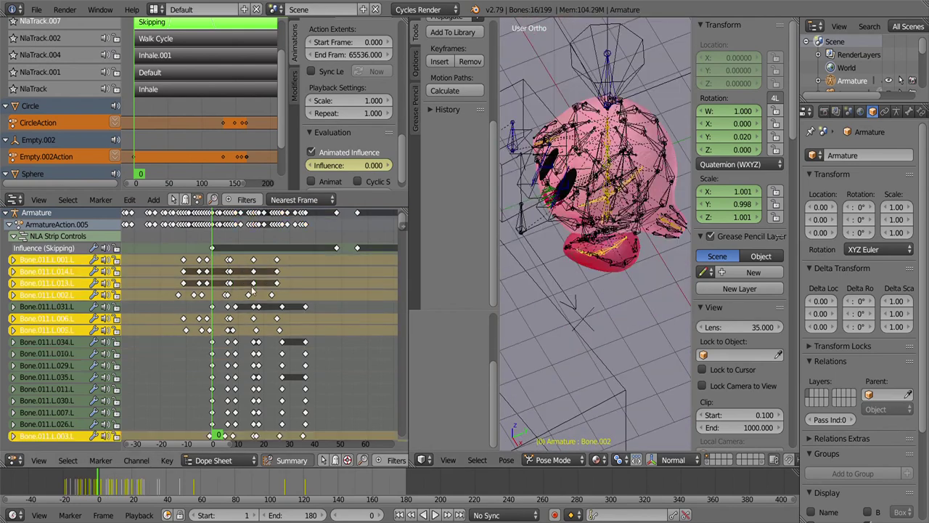
scroll(253, 290, "down", 5)
scroll(252, 291, "down", 5)
scroll(345, 236, "down", 5)
scroll(345, 236, "down", 5)
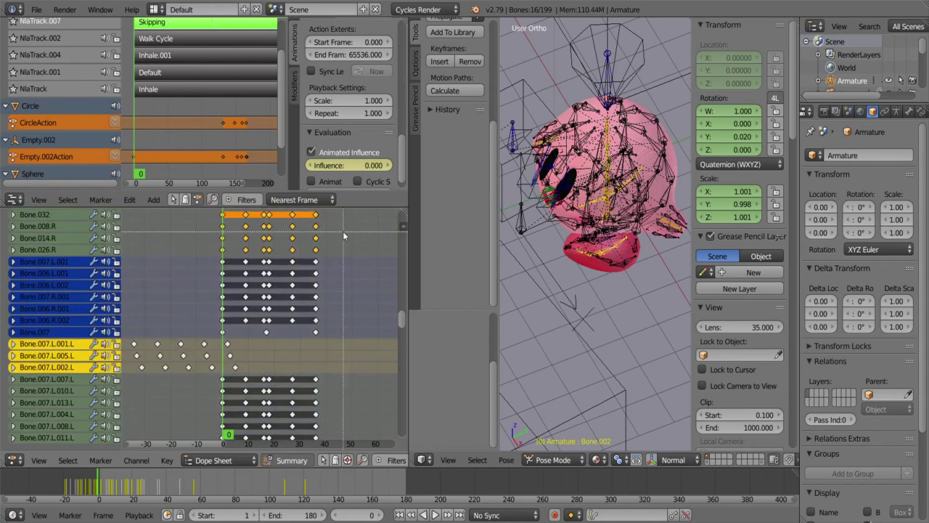
scroll(345, 236, "down", 5)
scroll(345, 236, "down", 5)
scroll(345, 236, "down", 5)
scroll(390, 428, "down", 5)
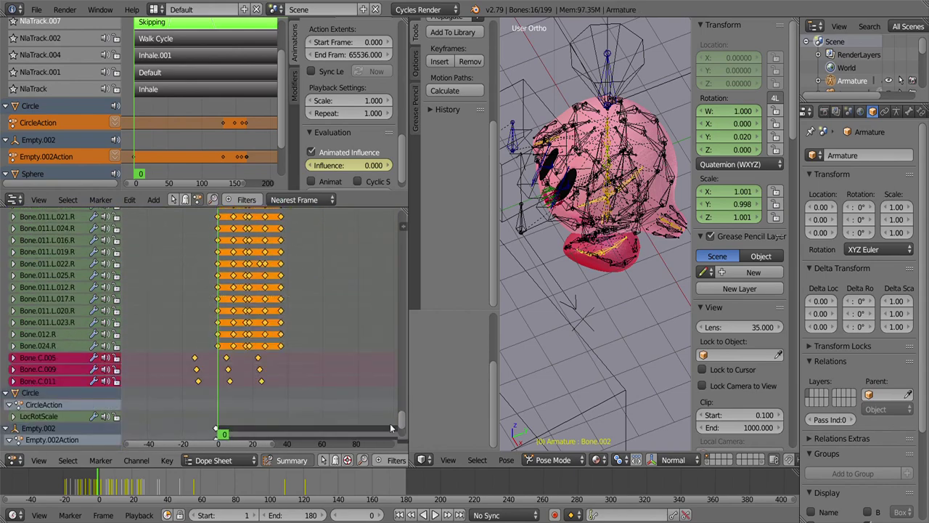
- Play the Skipping animation through the camera view, then leave tweak mode
key("alt+a")
scroll(390, 377, "up", 5)
scroll(279, 263, "up", 5)
key("KP_0")
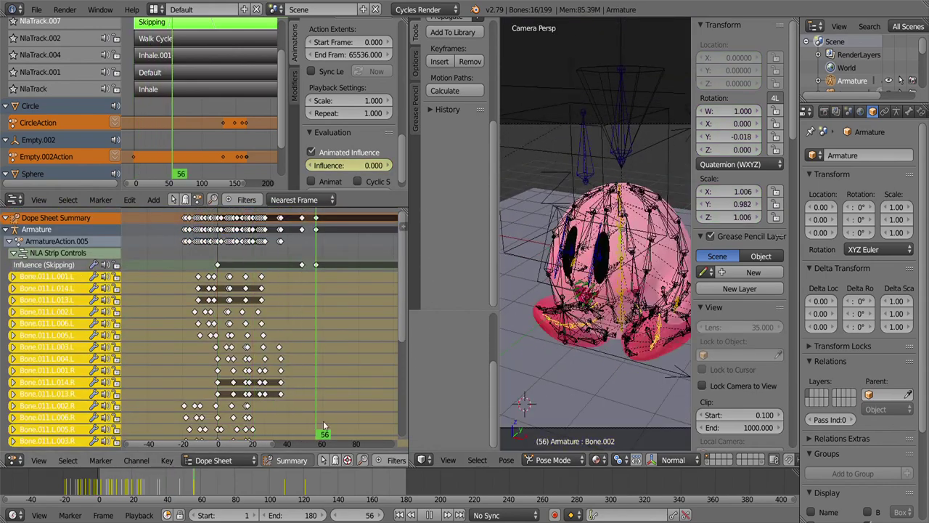
key("Tab")
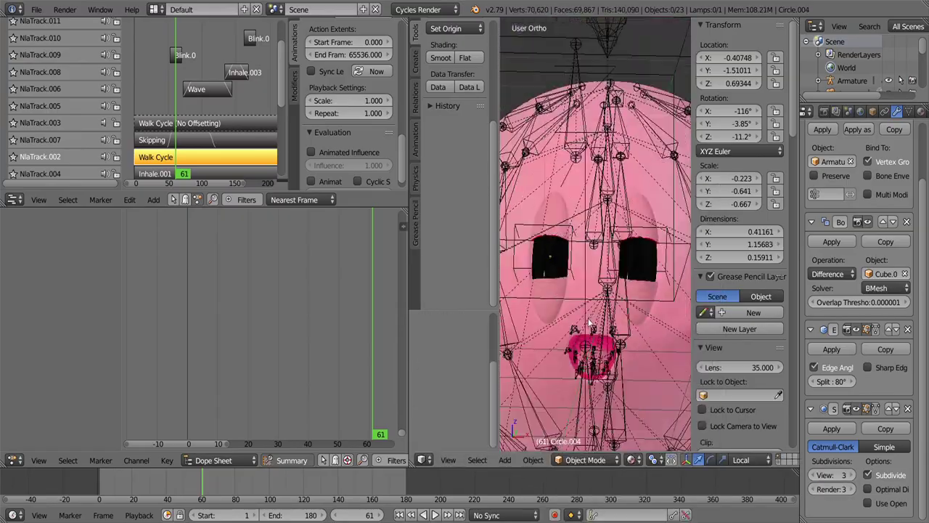
- Play the Skipping animation from the start, check frame 55, then exit tweak mode
key("alt+a")
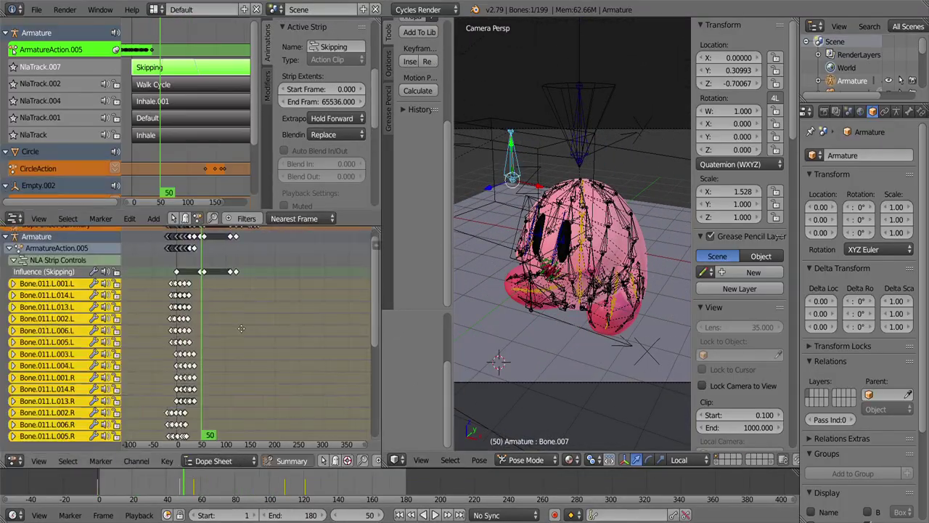
key("Home")
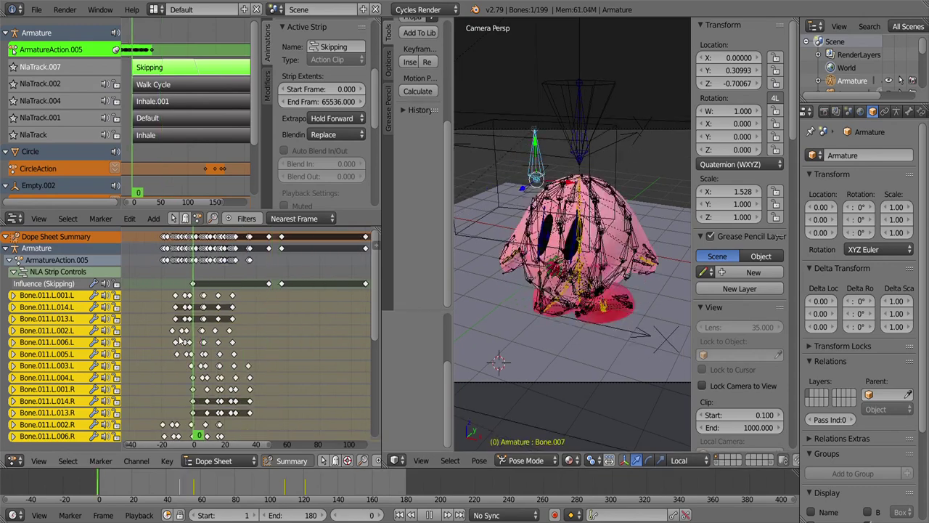
key("shift+Left")
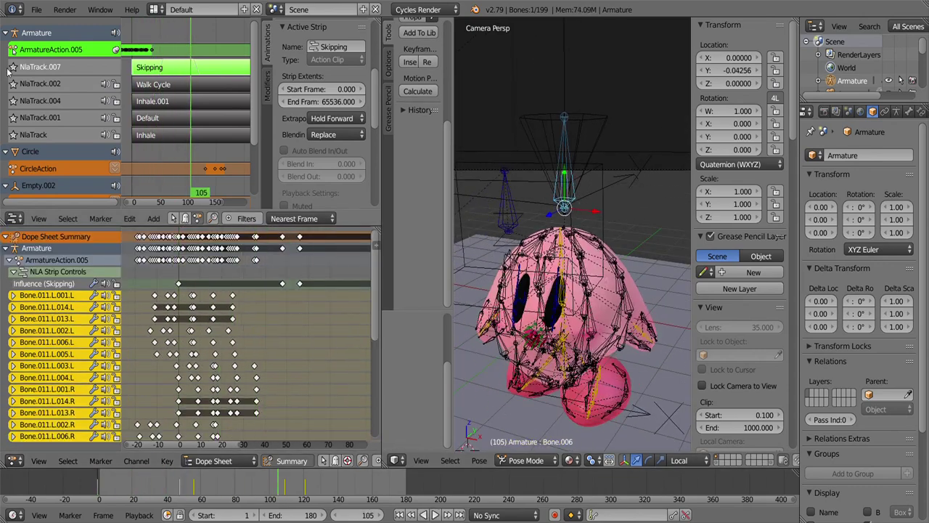
key("alt+a")
left_click(298, 302)
key("Tab")
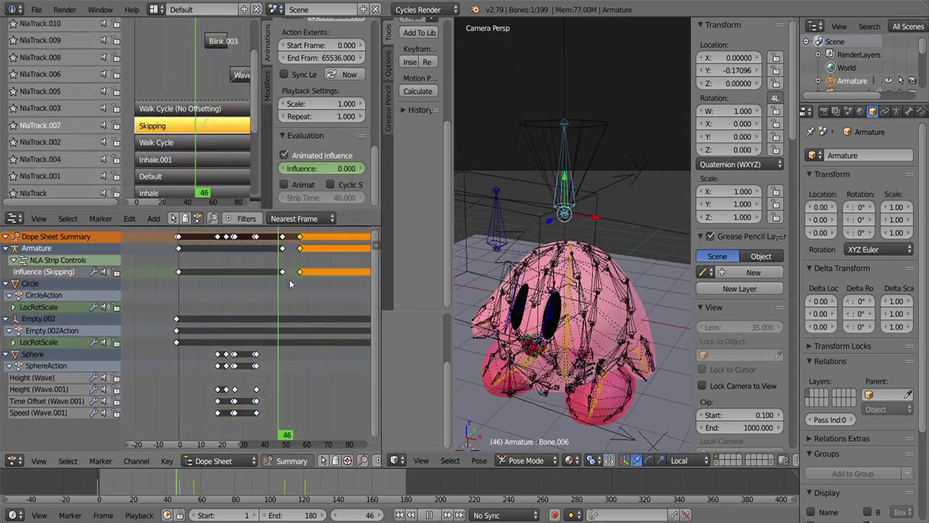
- Re-enter tweak mode on Skipping and key Bone.006 at frame 37 holding its pose
left_click(129, 219)
left_click(189, 492)
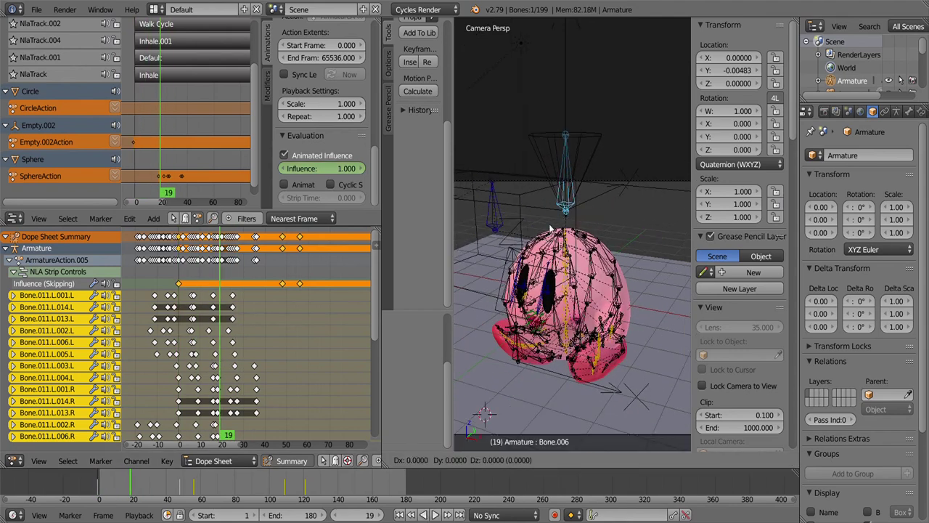
left_click_drag(369, 515, 395, 515)
key("i")
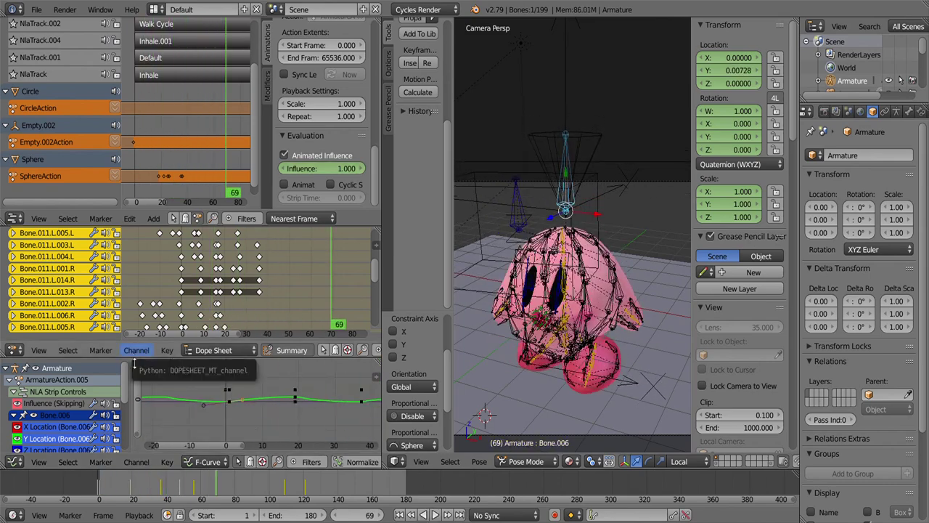
- Merge the Graph Editor into the Dope Sheet and shift Bone.006 keys three frames earlier
left_click_drag(134, 363, 180, 494)
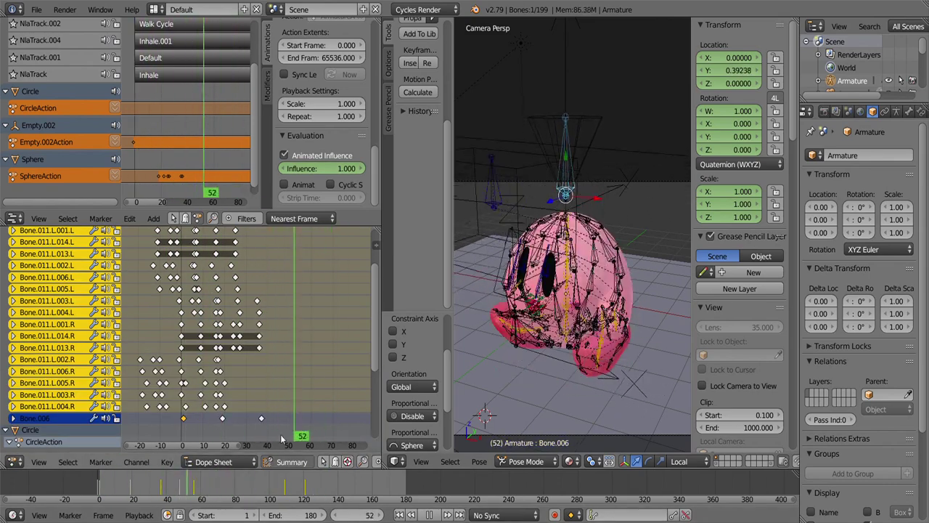
left_click_drag(282, 438, 237, 426)
scroll(310, 256, "down", 5)
scroll(152, 151, "up", 4)
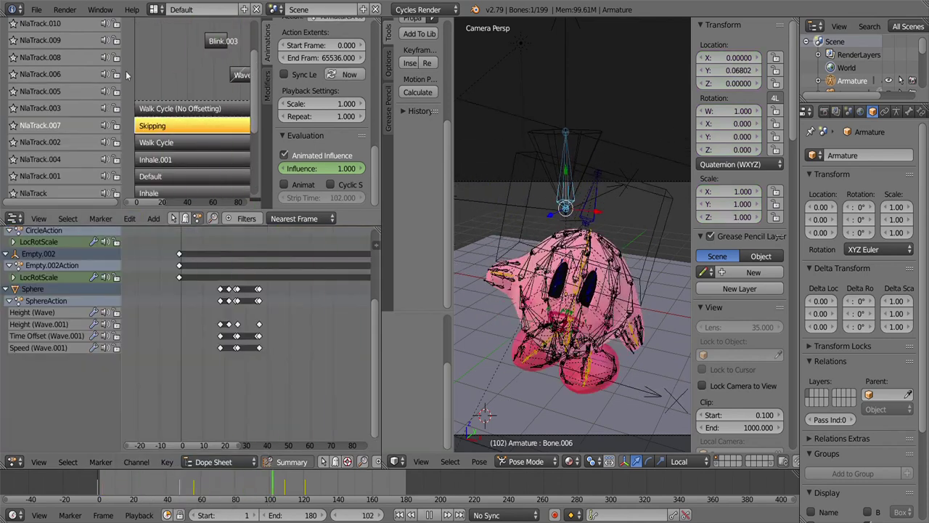
- Inspect the Walk Cycle (No Offsetting) strip during playback, then select the Skipping strip
left_click(187, 109)
left_click(182, 109)
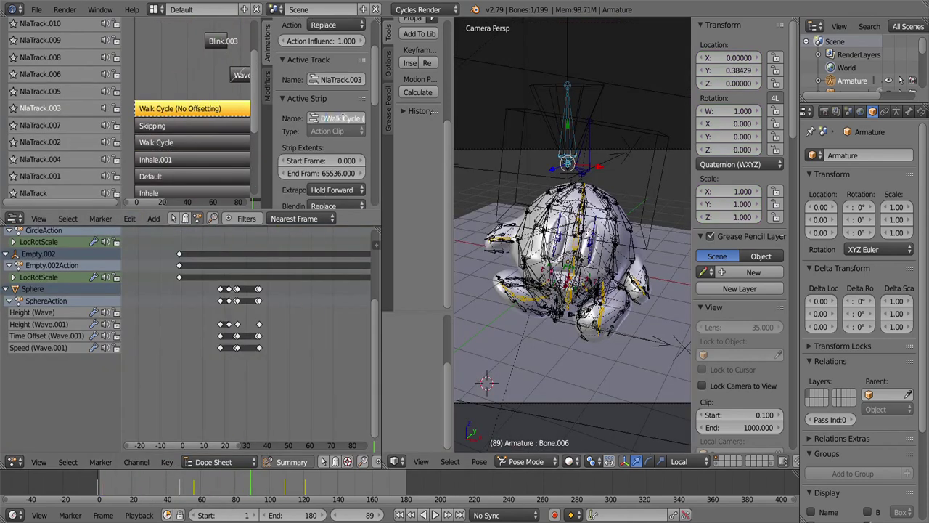
key("alt+a")
scroll(296, 289, "up", 5)
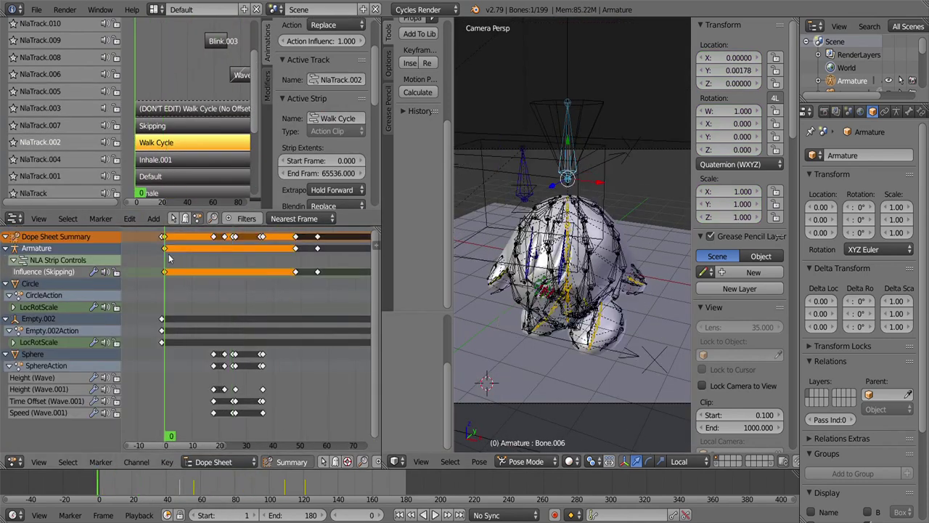
left_click(155, 126)
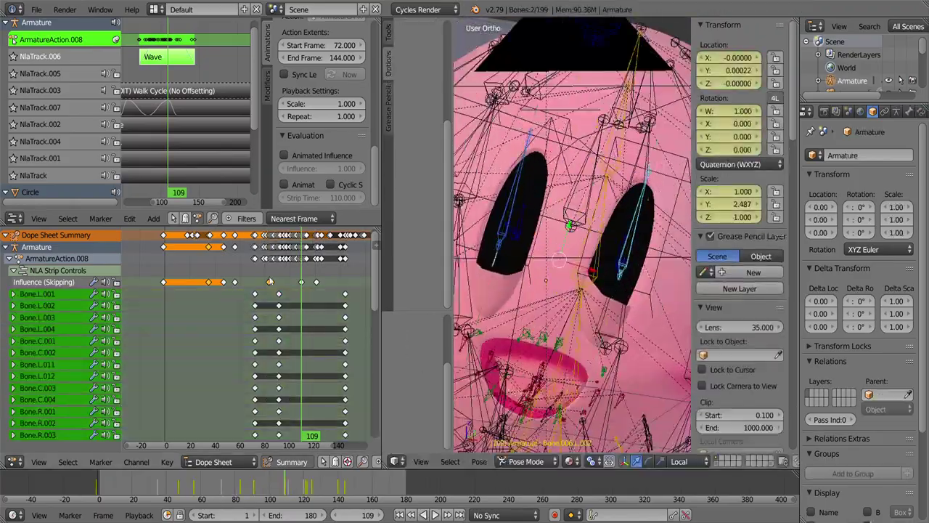
- Move the Wave blink keys to around frame 110 and rescale both eye bones vertically
key("g")
left_click(259, 342)
key("alt+a")
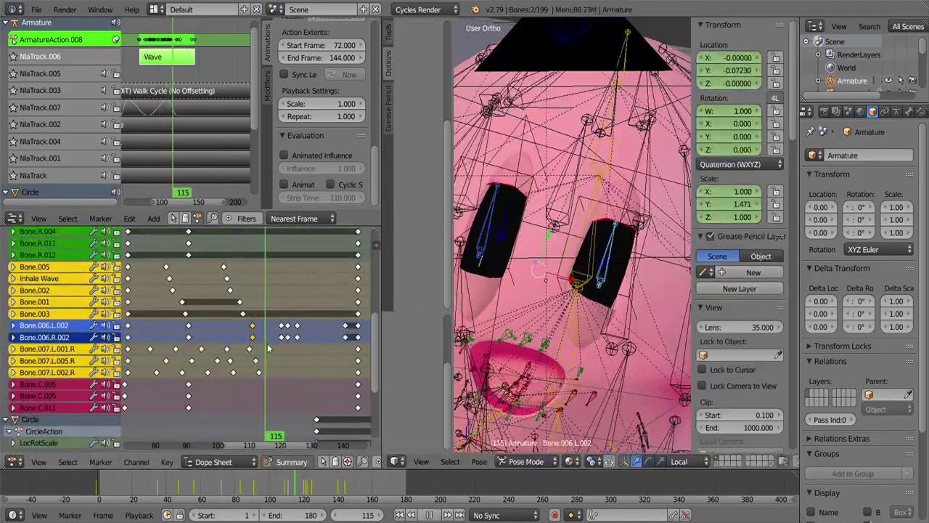
key("Escape")
right_click(506, 235, "shift")
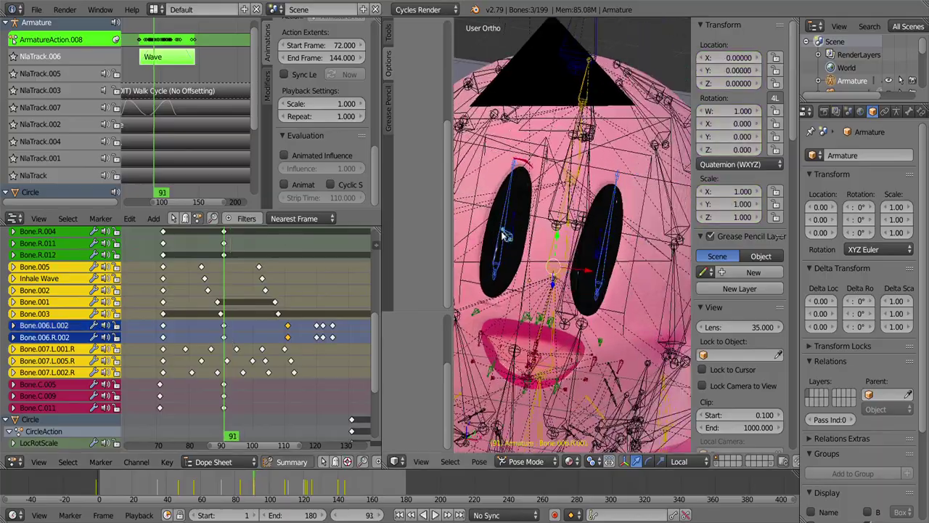
left_click(628, 148)
scroll(217, 327, "down", 3)
key("alt+a")
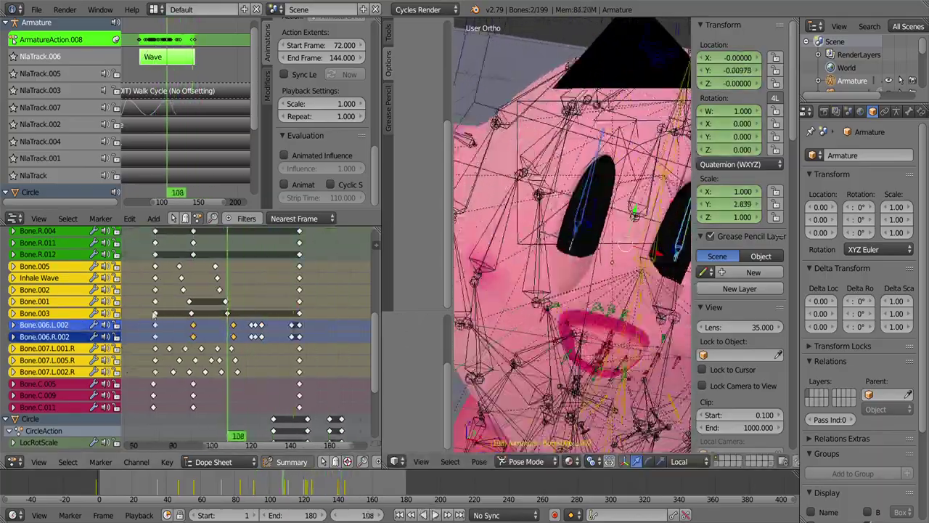
- Exit the Wave action, then scale and LocRotScale-key the eye bones in the Walk Cycle action
left_click(129, 218)
left_click(196, 495)
left_click(104, 482)
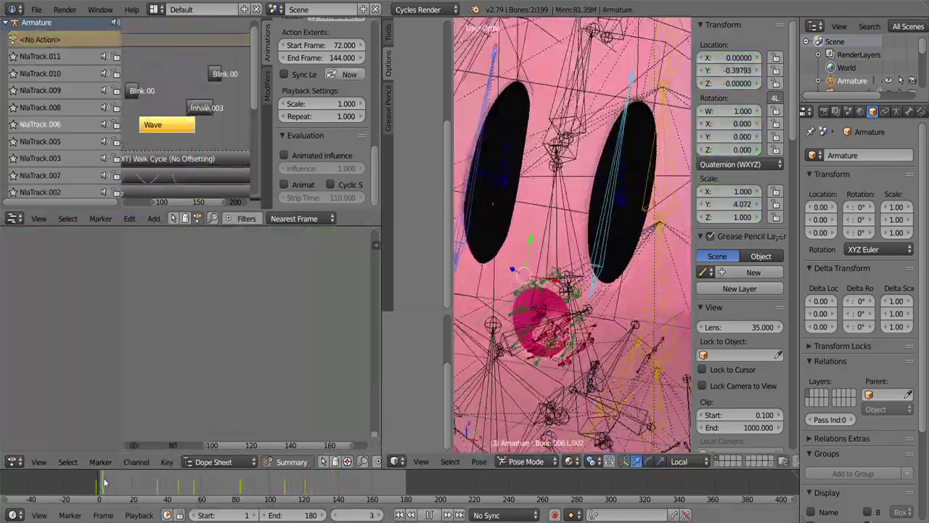
key("Escape")
key("Tab")
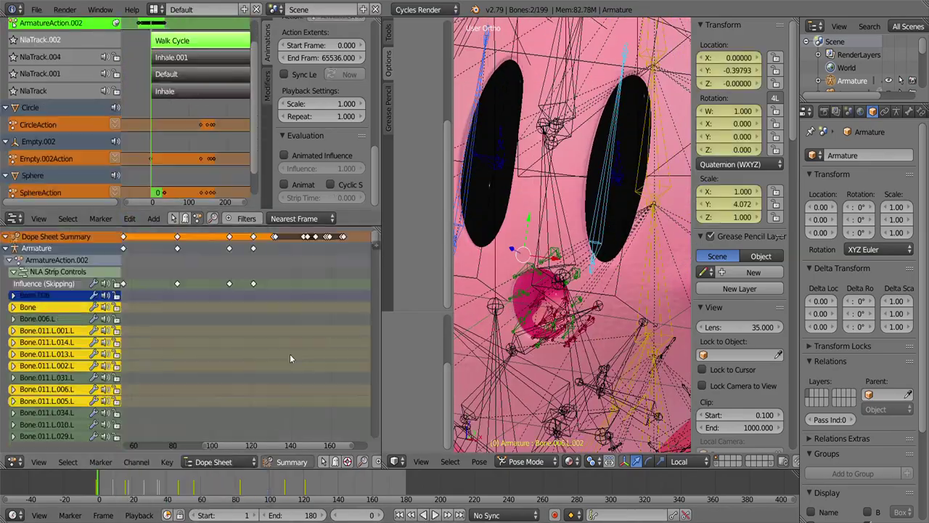
key("s")
left_click(581, 168)
key("alt+a")
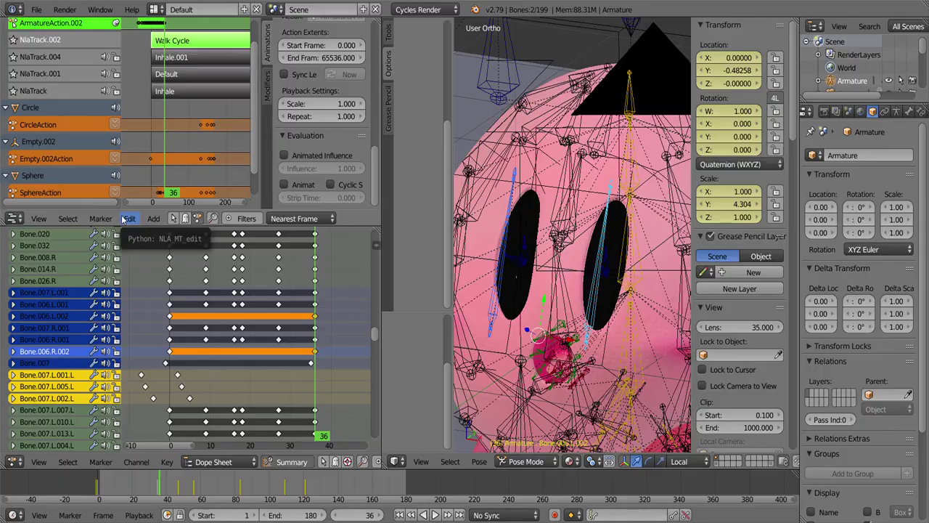
key("Tab")
- Re-tweak the Walk Cycle action, scale the eye bones along local X, and stop tweaking
scroll(171, 138, "up", 3)
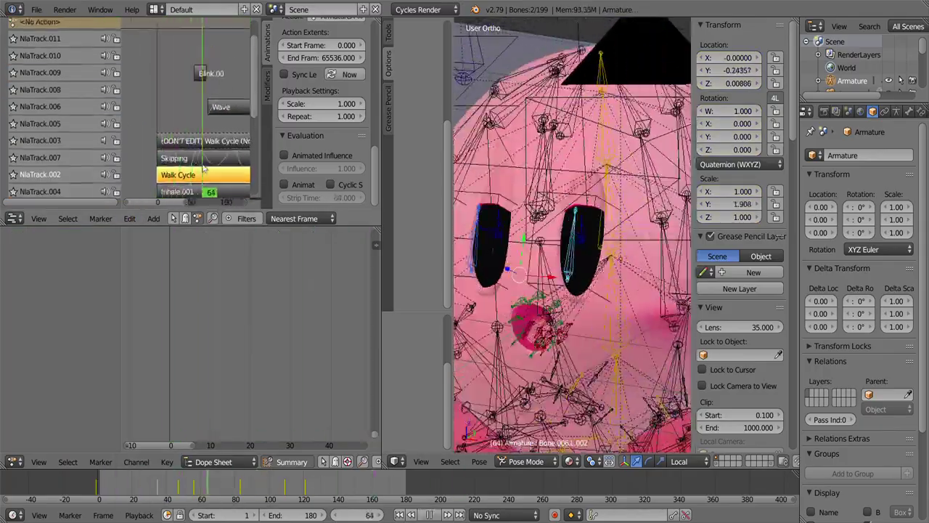
scroll(184, 162, "up", 3)
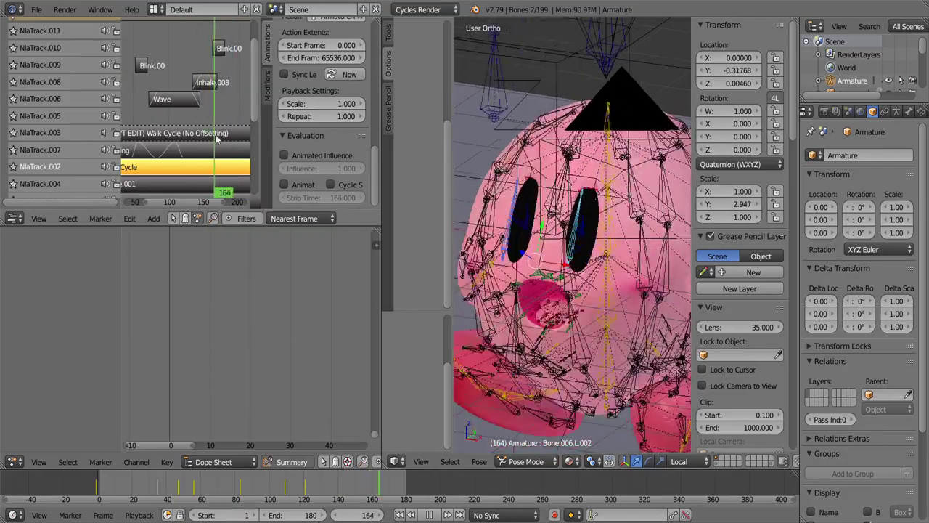
left_click(130, 219)
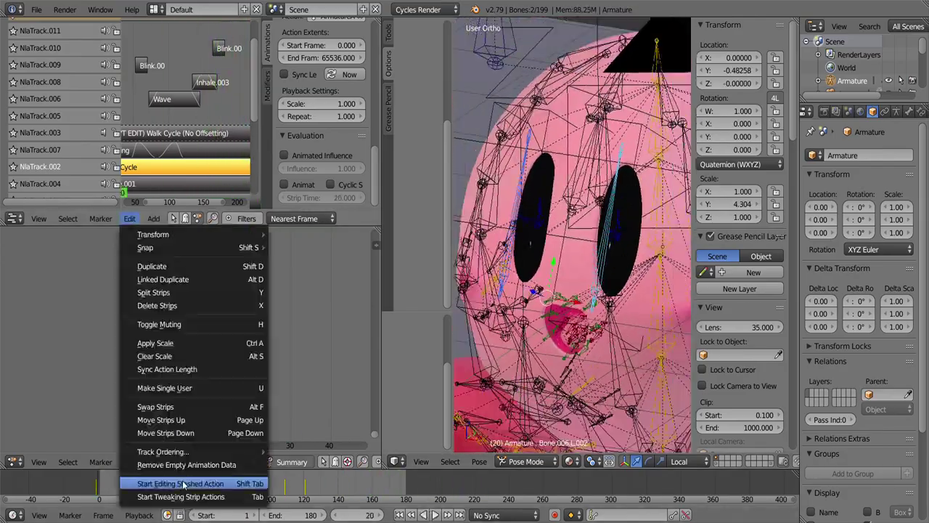
left_click(156, 496)
key("s")
key("x")
key("x")
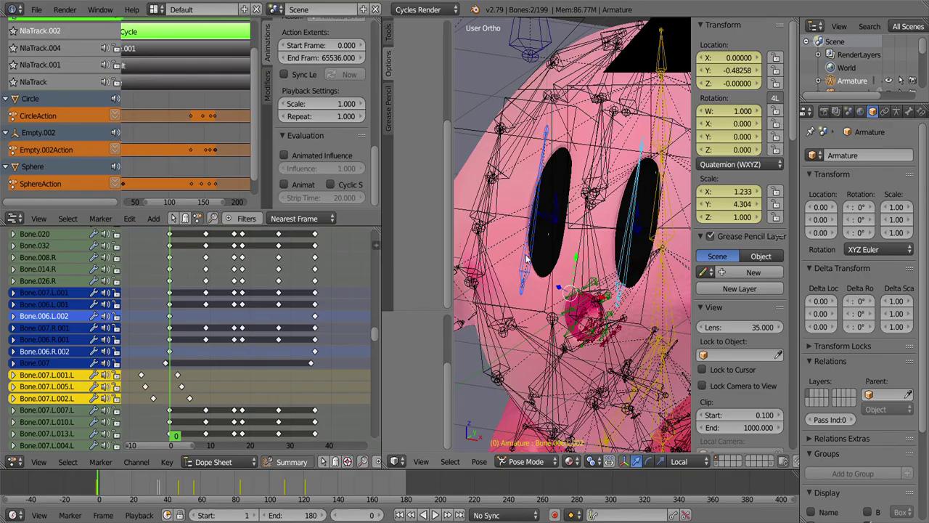
left_click(129, 218)
left_click(168, 488)
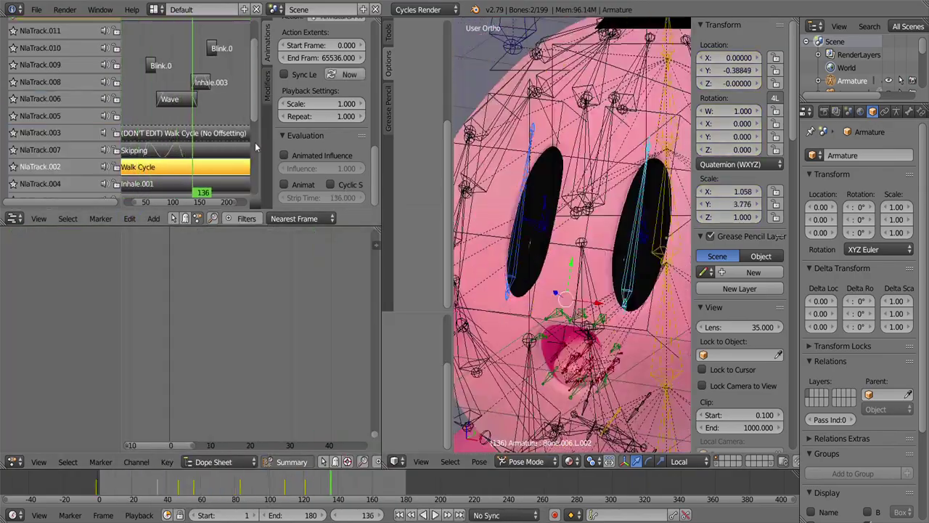
scroll(305, 356, "up", 2)
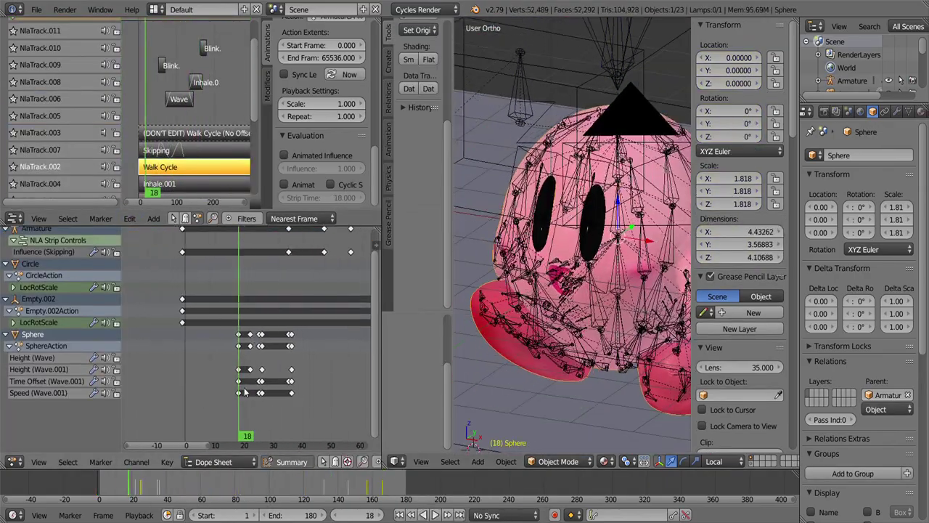
- Push the Sphere's keyframes down into a Tremor NLA strip and move it to start at frame 18
left_click_drag(242, 415, 227, 376)
left_click(115, 143)
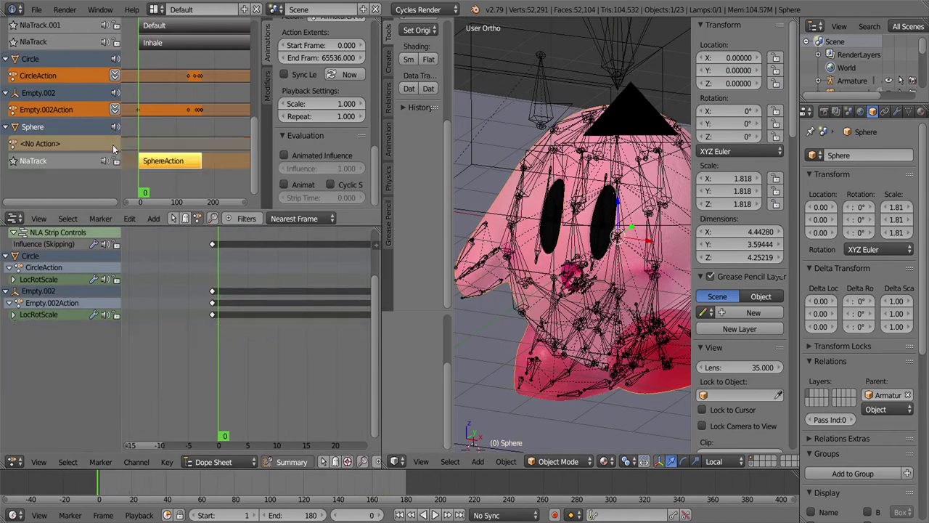
left_click(336, 148)
key("Tab")
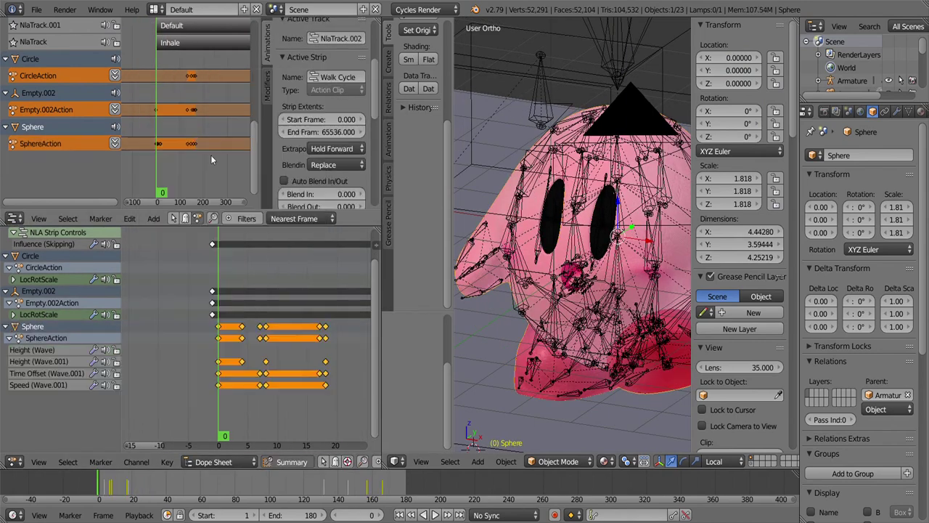
key("Tab")
type("g1")
key("Return")
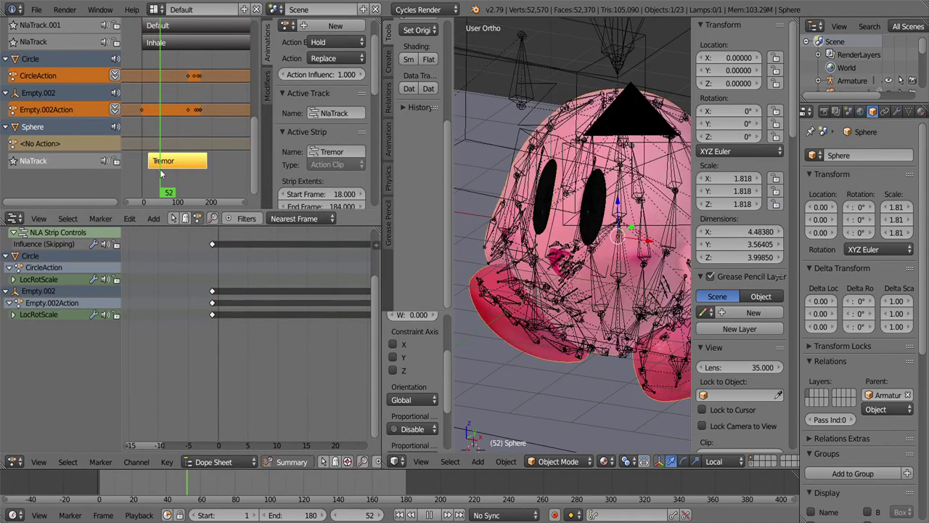
- Play the animation, then start tweaking the Tremor strip's SphereAction
scroll(164, 172, "up", 2)
key("alt+a")
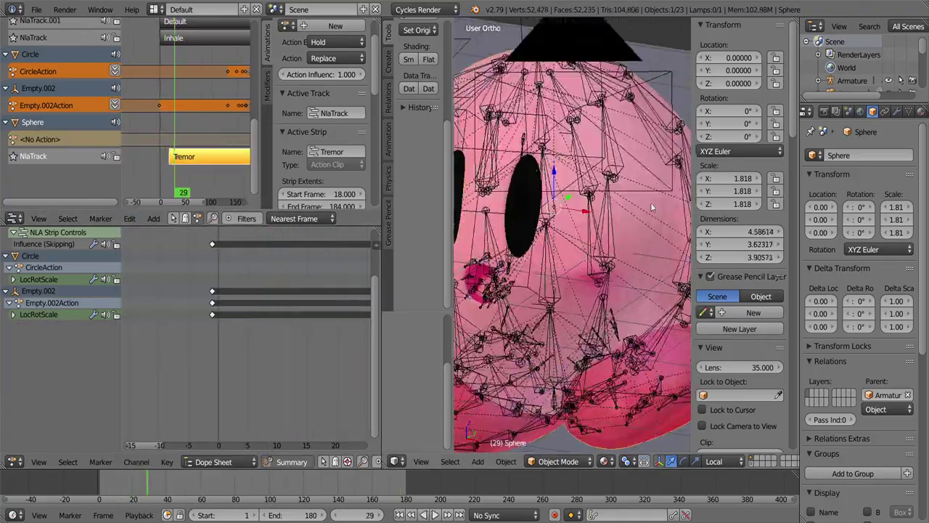
left_click(129, 218)
left_click(180, 496)
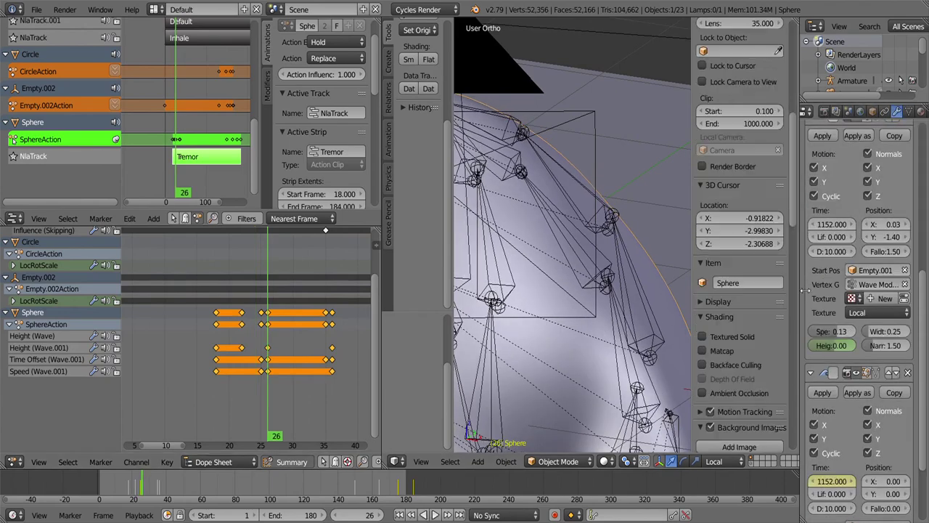
scroll(565, 278, "up", 5)
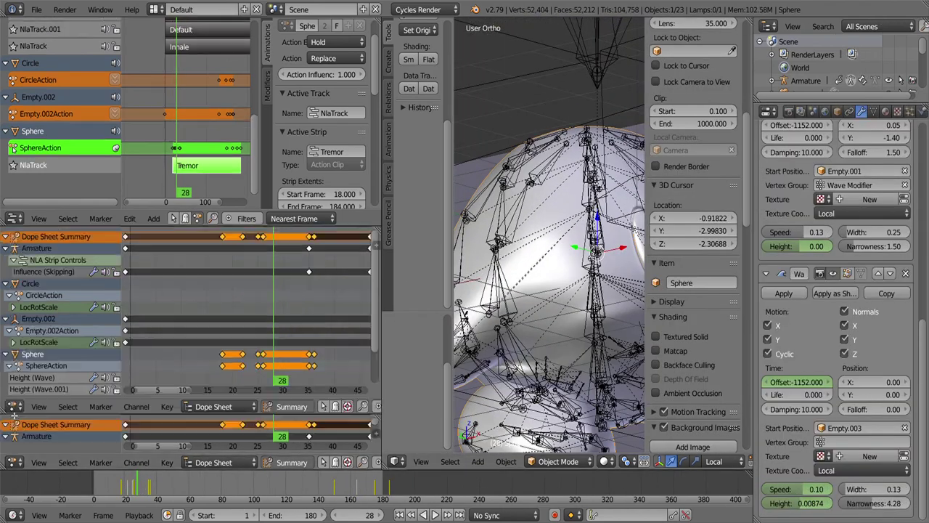
- Split off a Graph Editor focused on the Sphere's curves and preview the animation
left_click(13, 461)
left_click(36, 409)
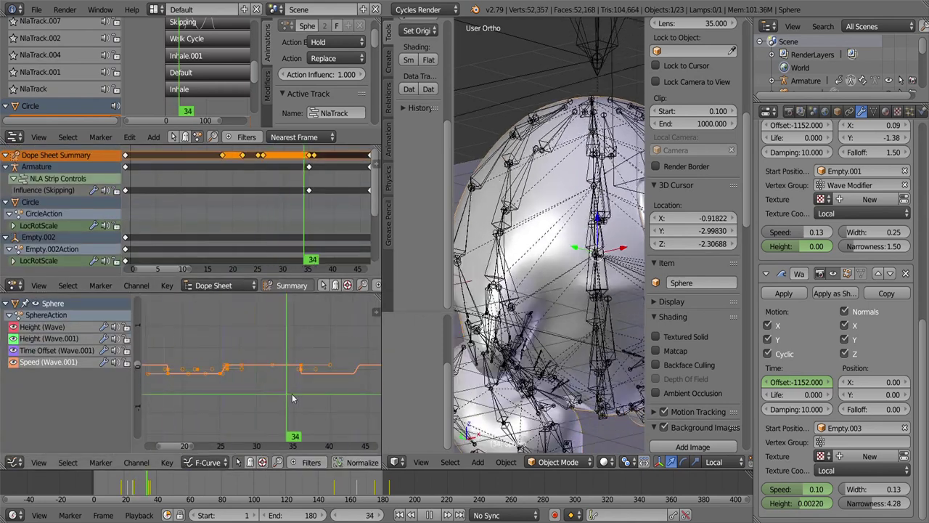
key("n")
left_click(302, 308)
left_click(338, 380)
scroll(337, 379, "down", 4)
key("alt+a")
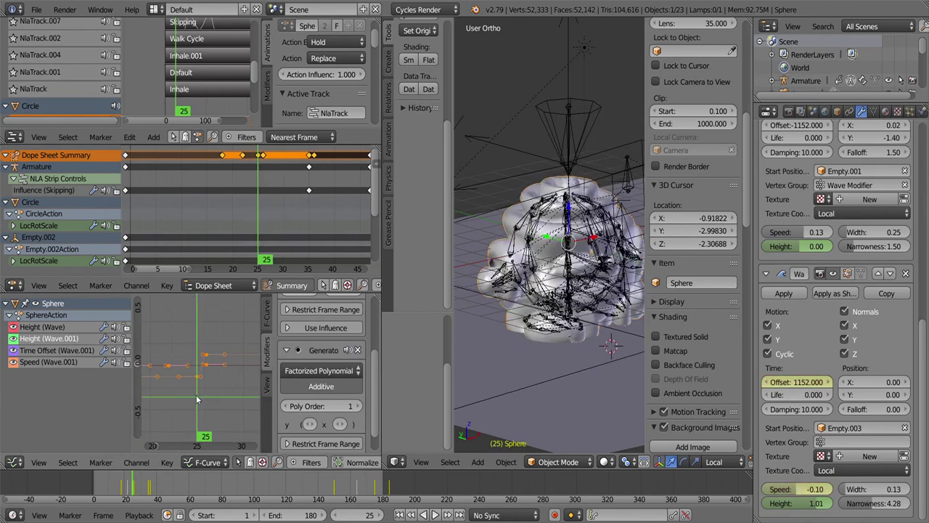
left_click(357, 350)
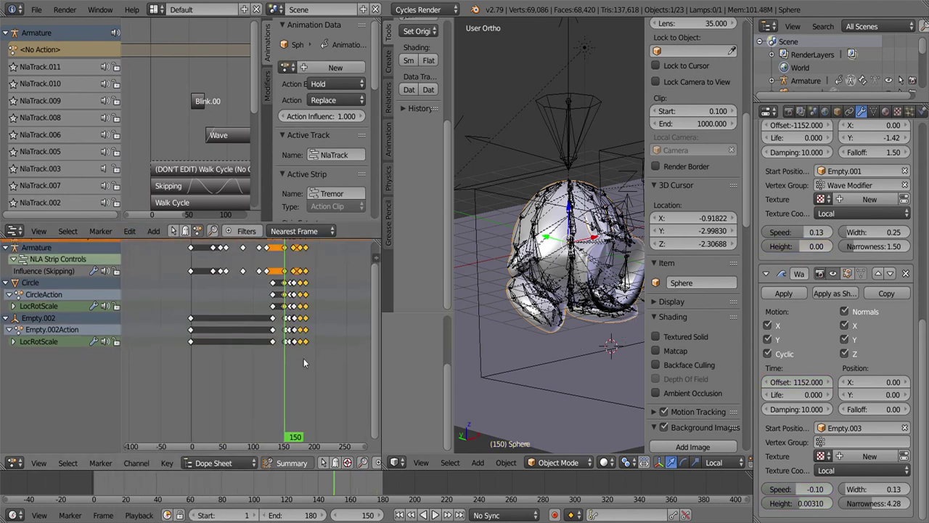
scroll(208, 109, "down", 5)
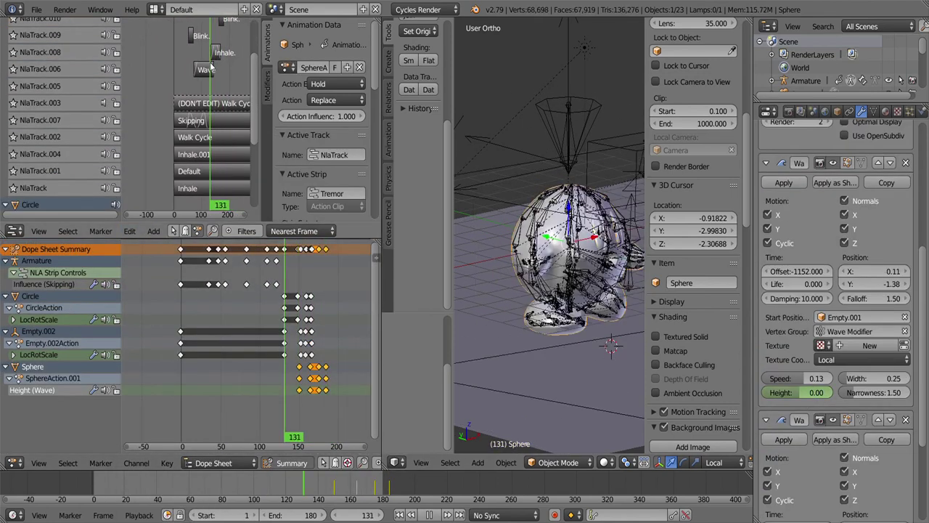
- Shift the Sphere's keyframes earlier in time and preview the tremor
key("g")
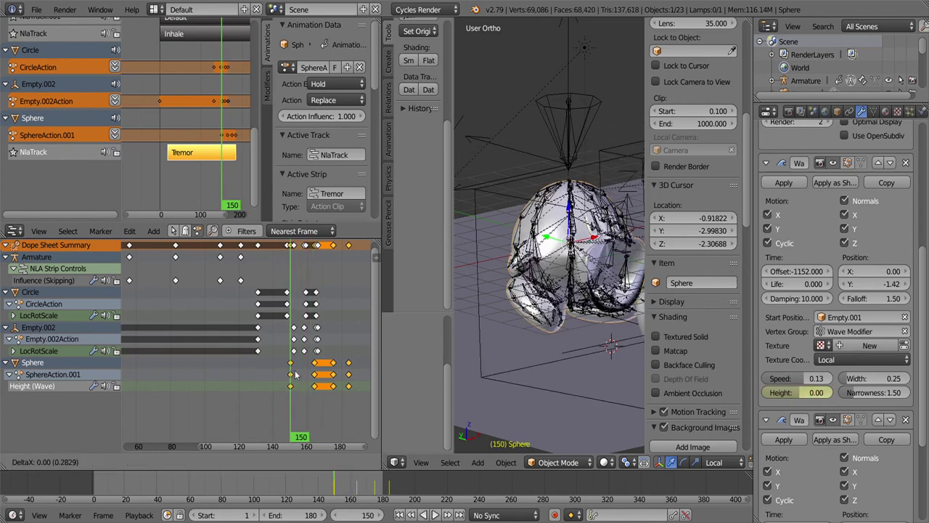
left_click(294, 390)
key("alt+a")
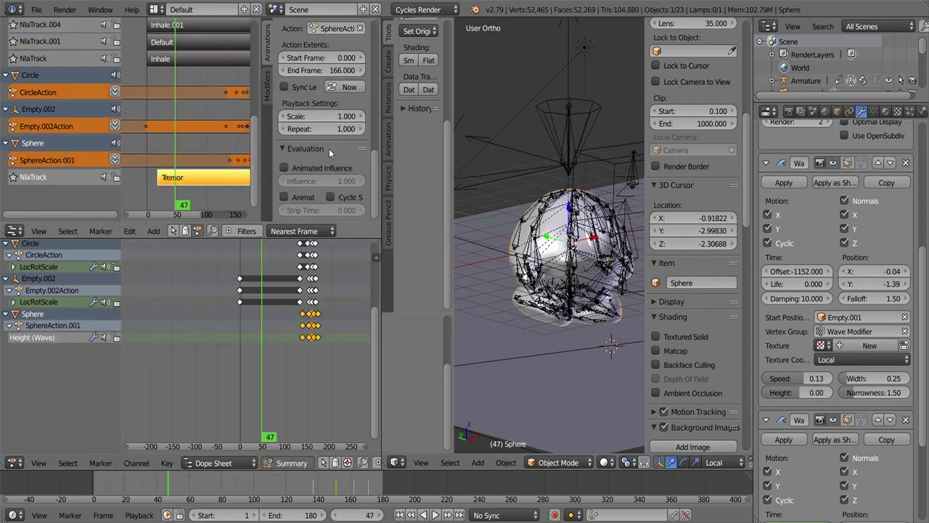
scroll(329, 149, "down", 5)
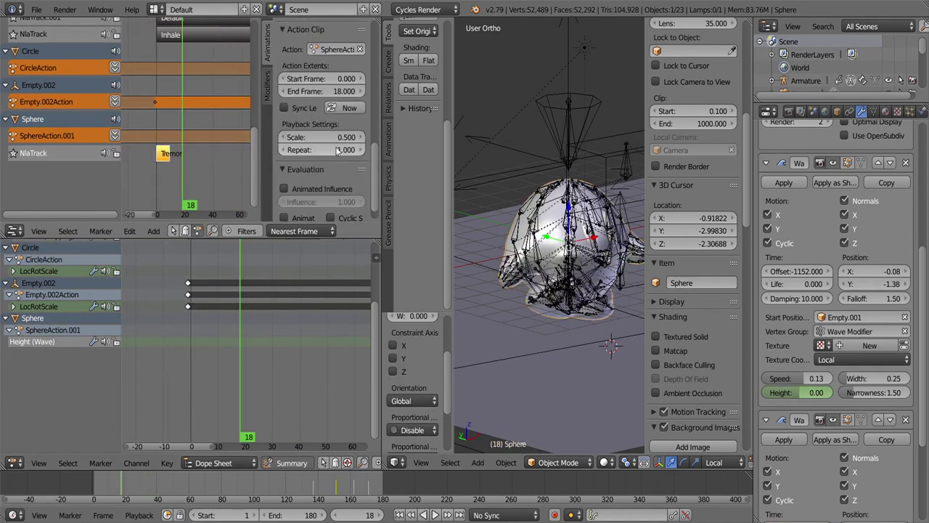
- Duplicate the Tremor strip into Tremor.001 and Tremor.002, each placed right after the previous
key("g")
key("1")
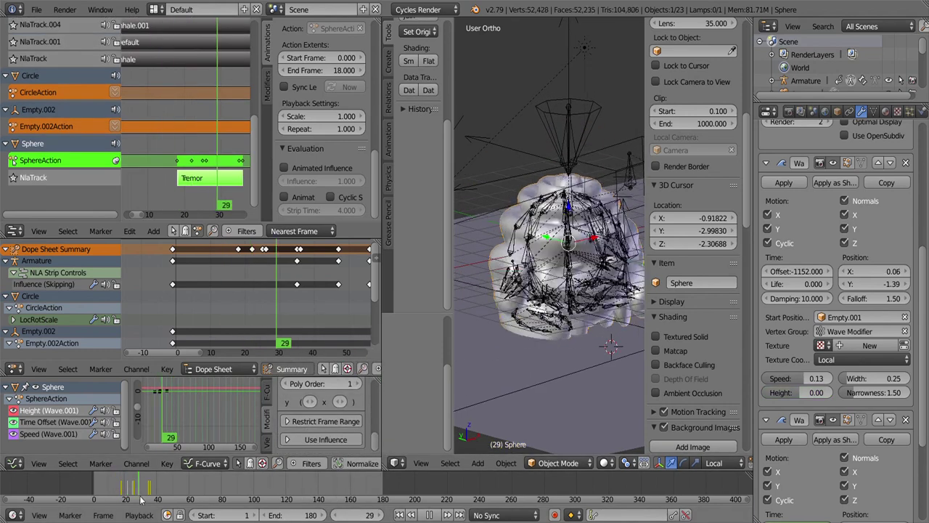
key("shift+d")
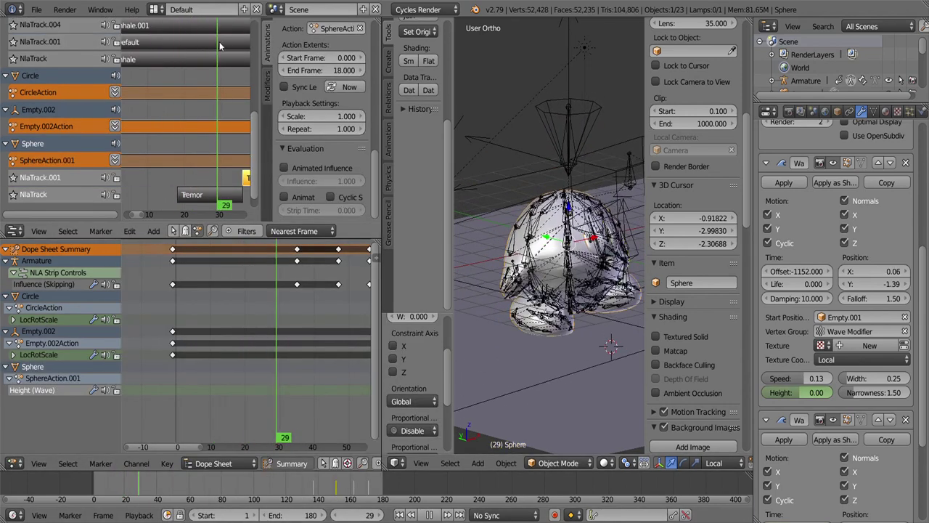
scroll(199, 131, "down", 3)
key("g")
type("1")
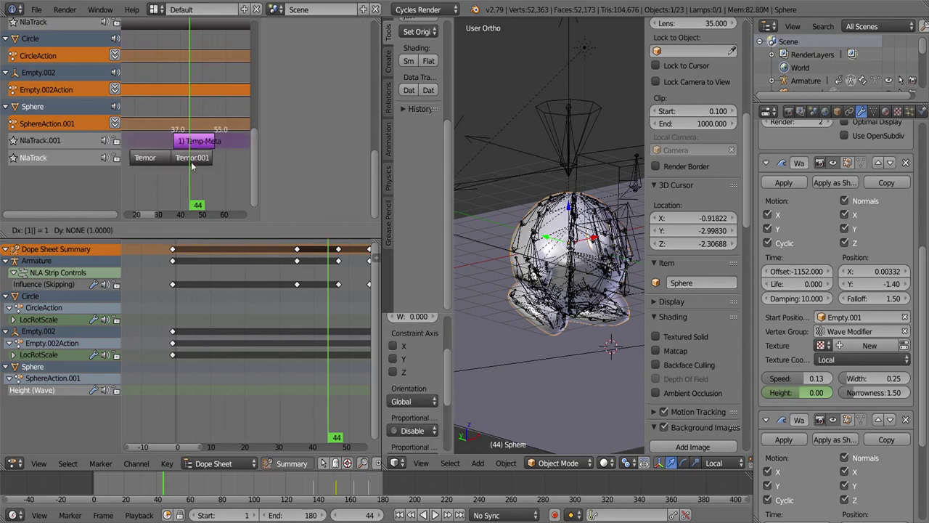
key("Return")
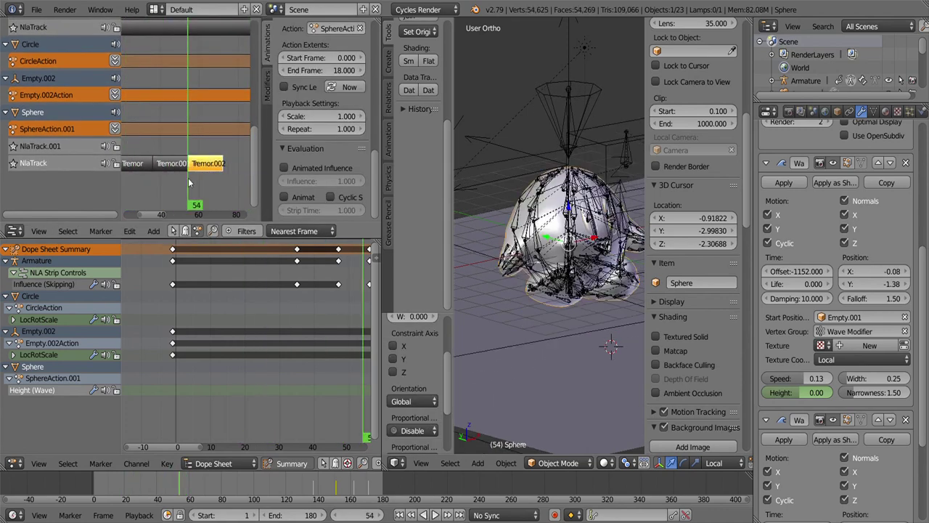
- Keep duplicating the tremor strips in pairs, extending the chain up to Tremor.011 and Tremor.012
key("shift+d")
left_click(191, 149)
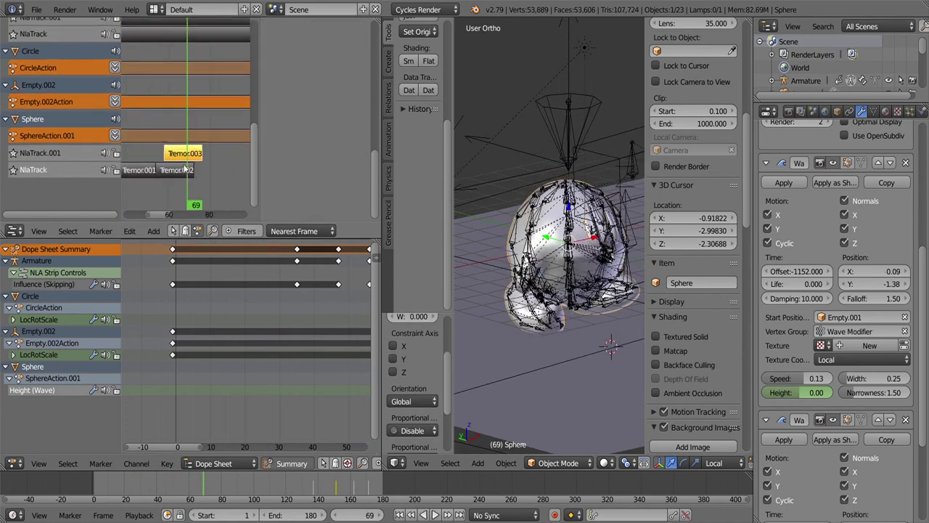
left_click(207, 161, "shift")
key("shift+d")
key("shift+d")
key("Return")
scroll(158, 153, "up", 2)
key("alt+a")
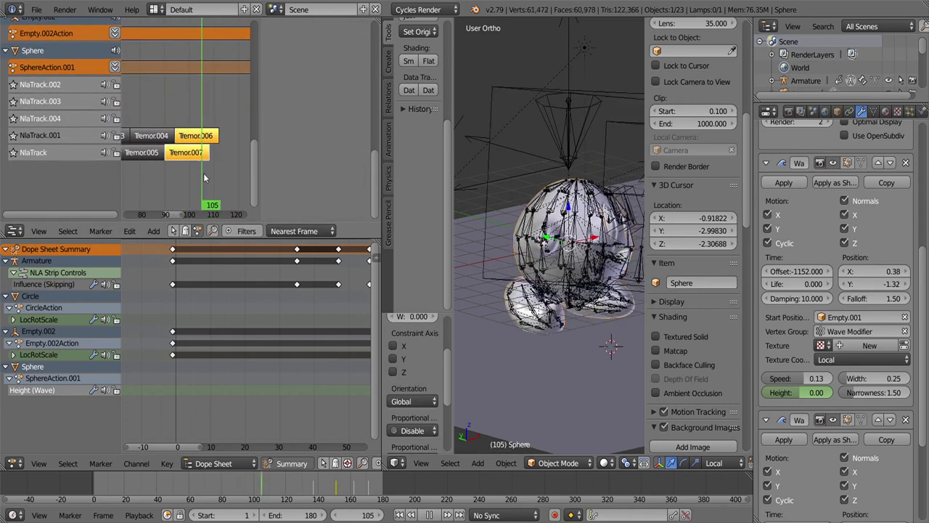
key("shift+d")
key("Return")
key("shift+d")
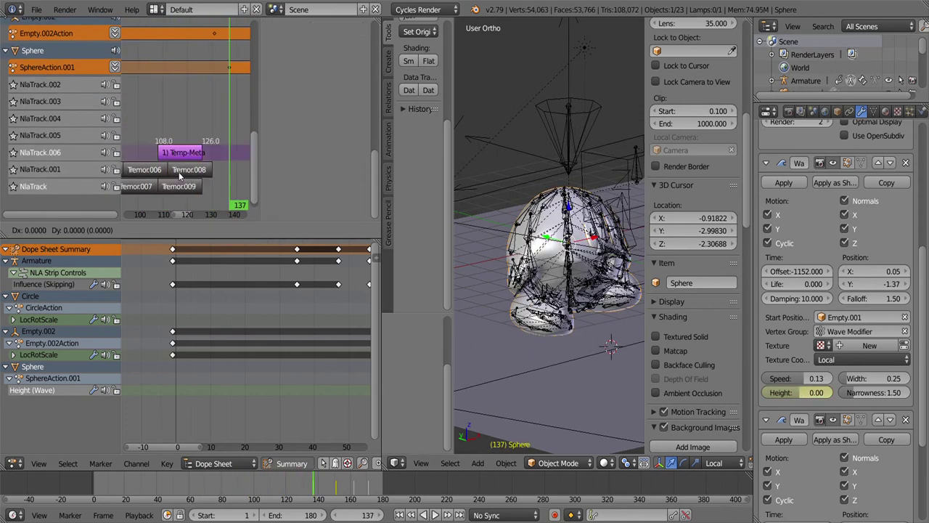
key("shift+d")
key("Return")
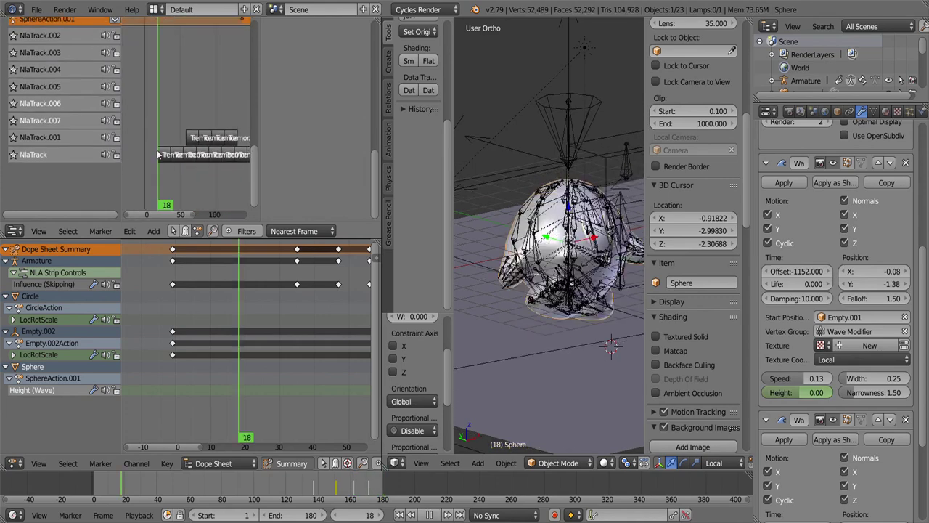
- Set a Tremor strip's end frame to 65 and duplicate strips onto new tracks
key("n")
left_click(170, 163)
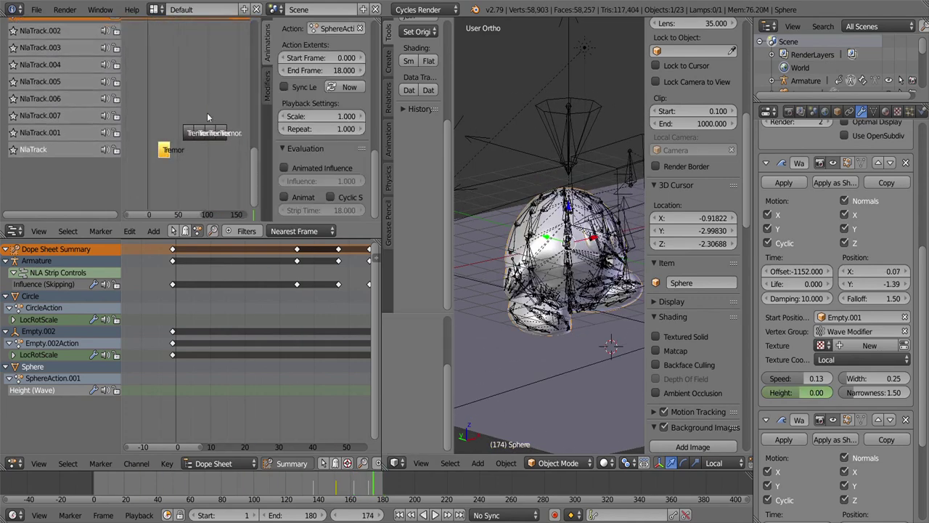
key("Return")
key("alt+a")
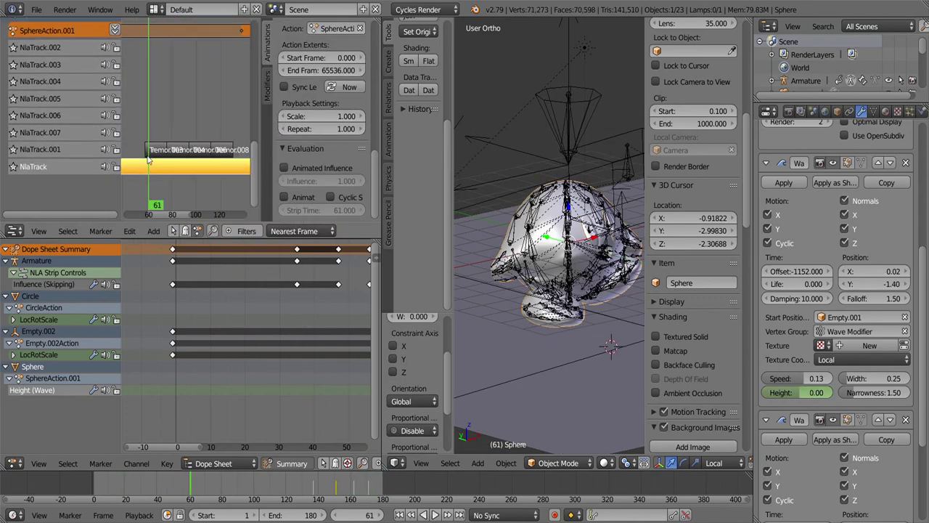
key("shift+d")
key("n")
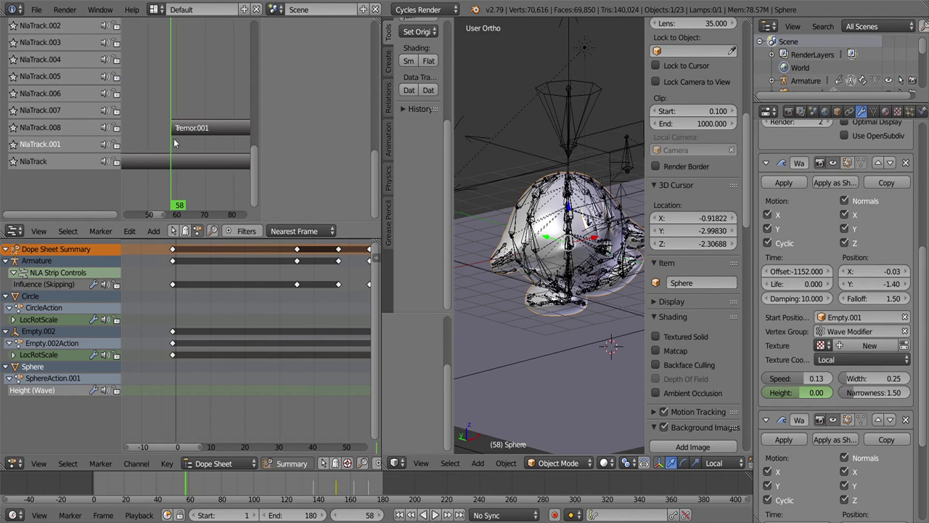
key("shift+d")
key("n")
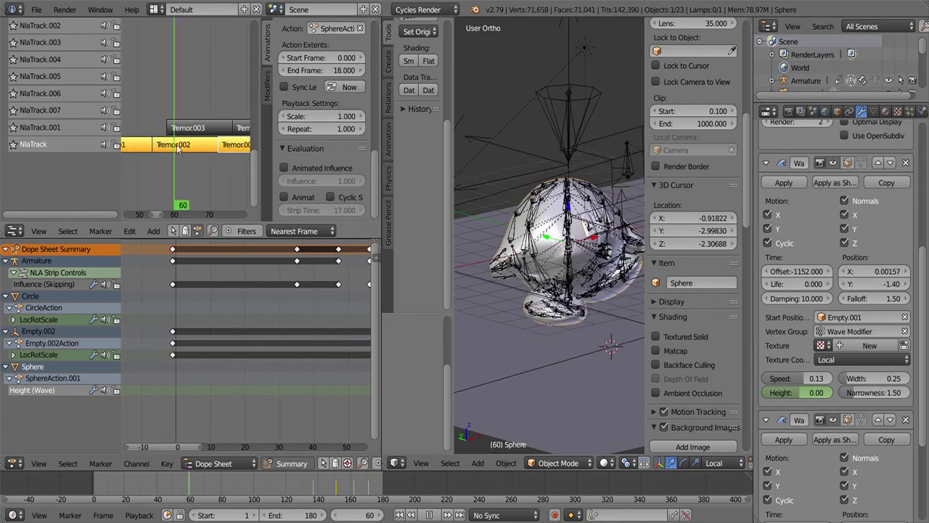
key("n")
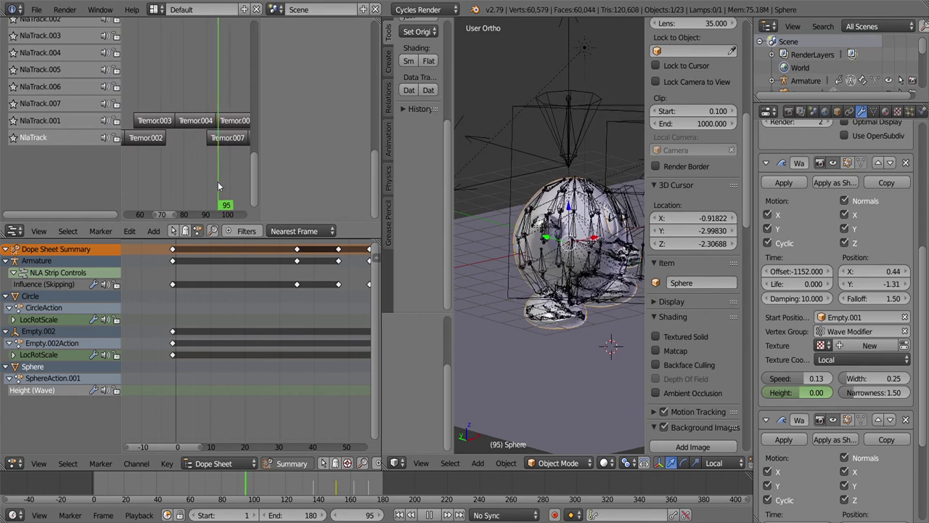
key("shift+d")
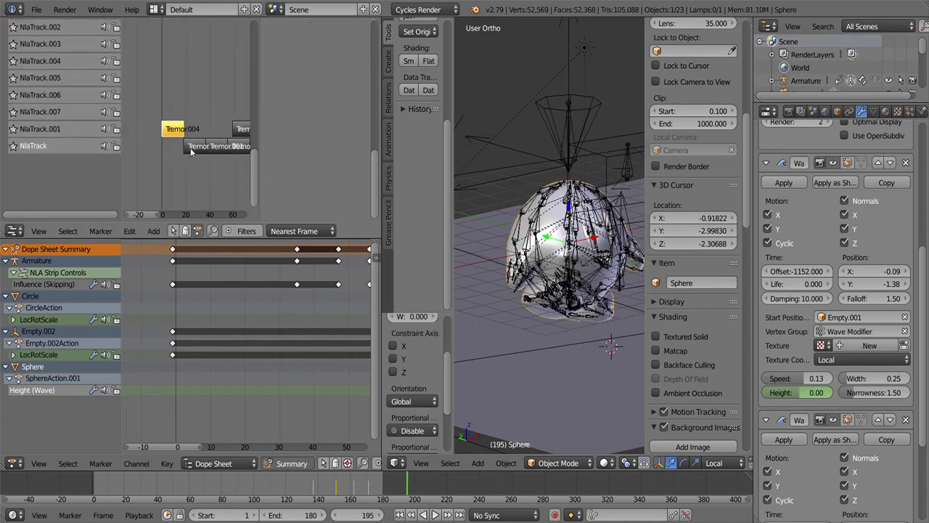
key("n")
- Rewind to the start and play the layered tremors through the camera view
key("Escape")
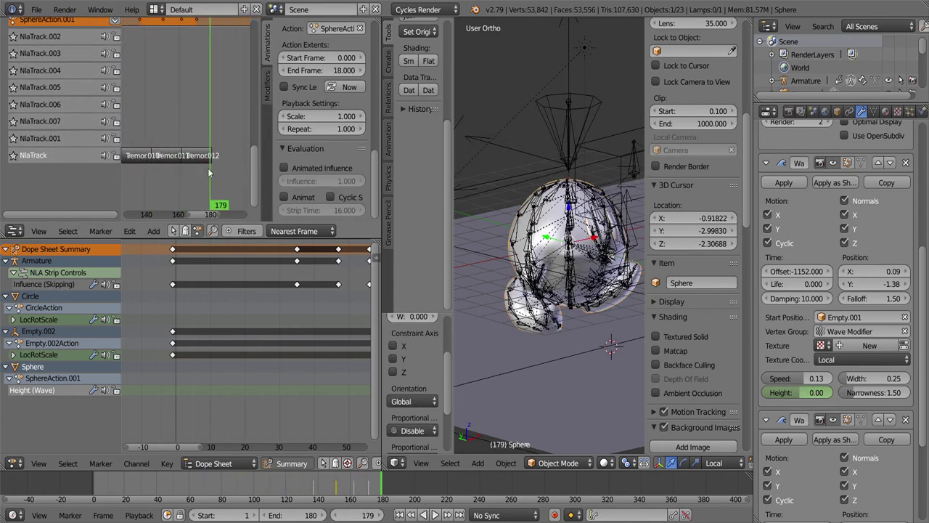
key("Home")
key("alt+a")
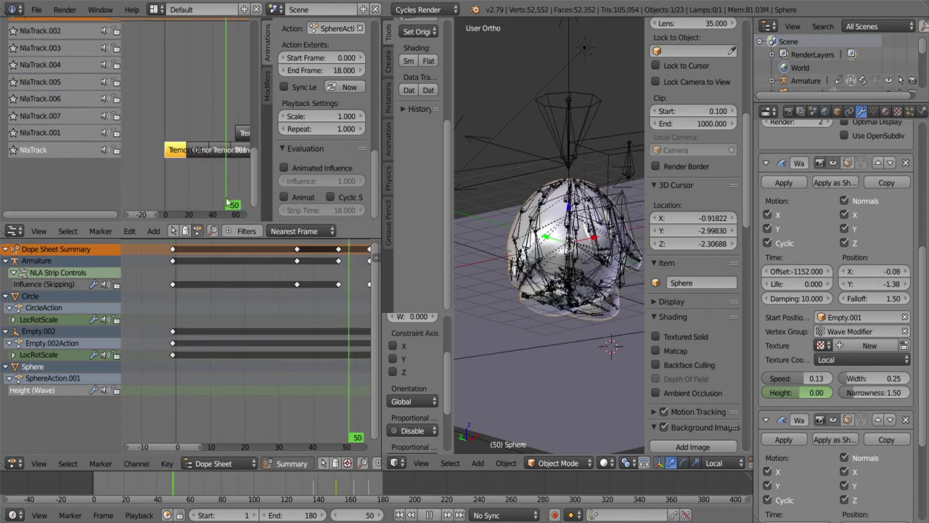
key("KP_0")
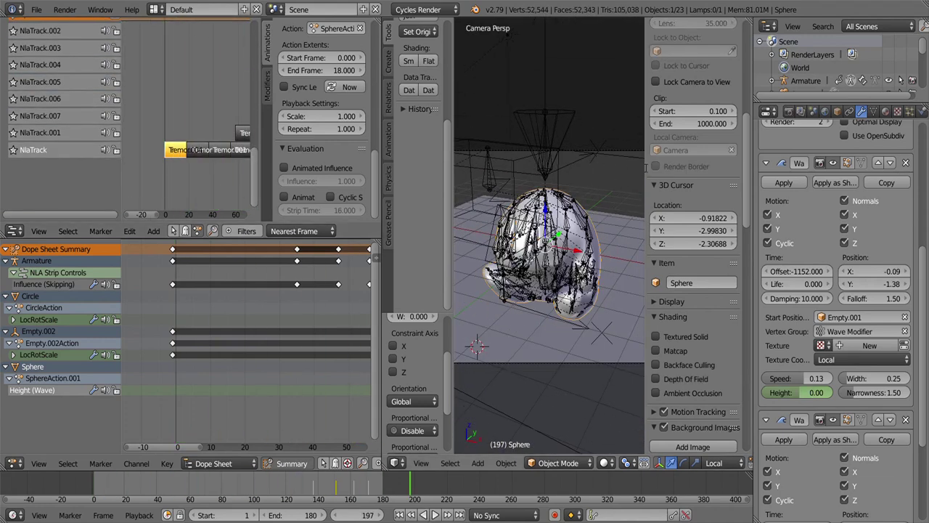
scroll(223, 209, "up", 2)
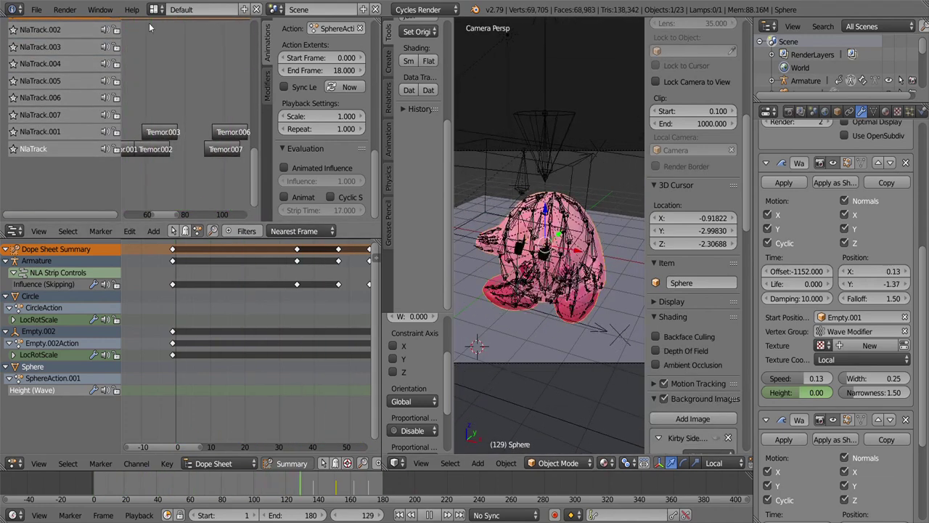
middle_click_drag(149, 22, 131, 145)
key("alt+a")
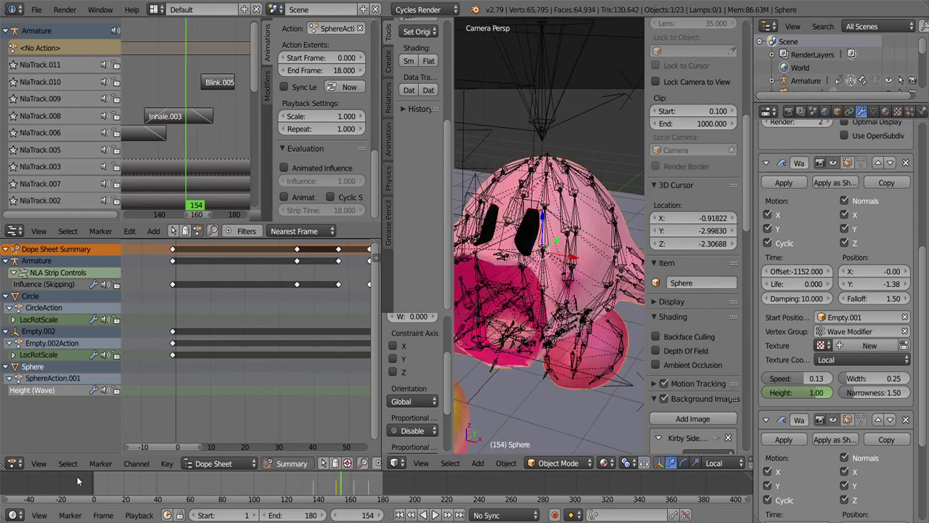
scroll(299, 418, "down", 5, "ctrl")
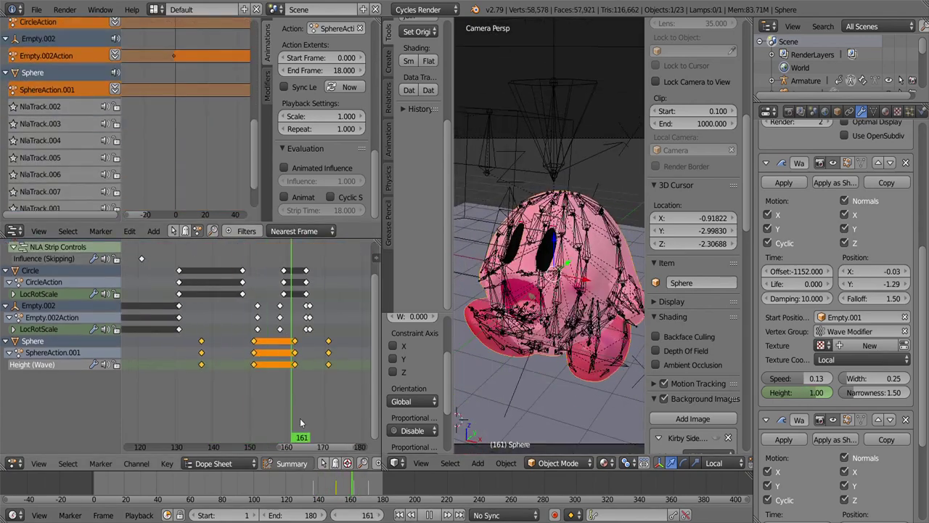
left_click_drag(299, 418, 266, 408)
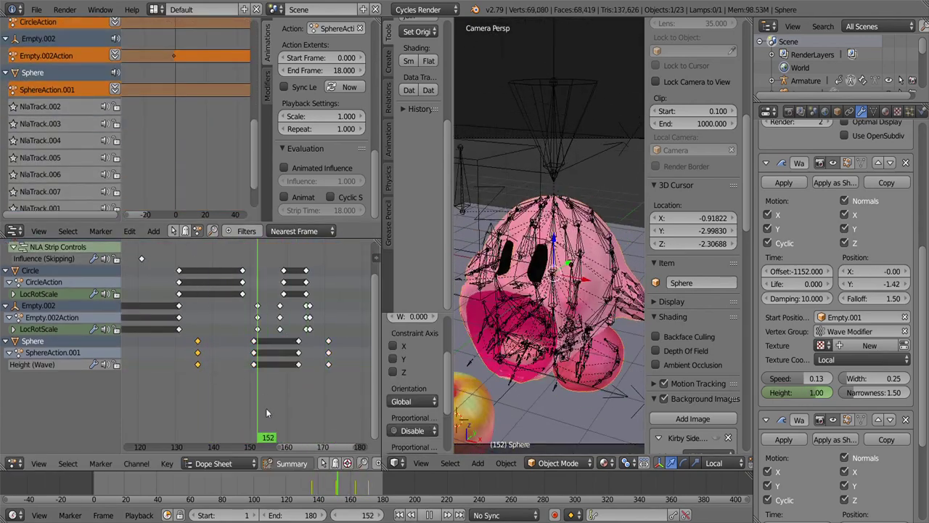
scroll(354, 398, "down", 5)
key("Escape")
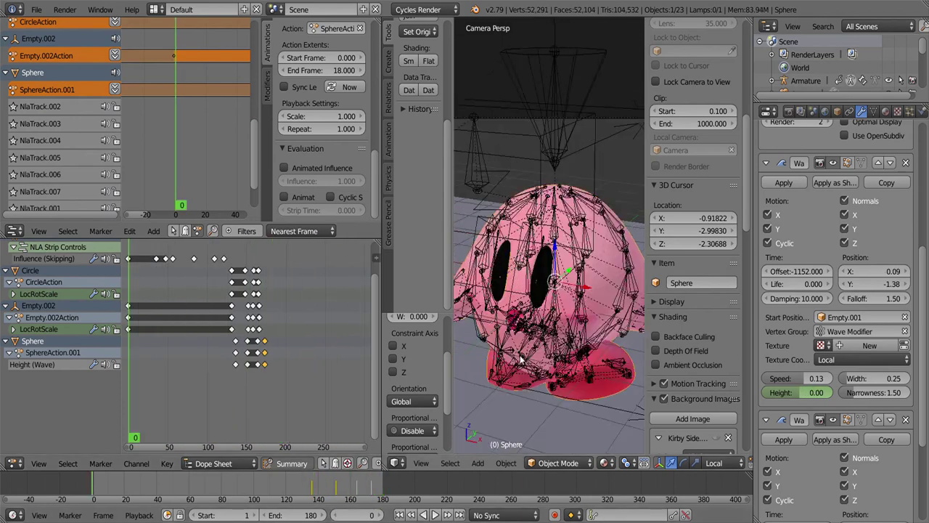
key("shift+z")
key("alt+a")
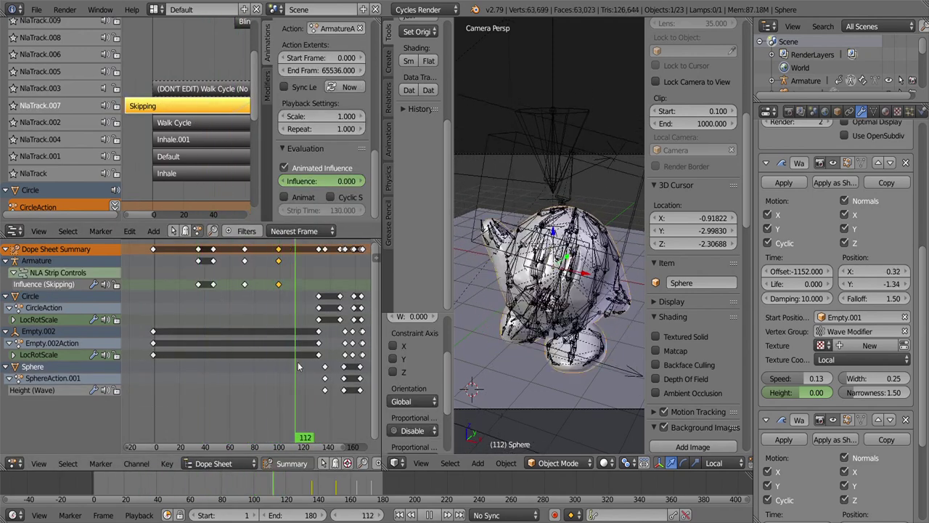
- Scale Bone.007 along its local Y axis at frame 111, then move it along local X
left_click(435, 514)
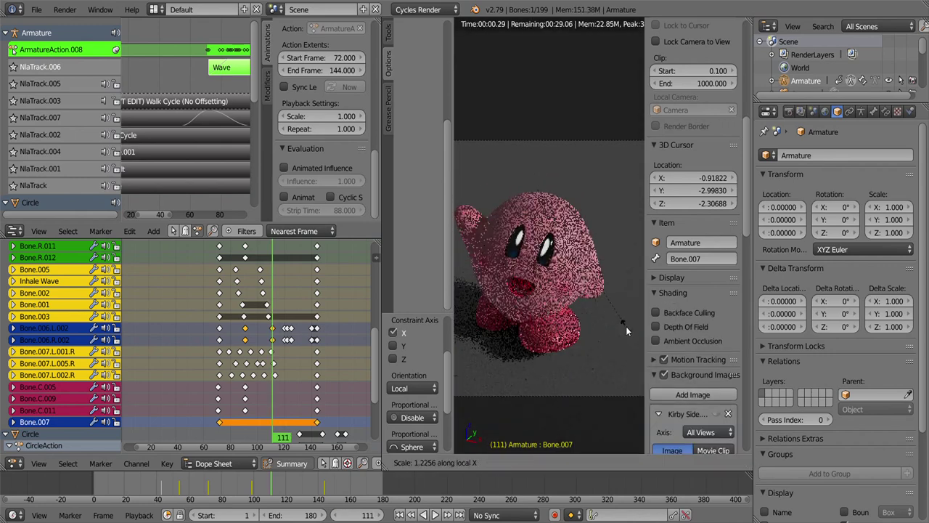
key("y")
key("y")
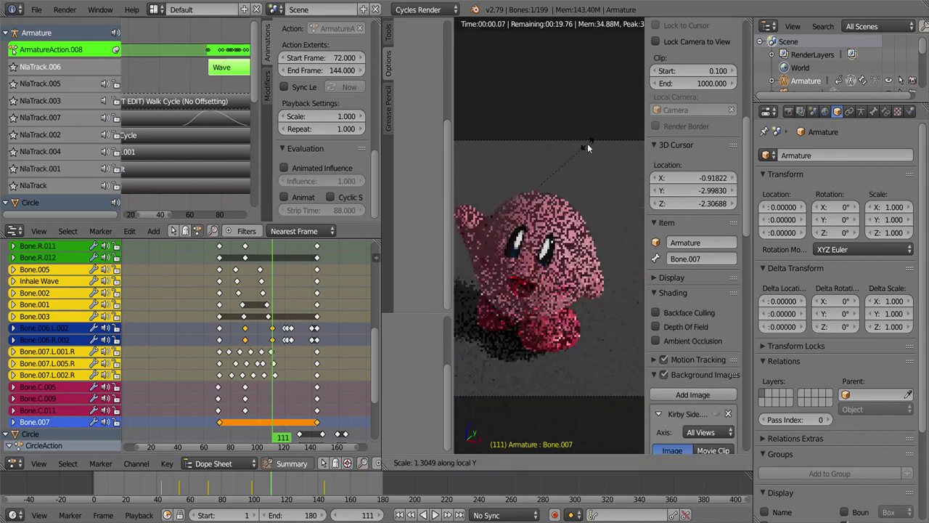
left_click(594, 135)
key("g")
key("x")
key("x")
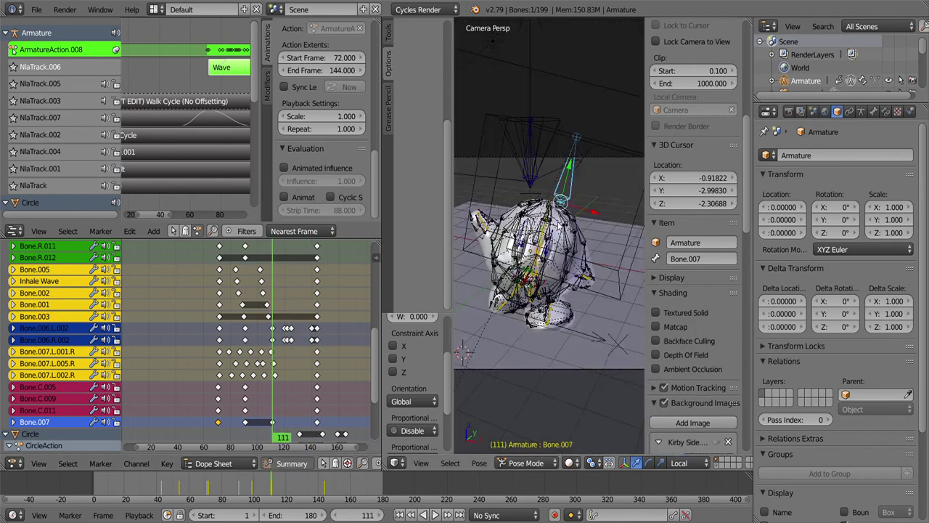
- Return the viewport to Solid shading and scrub back to frame 90
left_click(569, 462)
left_click(586, 376)
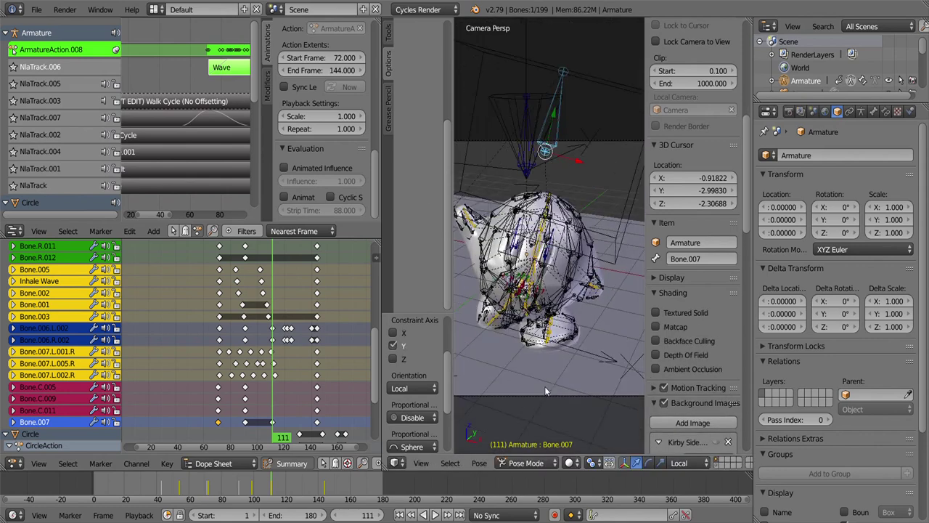
left_click_drag(269, 427, 246, 430)
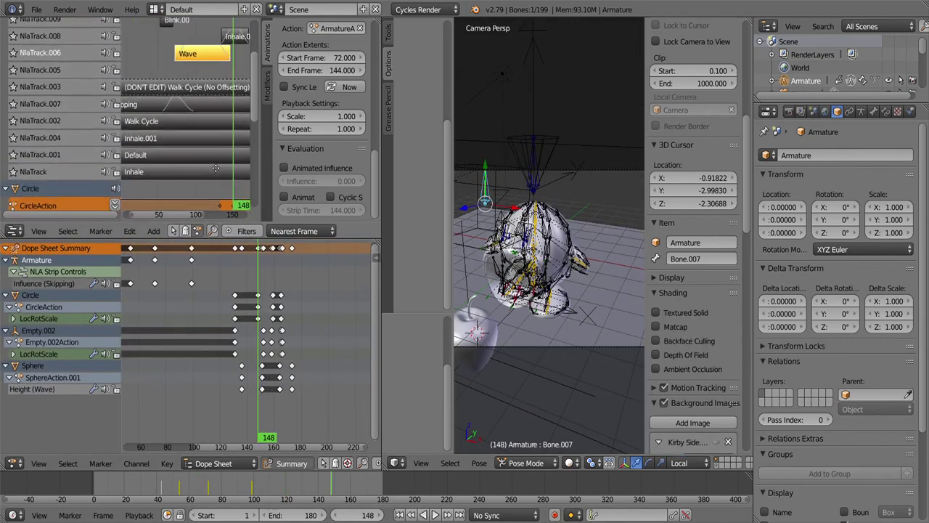
- Review the animation forward and backward, then enter tweak mode on the Wave strip at frame 89
left_click(186, 121)
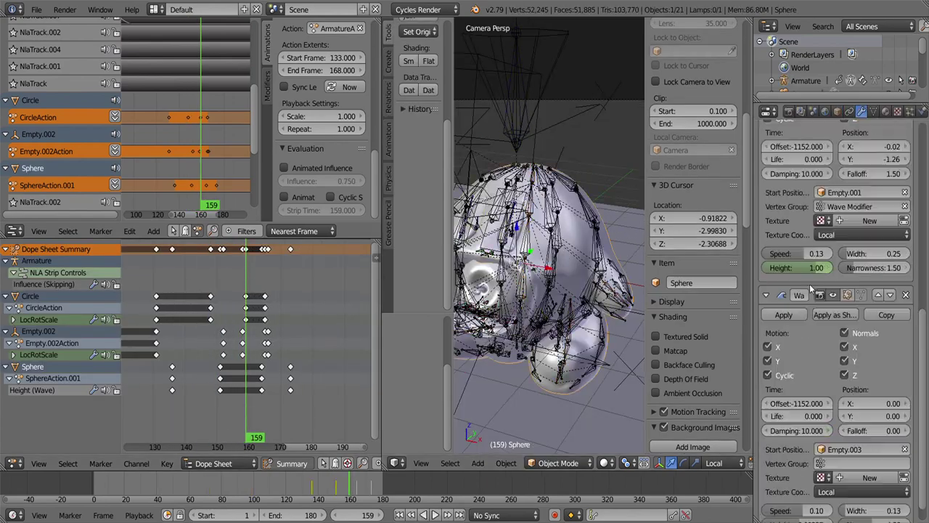
scroll(811, 289, "up", 4)
key("shift+alt+a")
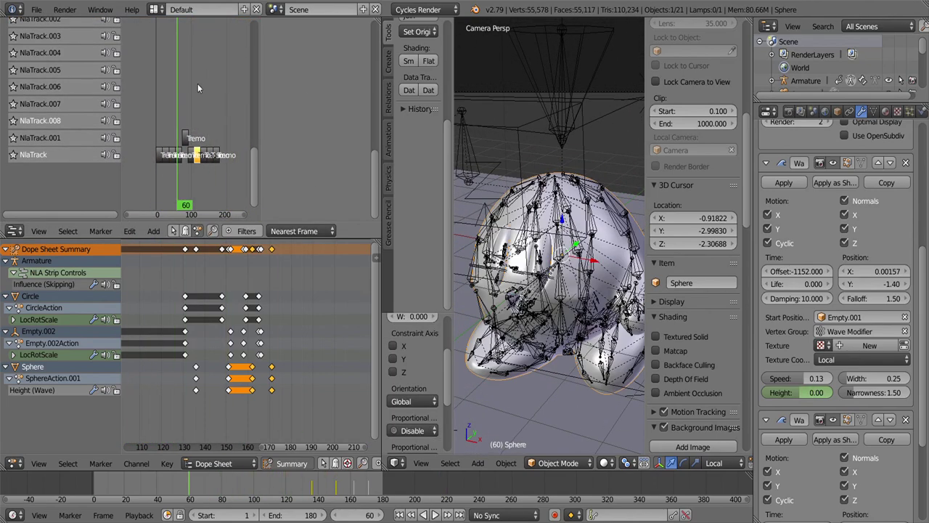
scroll(190, 109, "up", 5)
left_click(189, 157)
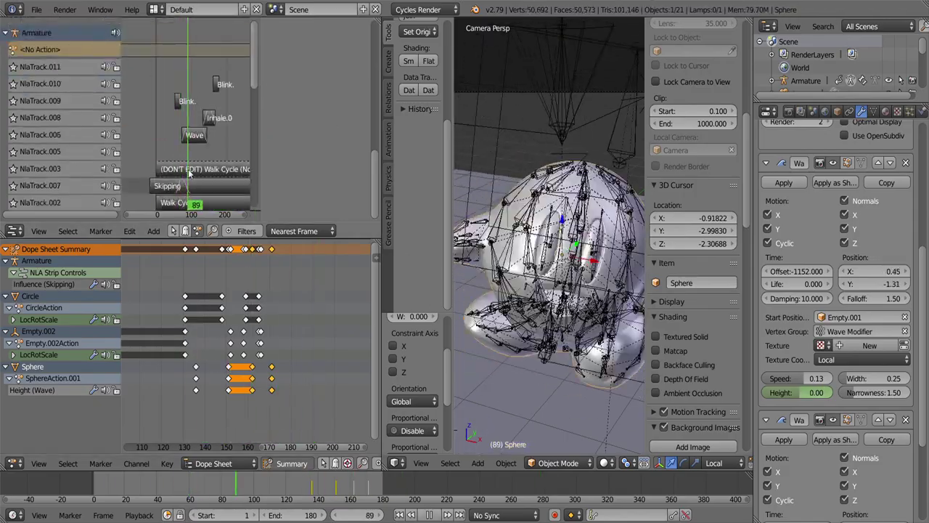
left_click(129, 231)
left_click(167, 504)
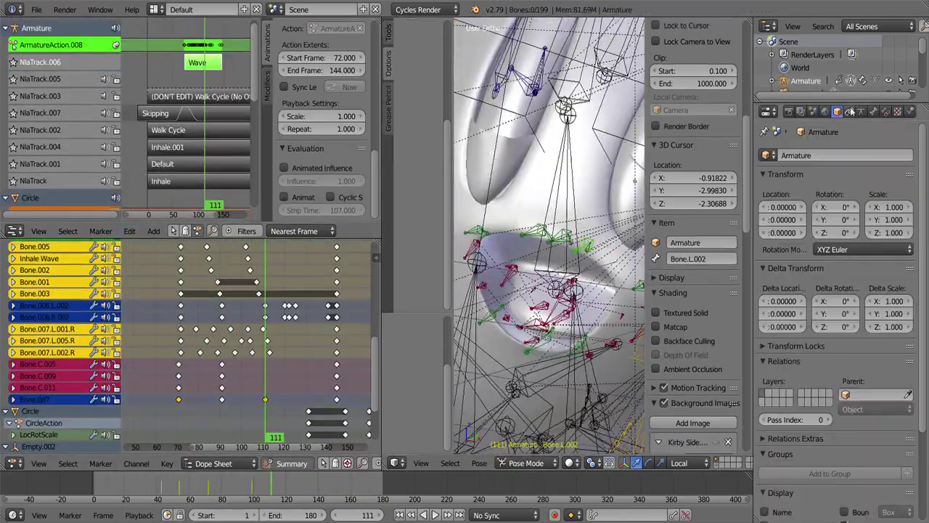
scroll(546, 329, "up", 4)
scroll(546, 329, "up", 3)
- Select the Skipping strip, return to frame 0 and push ArmatureAction.006 down onto NlaTrack.011
left_click(191, 116)
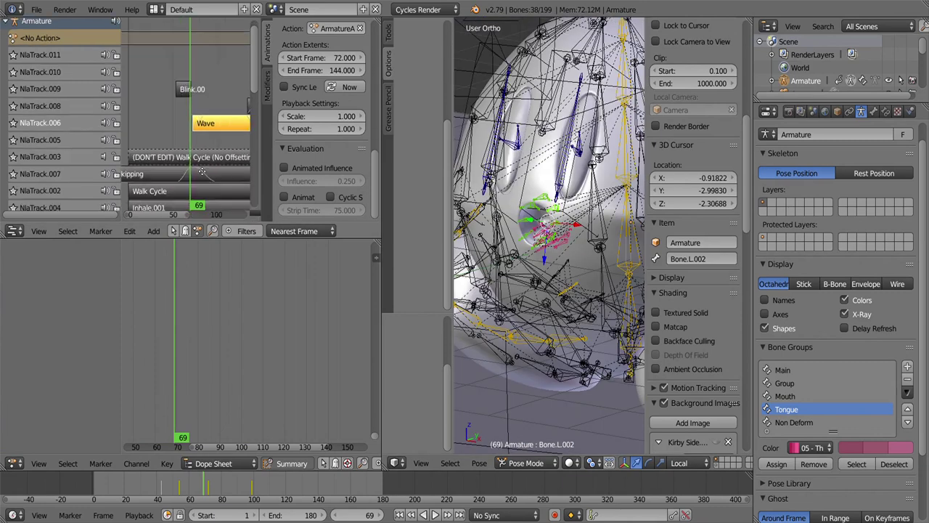
scroll(191, 117, "up", 3)
left_click(163, 145)
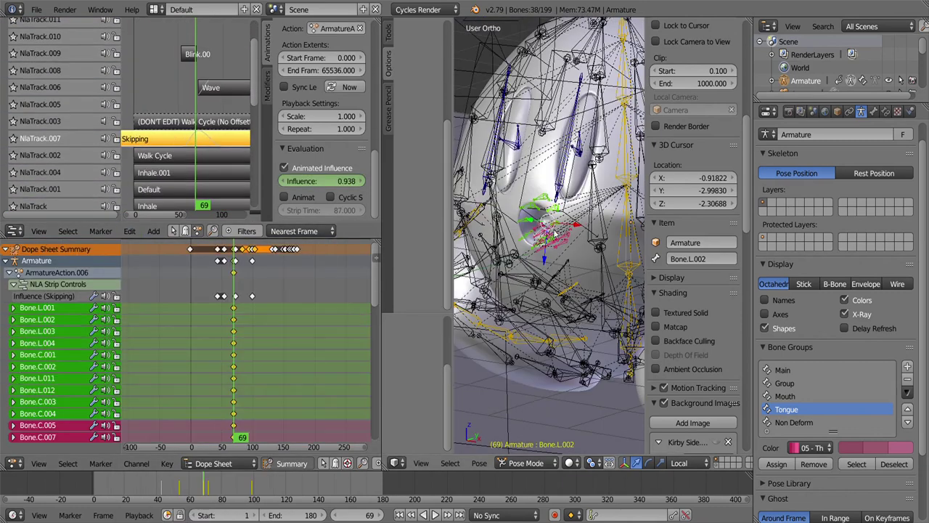
scroll(260, 316, "up", 3)
left_click(223, 316)
scroll(117, 59, "up", 3)
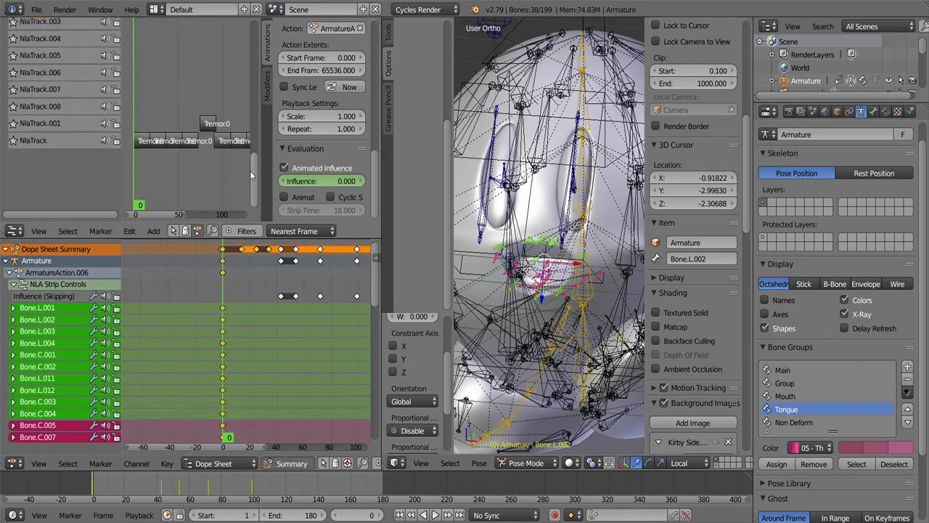
left_click(115, 49)
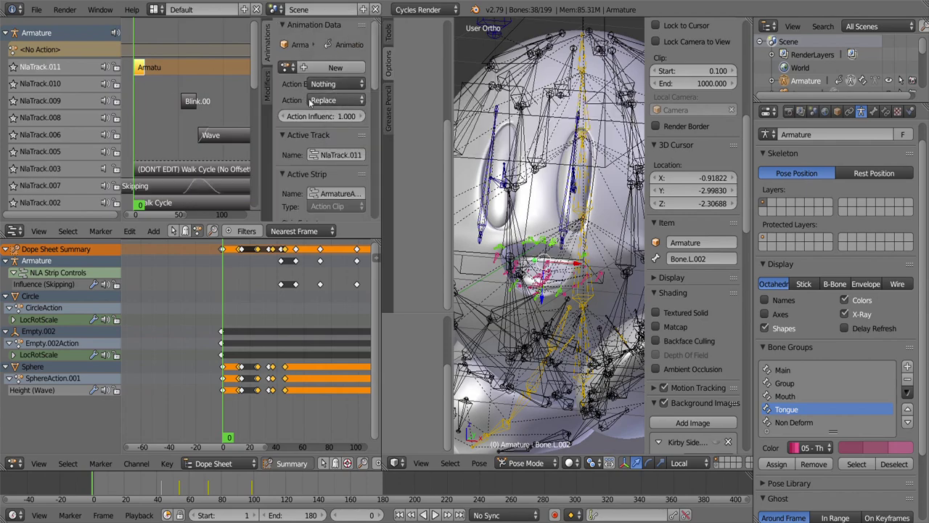
- Enable Animated Influence on the Skip Smile strip (frames 61–85) and keyframe its influence
scroll(313, 94, "down", 5)
key("alt+a")
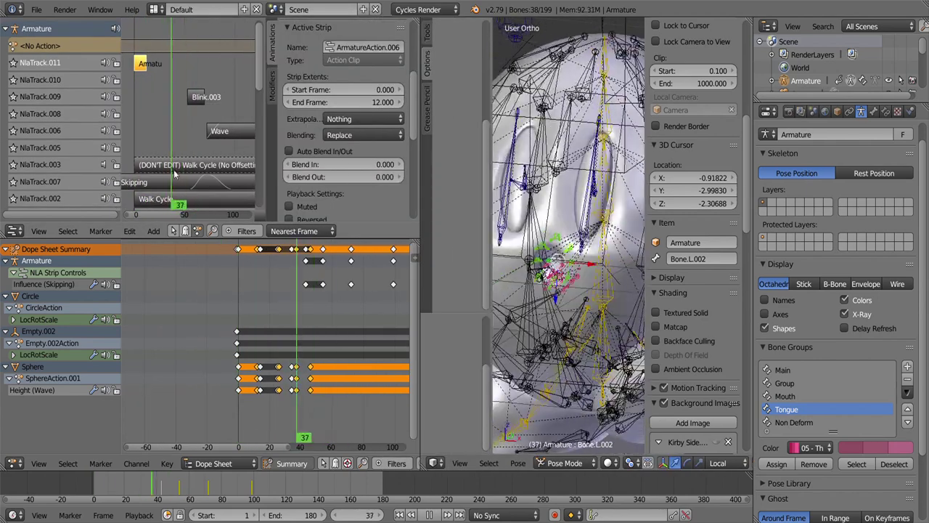
scroll(167, 390, "down", 4)
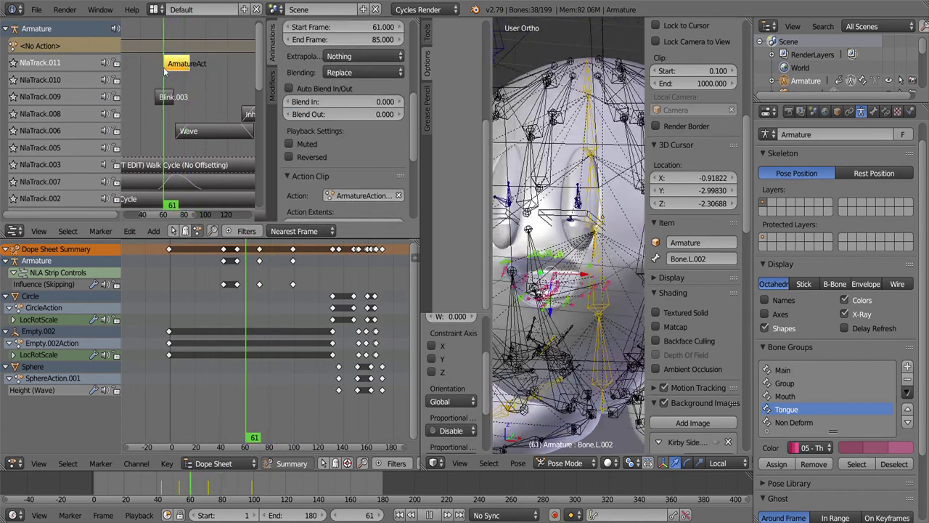
scroll(368, 95, "down", 2)
left_click(288, 168)
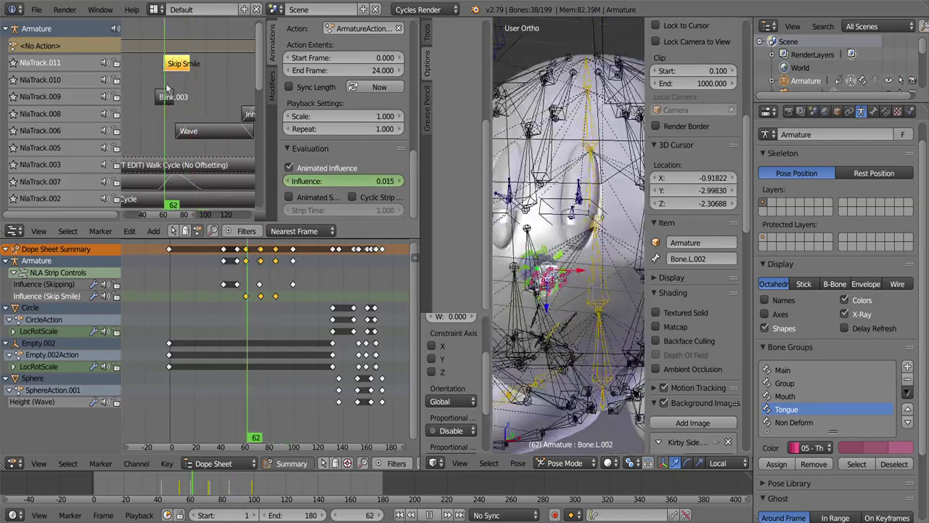
key("i")
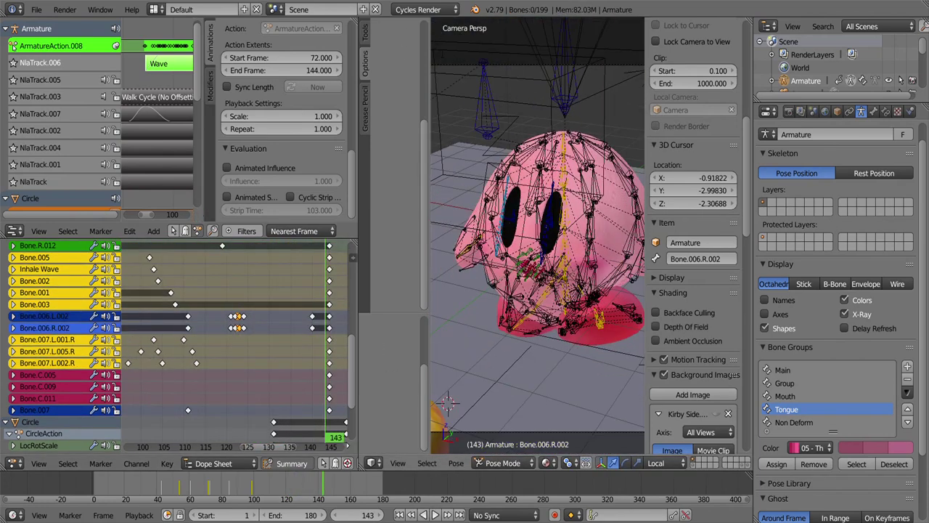
- Play back the animation to review the combined NLA strips
key("alt+a")
scroll(257, 367, "down", 3)
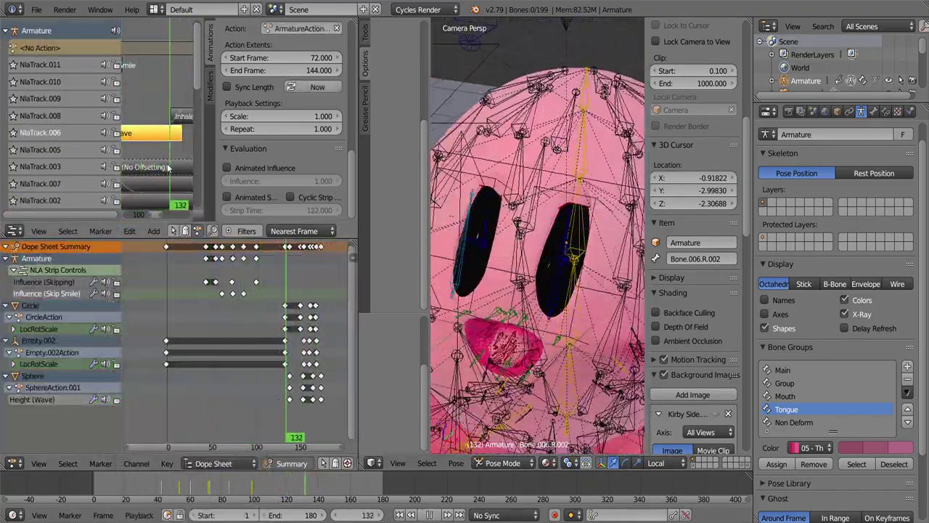
- Save the project under the new name Kirby 51 =).blend in the Kirby folder
left_click(36, 9)
left_click(65, 118)
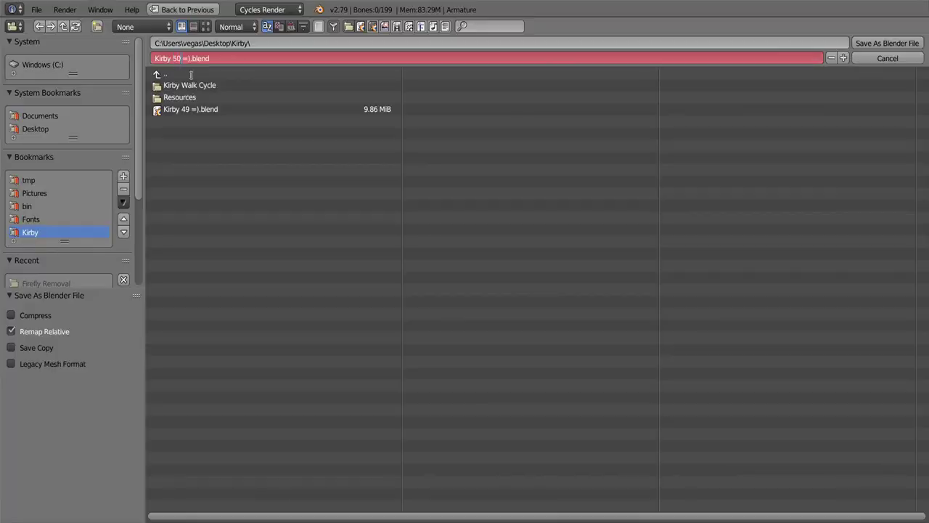
left_click(913, 43)
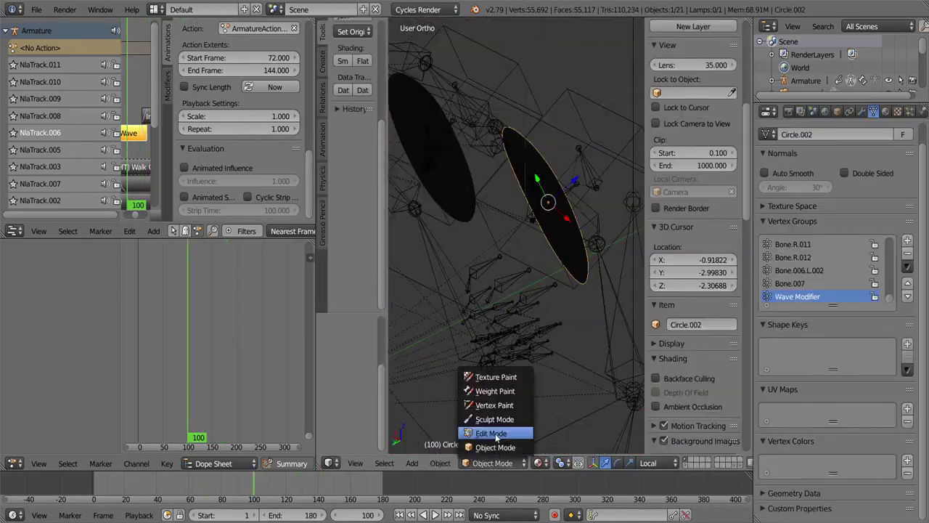
- Put Circle.002 into Edit Mode and orbit the view around its mesh
left_click(496, 434)
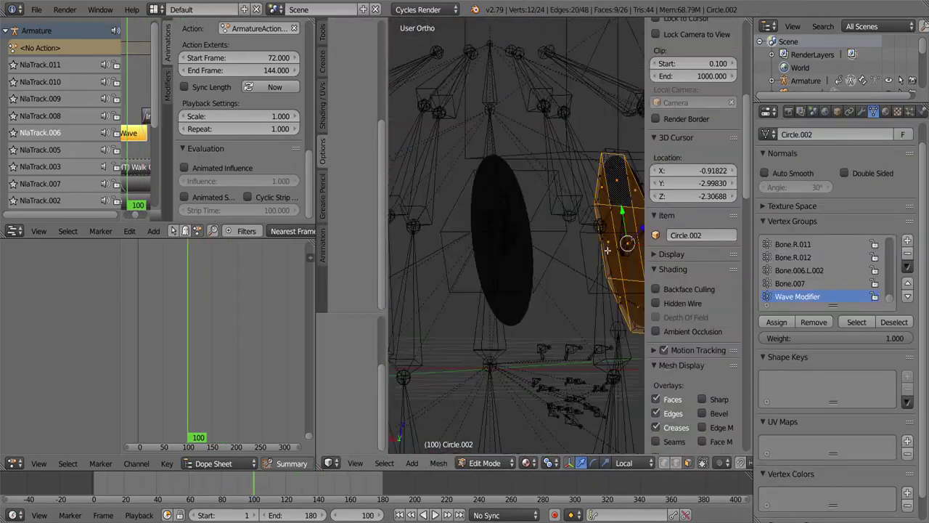
middle_click_drag(496, 433, 556, 239)
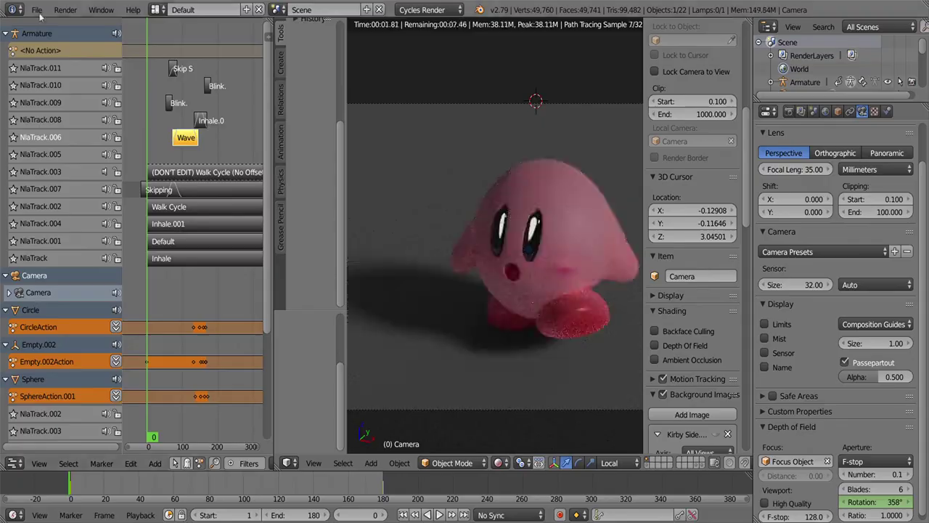
- Show the Render properties and start rendering the full 1–180 animation in Cycles
left_click(36, 10)
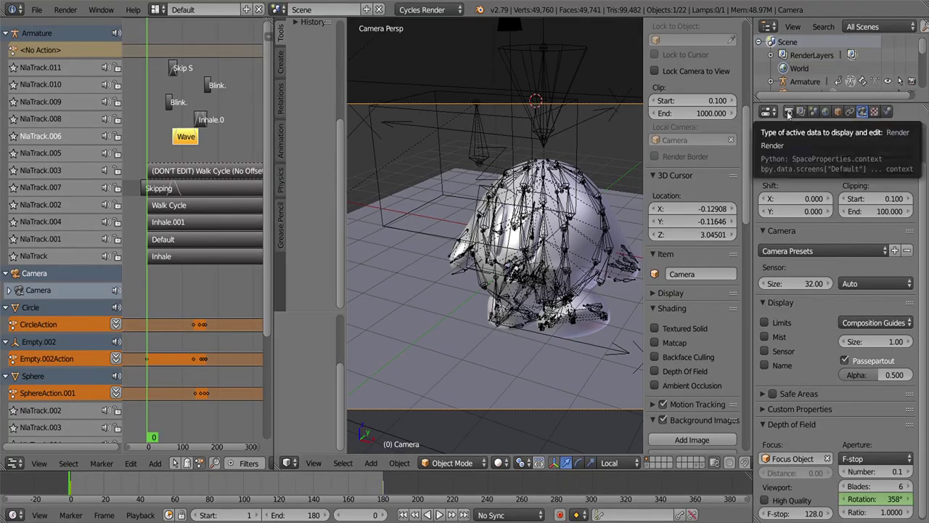
left_click(788, 111)
left_click(65, 9)
left_click(140, 38)
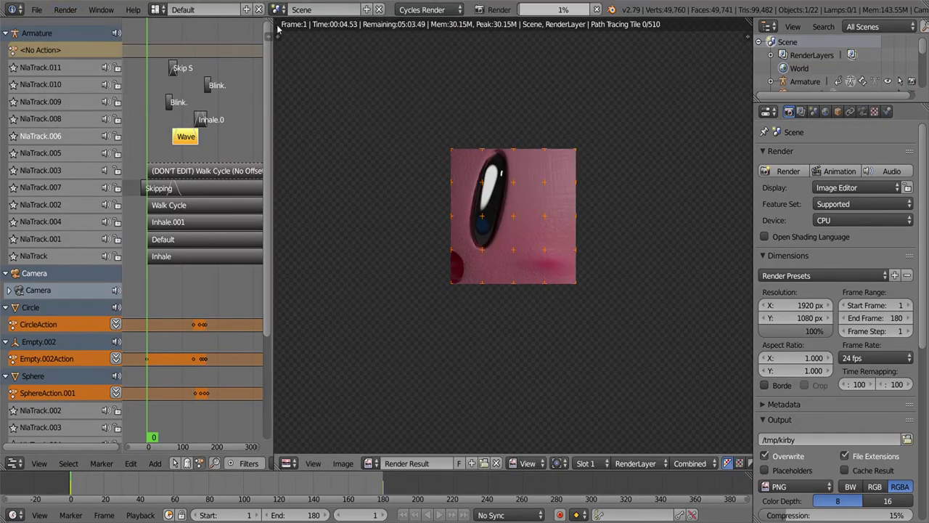